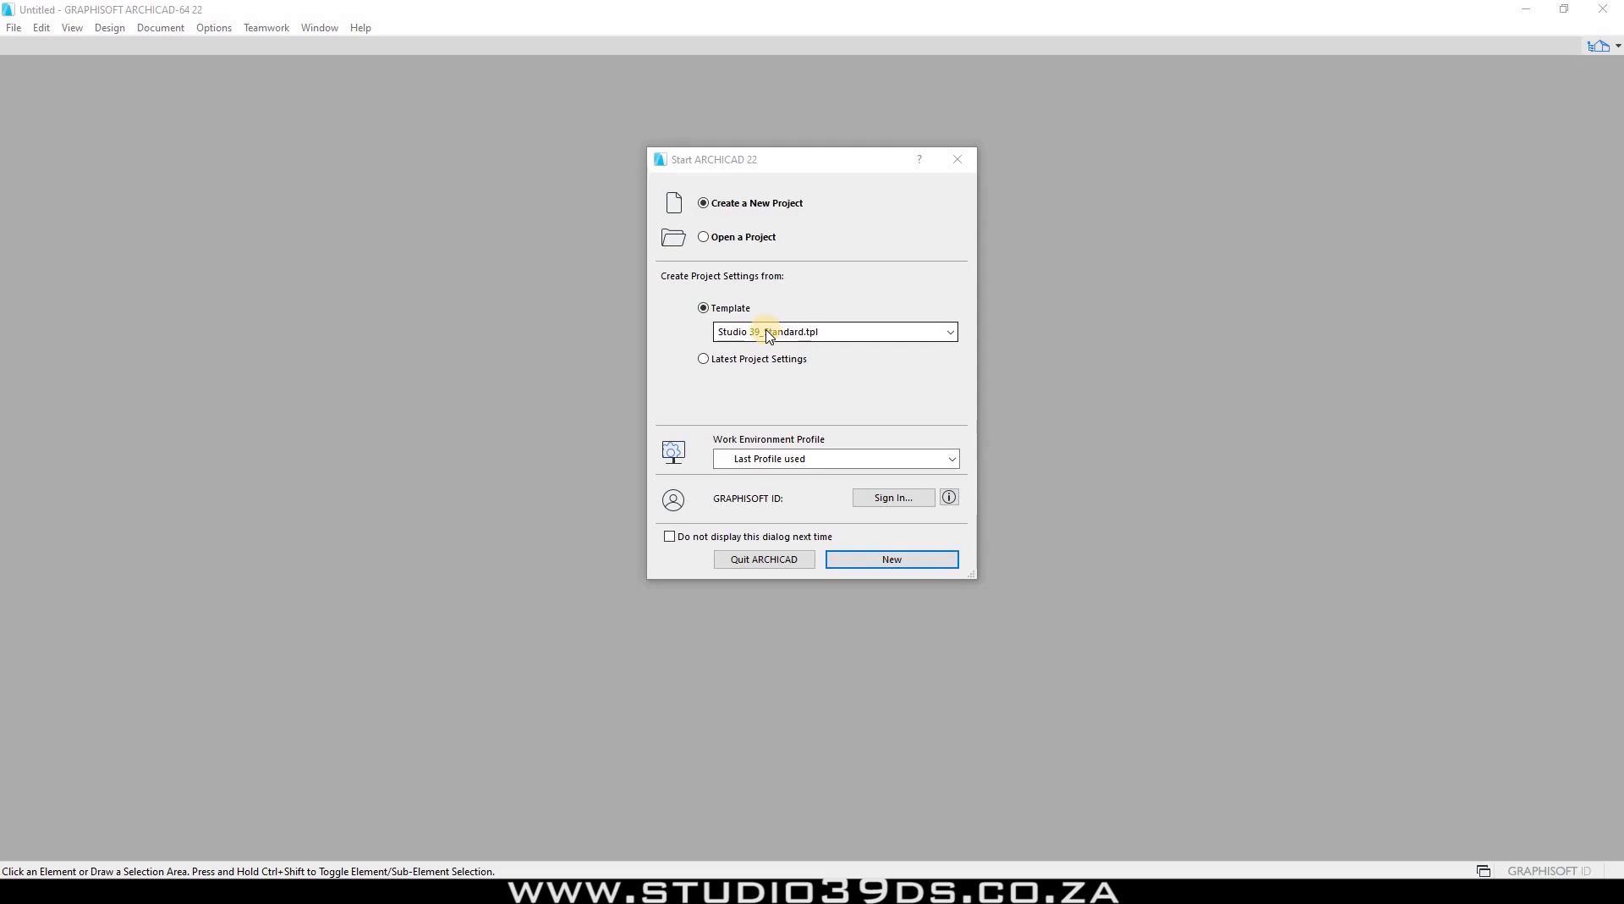
Pick ARCHICAD 22 Template.tpl from the template list and create the new untitled project.
left_click(815, 332)
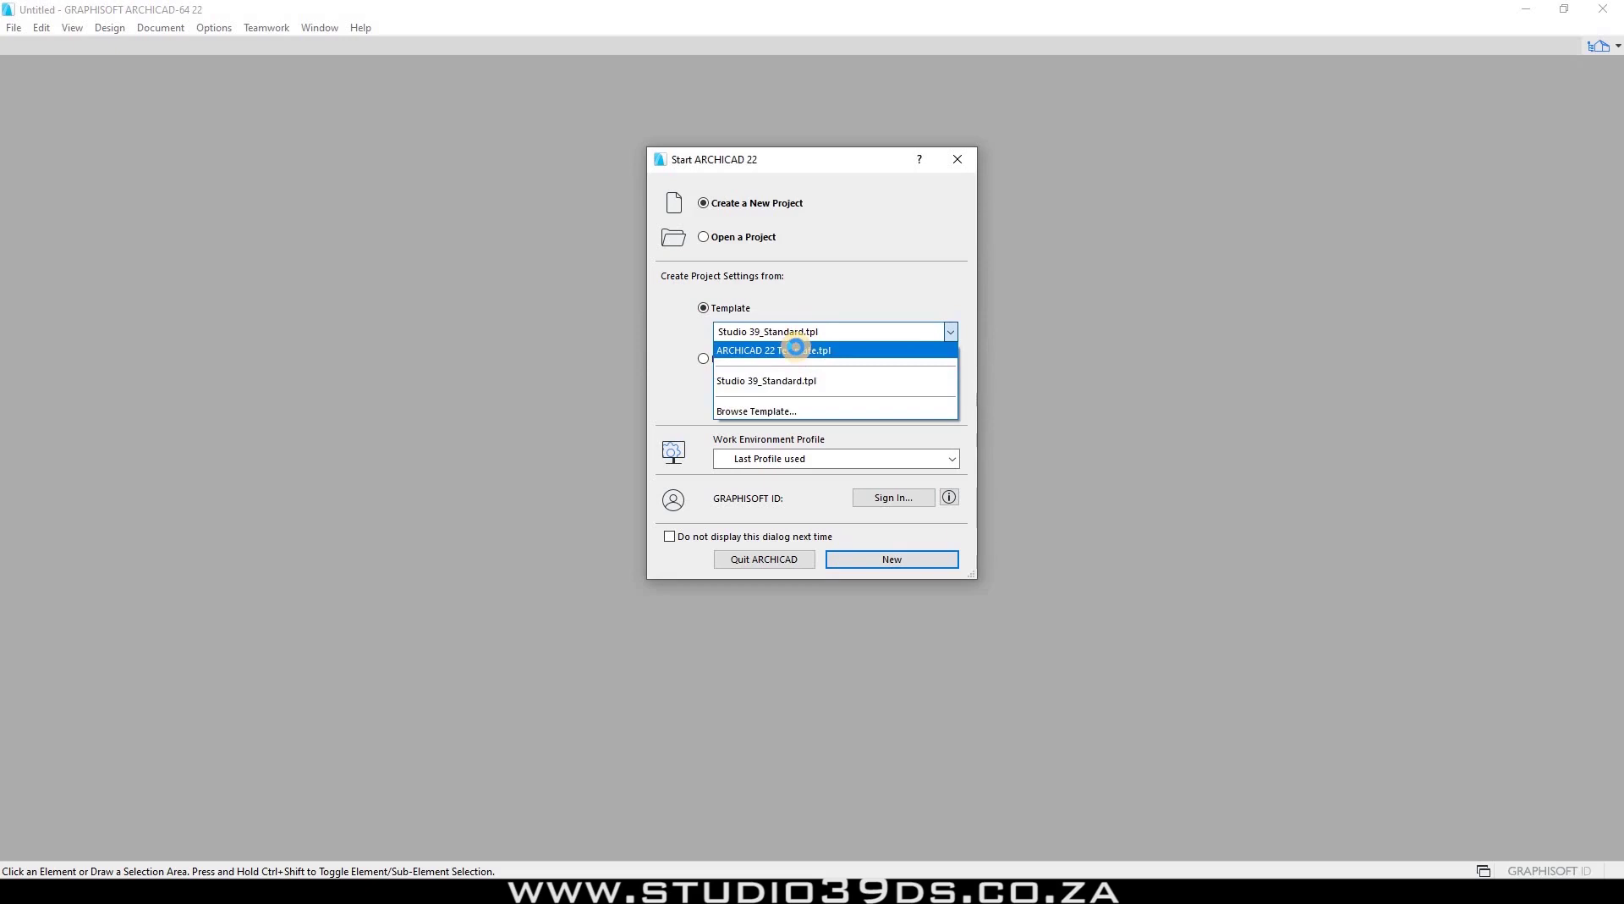
left_click(796, 349)
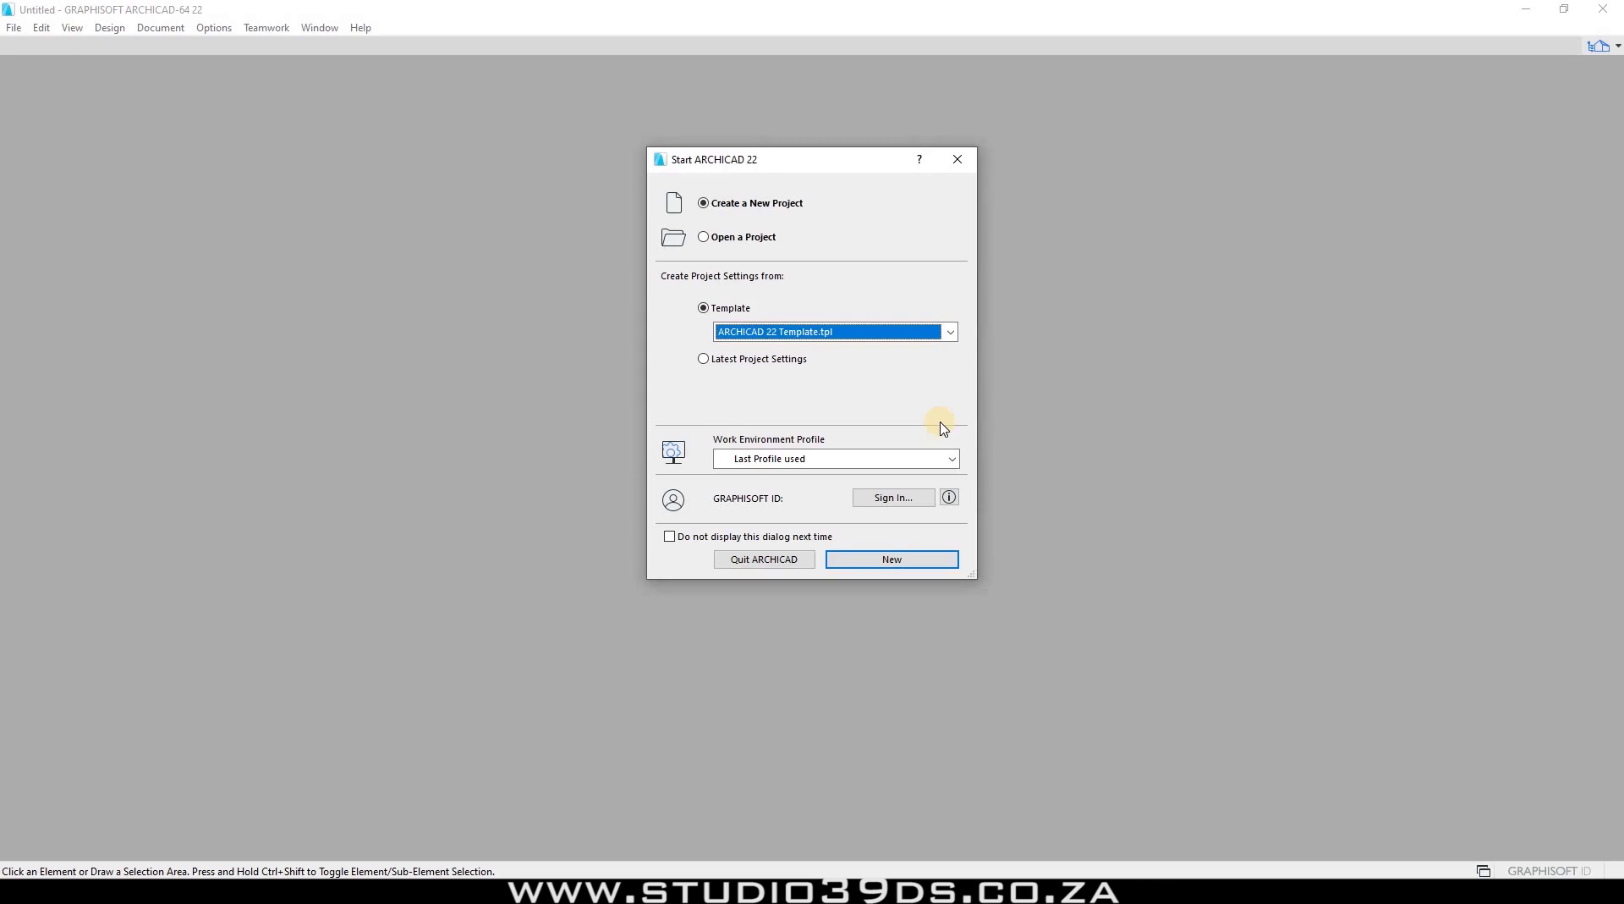
left_click(888, 559)
left_click(319, 27)
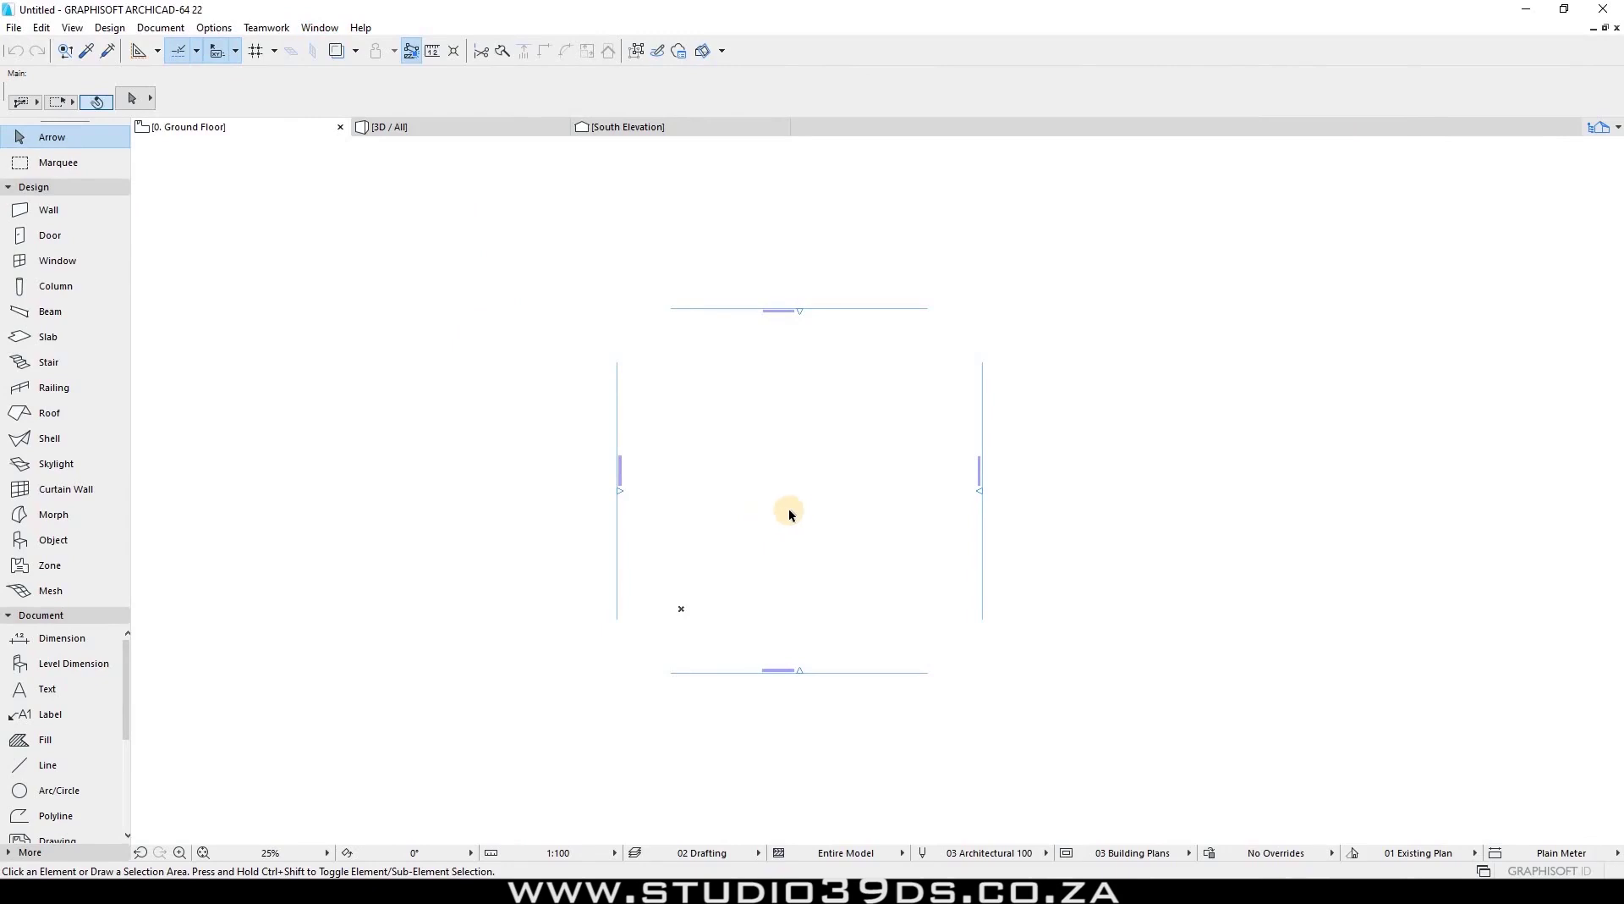
Zoom in and back out on the Ground Floor plan.
scroll(810, 517, "up", 3)
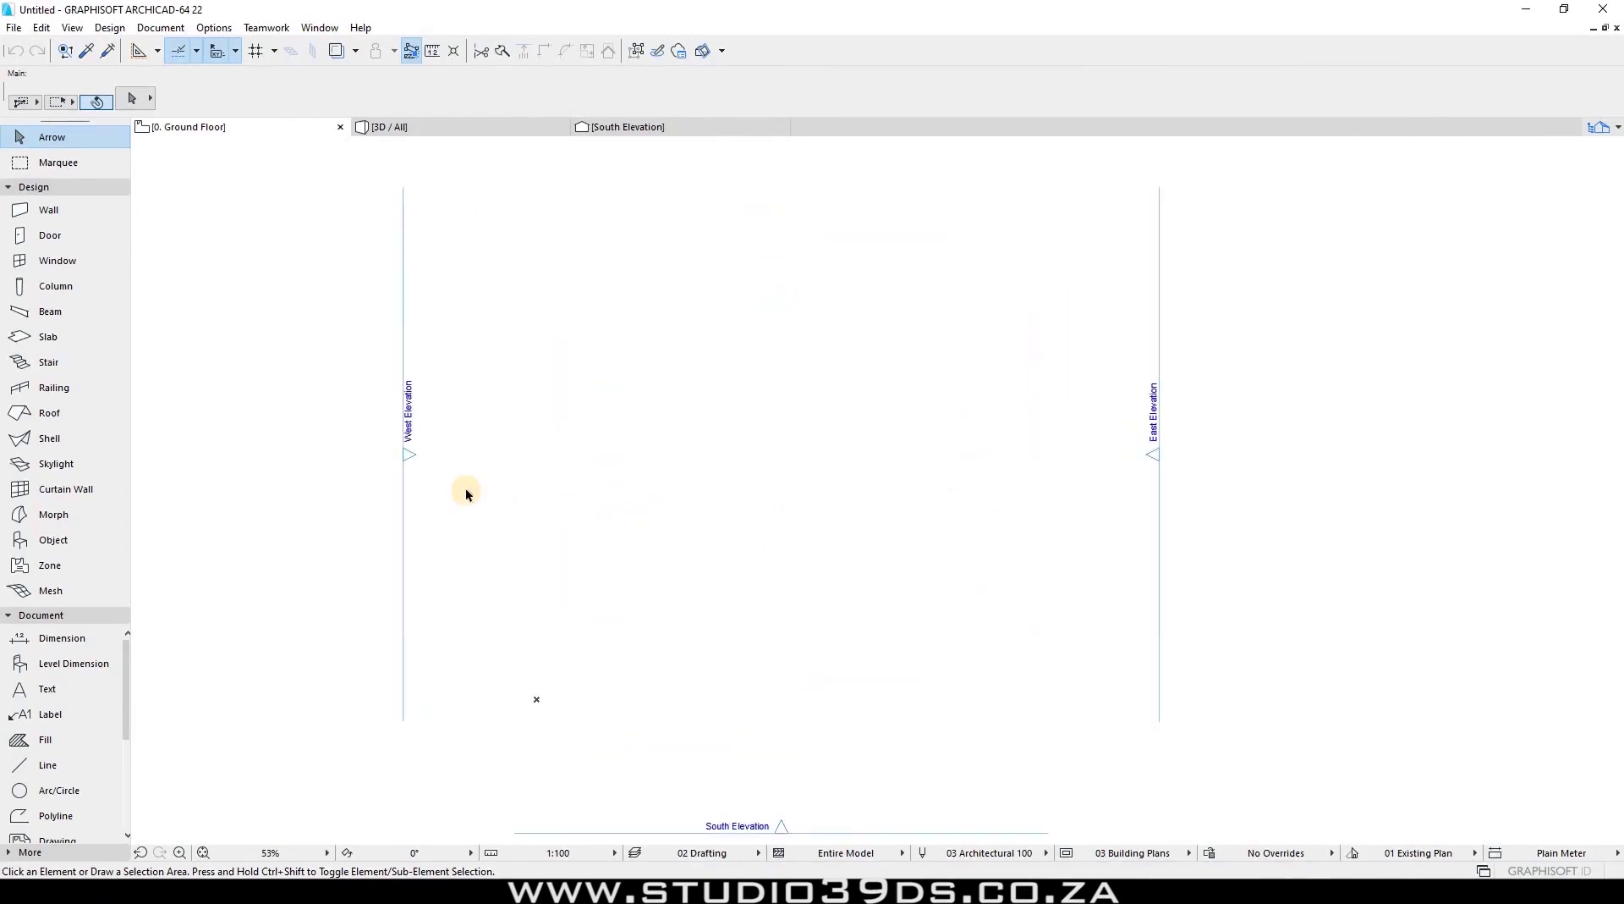
scroll(467, 494, "down", 2)
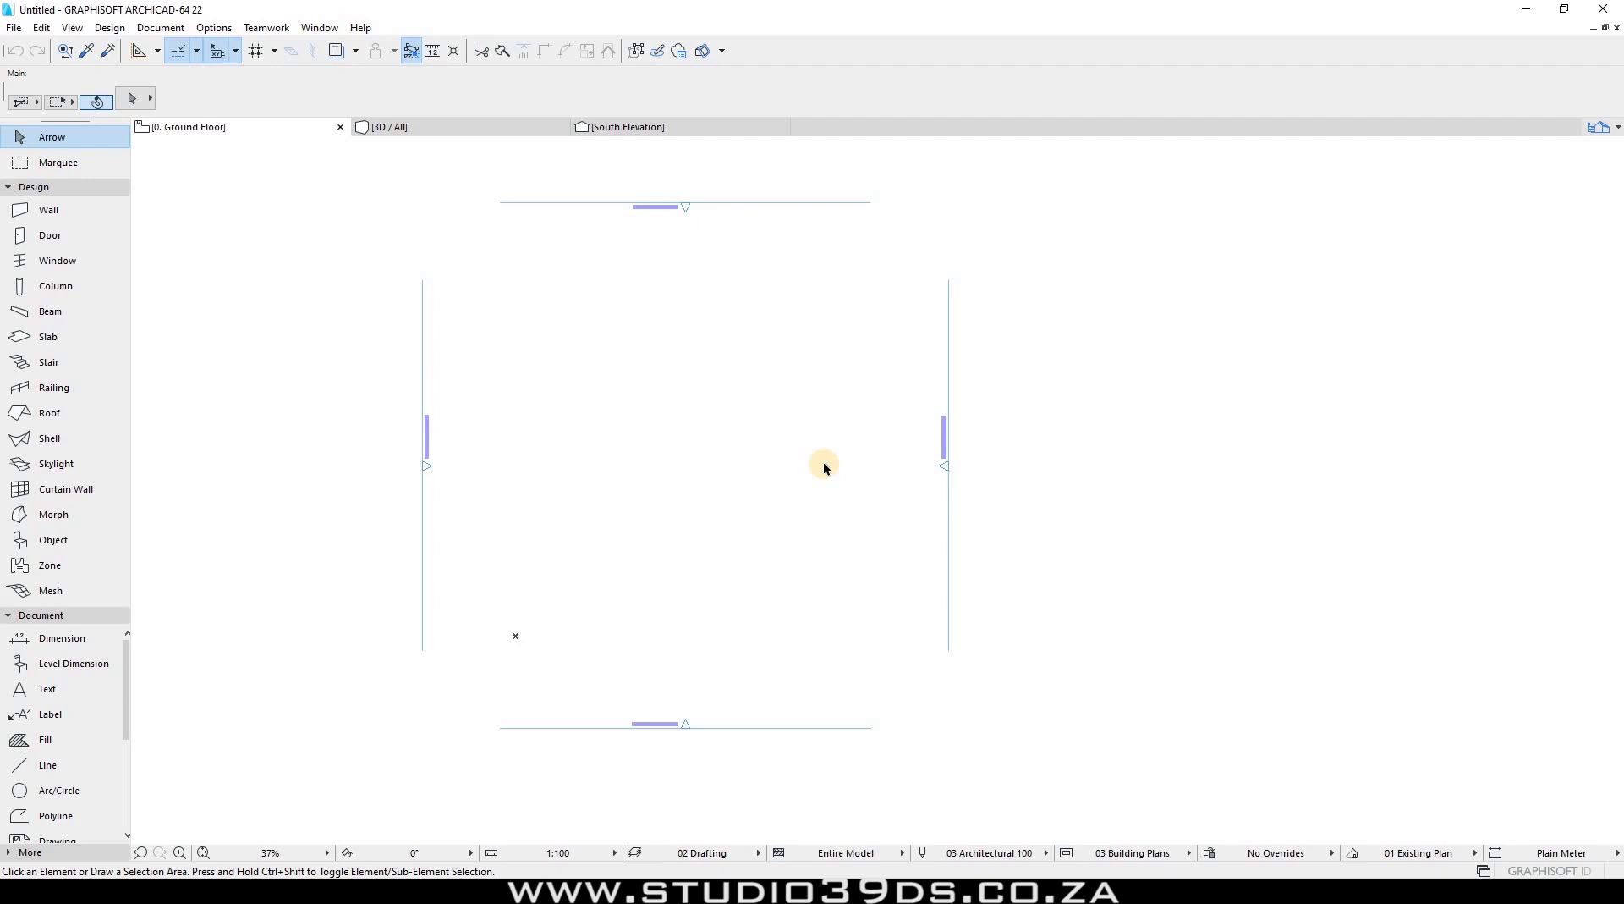
Look through the Window and File menus, ending at the Window menu's Toolbars options.
left_click(320, 29)
key("Escape")
left_click(18, 31)
key("Right")
key("Right")
key("Right")
key("Right")
key("Right")
key("Right")
key("Right")
key("Right")
key("Right")
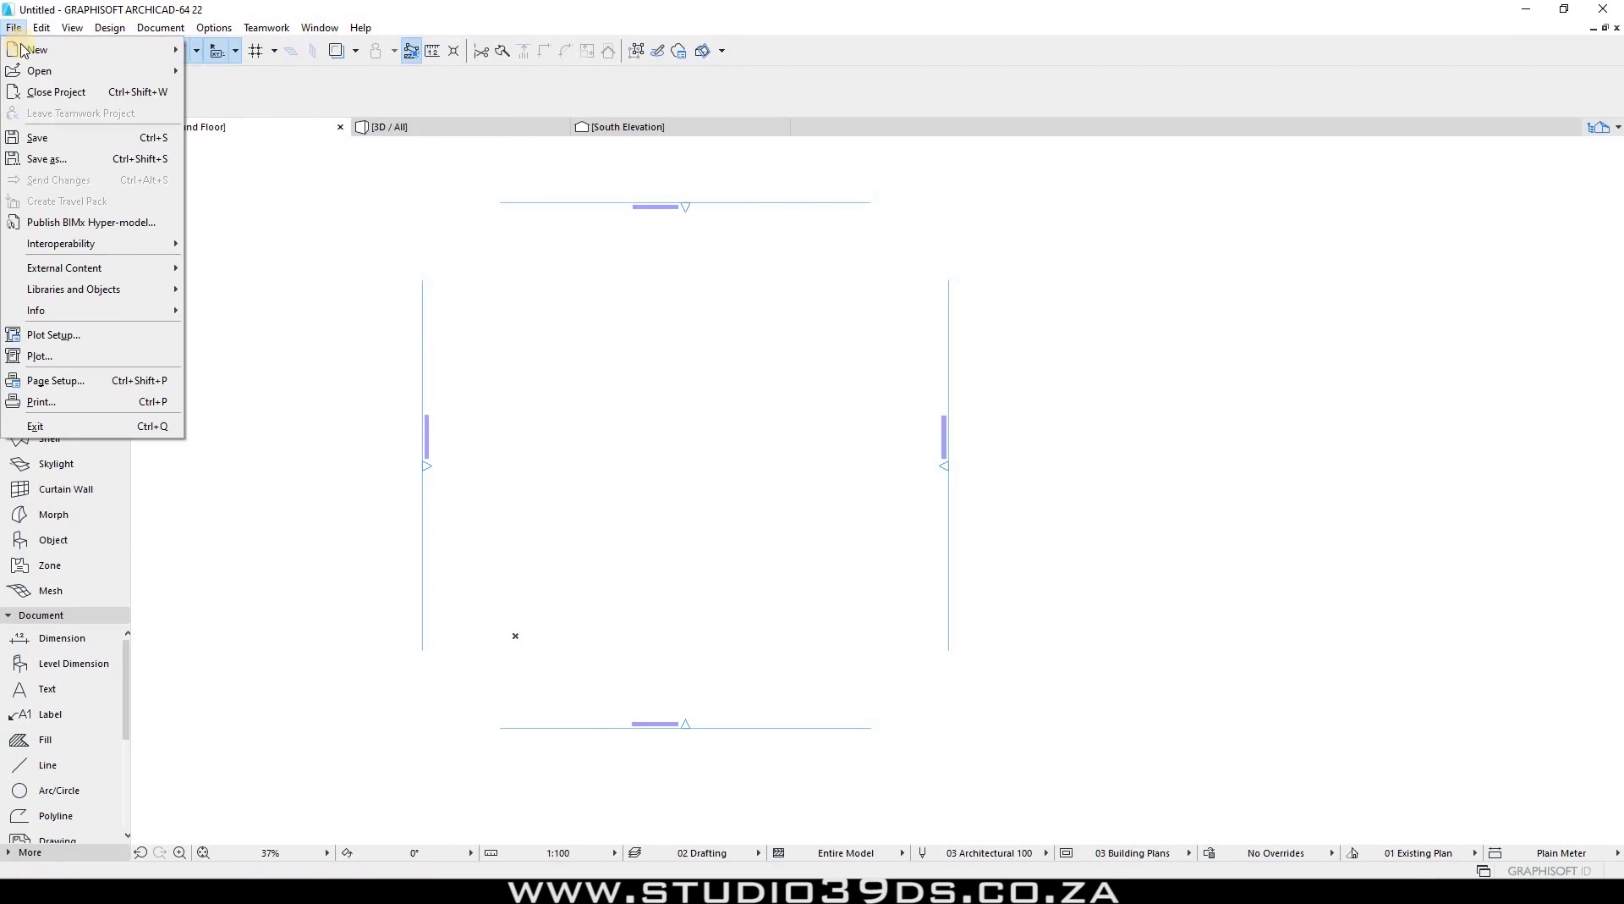
mouse_move(25, 53)
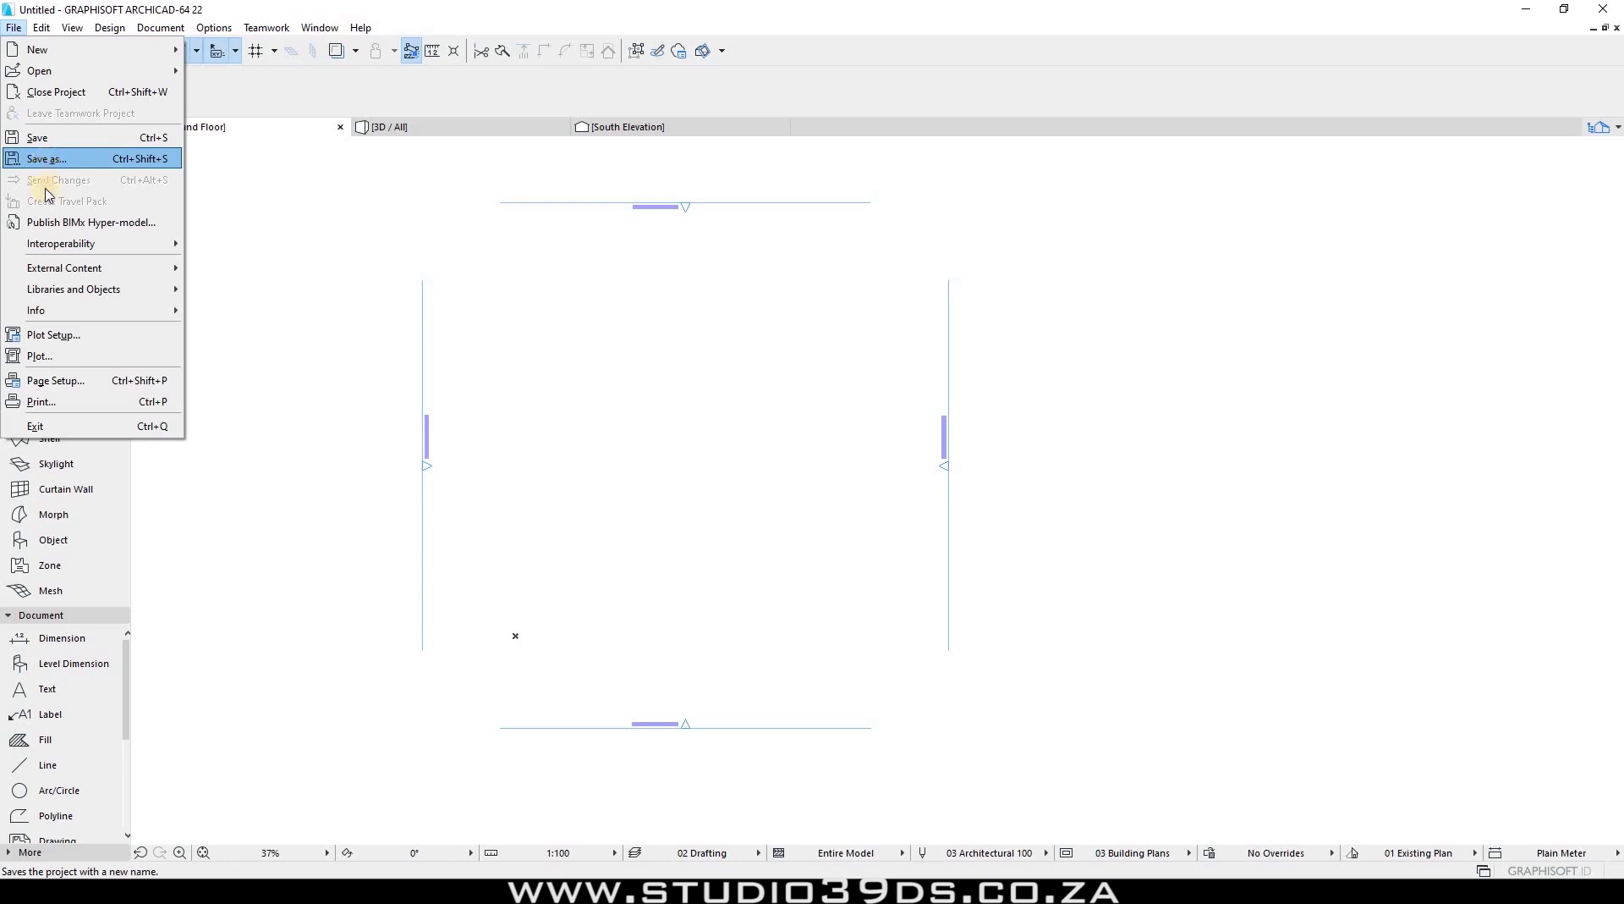
mouse_move(120, 313)
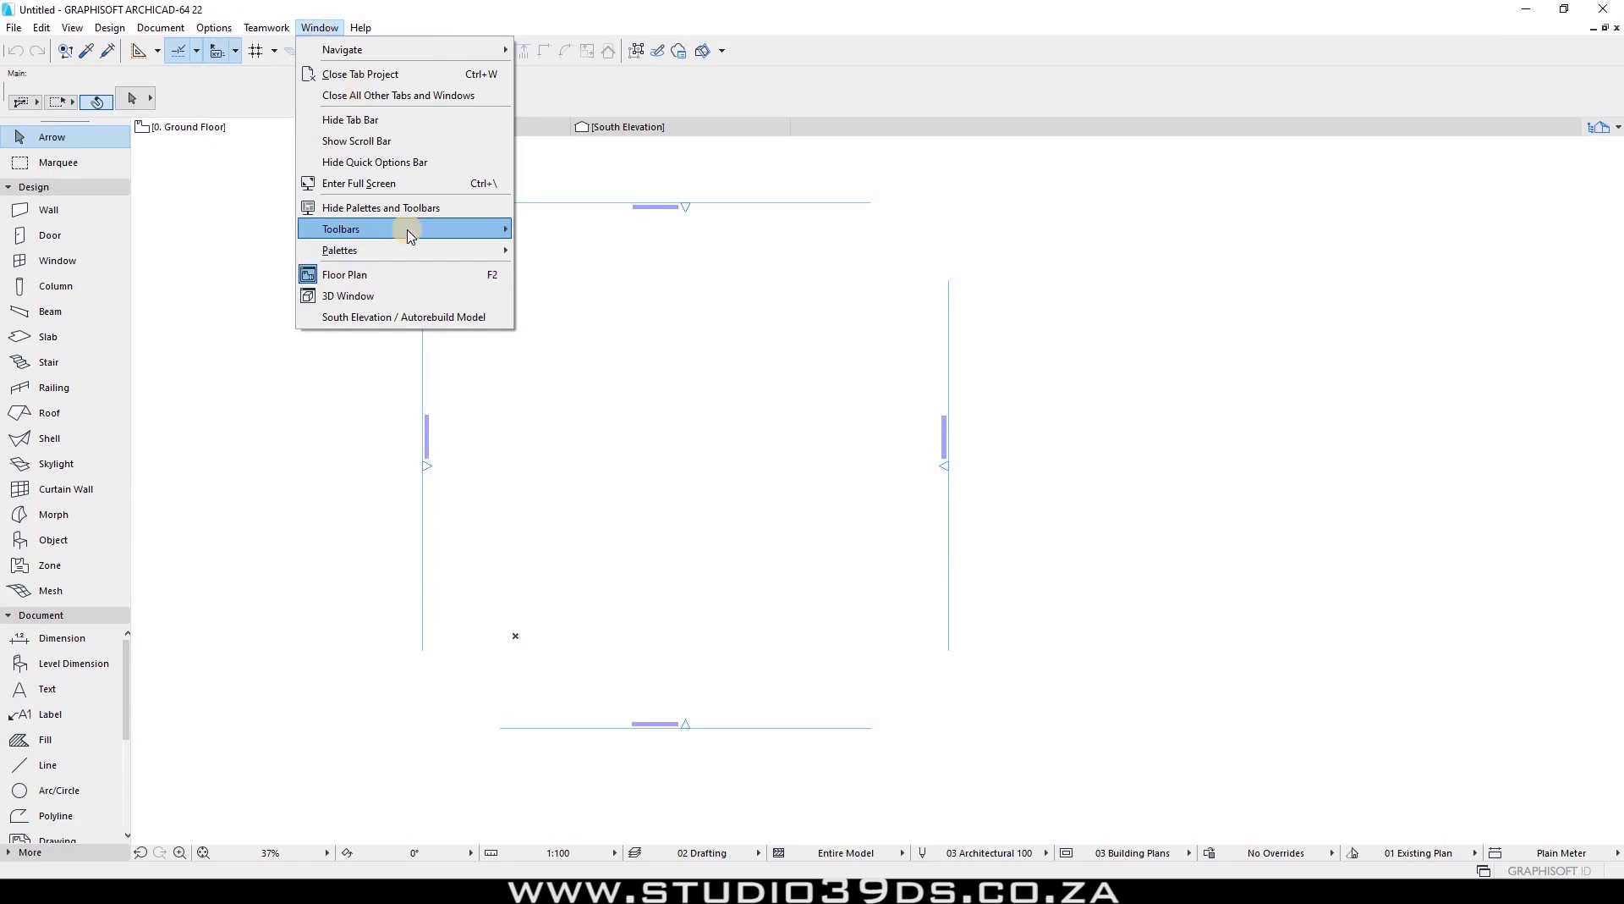
Dismiss the menus, float the Standard toolbar over the plan, and begin a measurement.
mouse_move(408, 235)
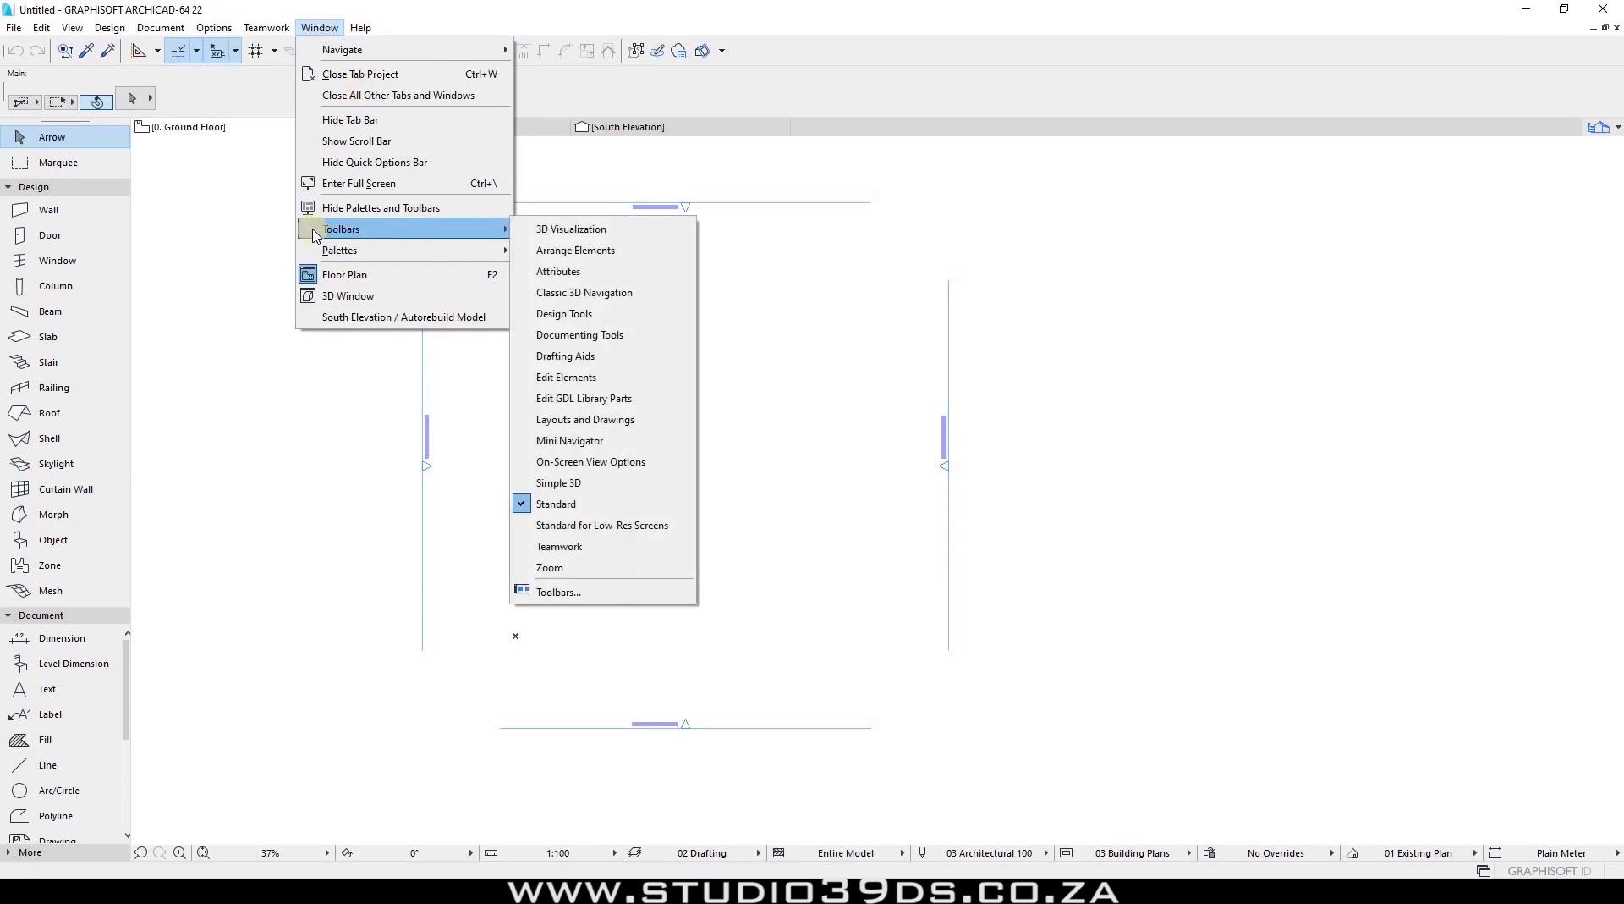
left_click(208, 178)
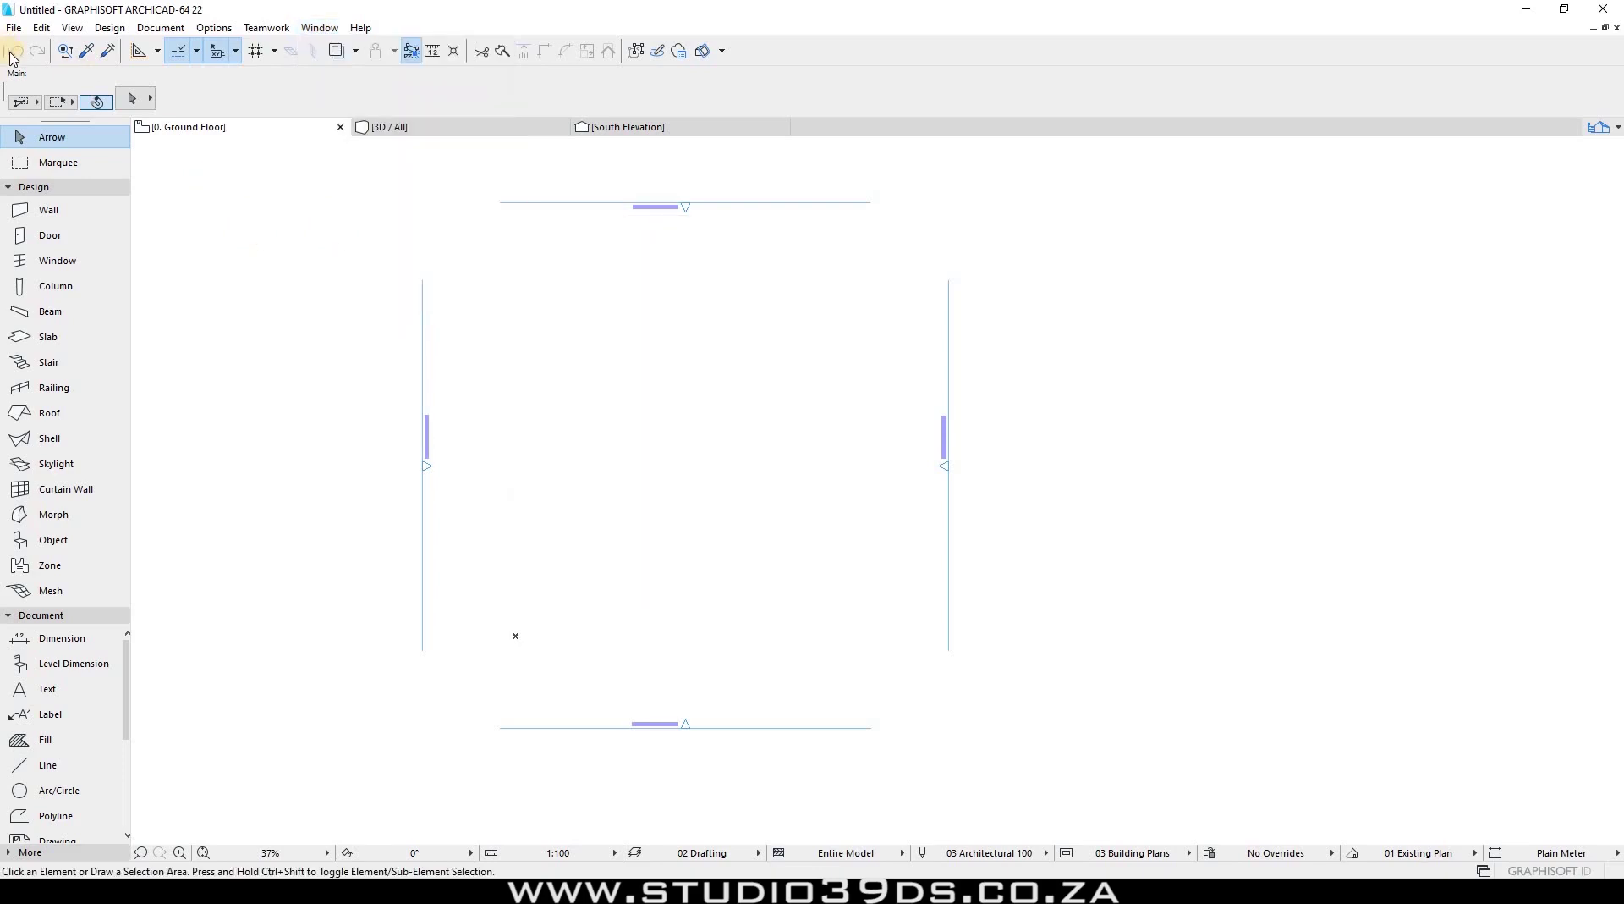
left_click_drag(406, 382, 408, 382)
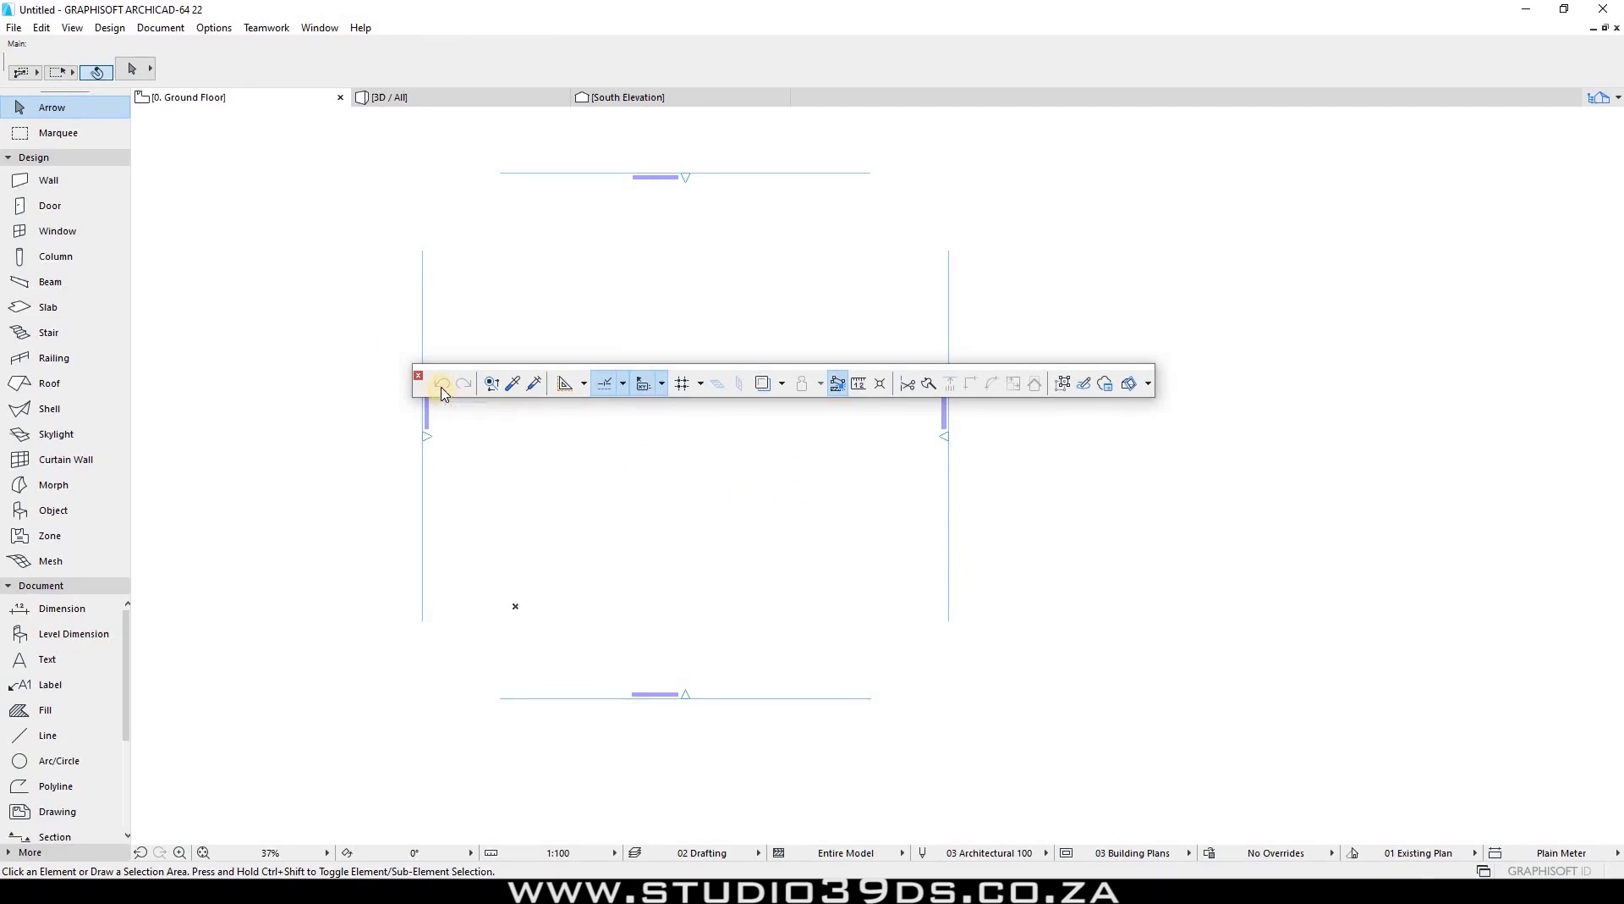
left_click(860, 384)
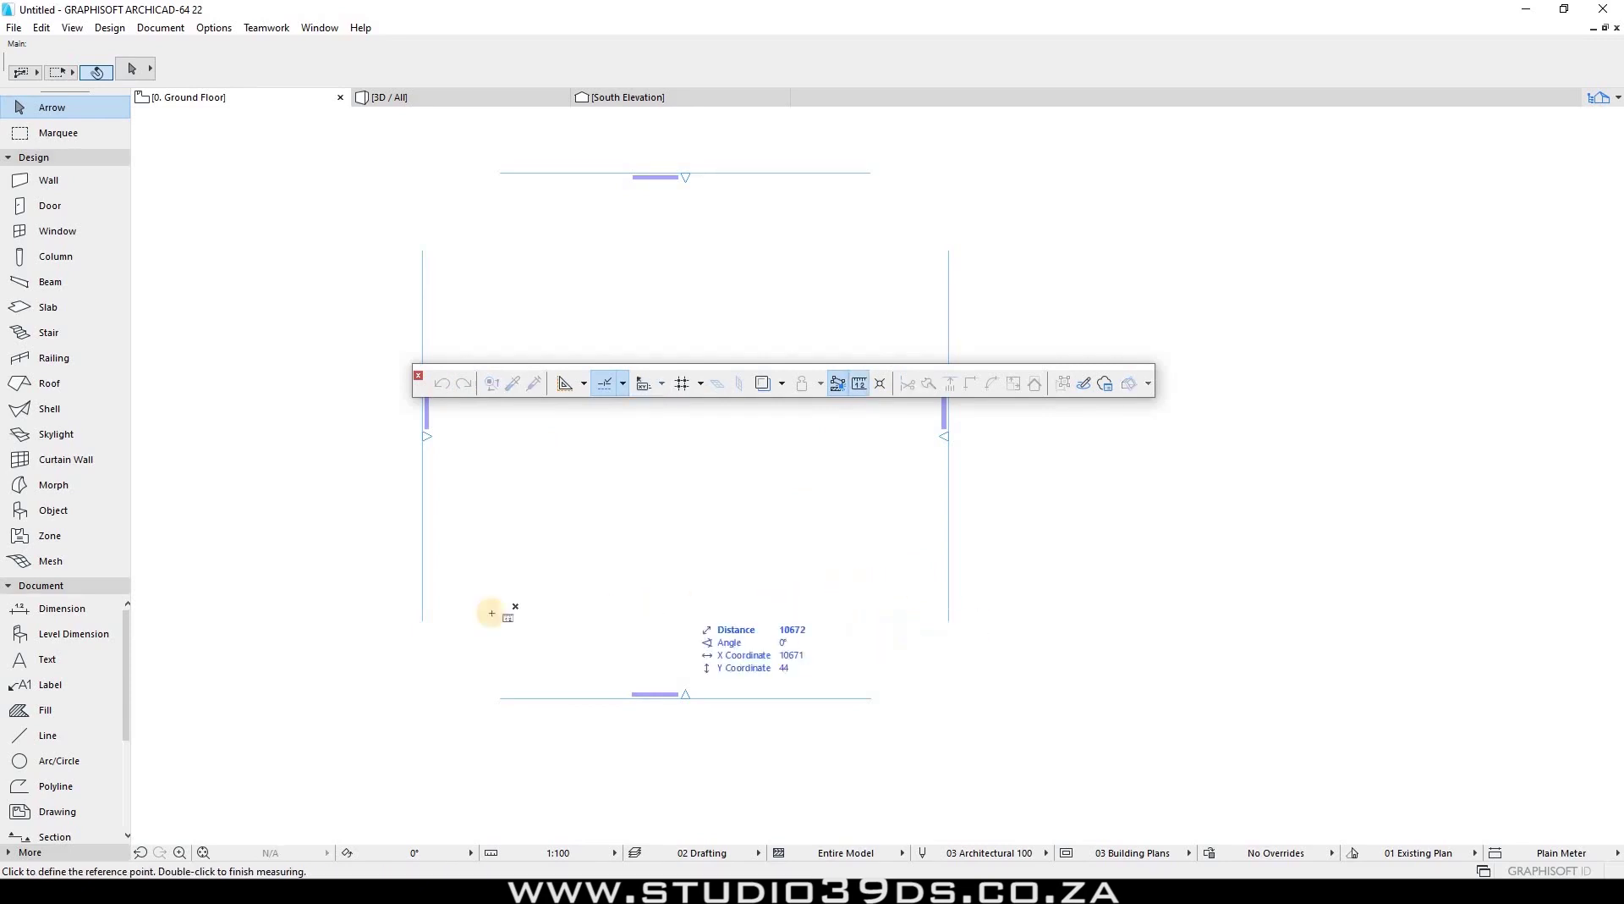
Measure an area from three points on the plan, then cancel the measurement.
left_click(545, 610)
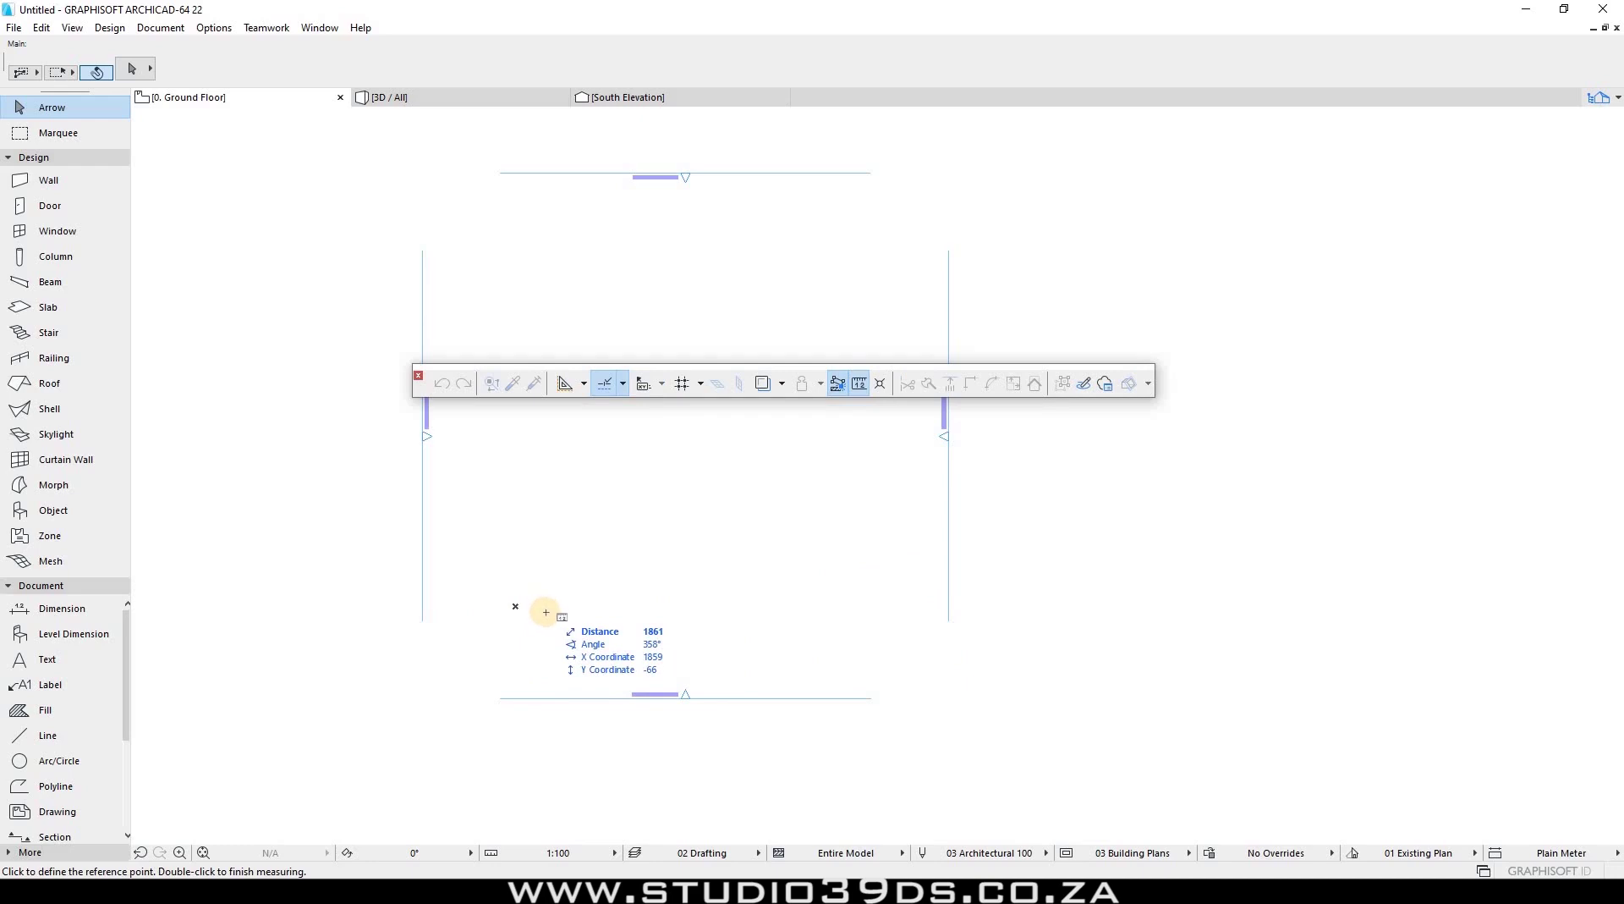
left_click(726, 471)
left_click(831, 634)
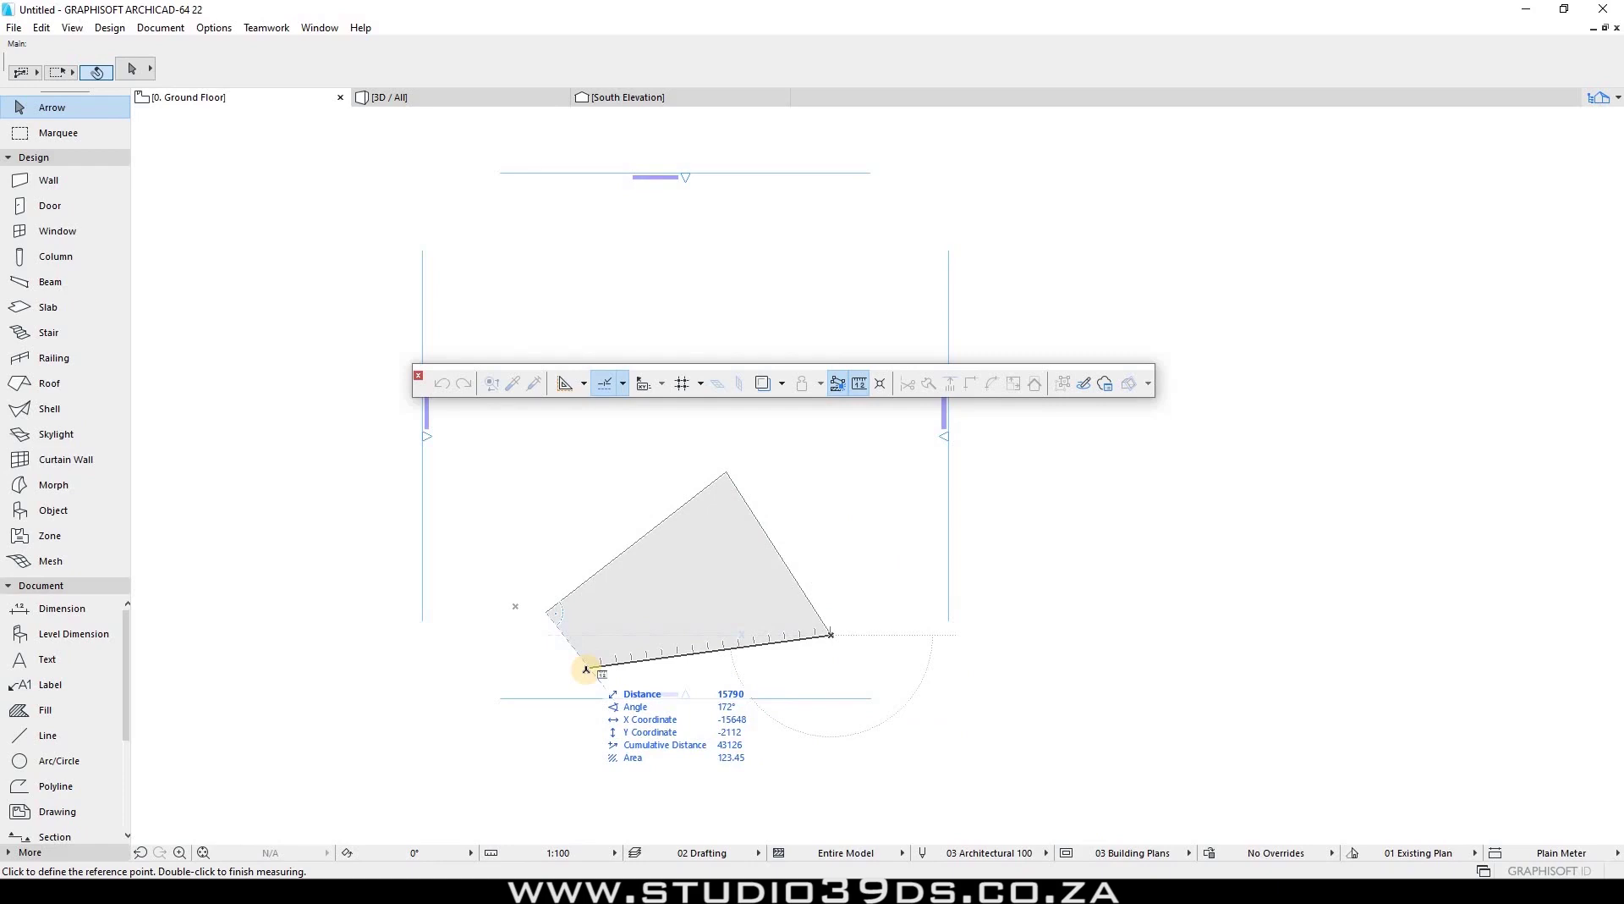
right_click(586, 669)
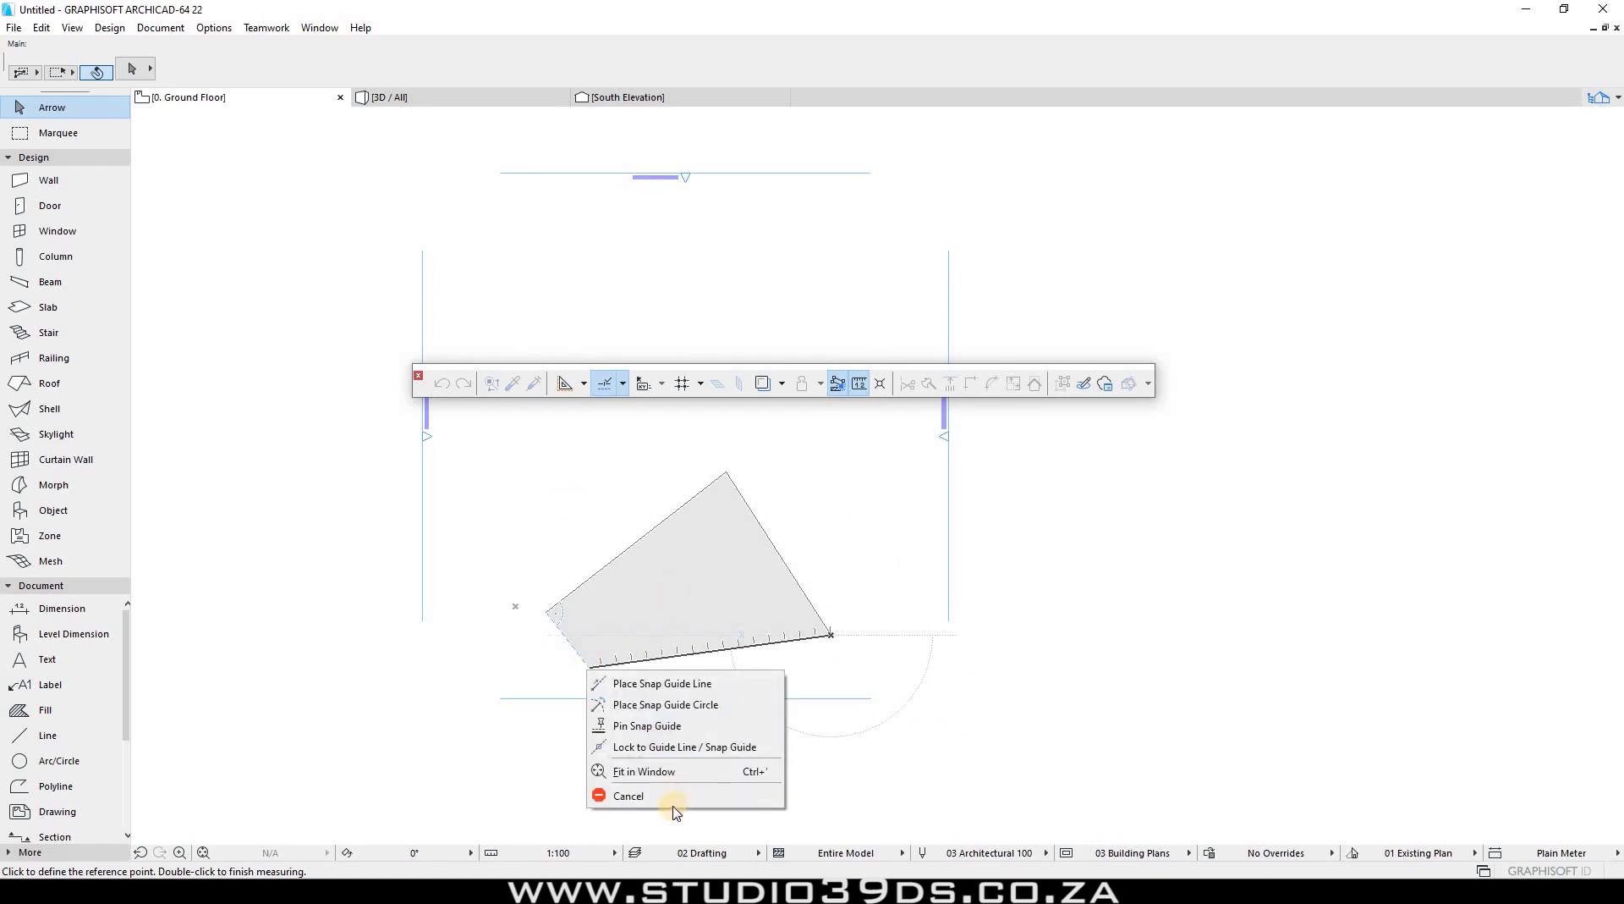
left_click(629, 795)
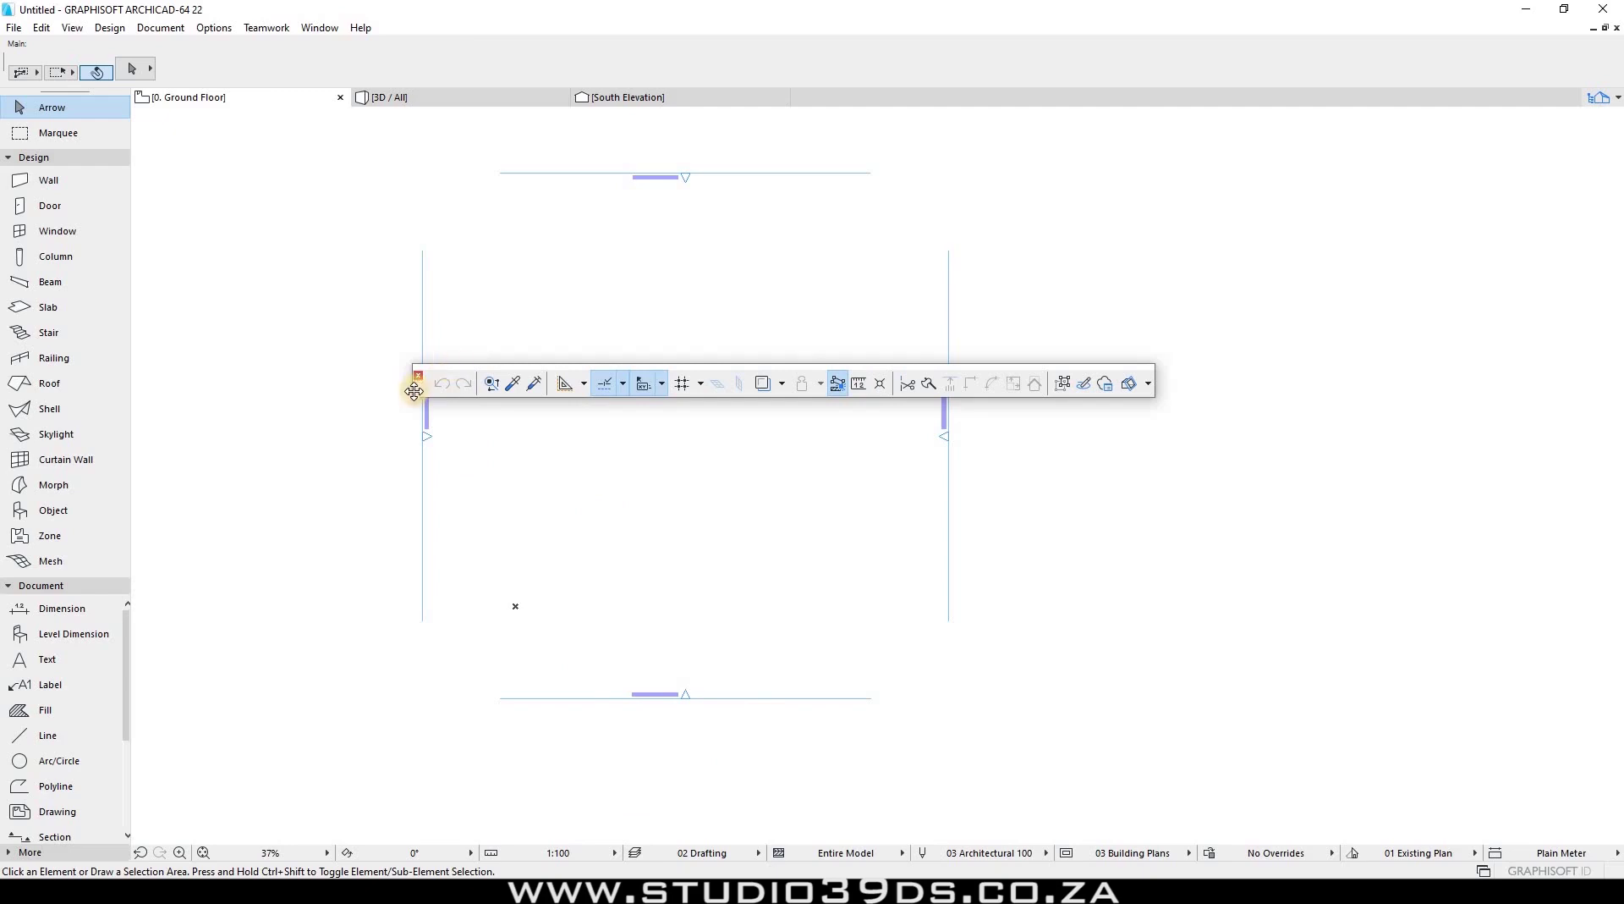
Reshape the floating Standard toolbar into two rows and dock it back along the top.
left_click_drag(493, 367, 471, 406)
left_click_drag(421, 386, 19, 54)
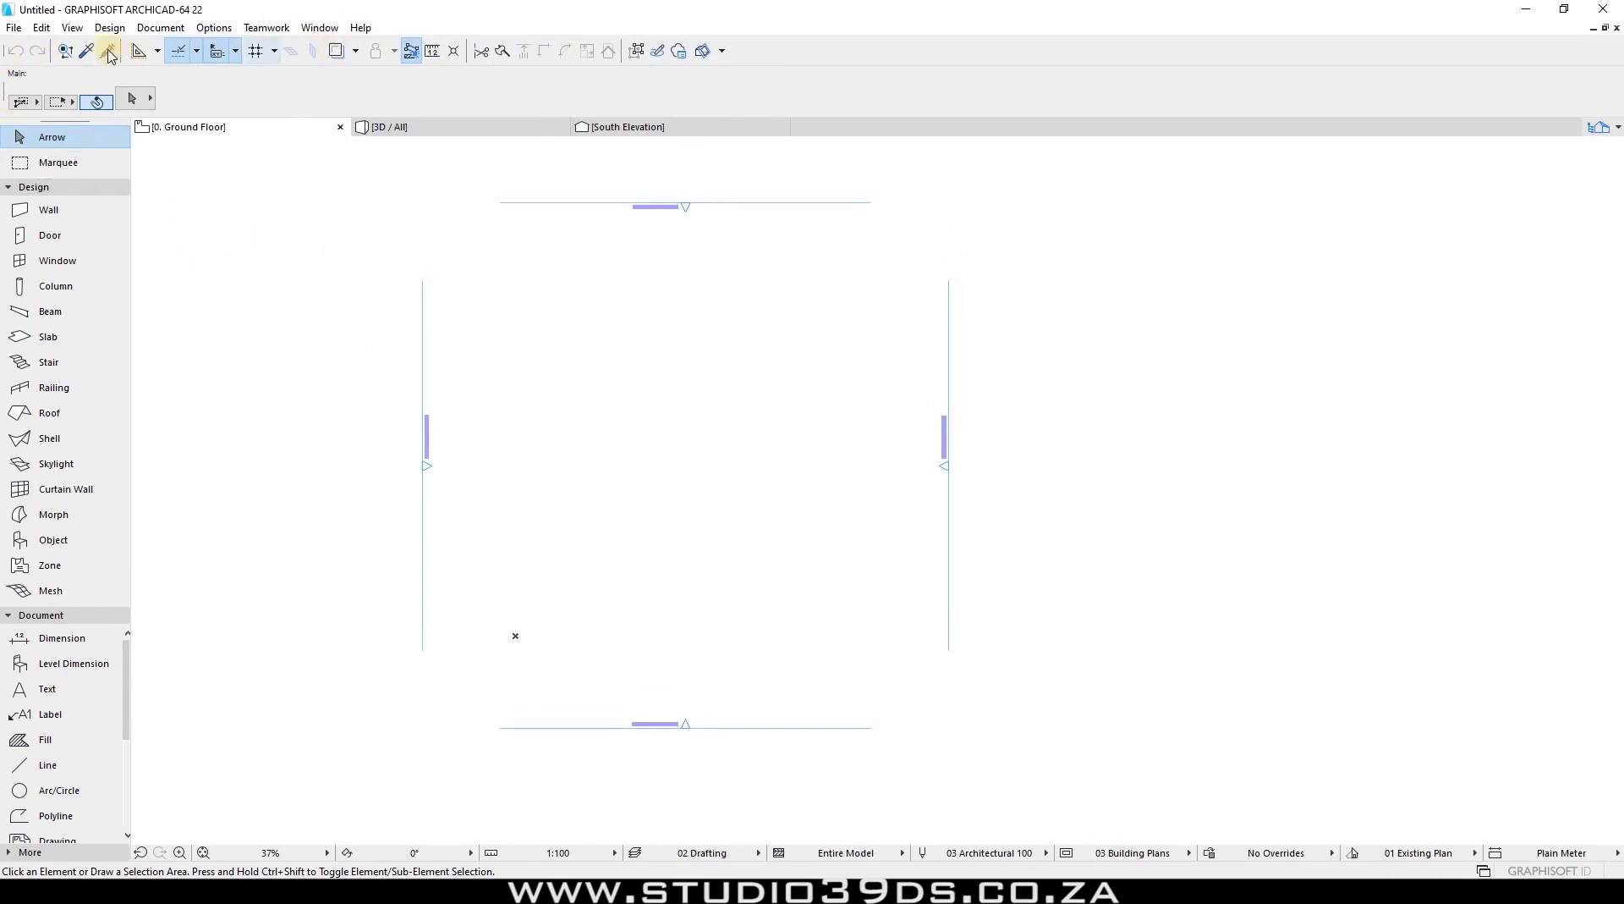
left_click(317, 29)
mouse_move(361, 232)
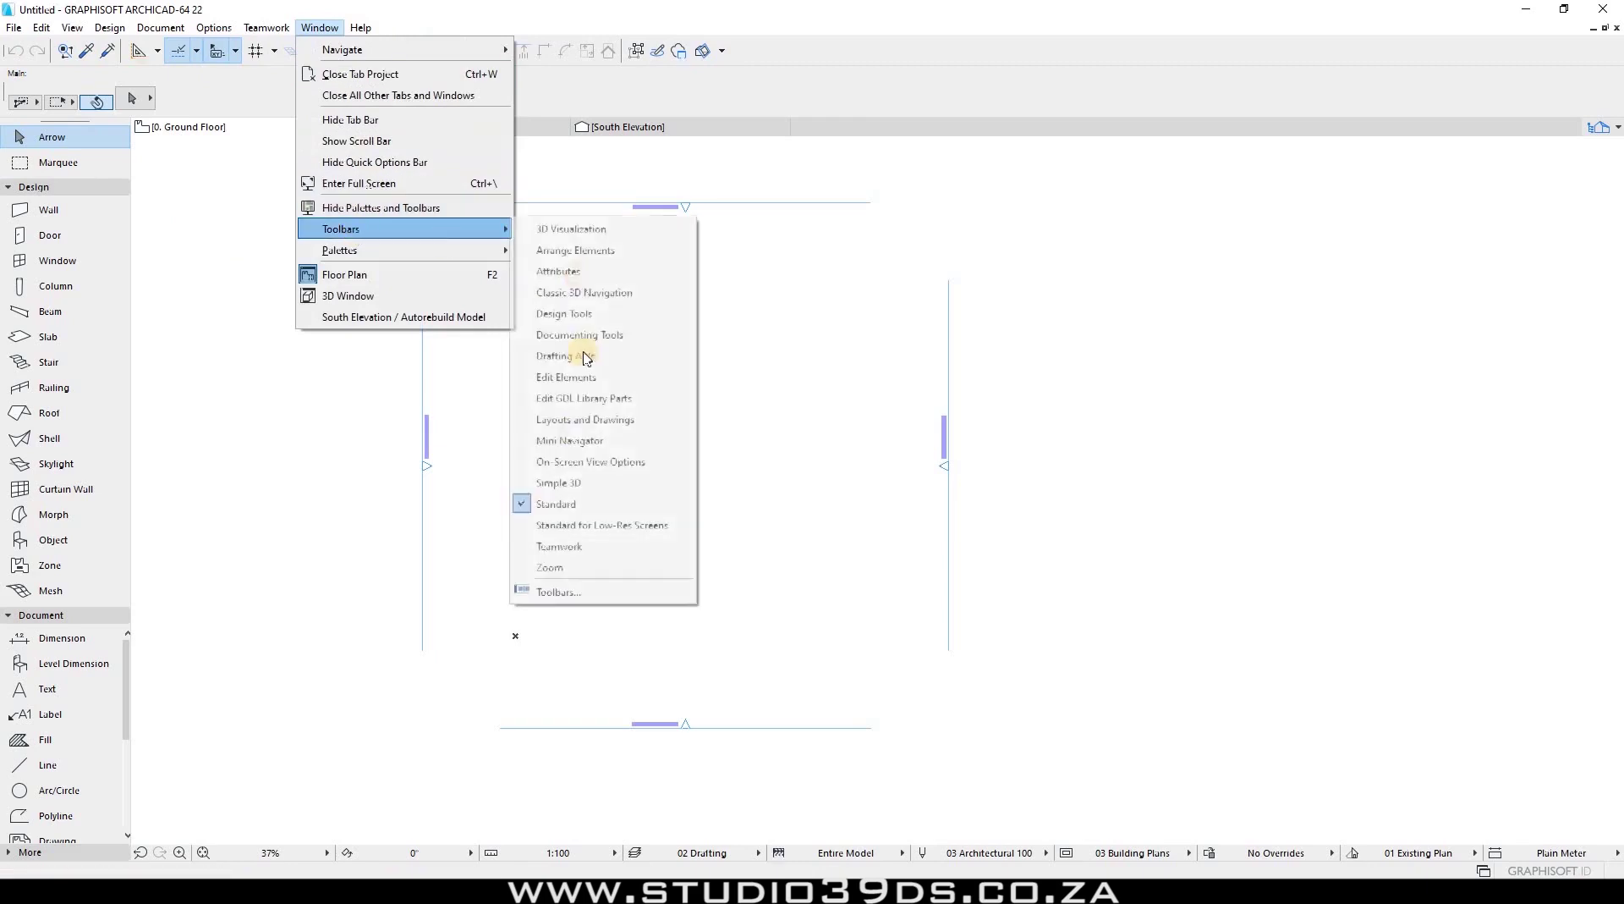
left_click(557, 504)
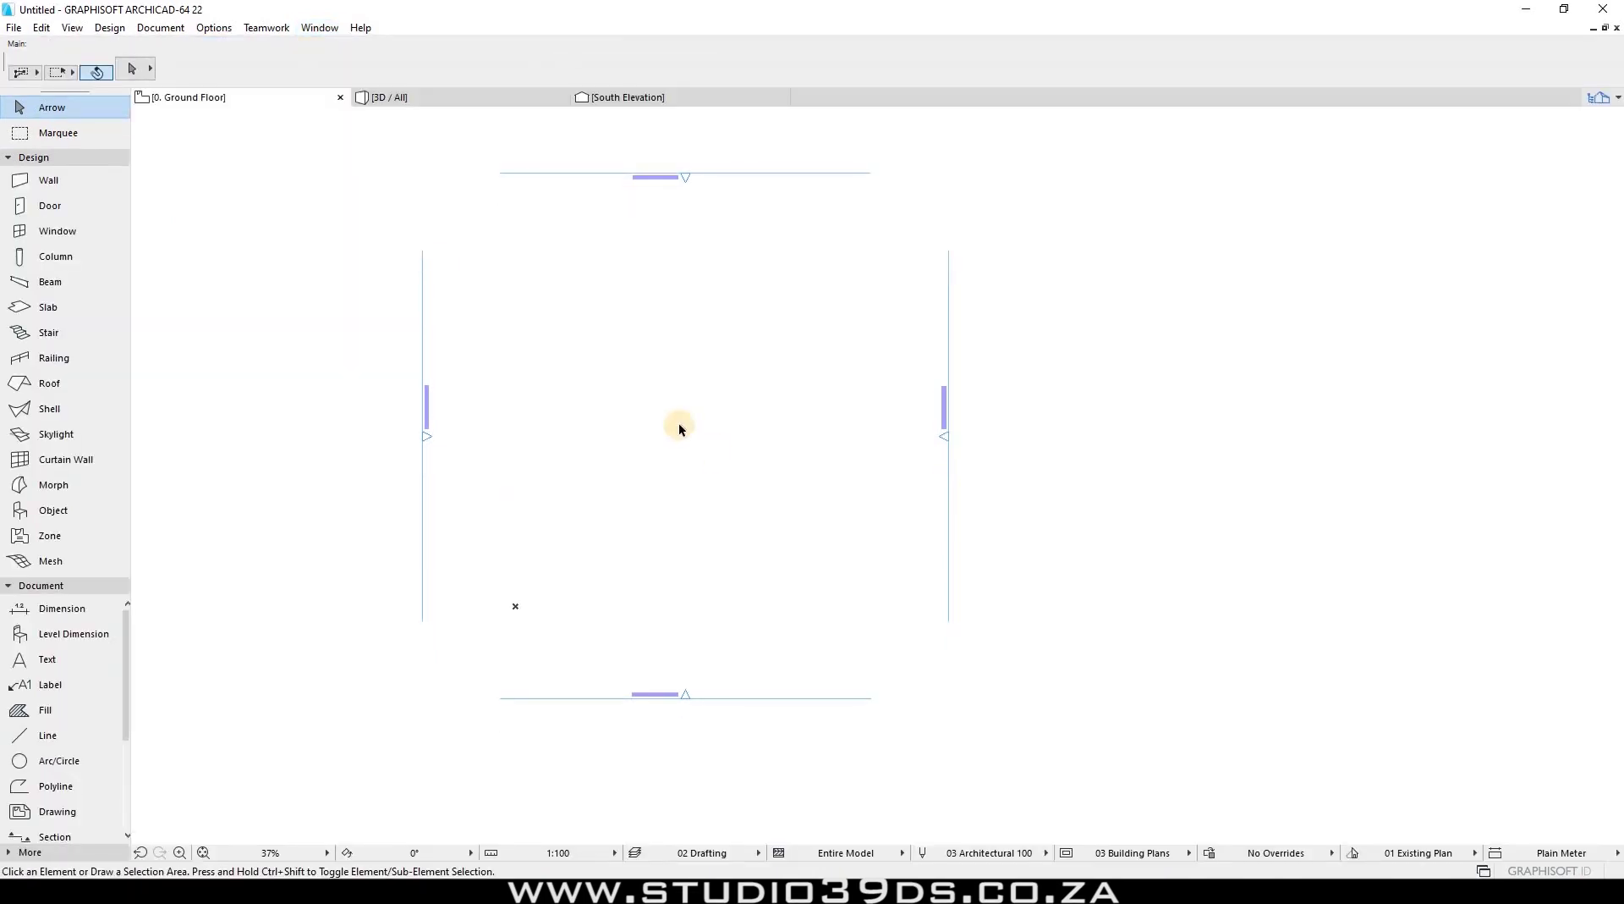
left_click(320, 27)
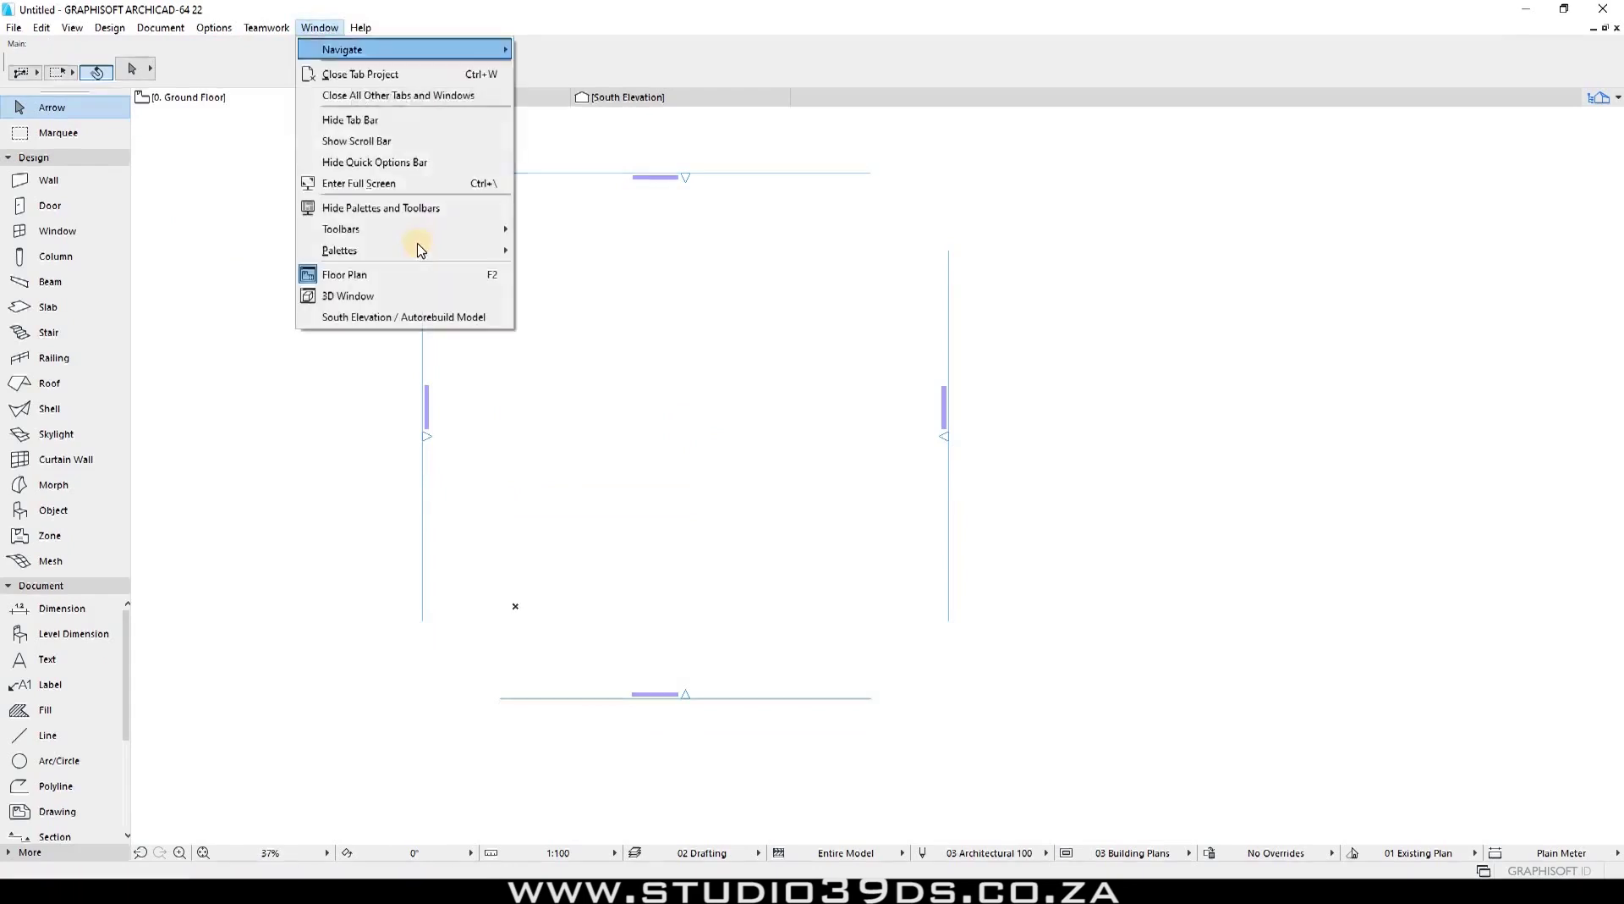
mouse_move(409, 236)
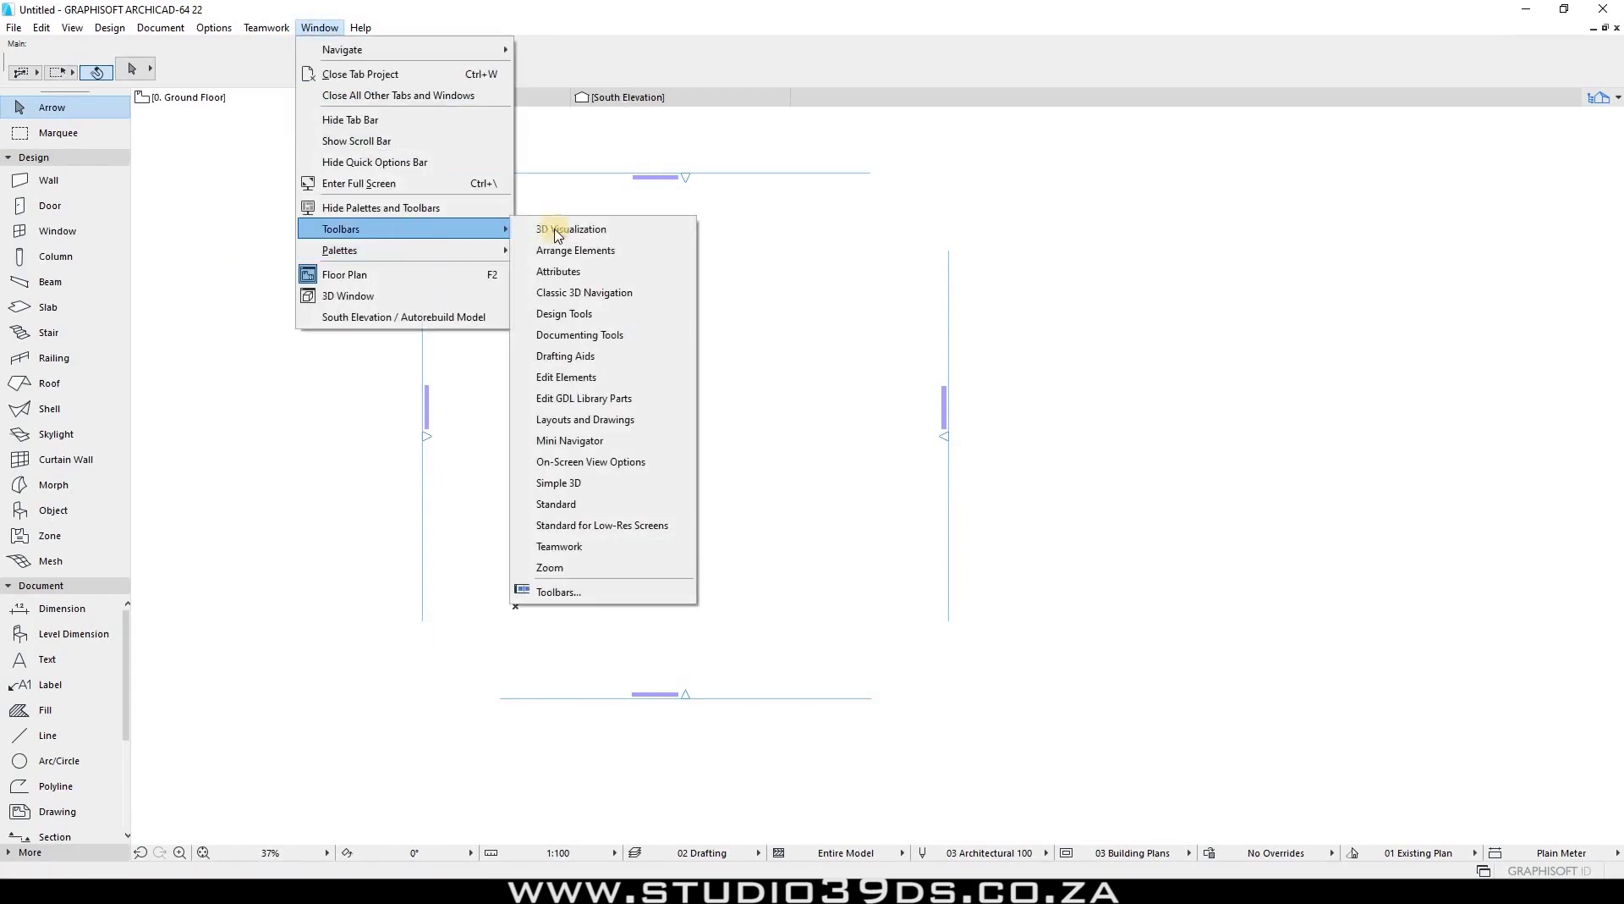
left_click(590, 502)
left_click(319, 28)
mouse_move(423, 230)
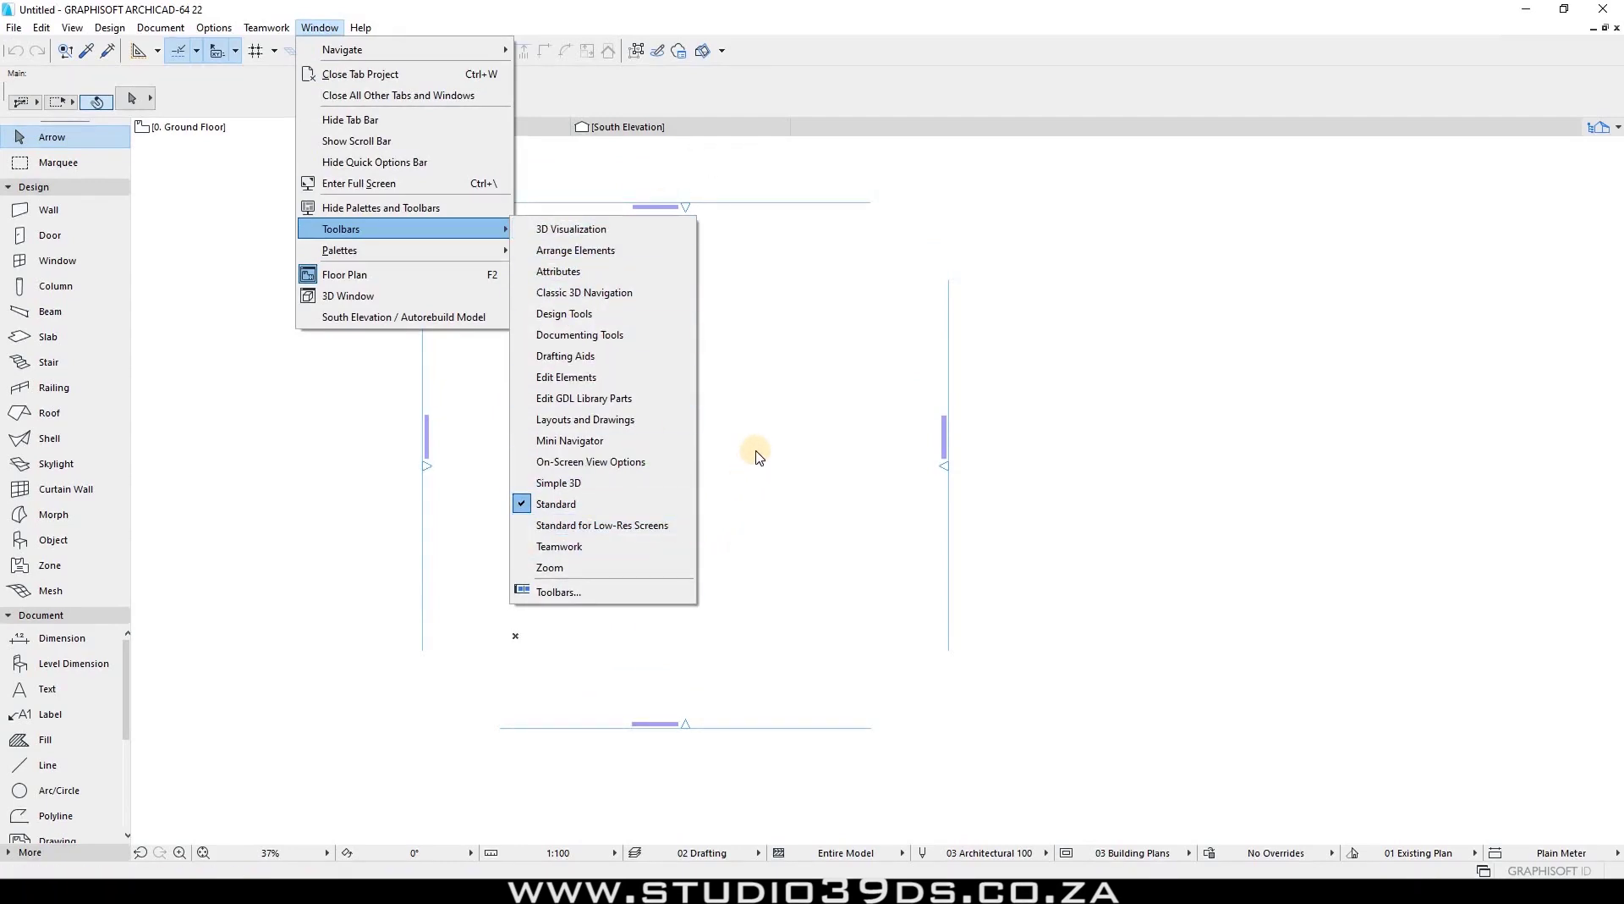
left_click(578, 377)
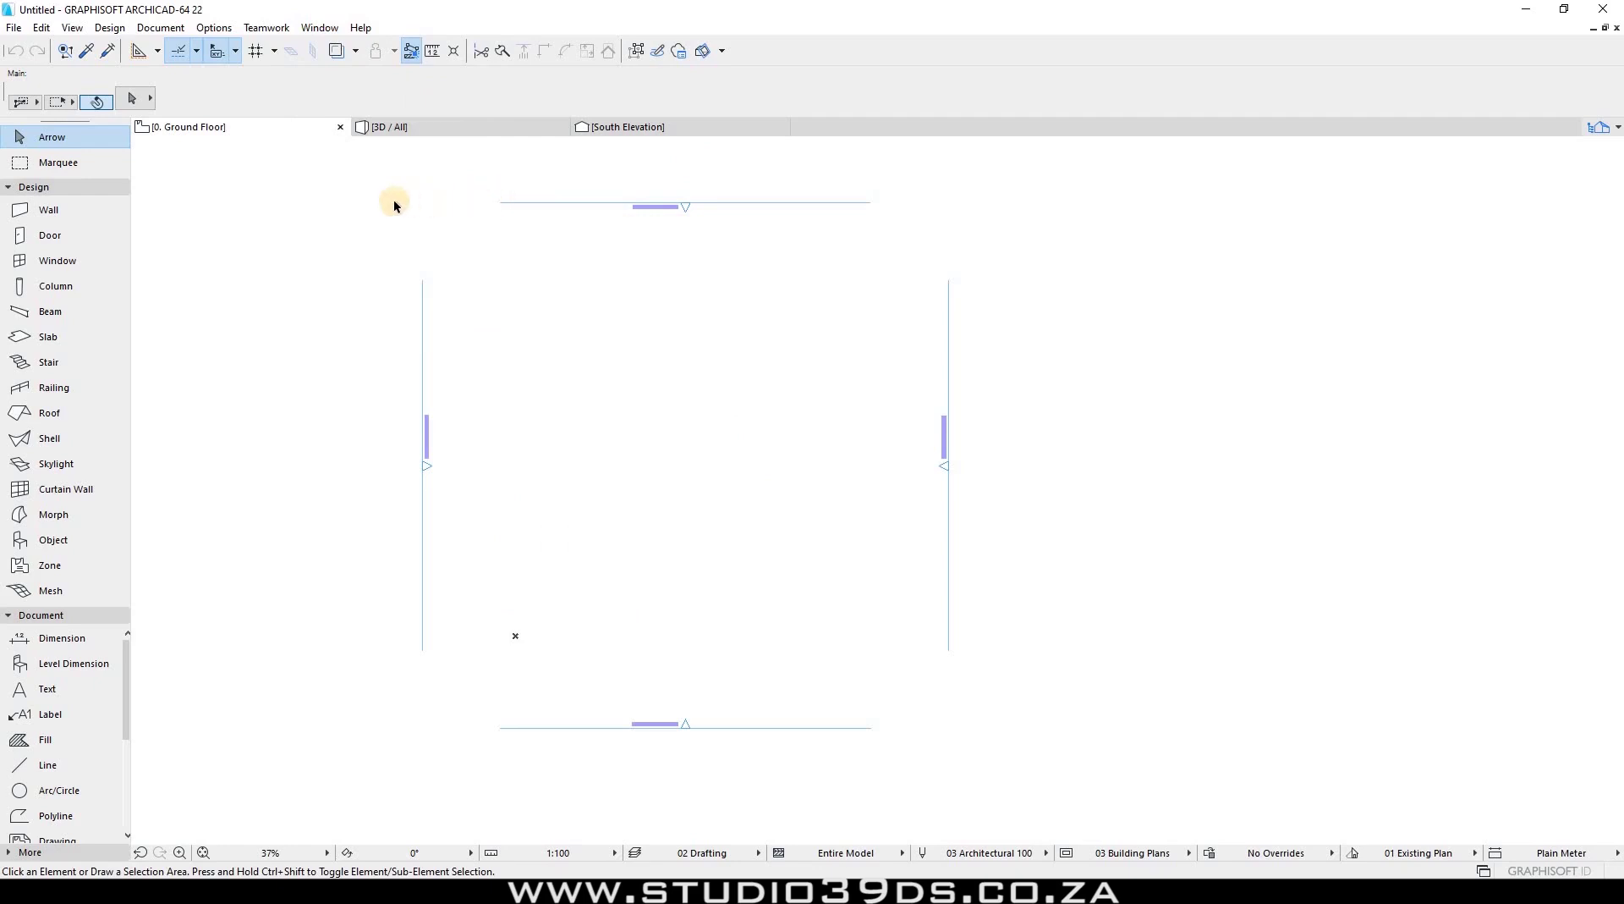
left_click(318, 28)
key("Escape")
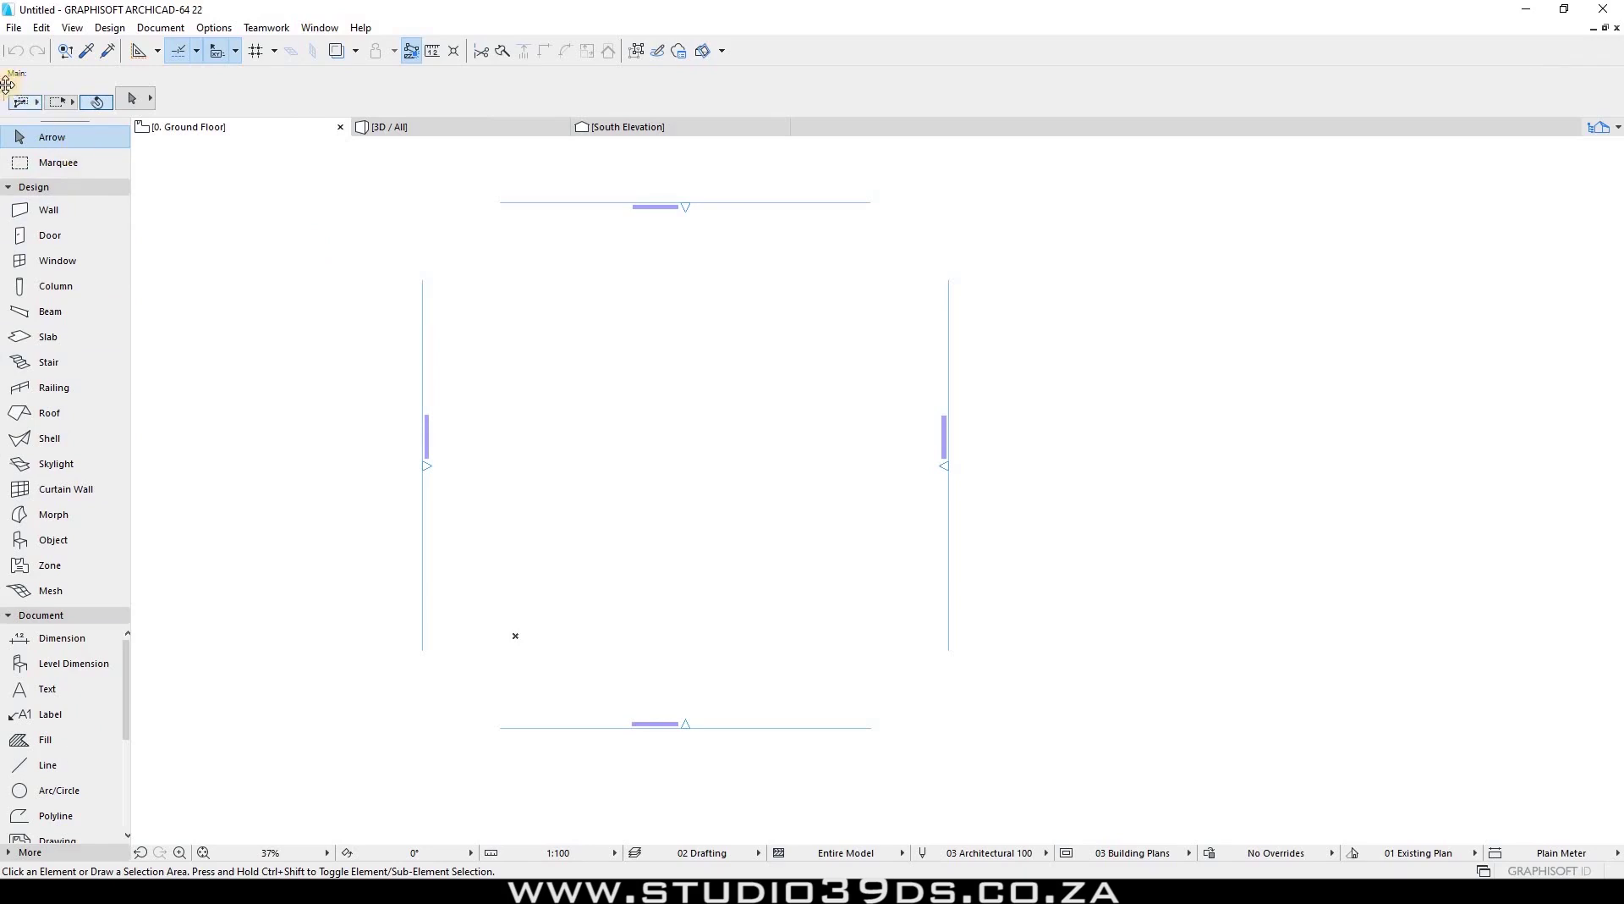
left_click(49, 210)
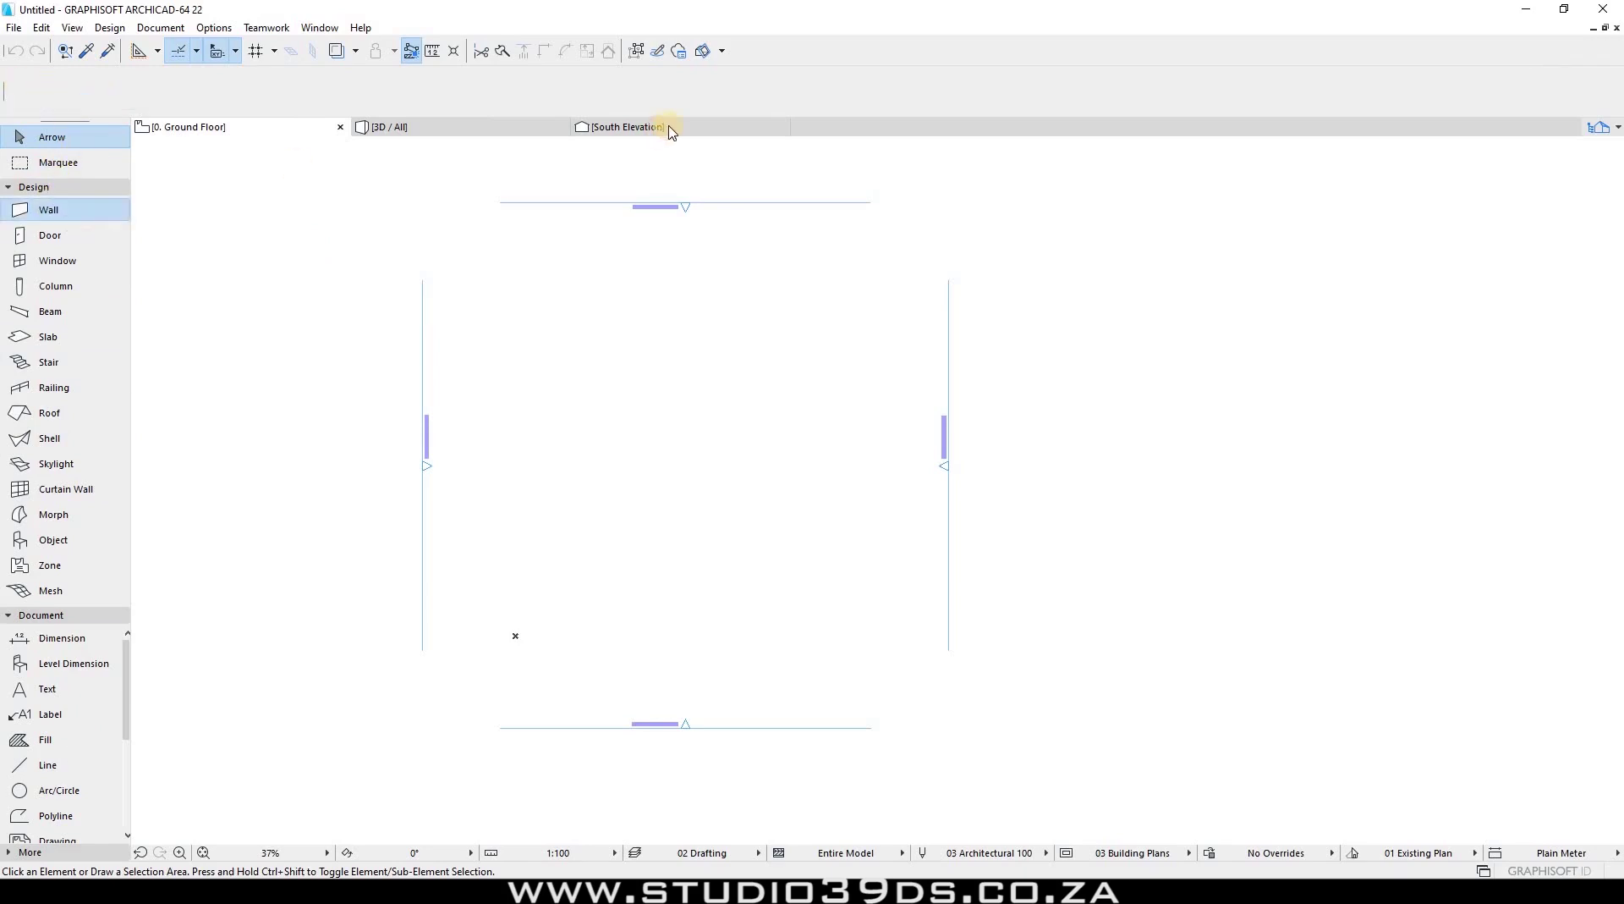
Narrow the Toolbox to a single column of icons without labels.
scroll(1514, 97, "down", 6)
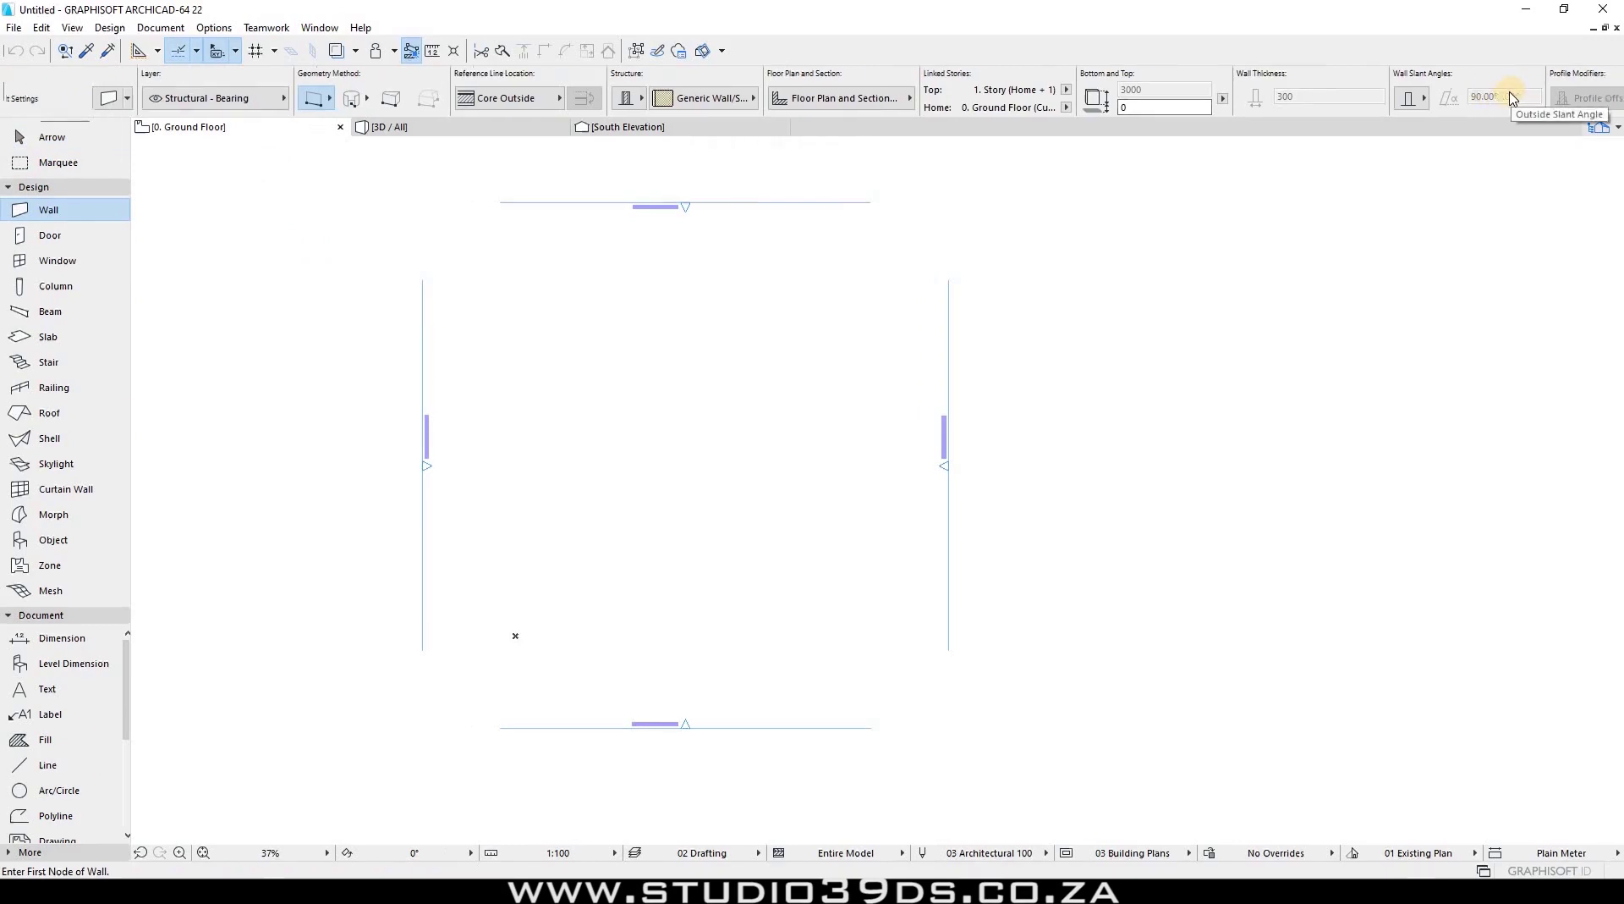
scroll(1511, 93, "up", 6)
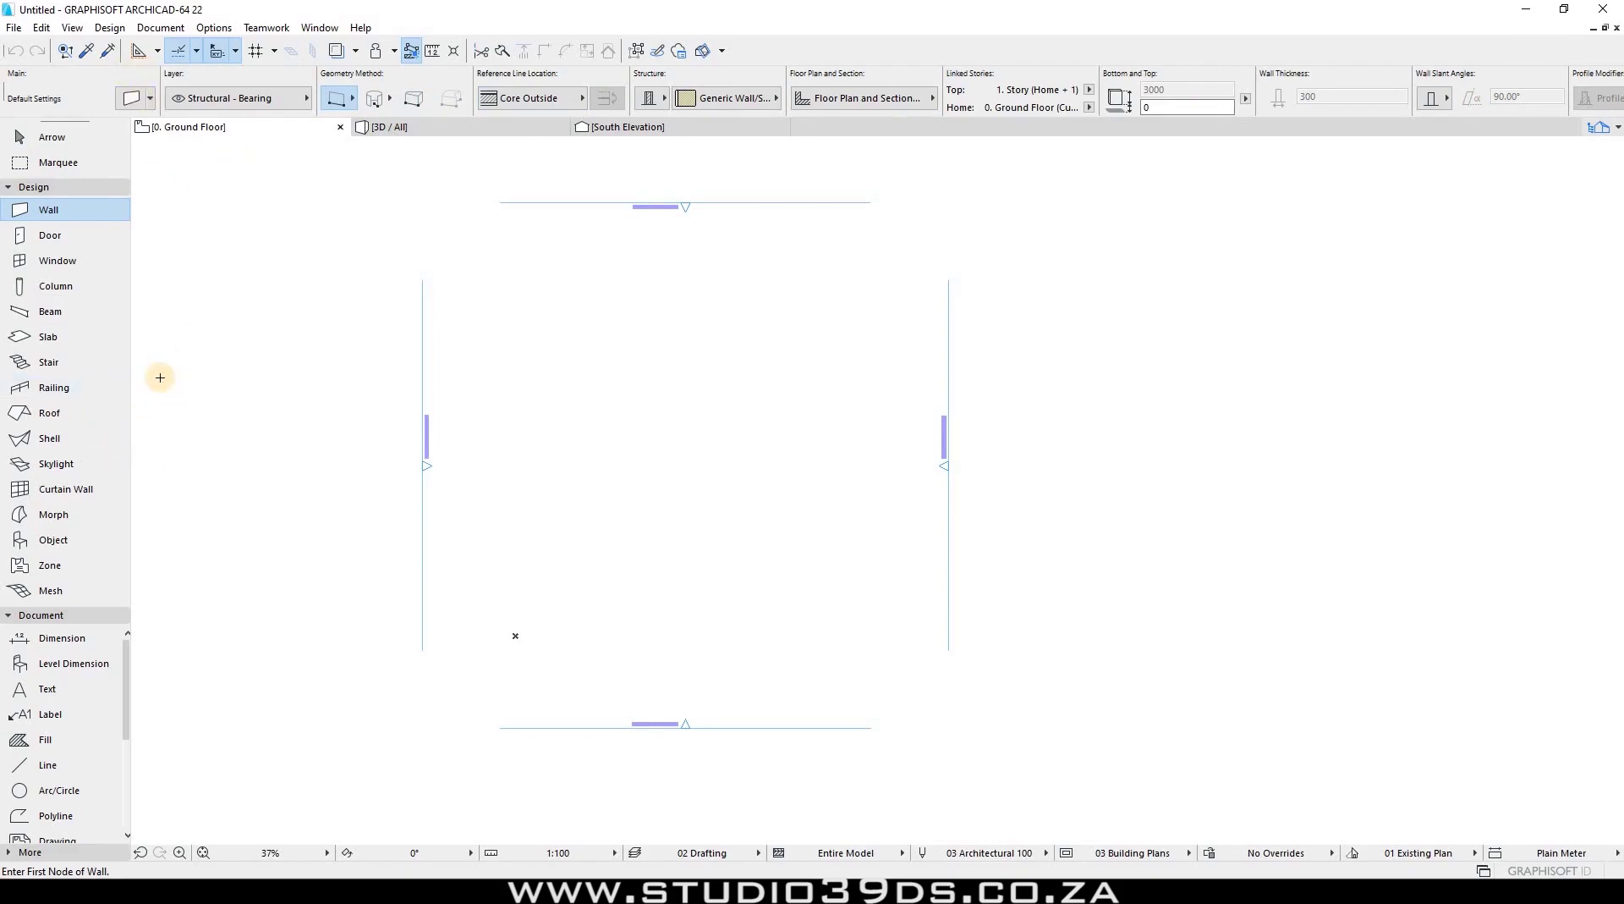
right_click(196, 340)
left_click(130, 307)
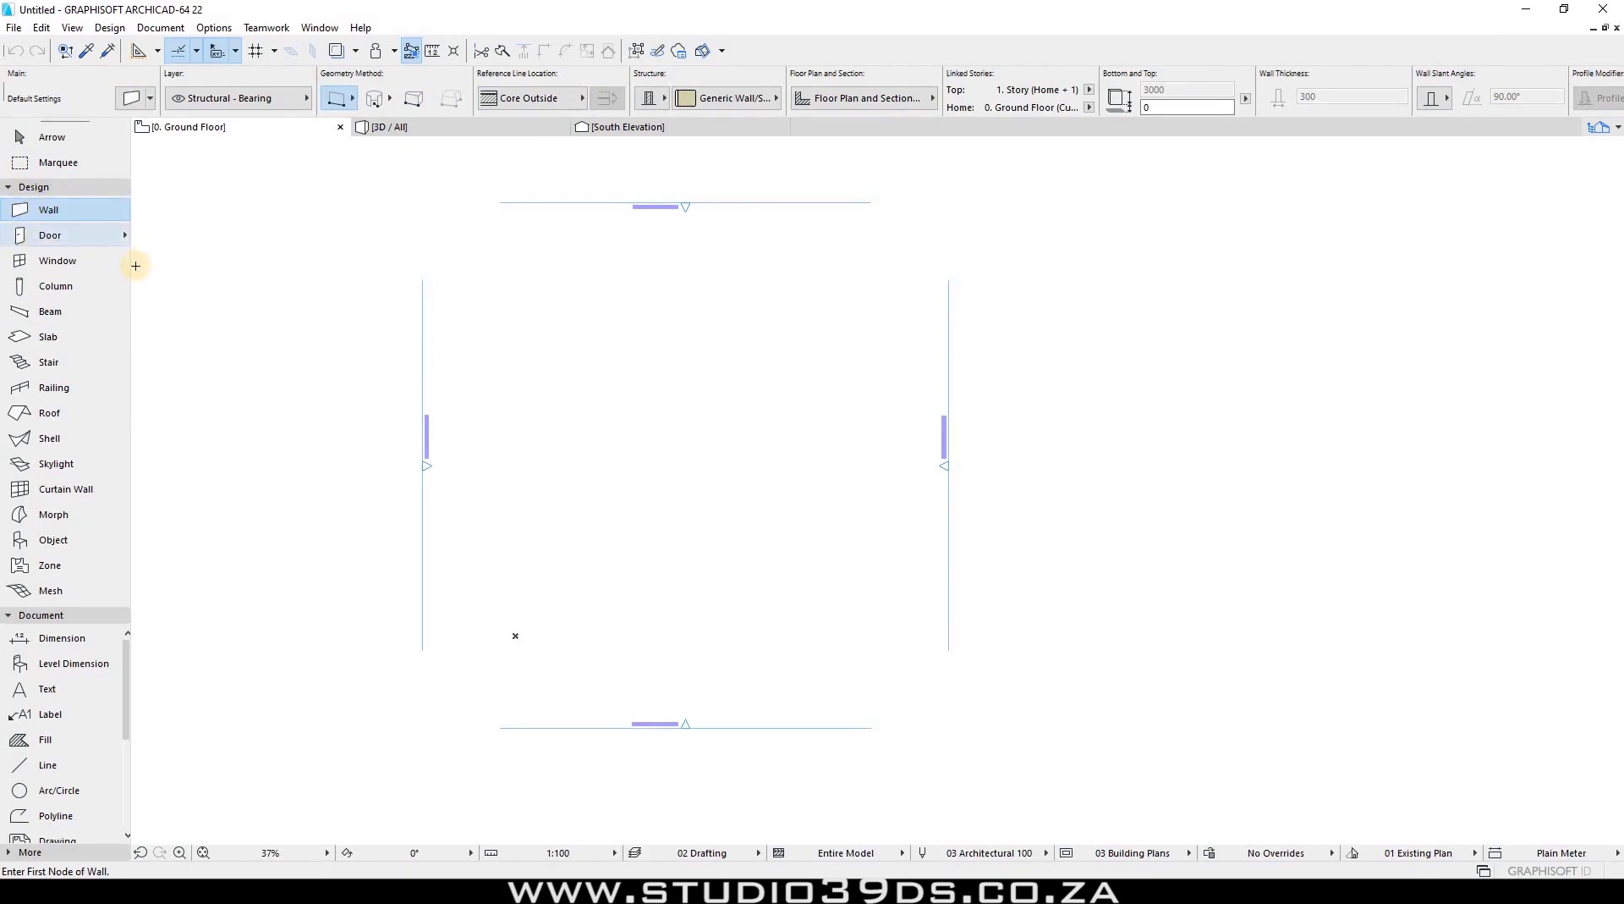
left_click_drag(129, 270, 4, 272)
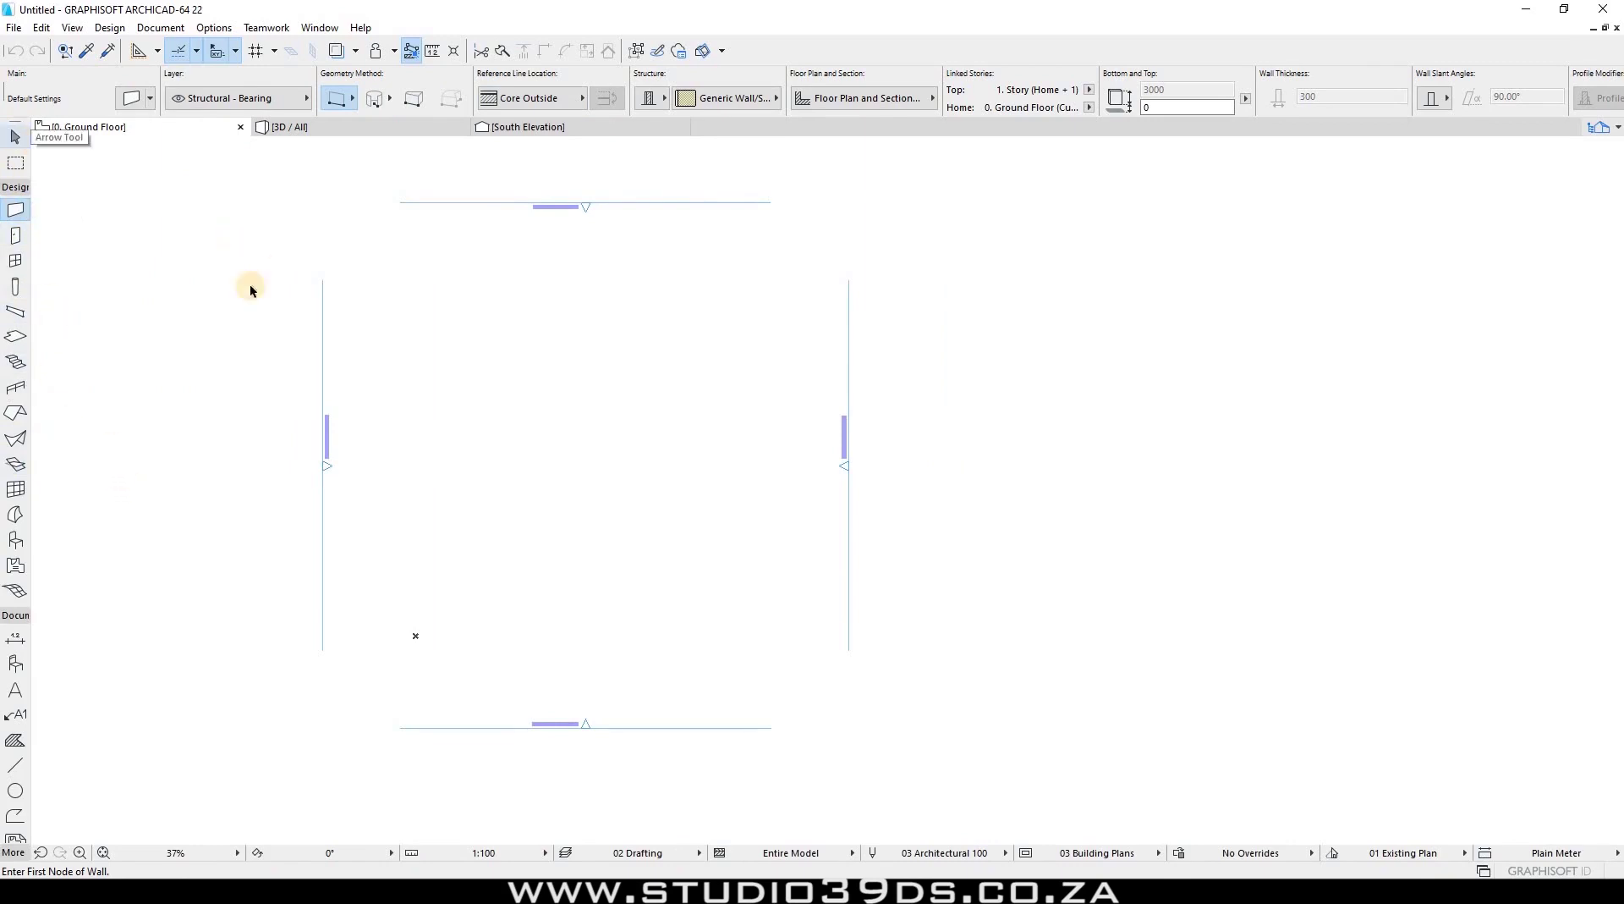
Undock the Info Box and dock it vertically along the left beside the Toolbox.
key("Escape")
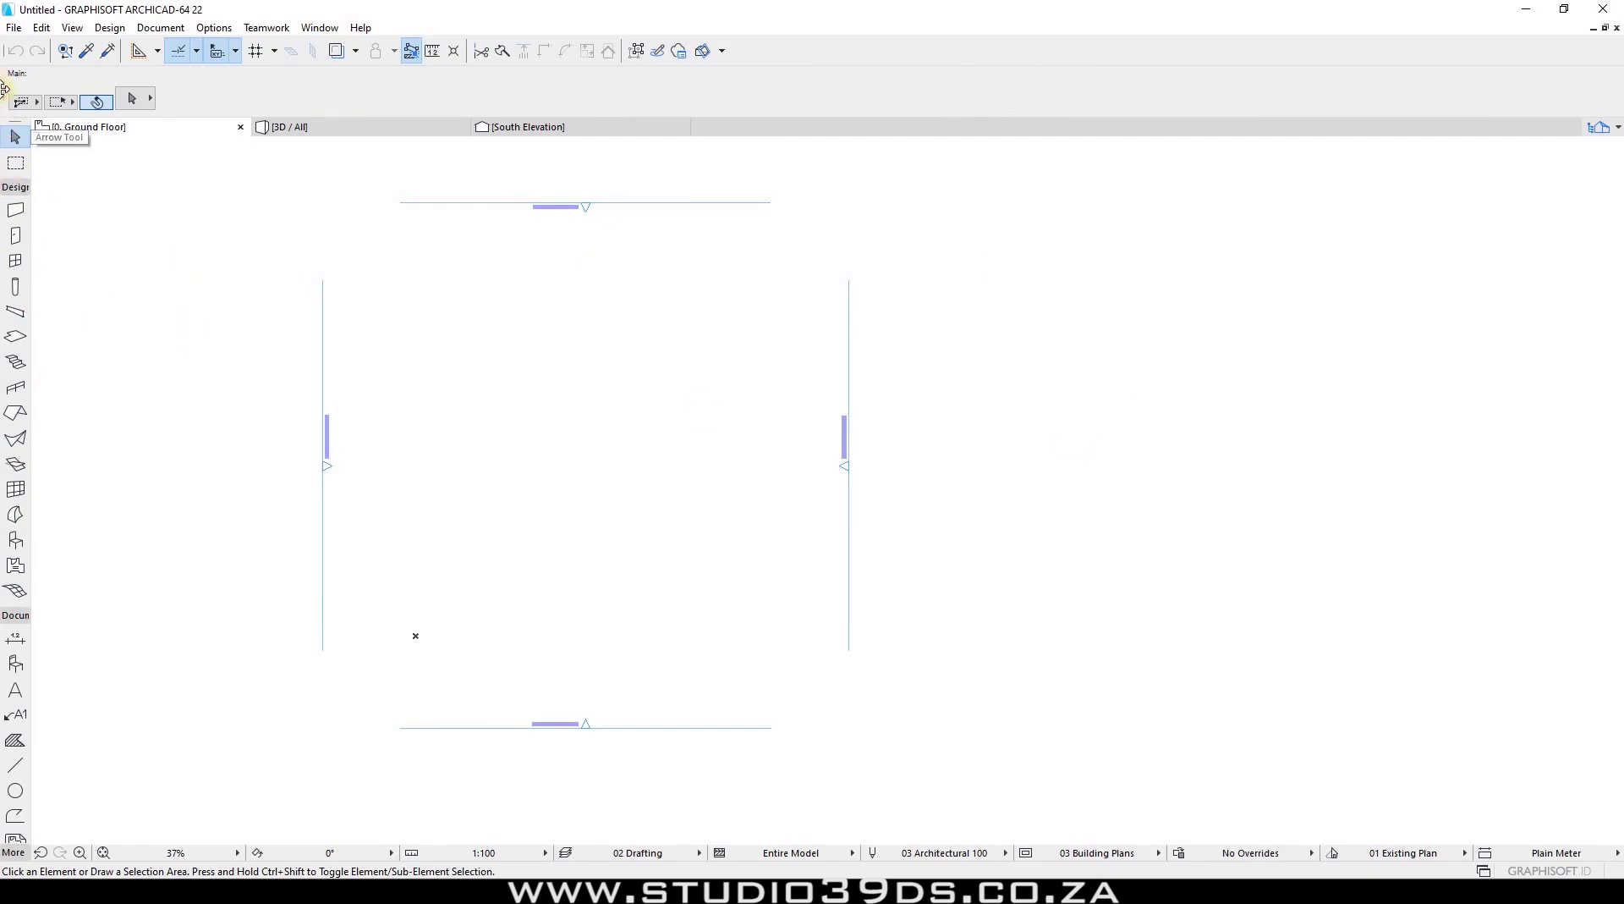
left_click_drag(22, 91, 928, 375)
left_click_drag(313, 221, 420, 378)
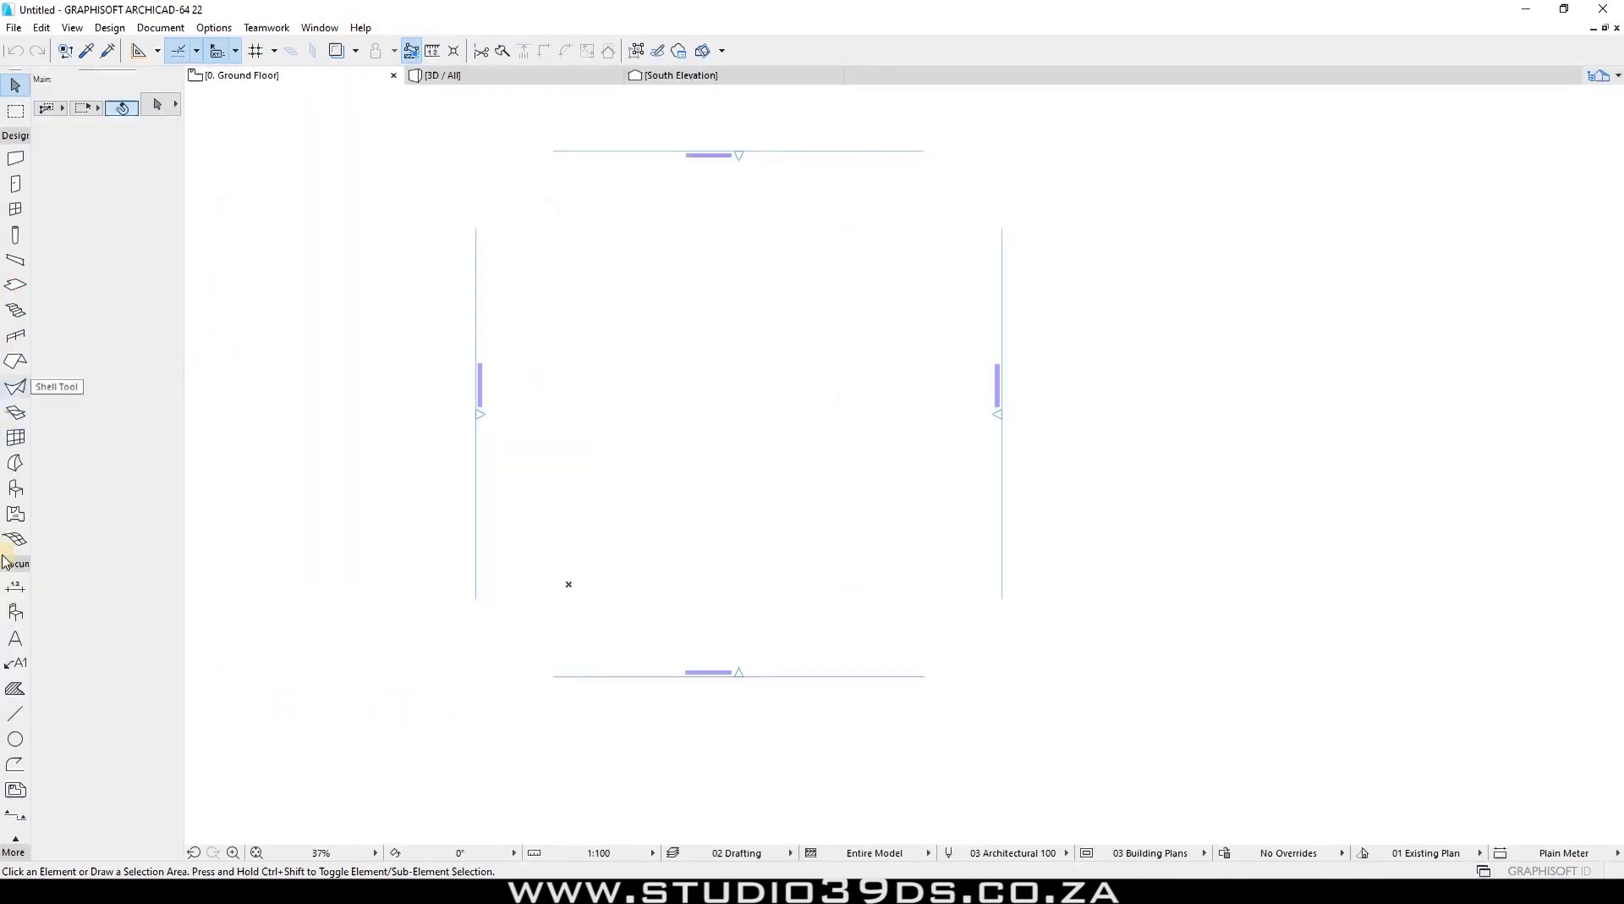
Select the Wall tool (Core Outside, 300 thickness), then collapse and re-expand the Design group.
left_click(12, 159)
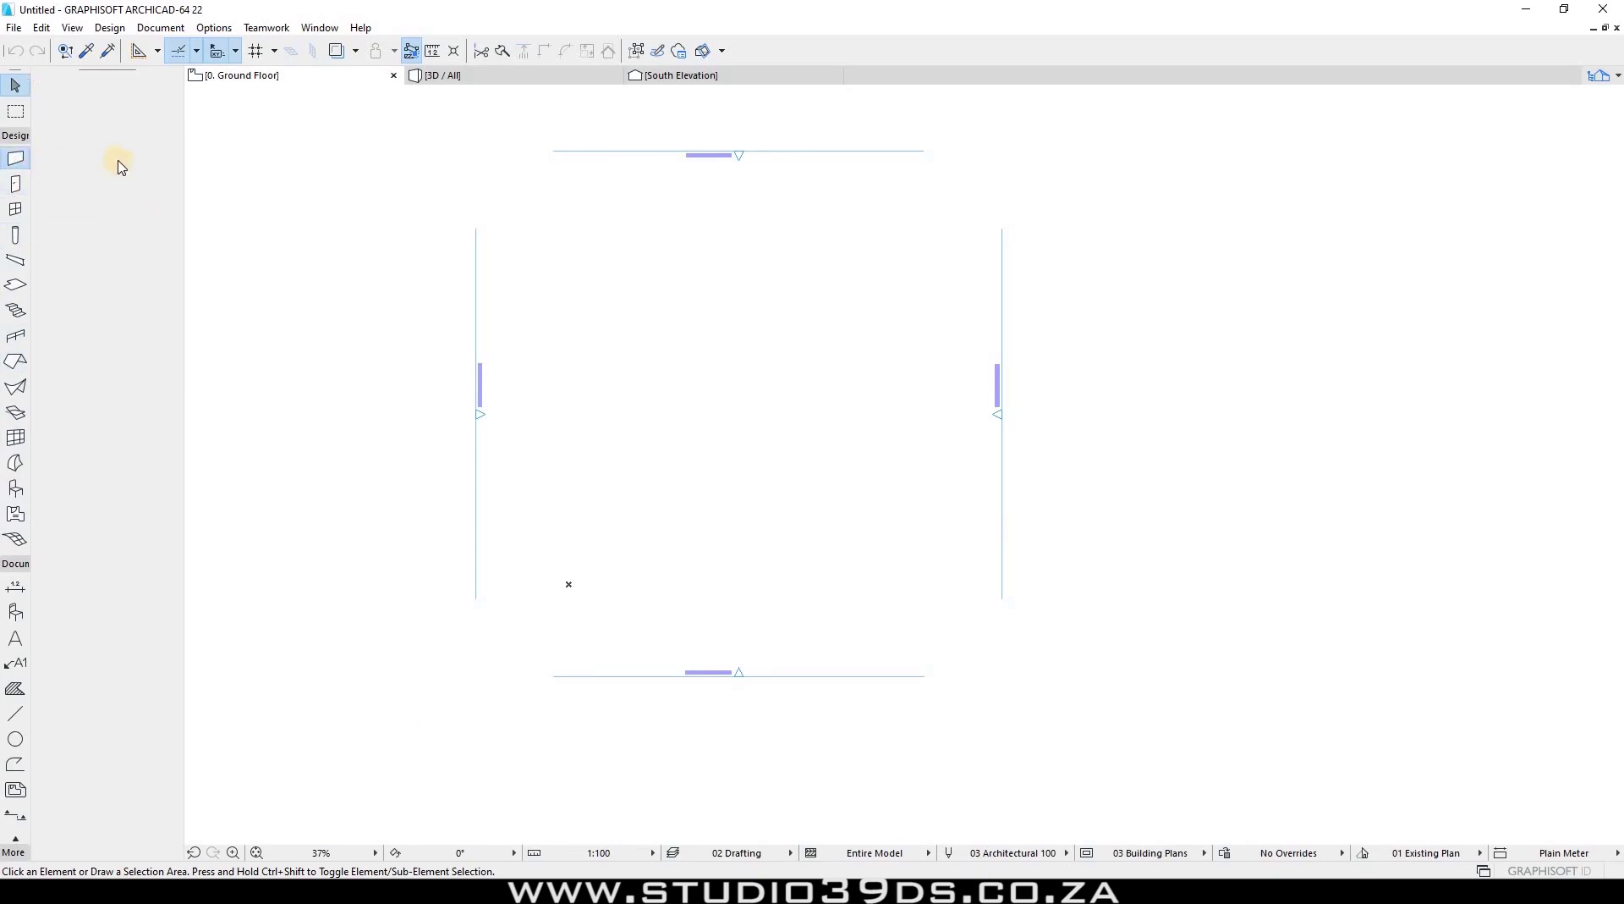
scroll(669, 86, "up", 4)
scroll(665, 85, "down", 3)
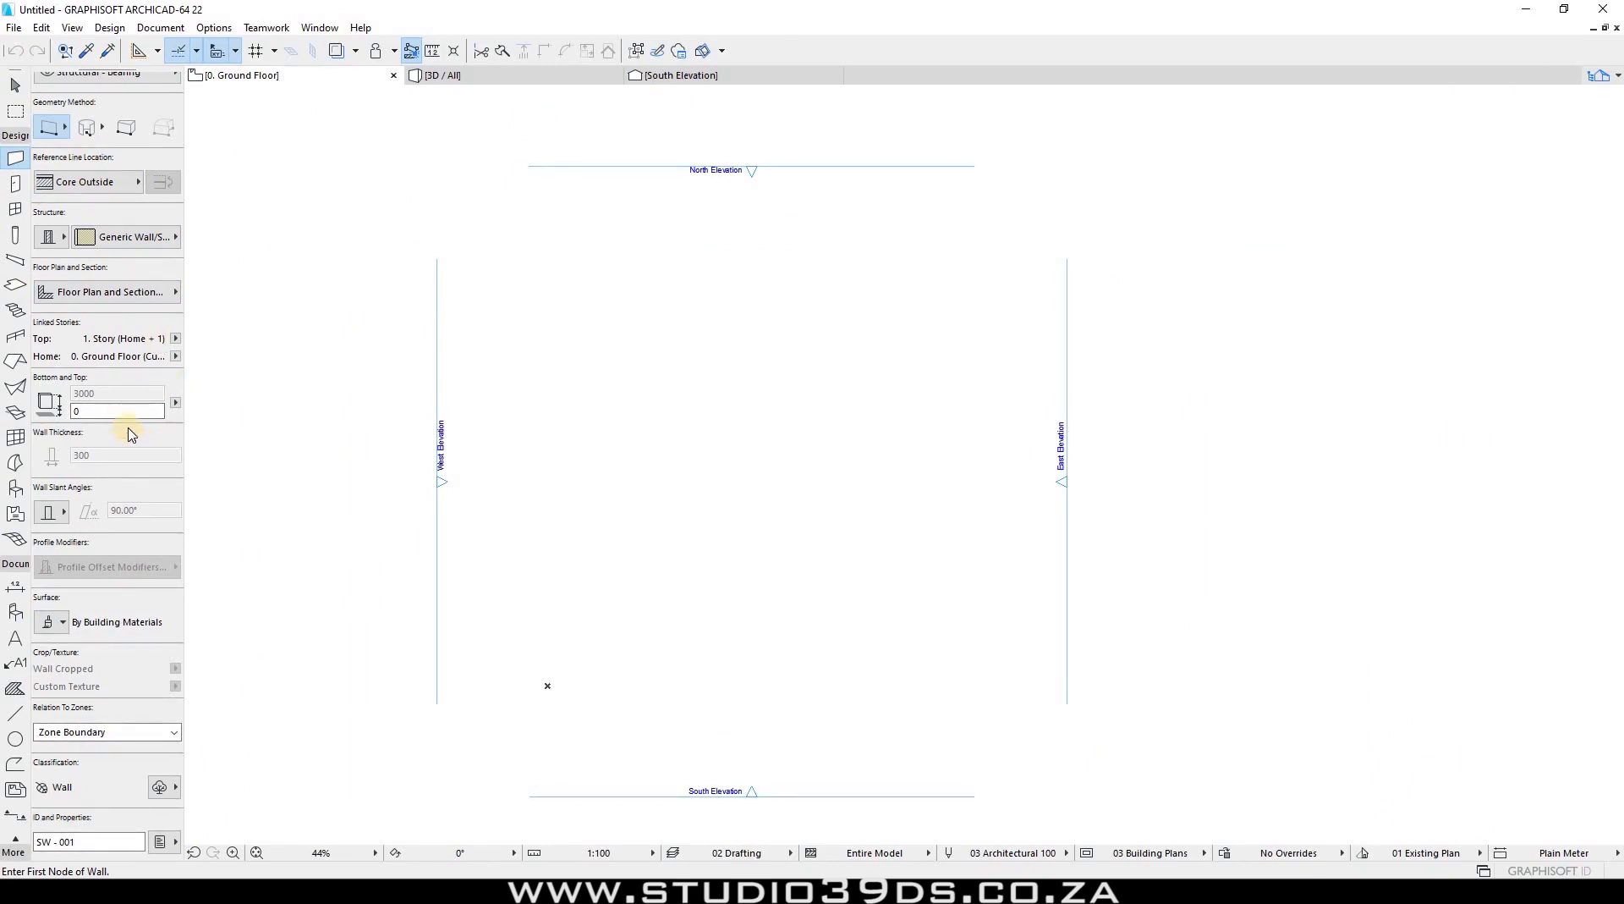
left_click(23, 147)
left_click(20, 142)
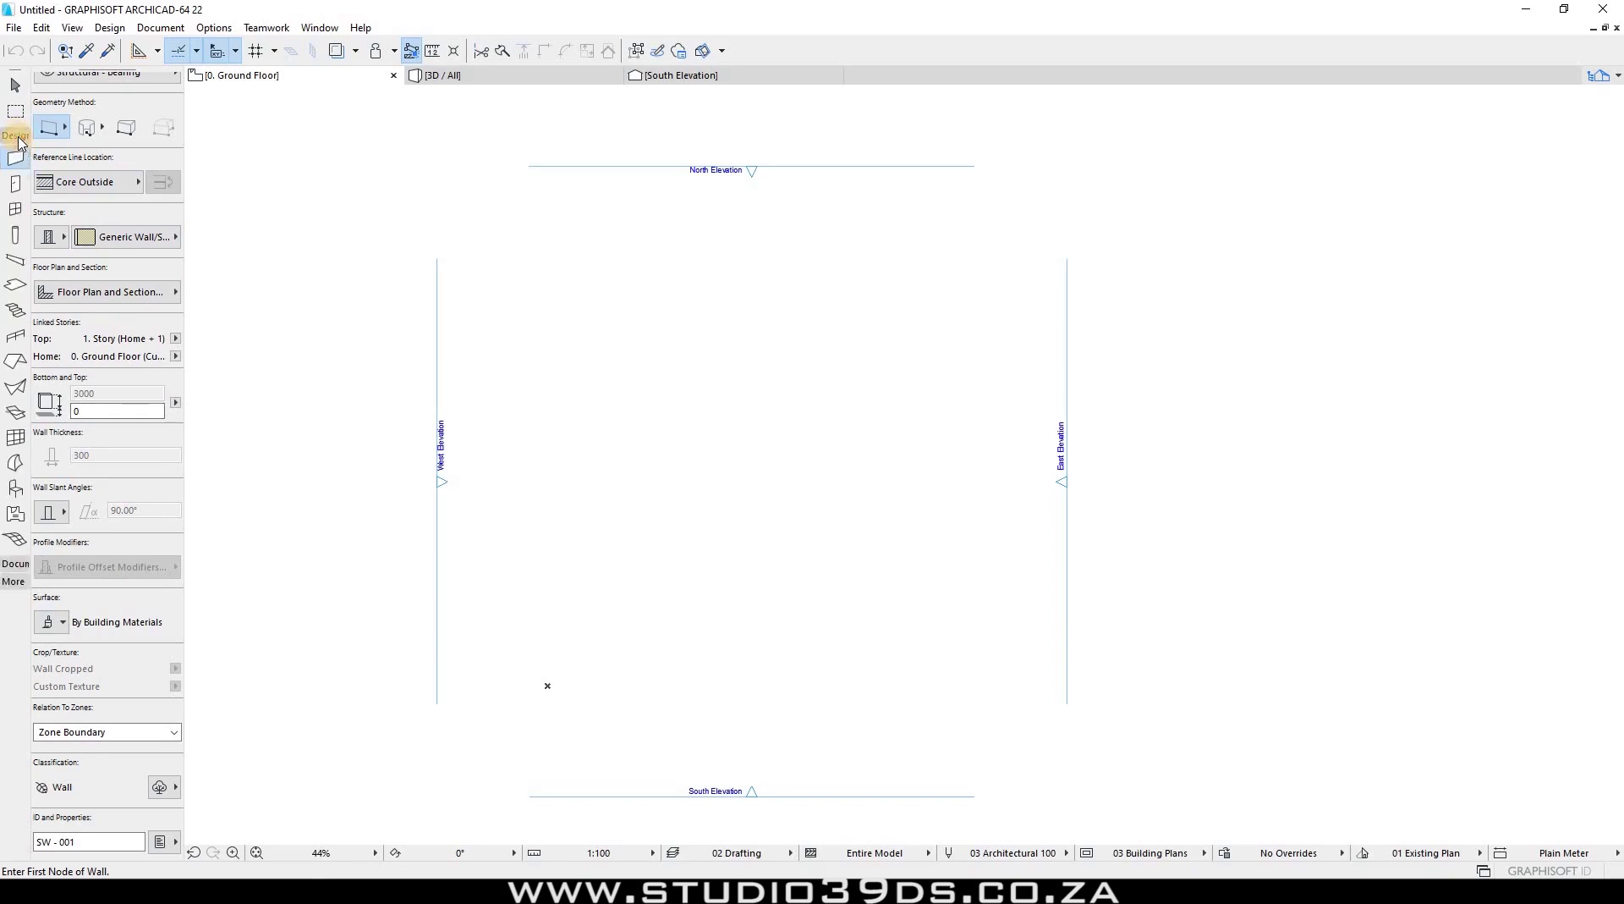
Open the Toolbox customization settings and browse the Design, Document and More groups.
right_click(17, 208)
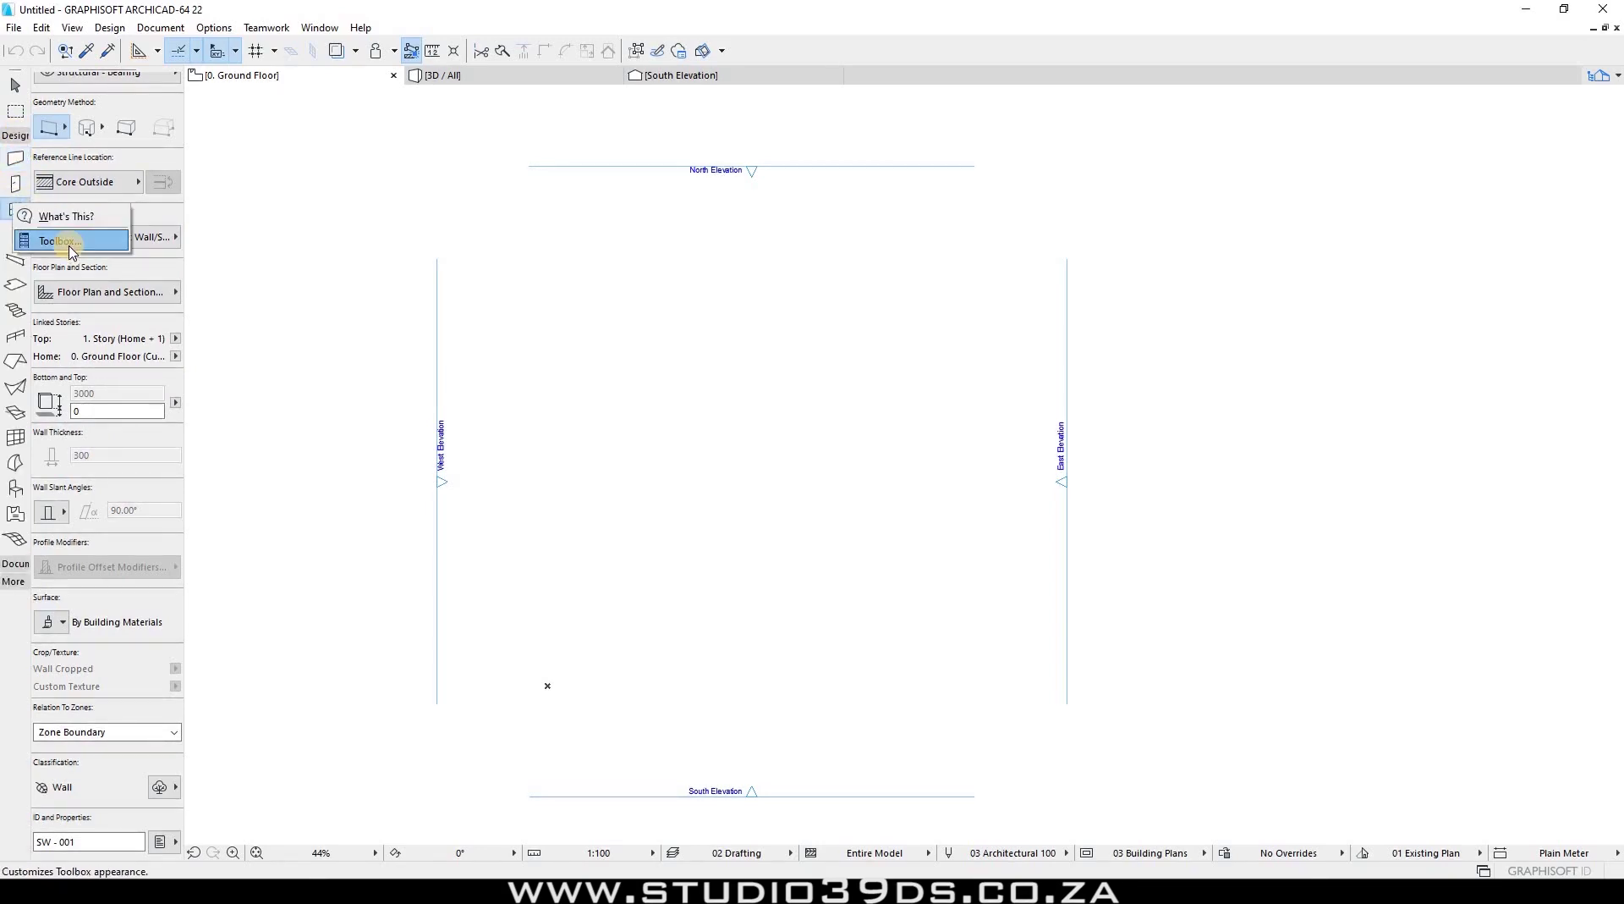
left_click(70, 243)
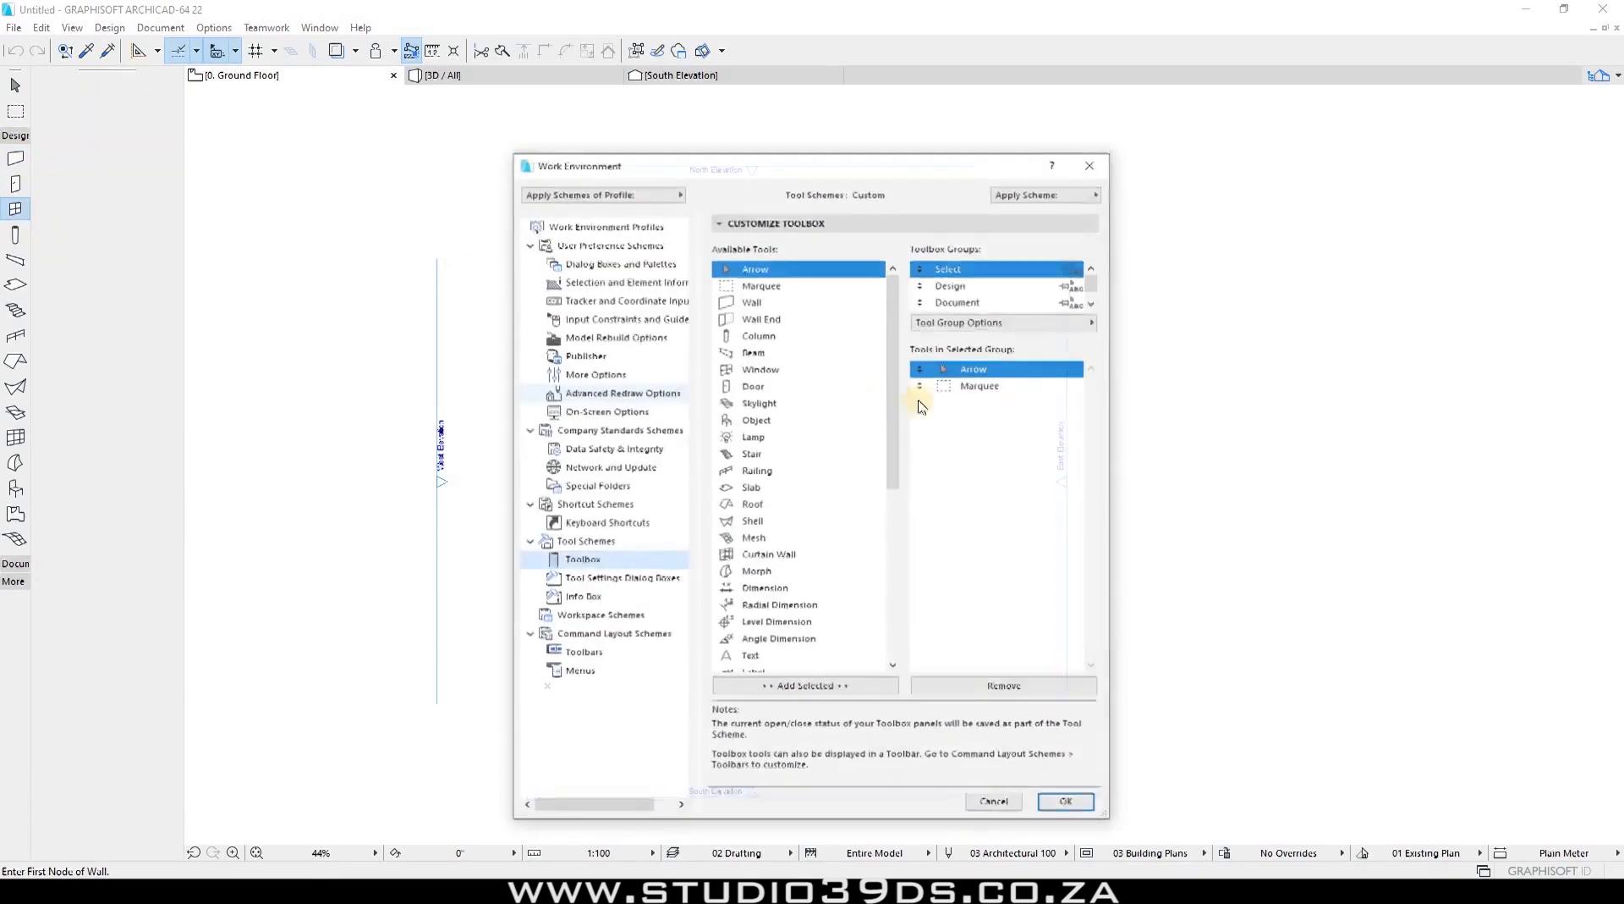
left_click(958, 285)
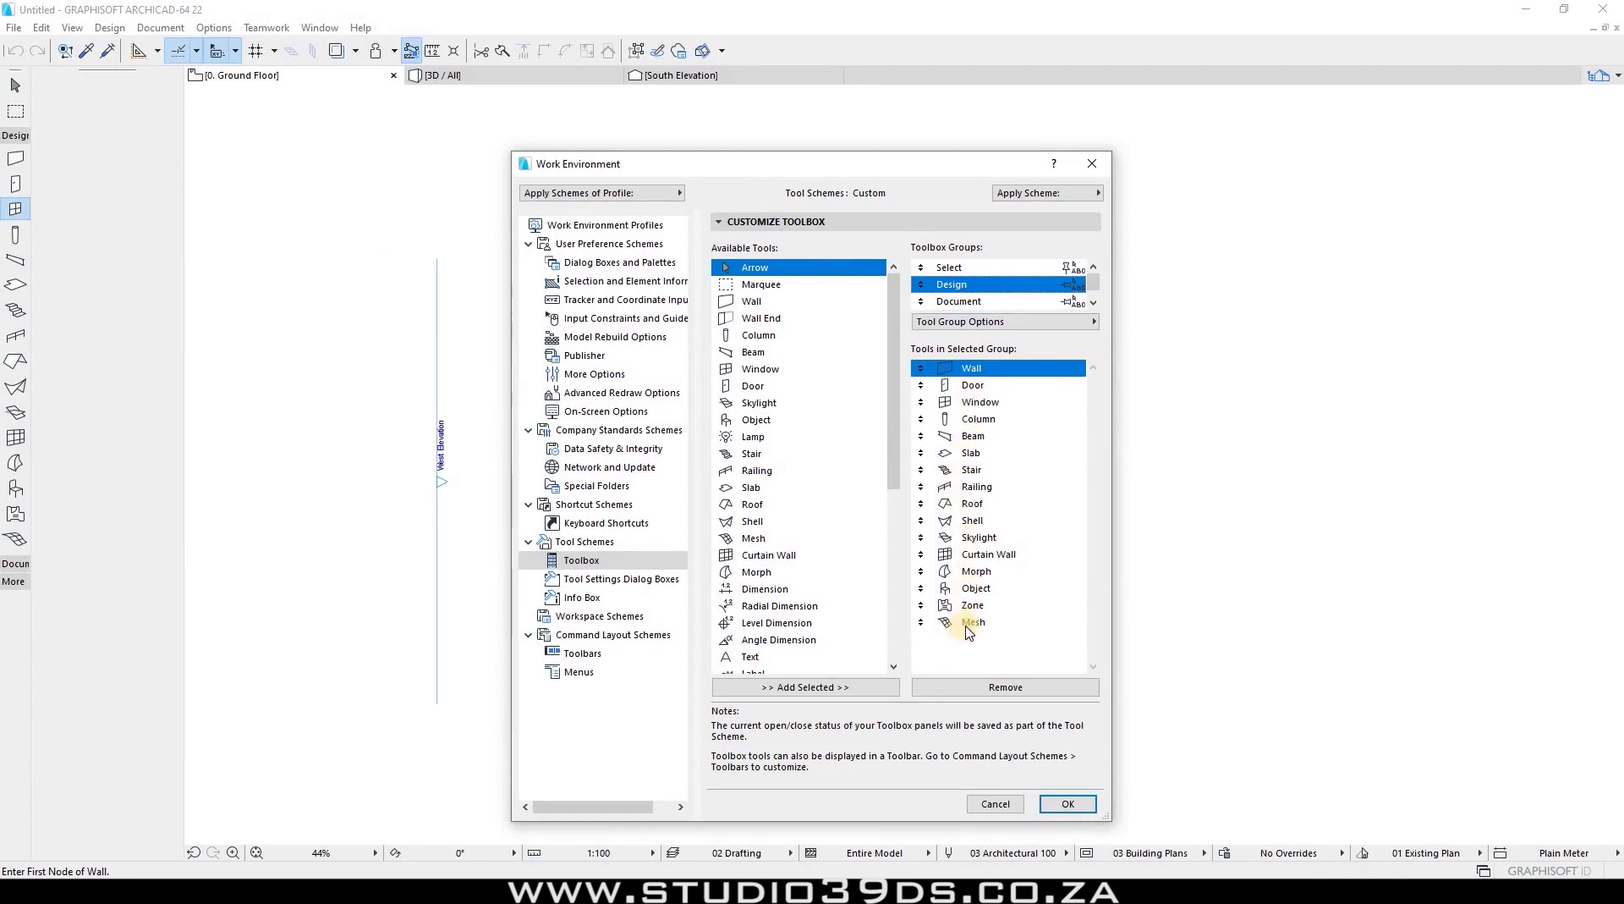
left_click(977, 301)
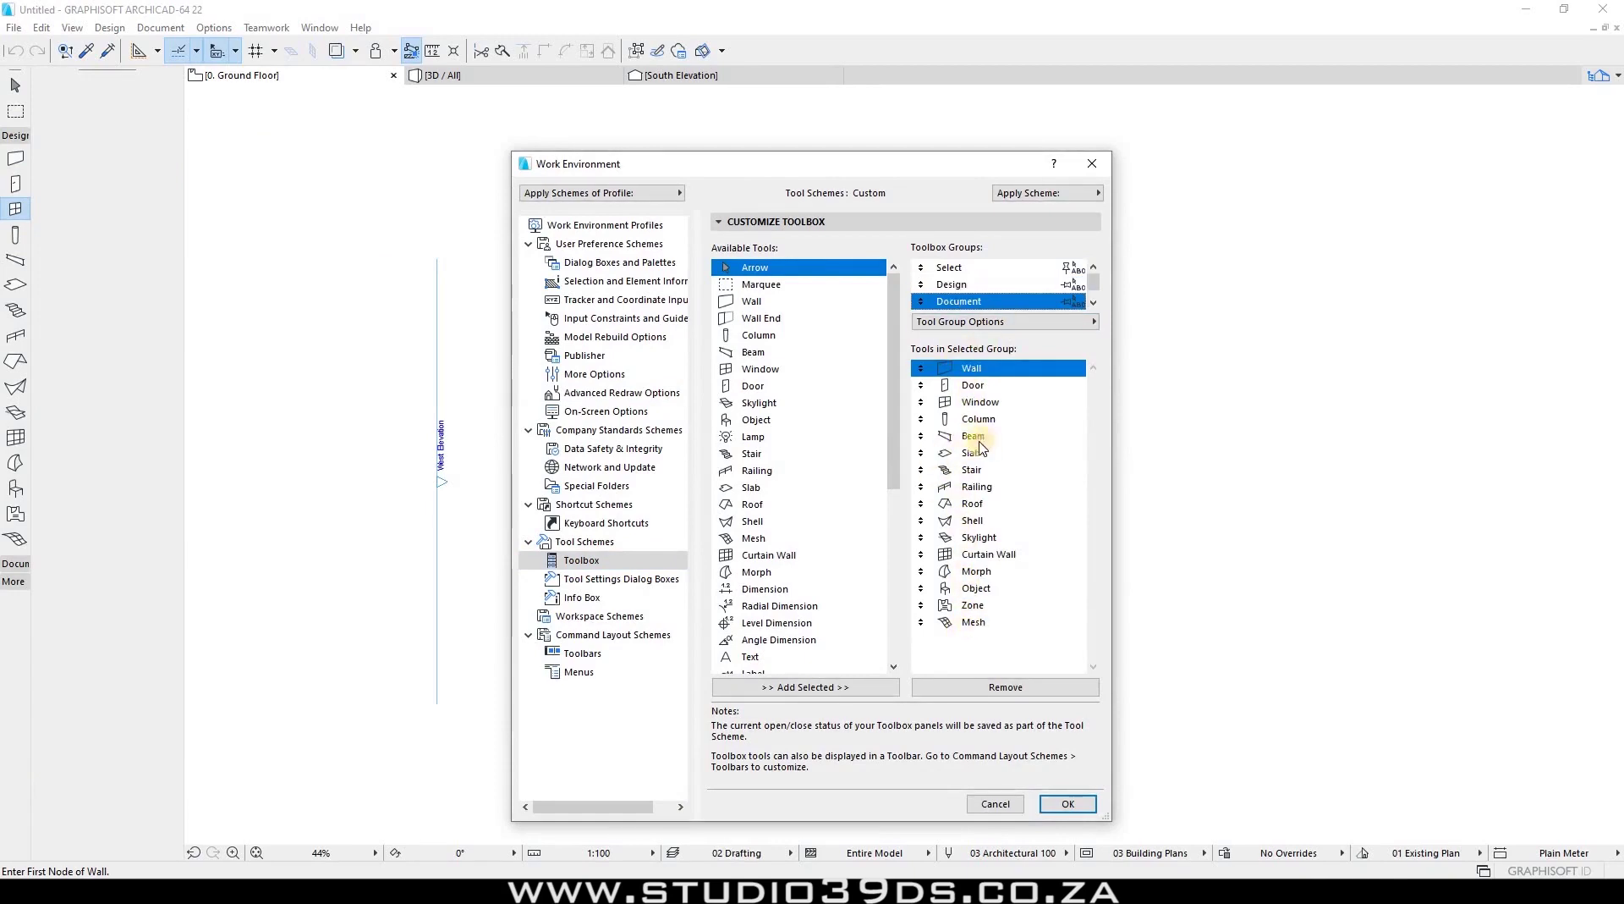
scroll(960, 302, "down", 1)
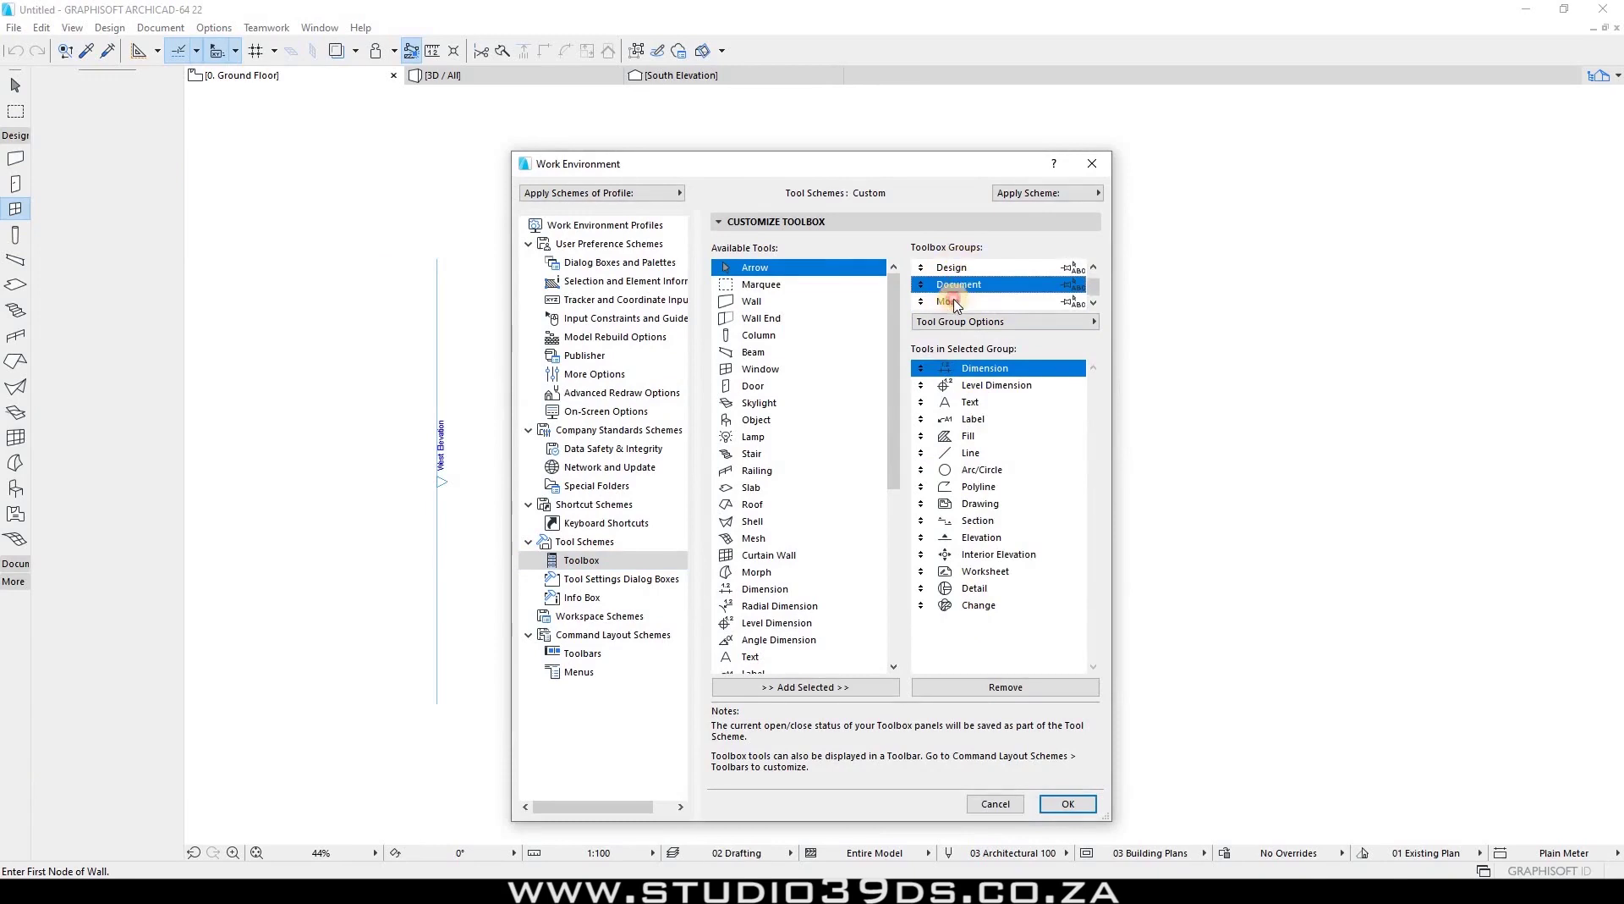
left_click(958, 302)
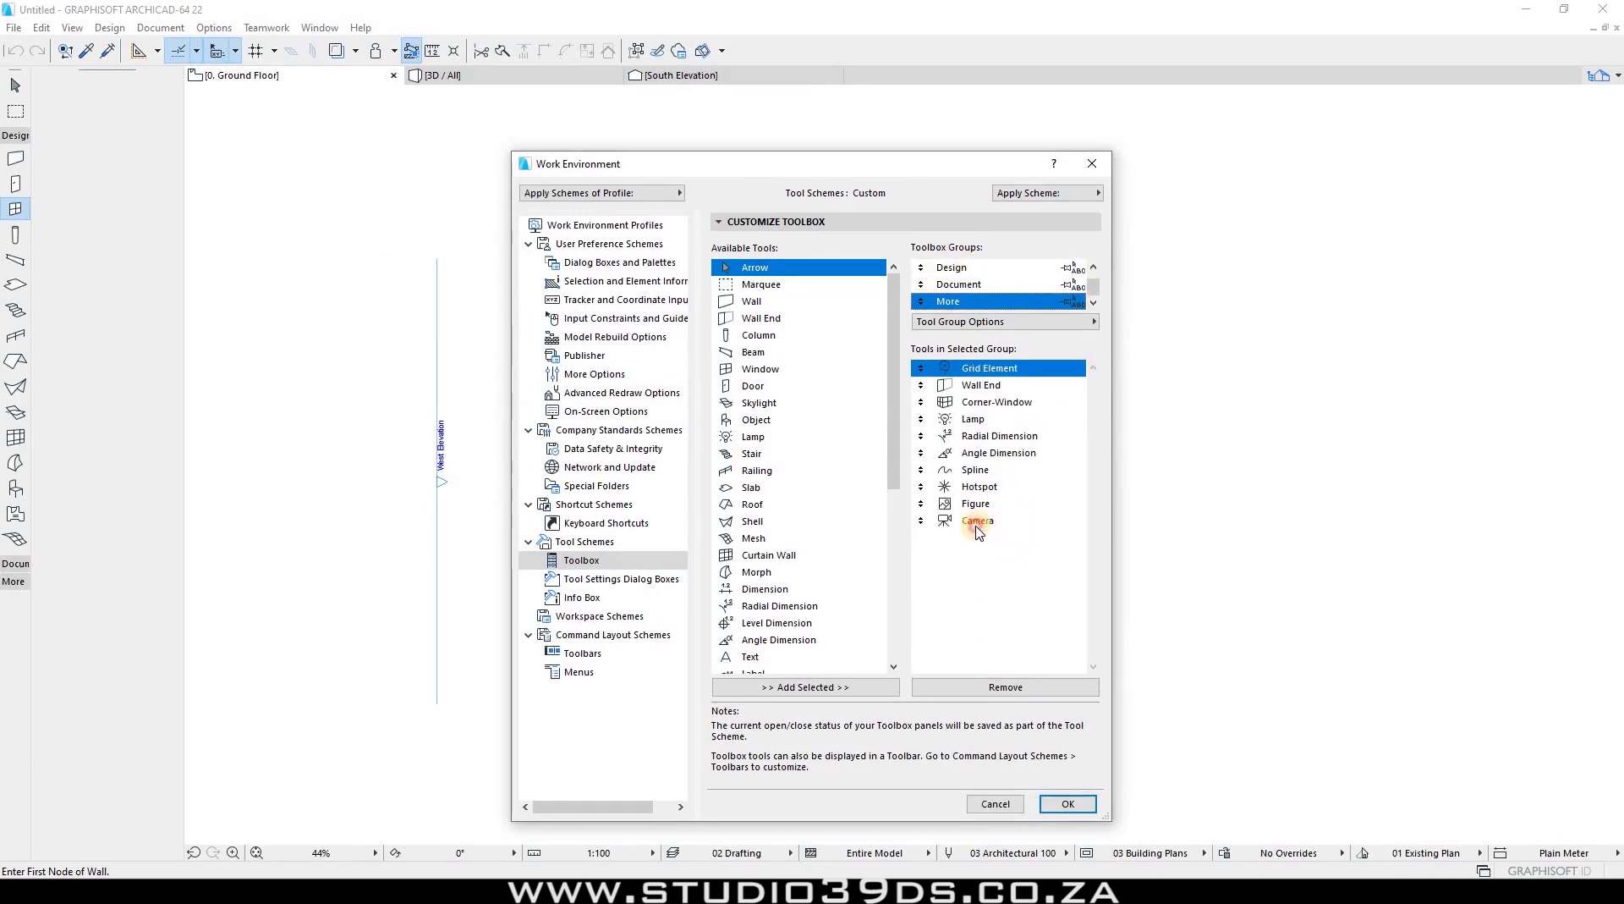
Remove Camera and Figure from the More group and apply the customized Toolbox.
left_click(978, 522)
left_click(1009, 690)
left_click(975, 505)
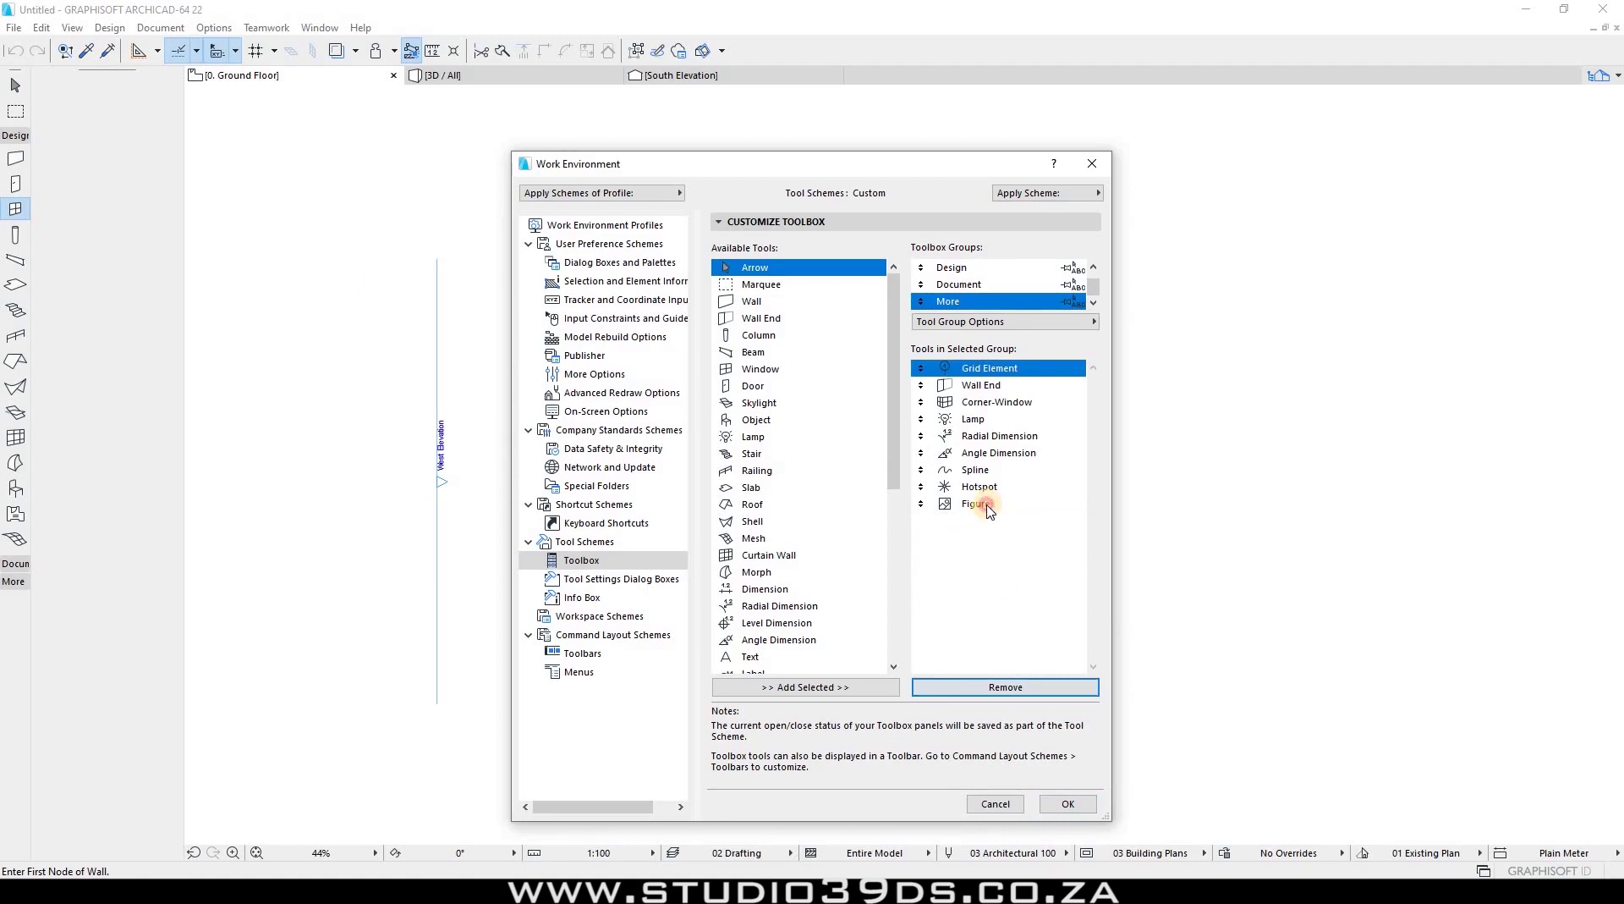
left_click(1014, 686)
left_click(1067, 804)
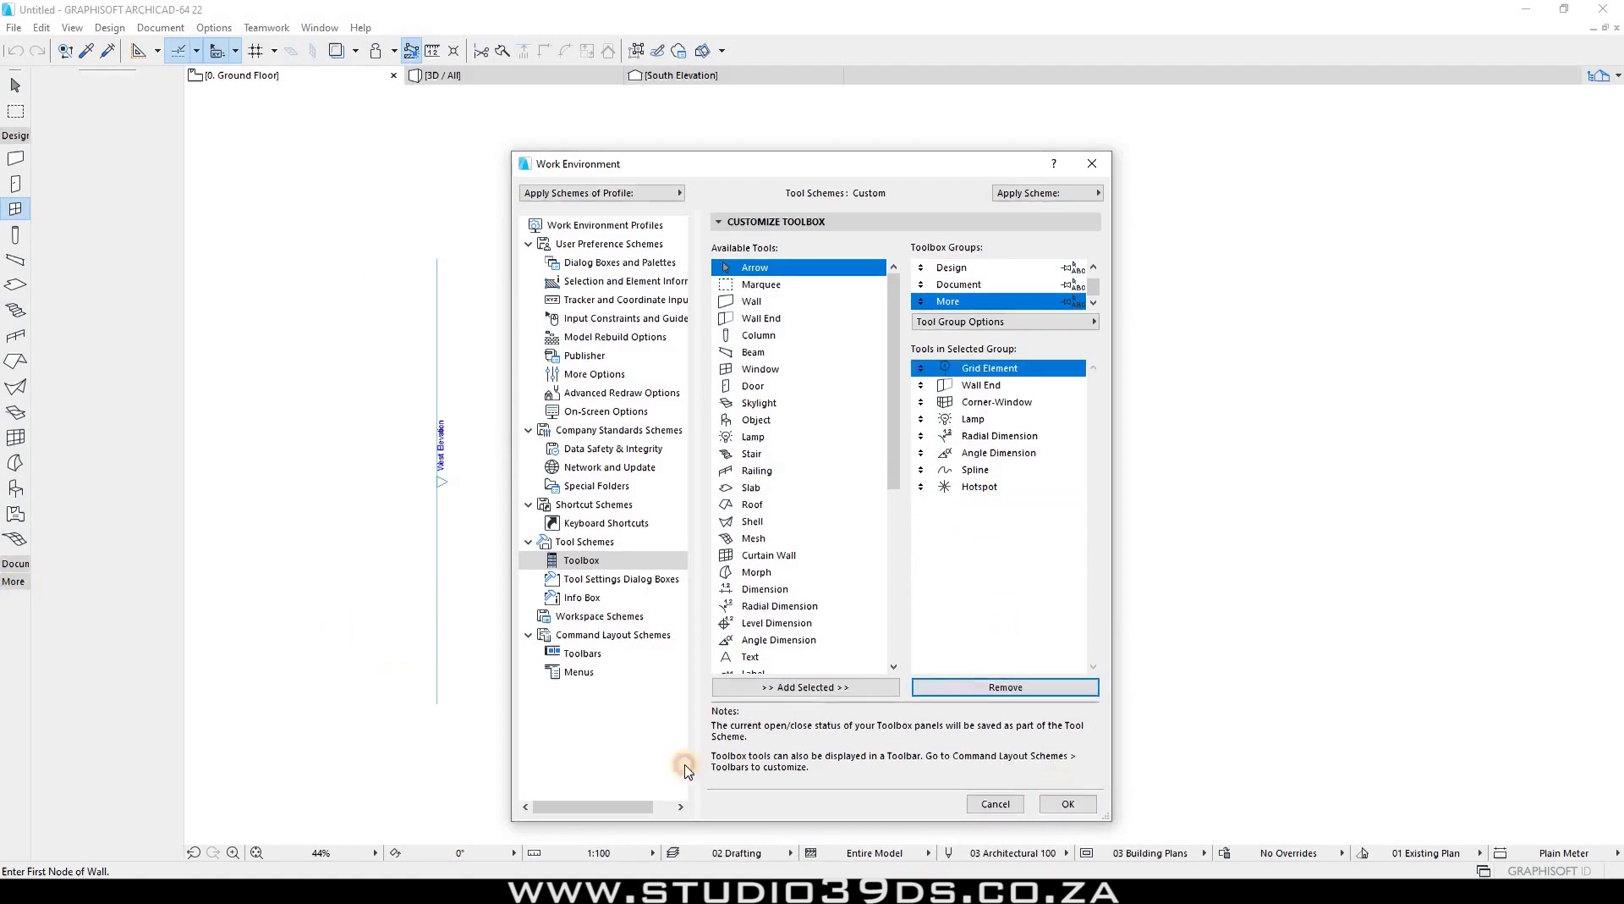
left_click(15, 583)
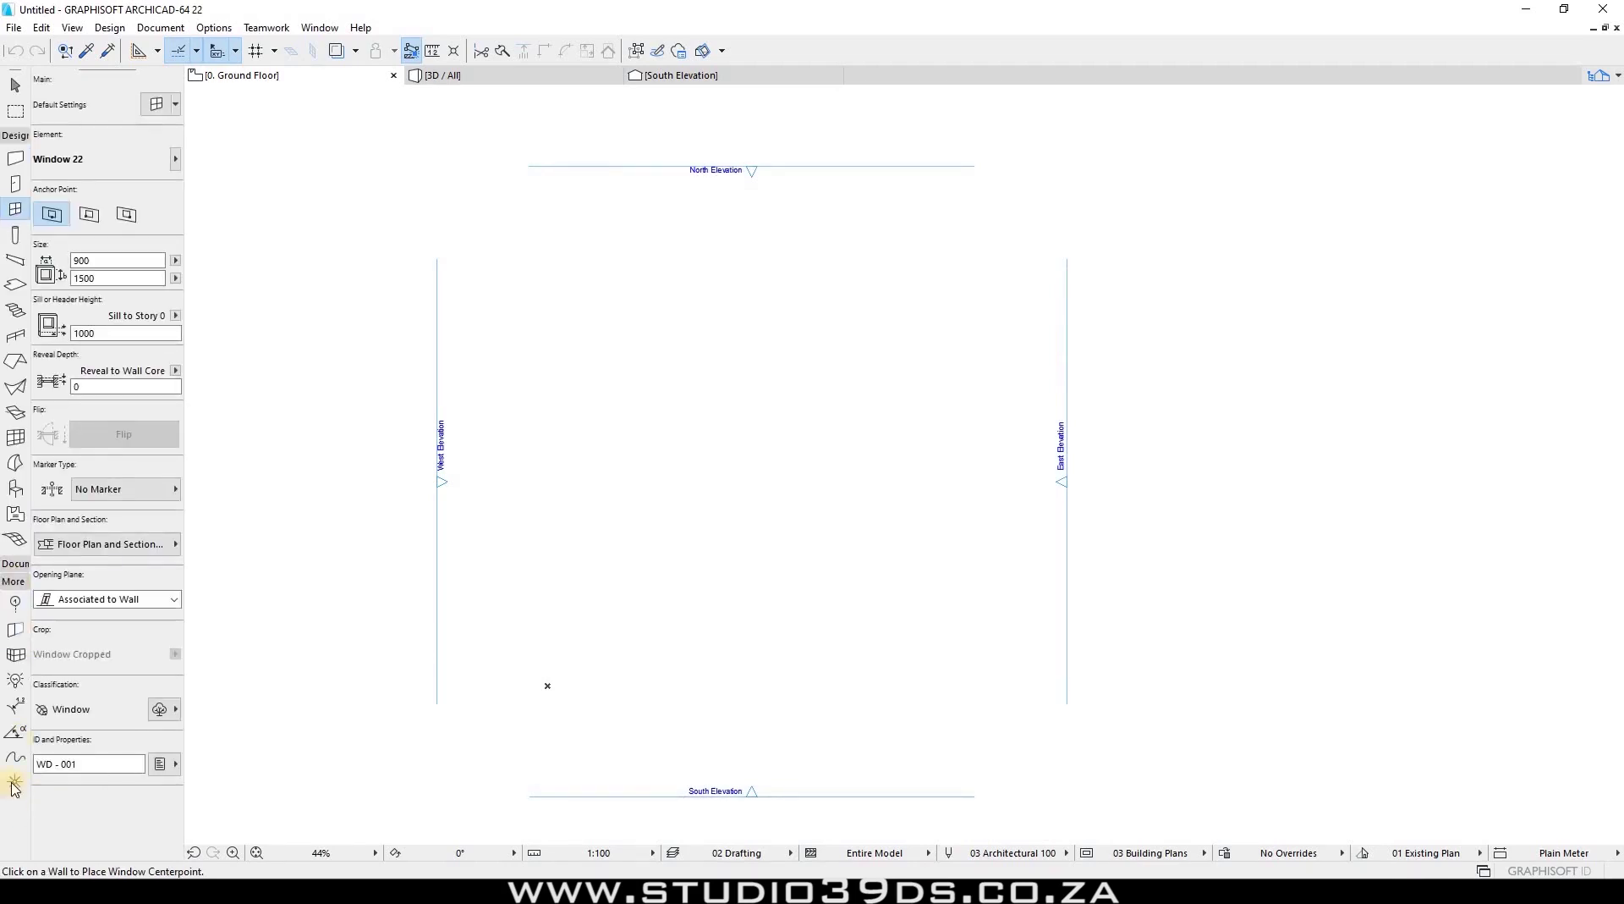
Collapse and re-expand the Design group, switch to the Arrow tool, and clear the selection.
left_click(16, 135)
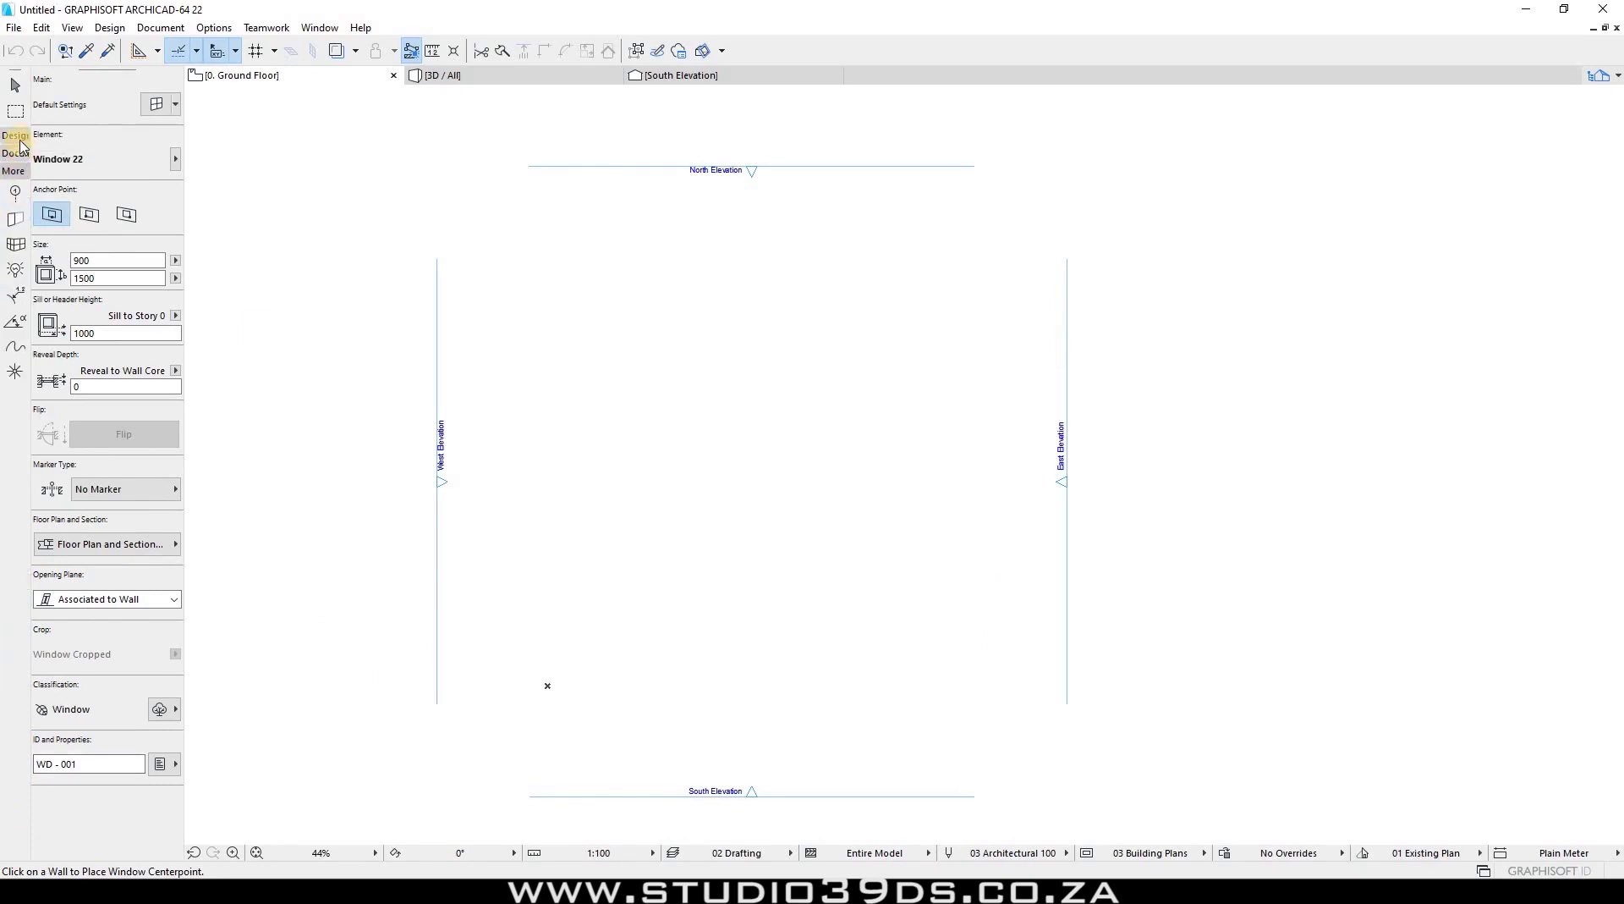
left_click(15, 135)
left_click(15, 158)
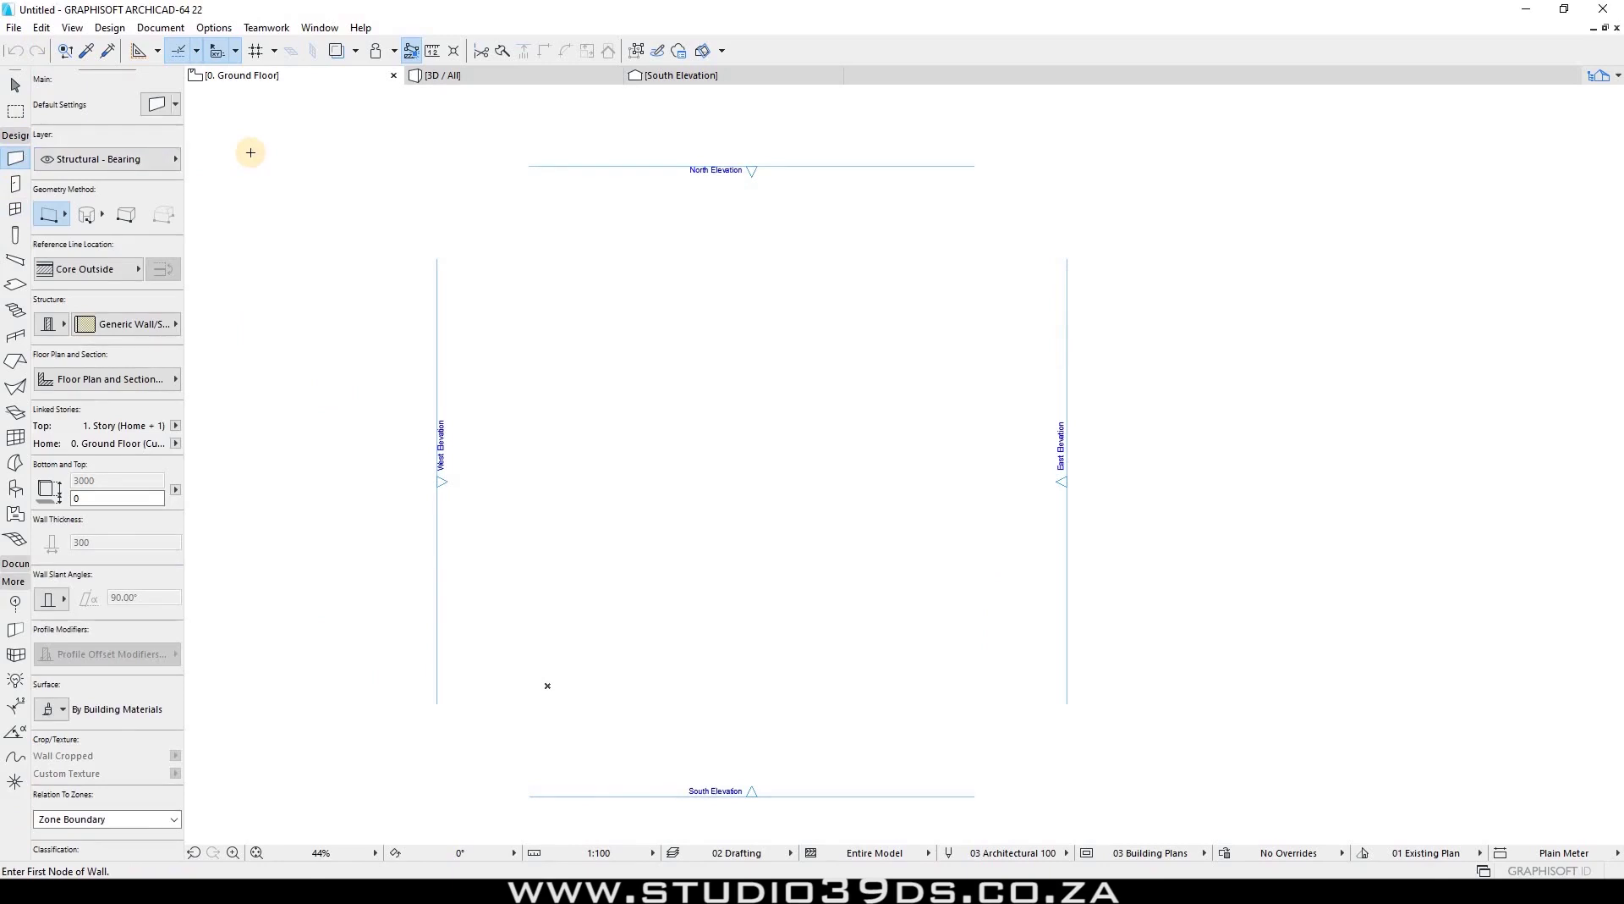
left_click(17, 84)
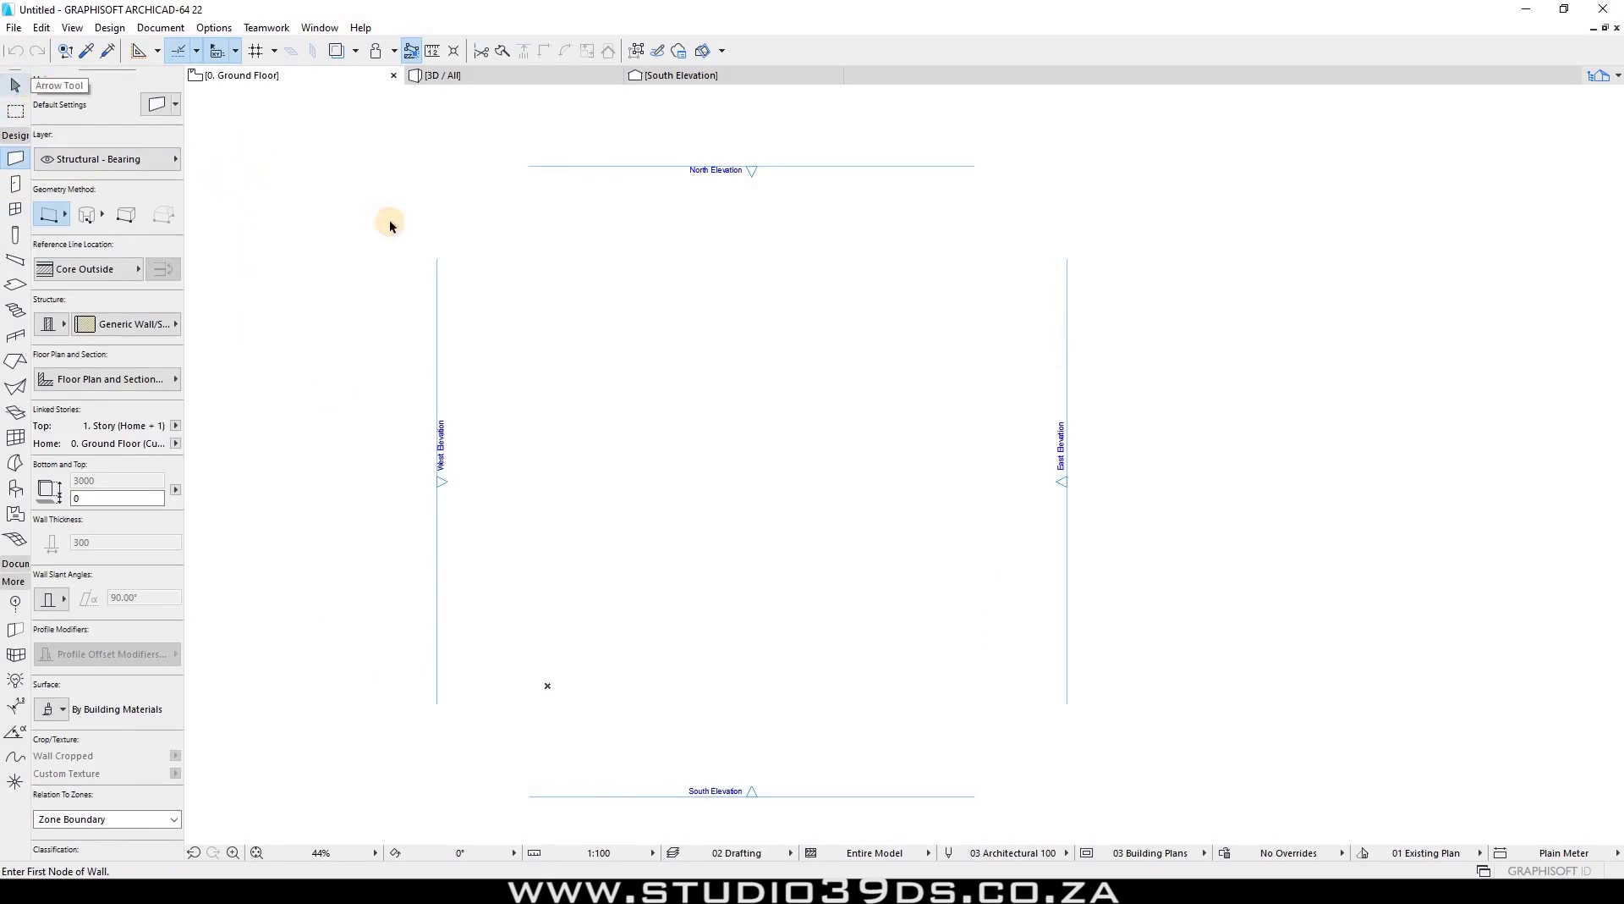
left_click(278, 209)
left_click(261, 191)
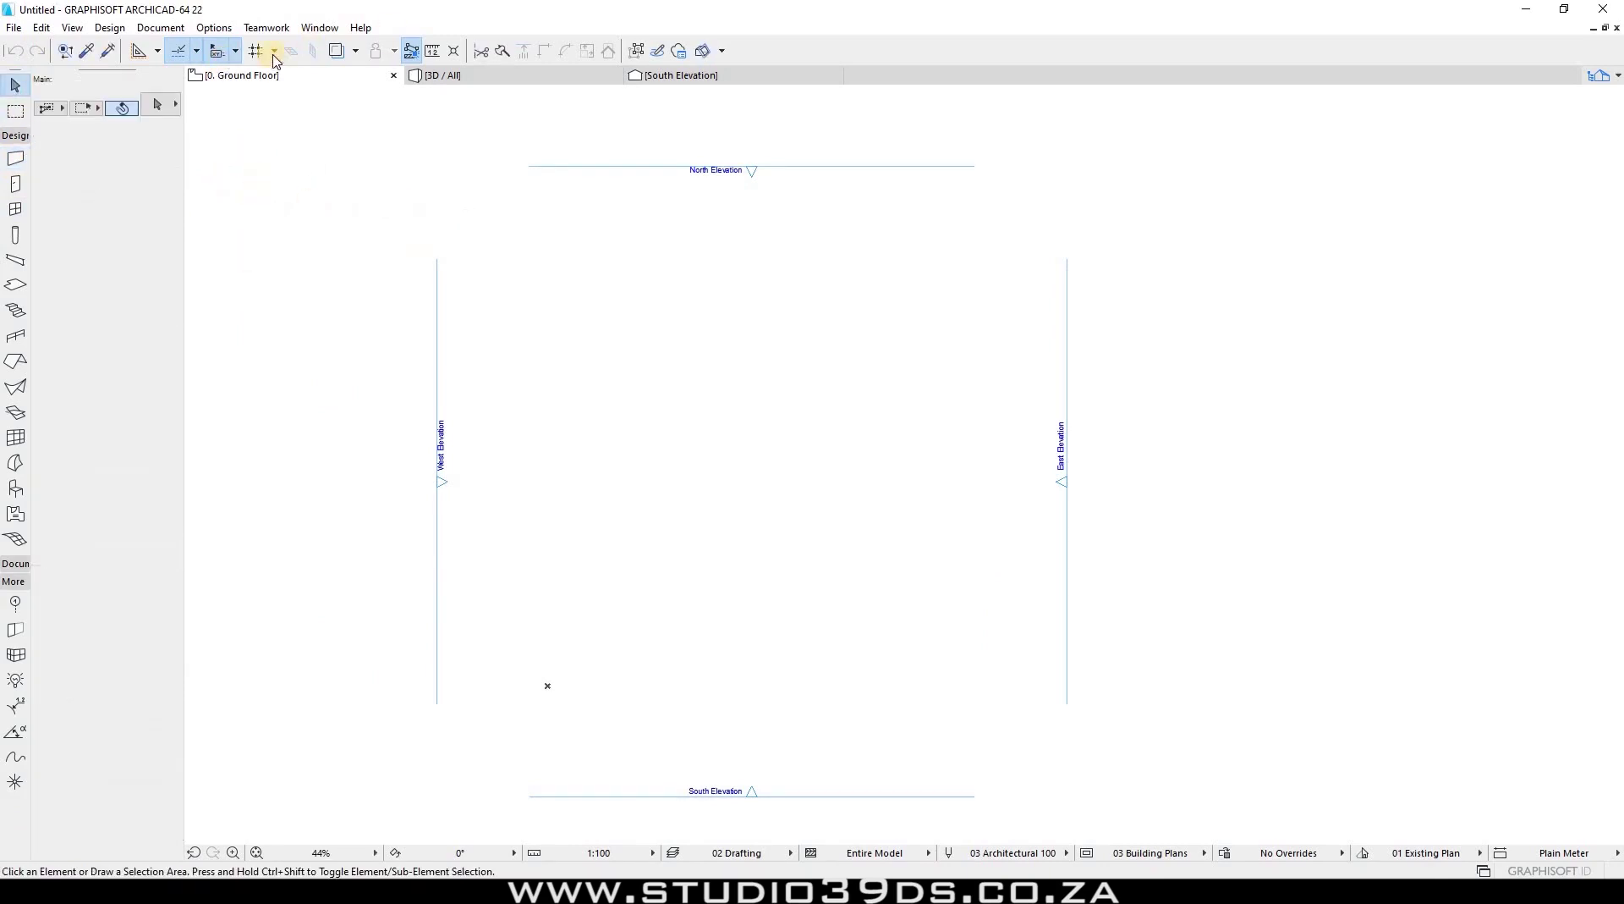
Open and dismiss the Navigator pop-up and the Window menu's palette list.
left_click(1612, 80)
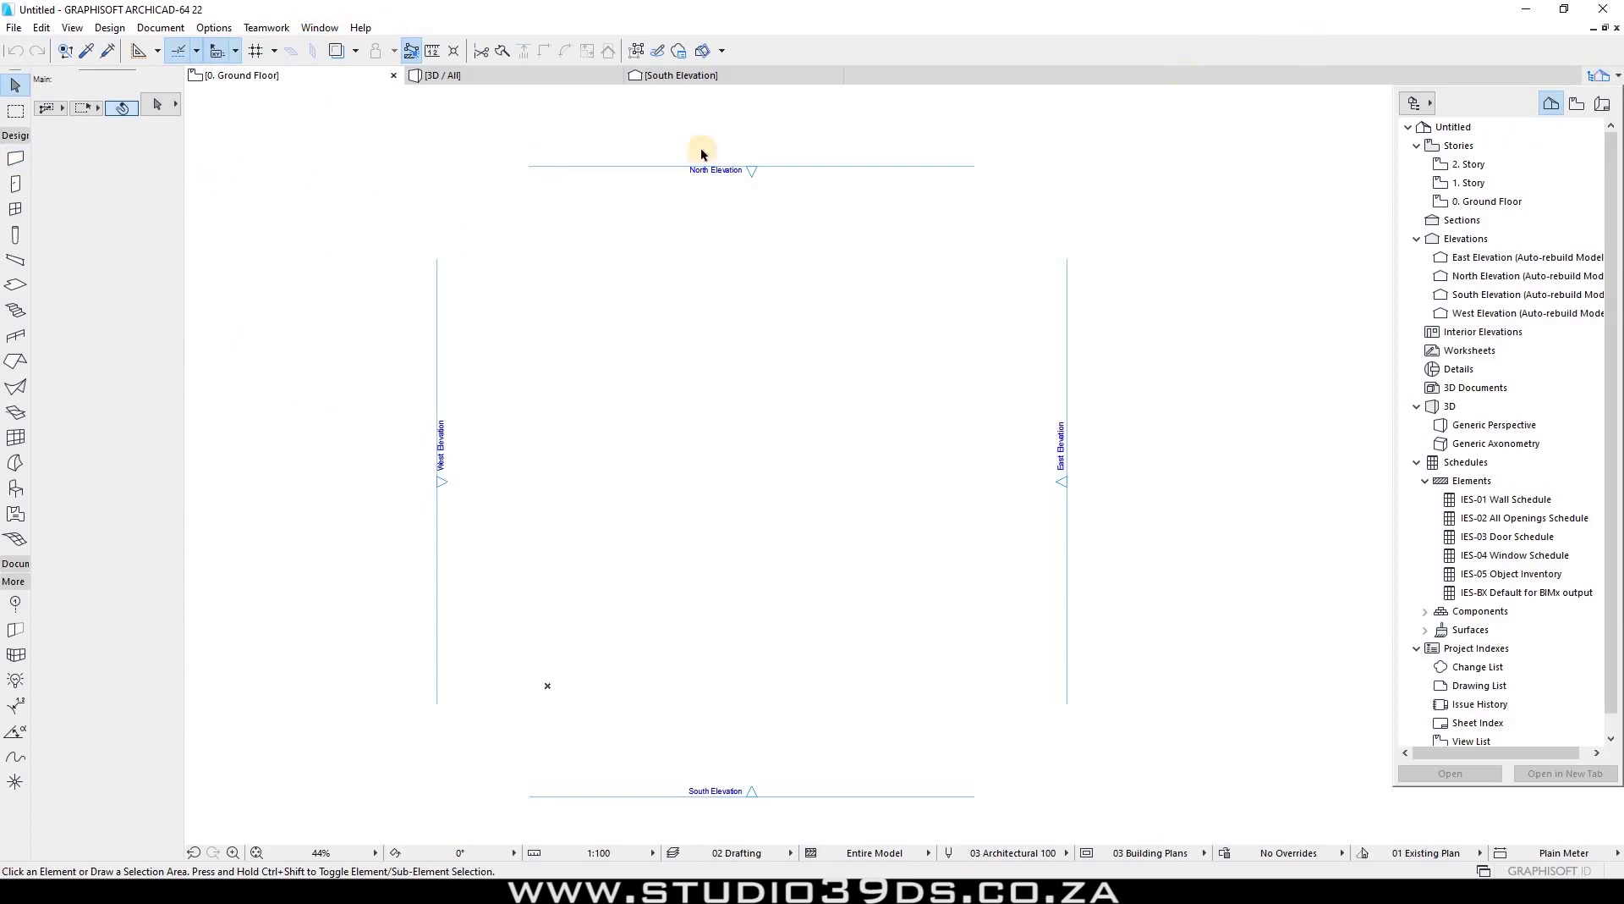
left_click(324, 28)
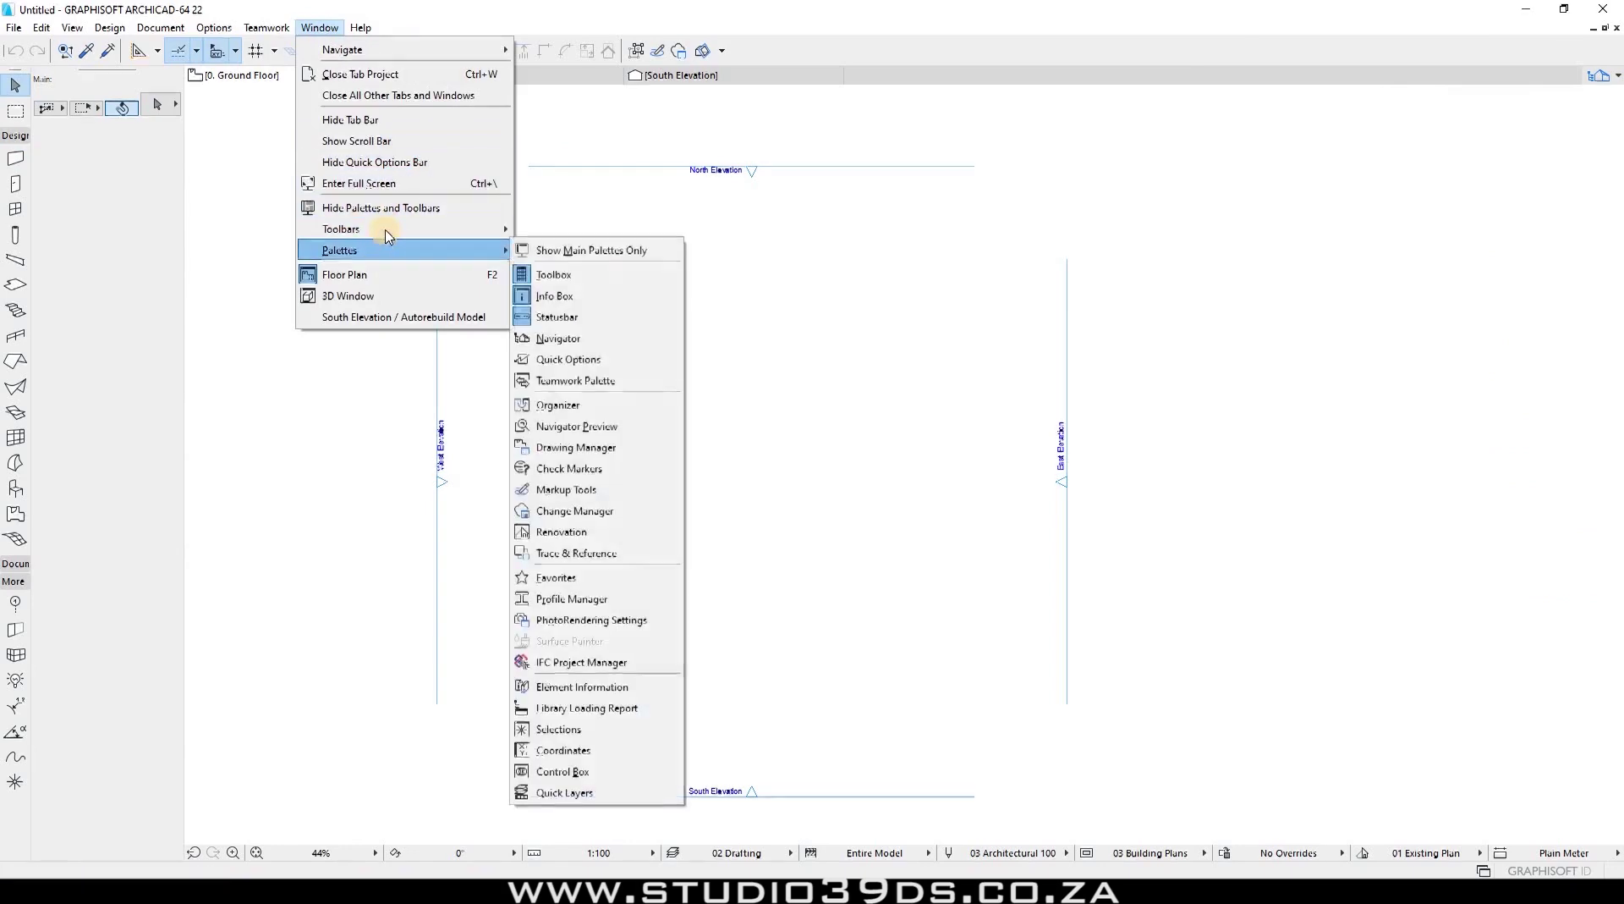
mouse_move(388, 251)
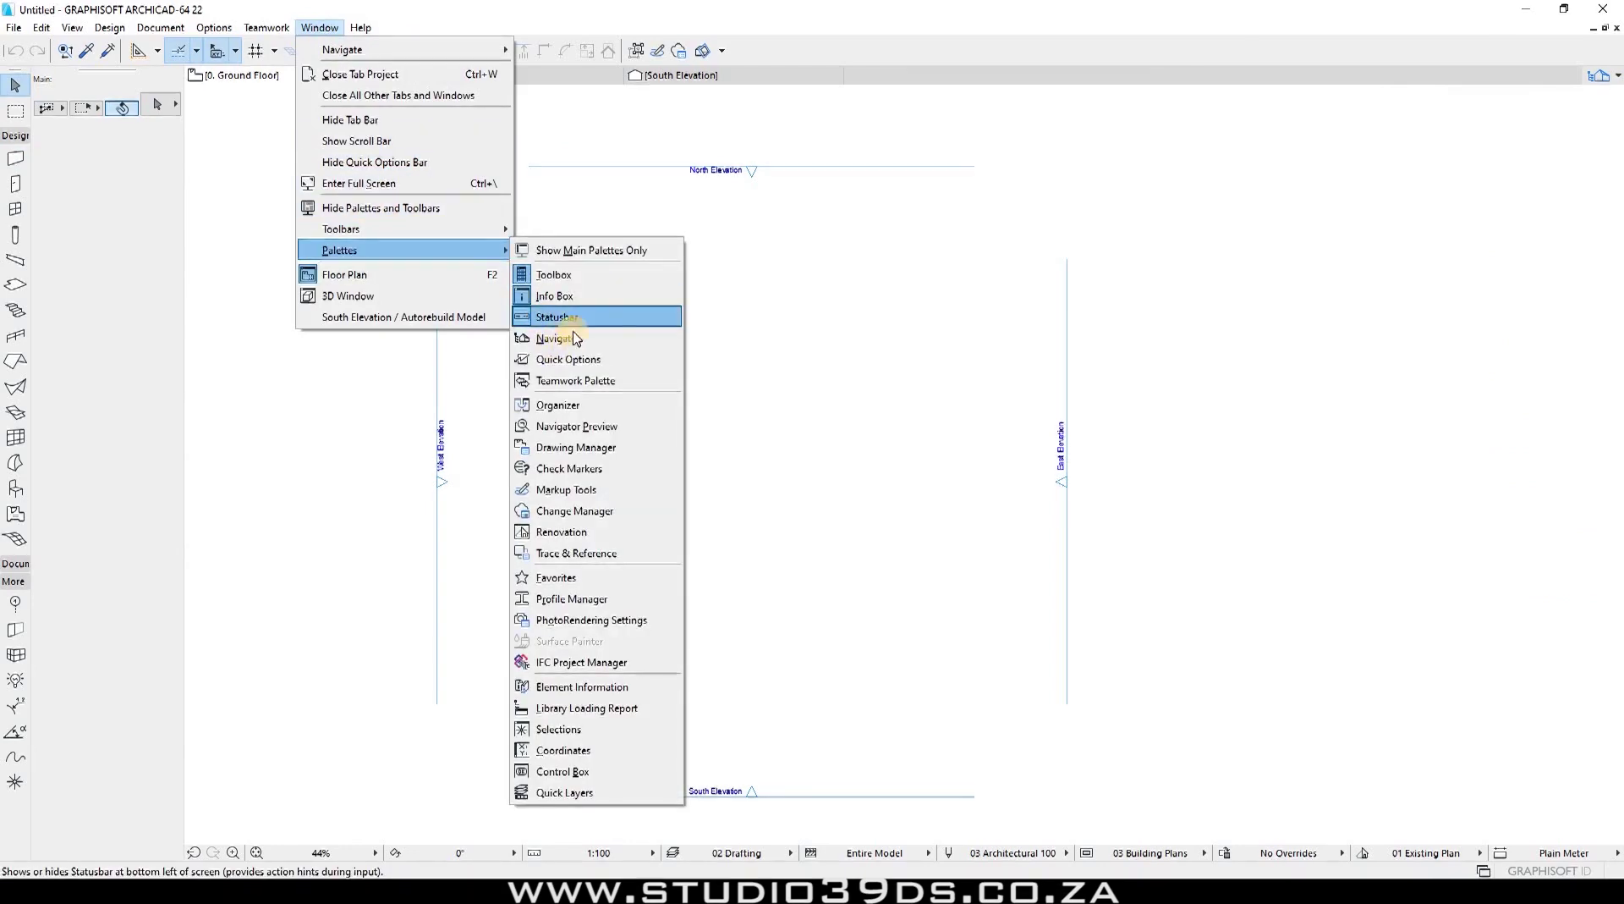
left_click(1608, 101)
left_click(1599, 77)
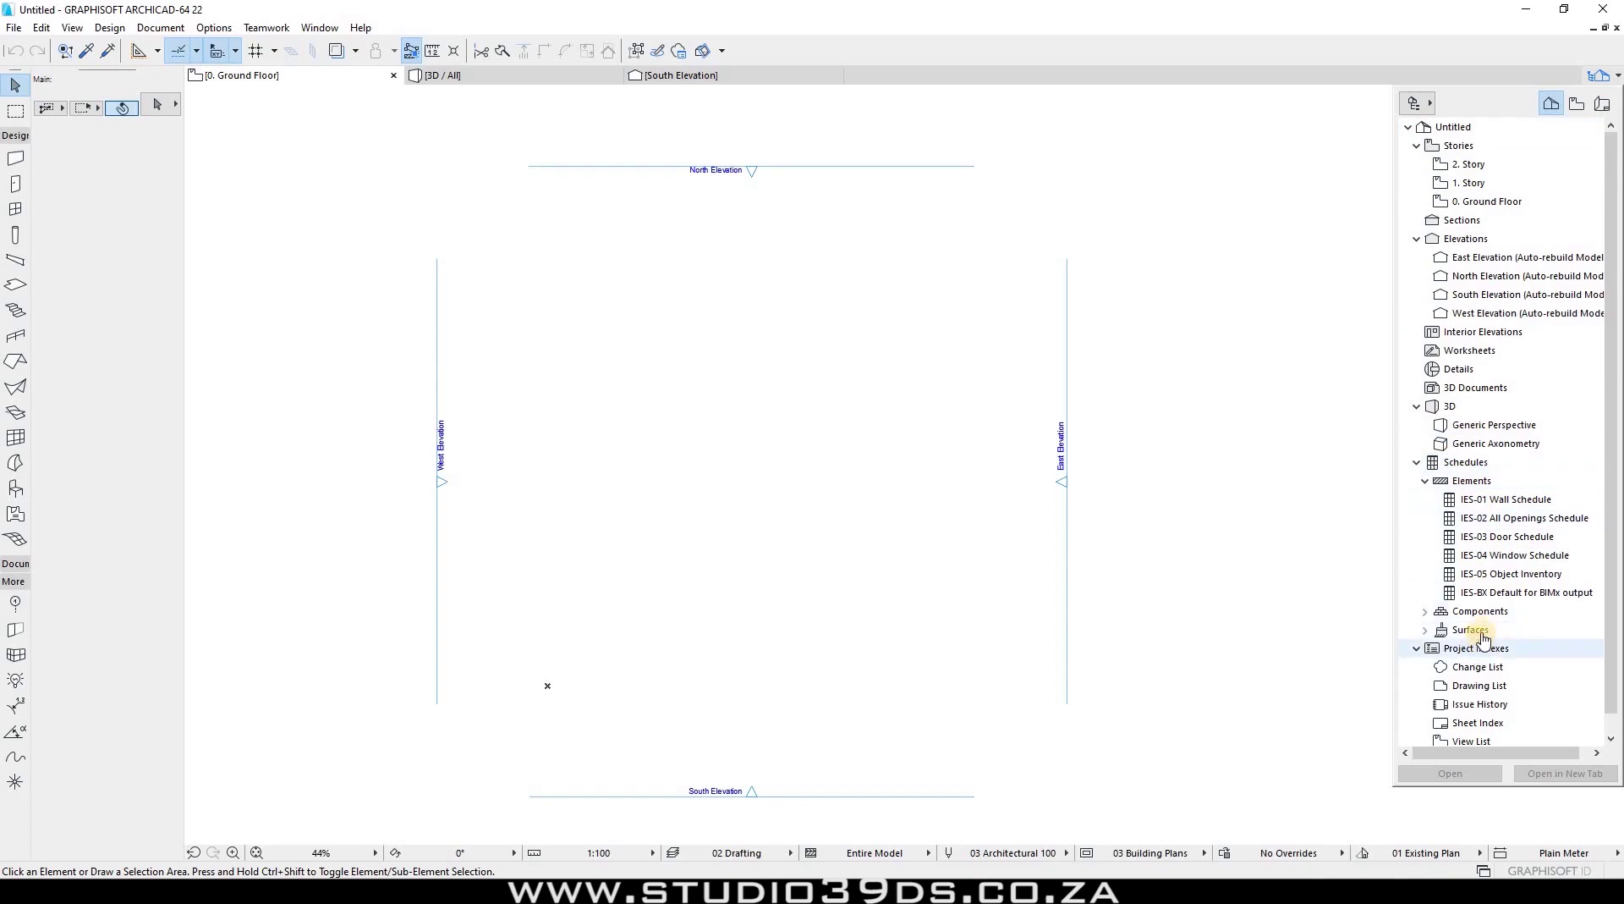
scroll(1482, 639, "down", 1)
left_click(701, 247)
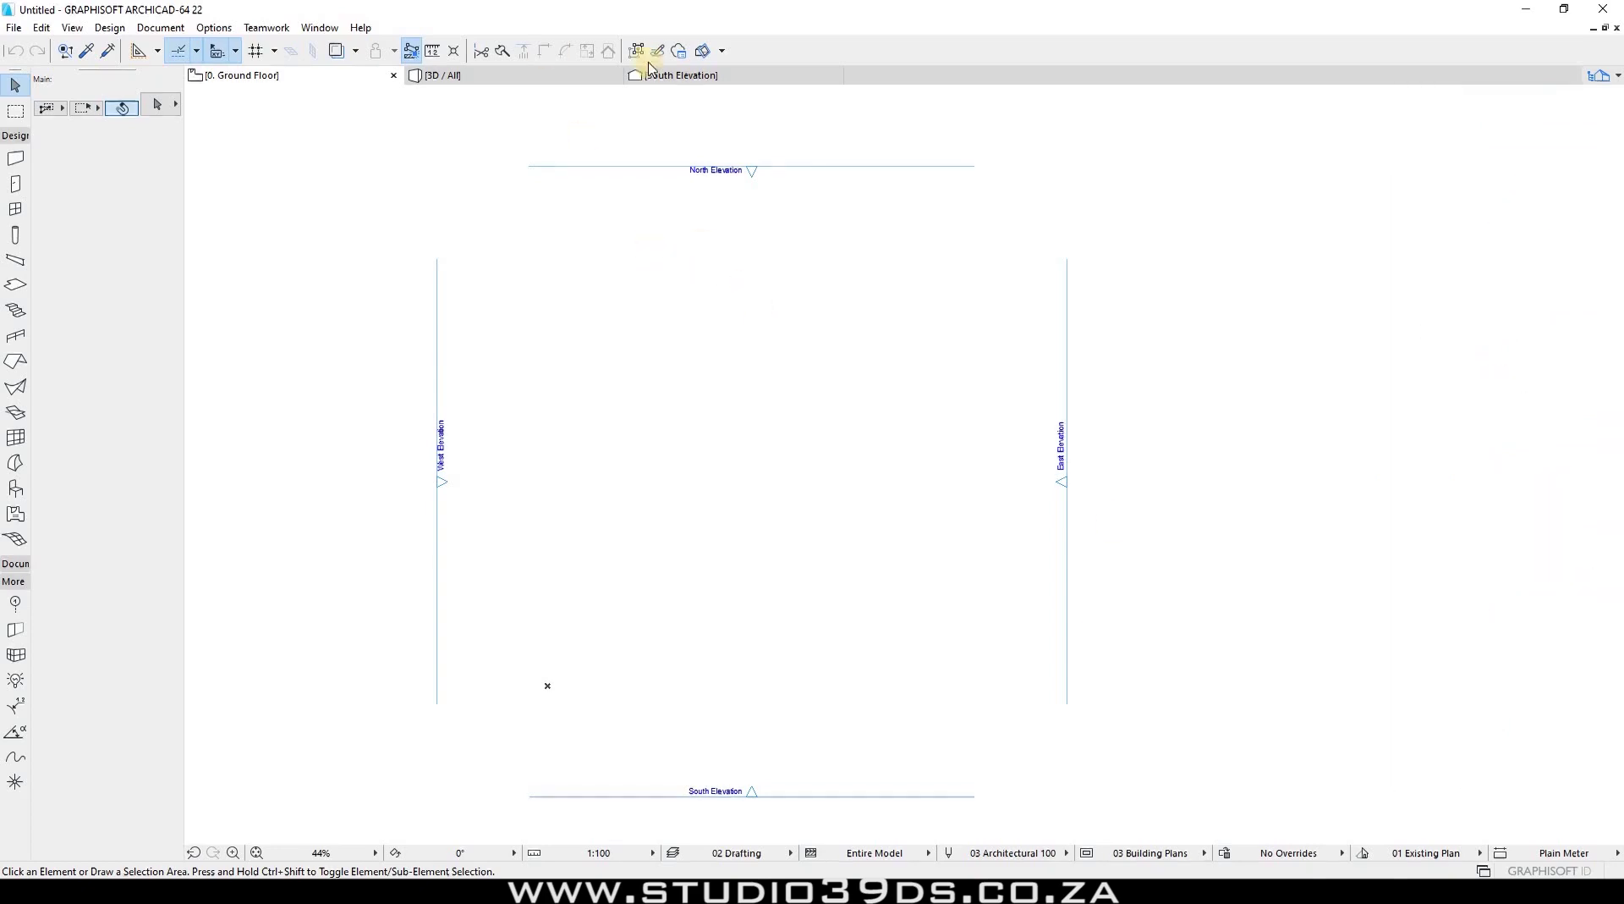
Show only the main palettes from Window > Palettes, bringing back the Navigator.
left_click(333, 32)
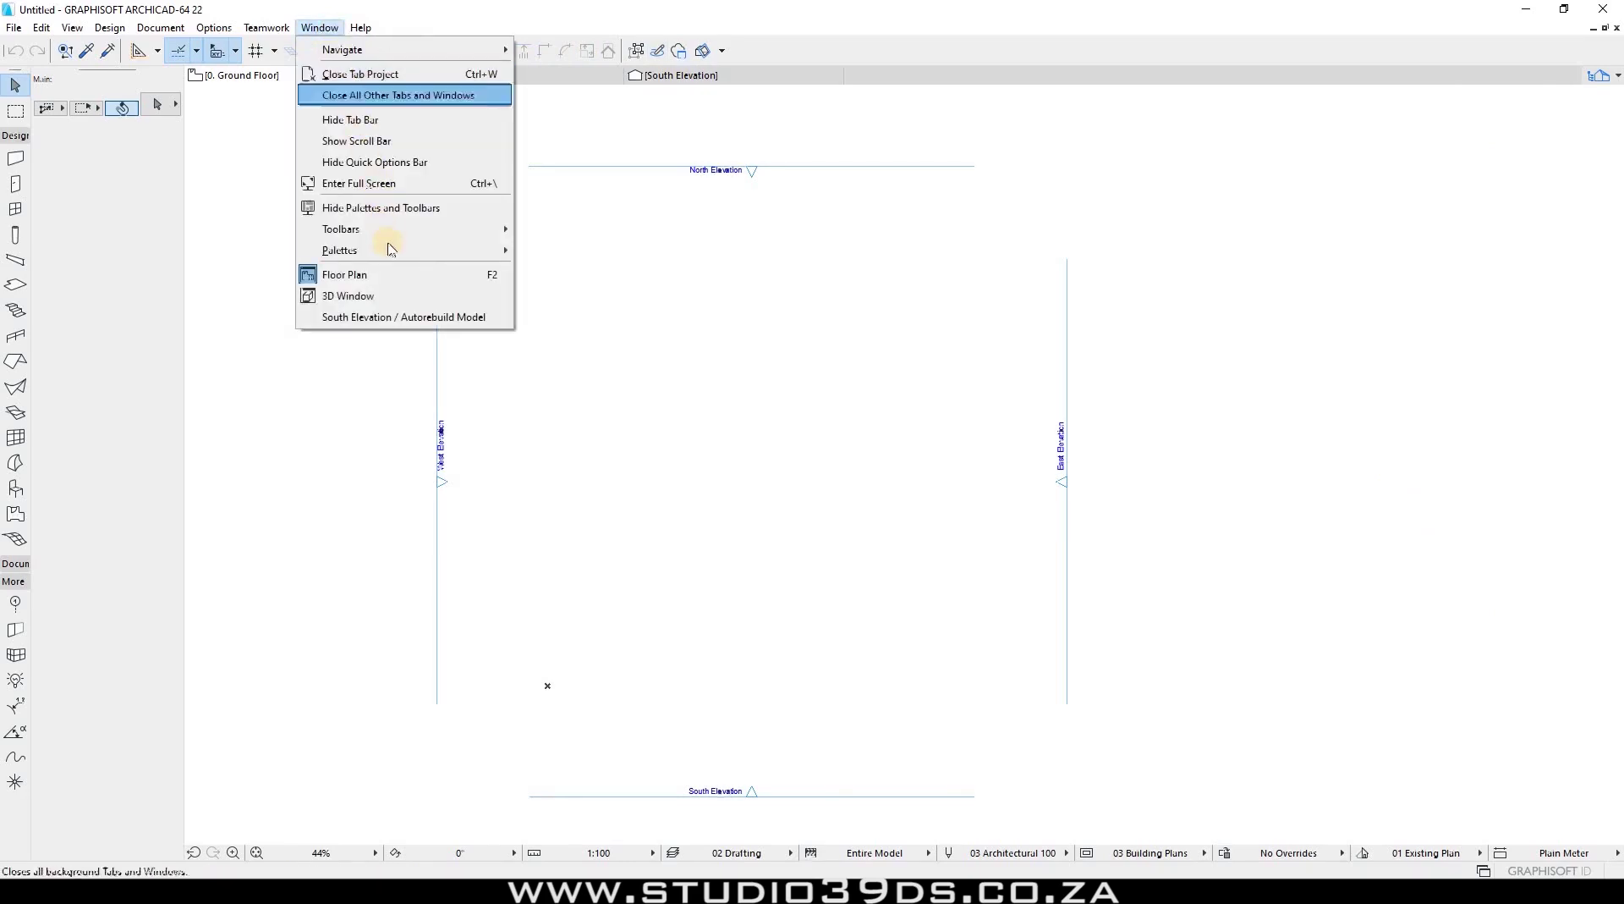
mouse_move(404, 252)
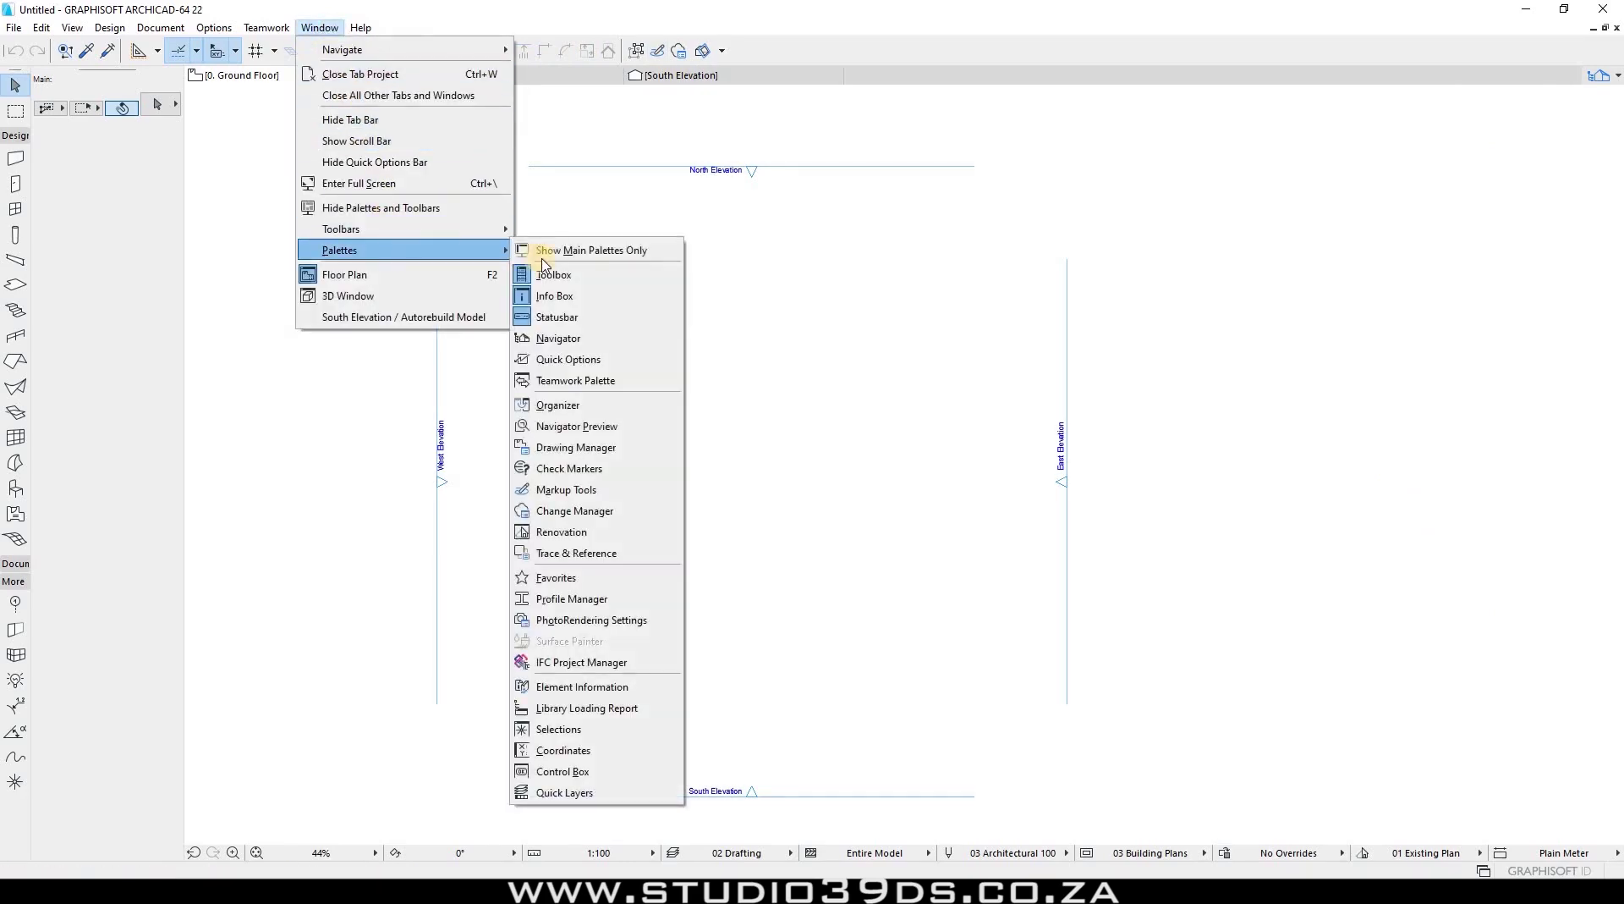
left_click(591, 250)
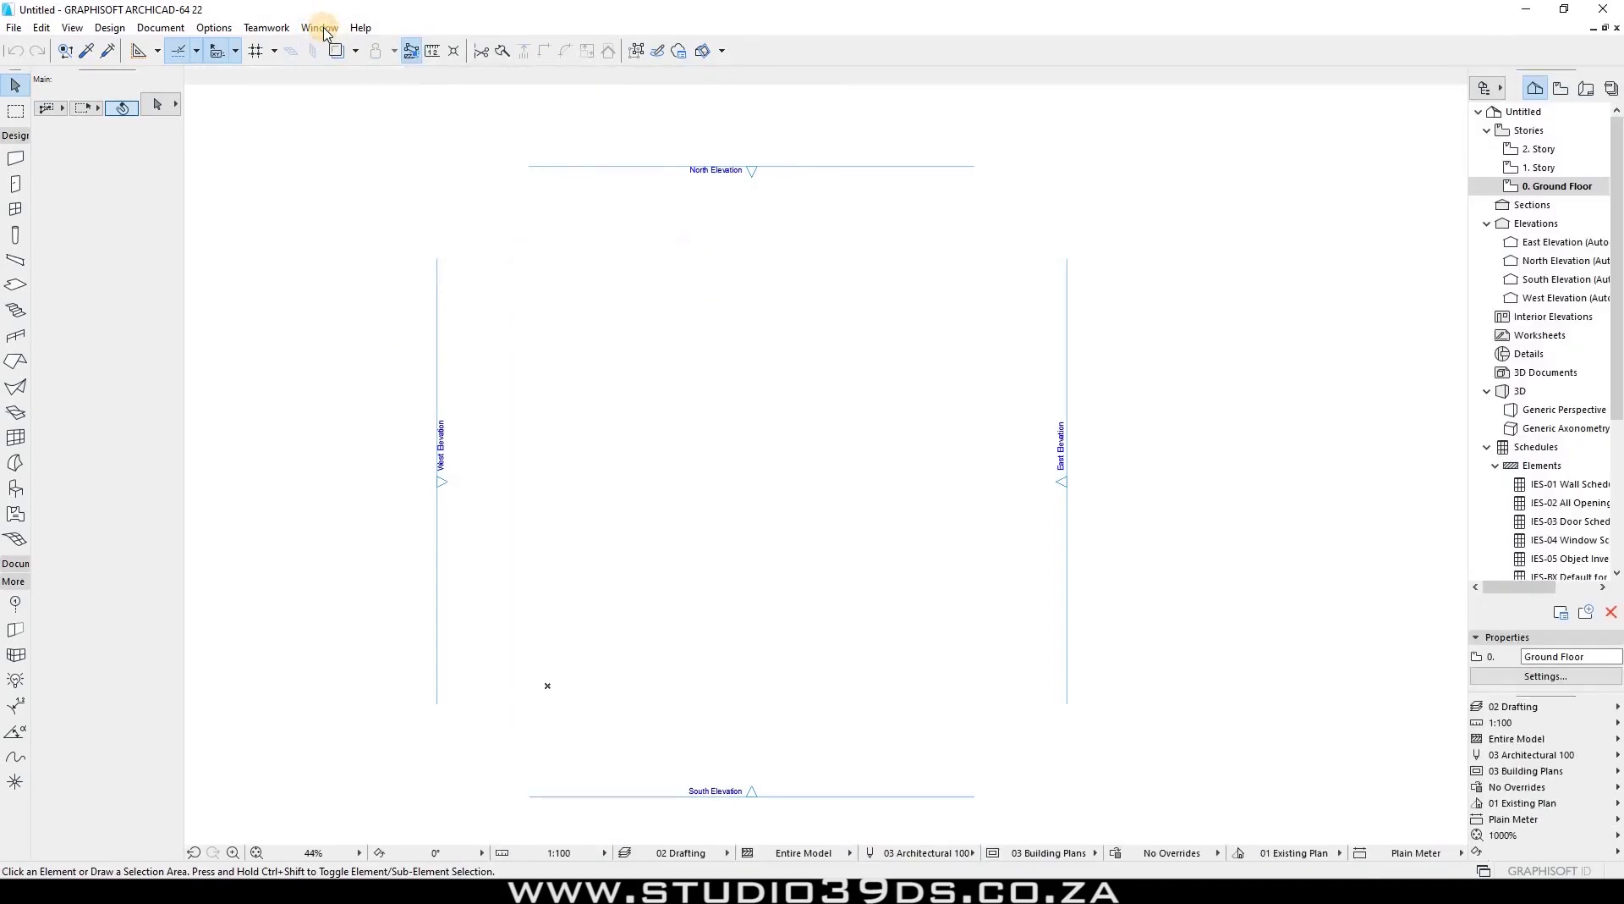
Browse the Window > Palettes list and dismiss it without changing any palettes.
left_click(322, 28)
left_click(324, 32)
left_click(324, 32)
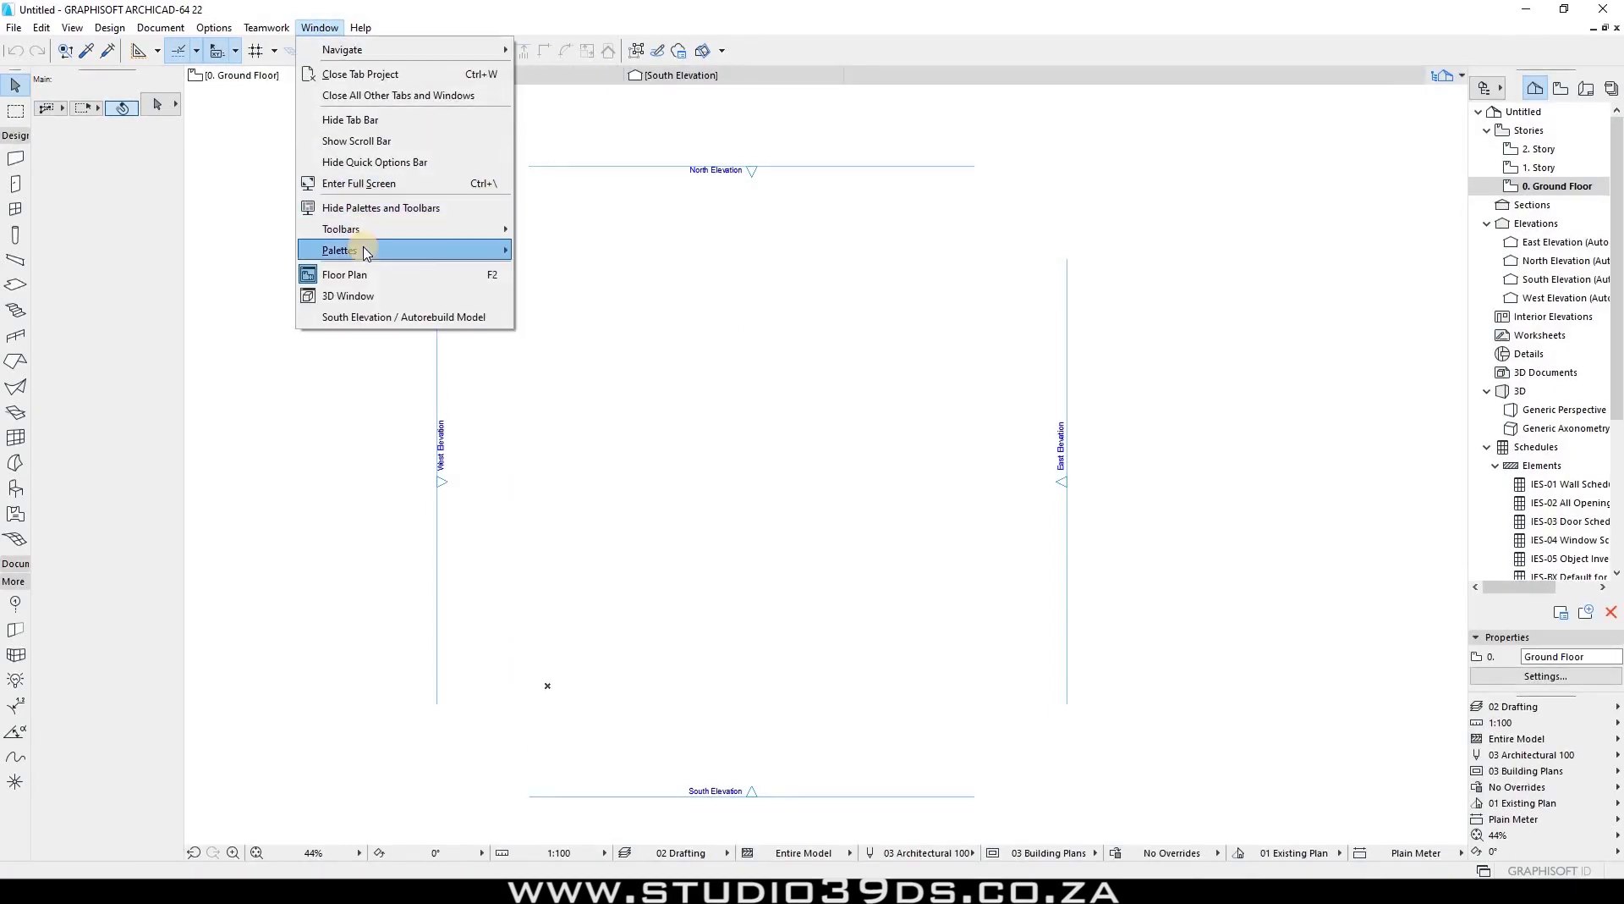
mouse_move(365, 250)
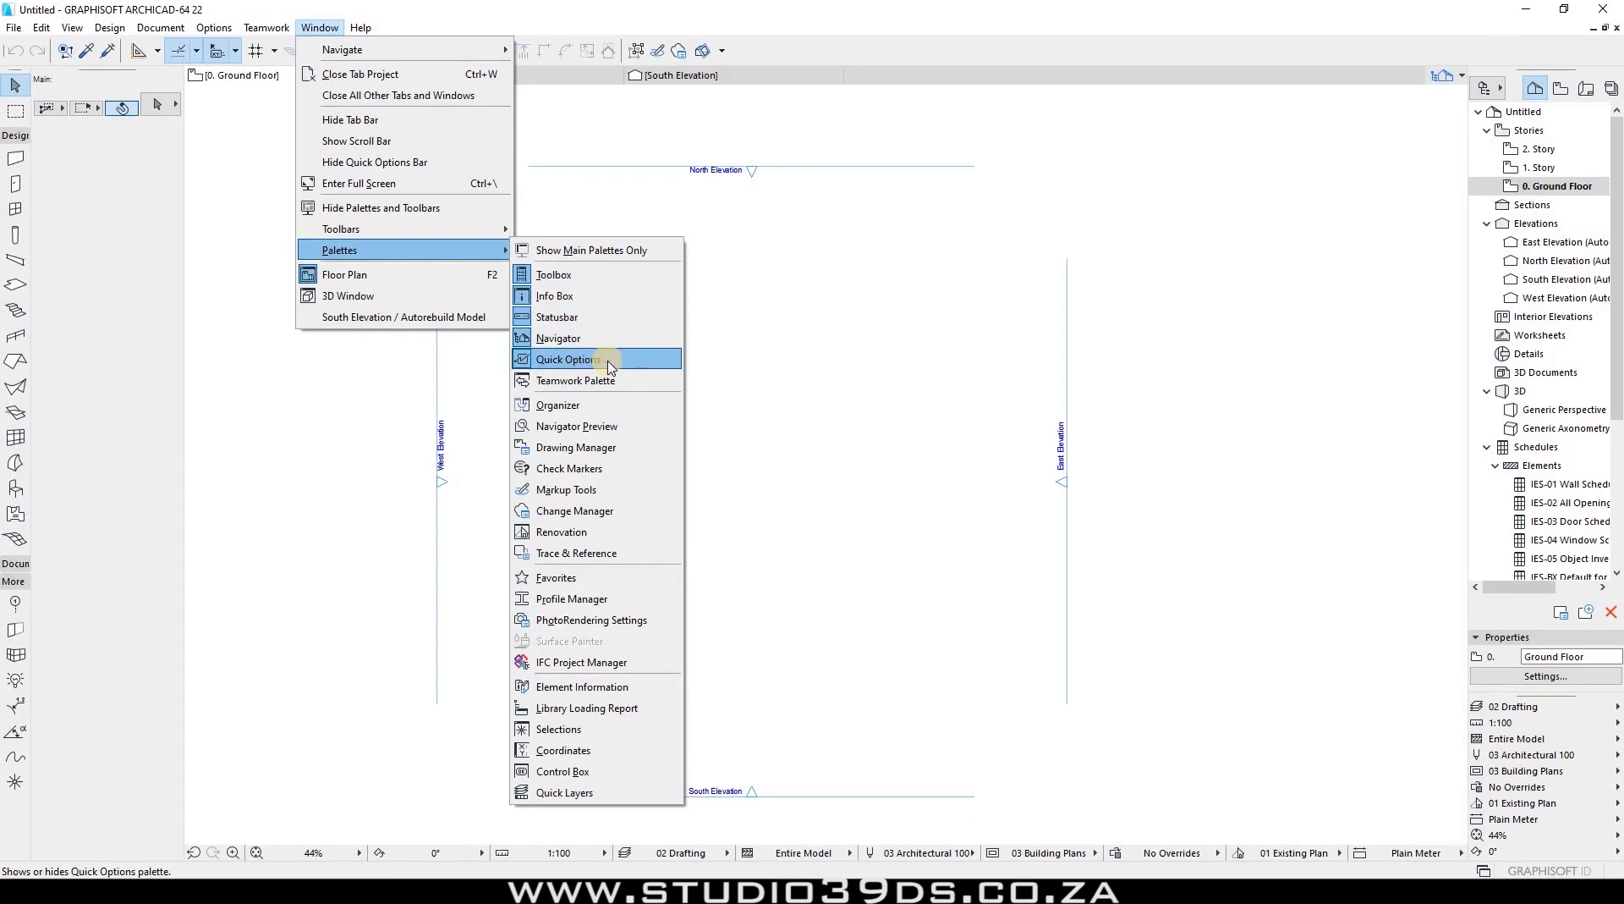
left_click(1396, 692)
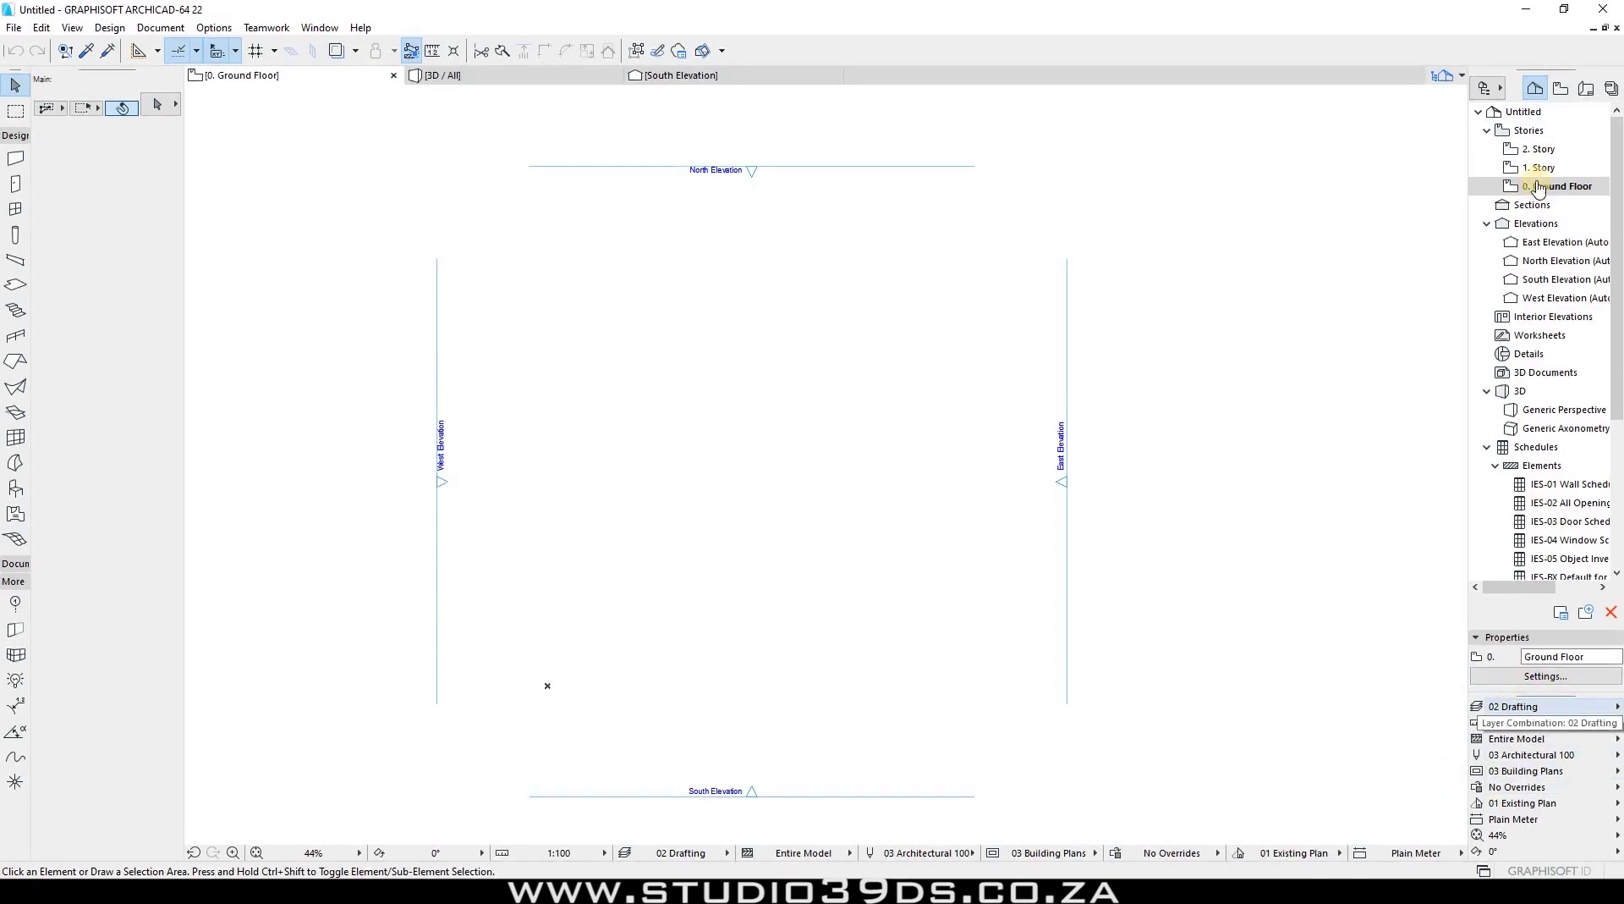
Cycle the Navigator through View Map and Layout Book, then back to Project Map.
left_click(1561, 88)
left_click(1587, 88)
left_click(1535, 88)
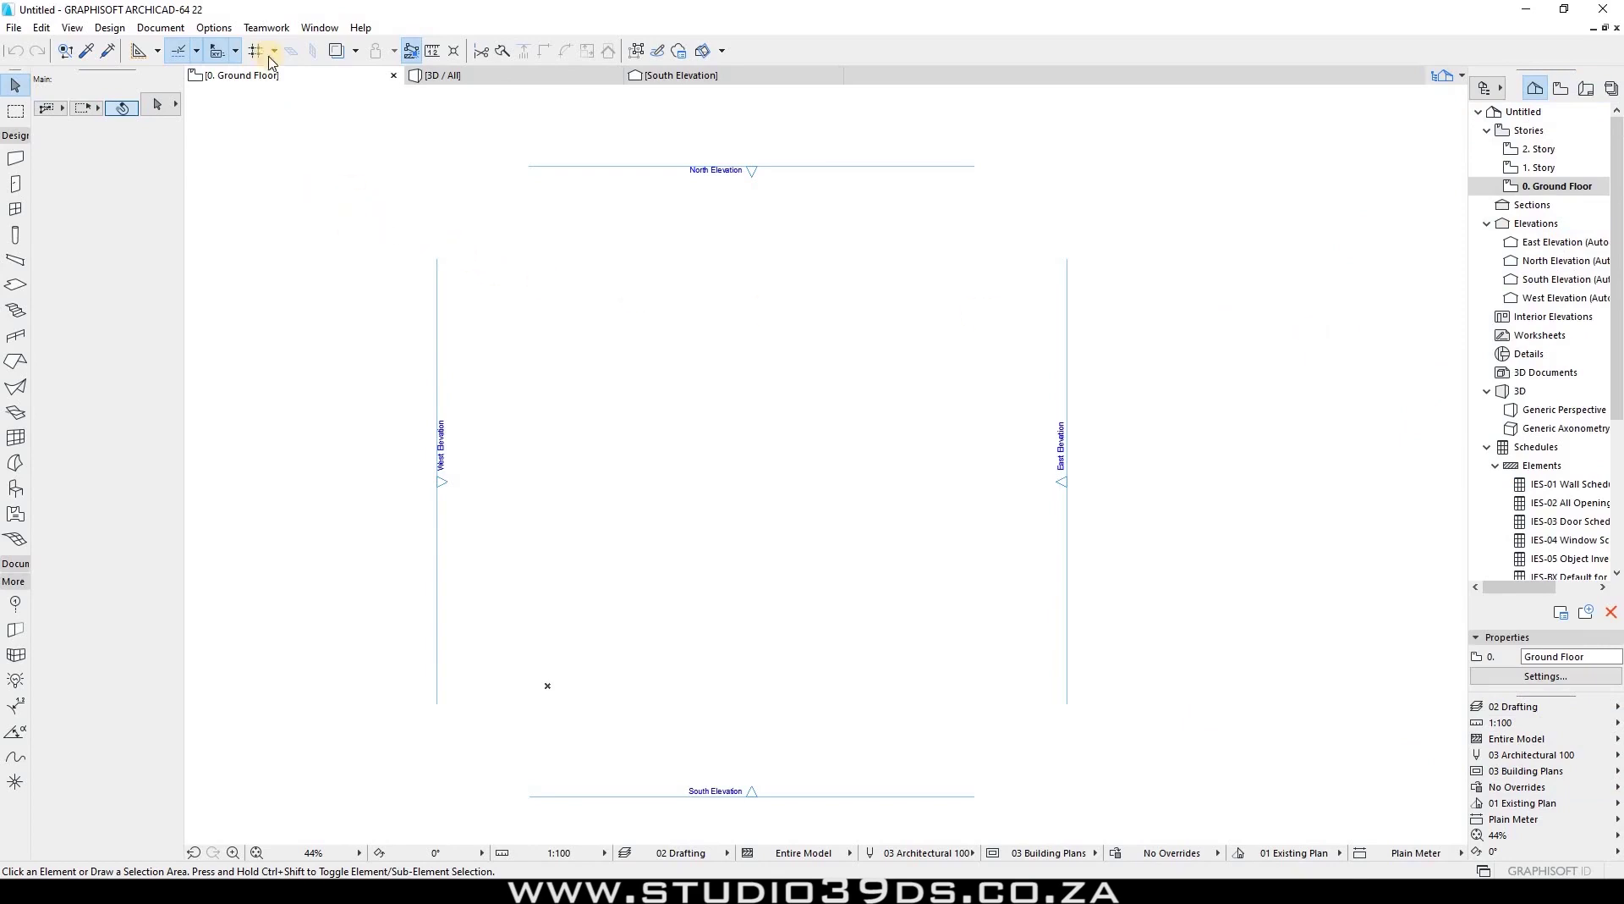
left_click(320, 28)
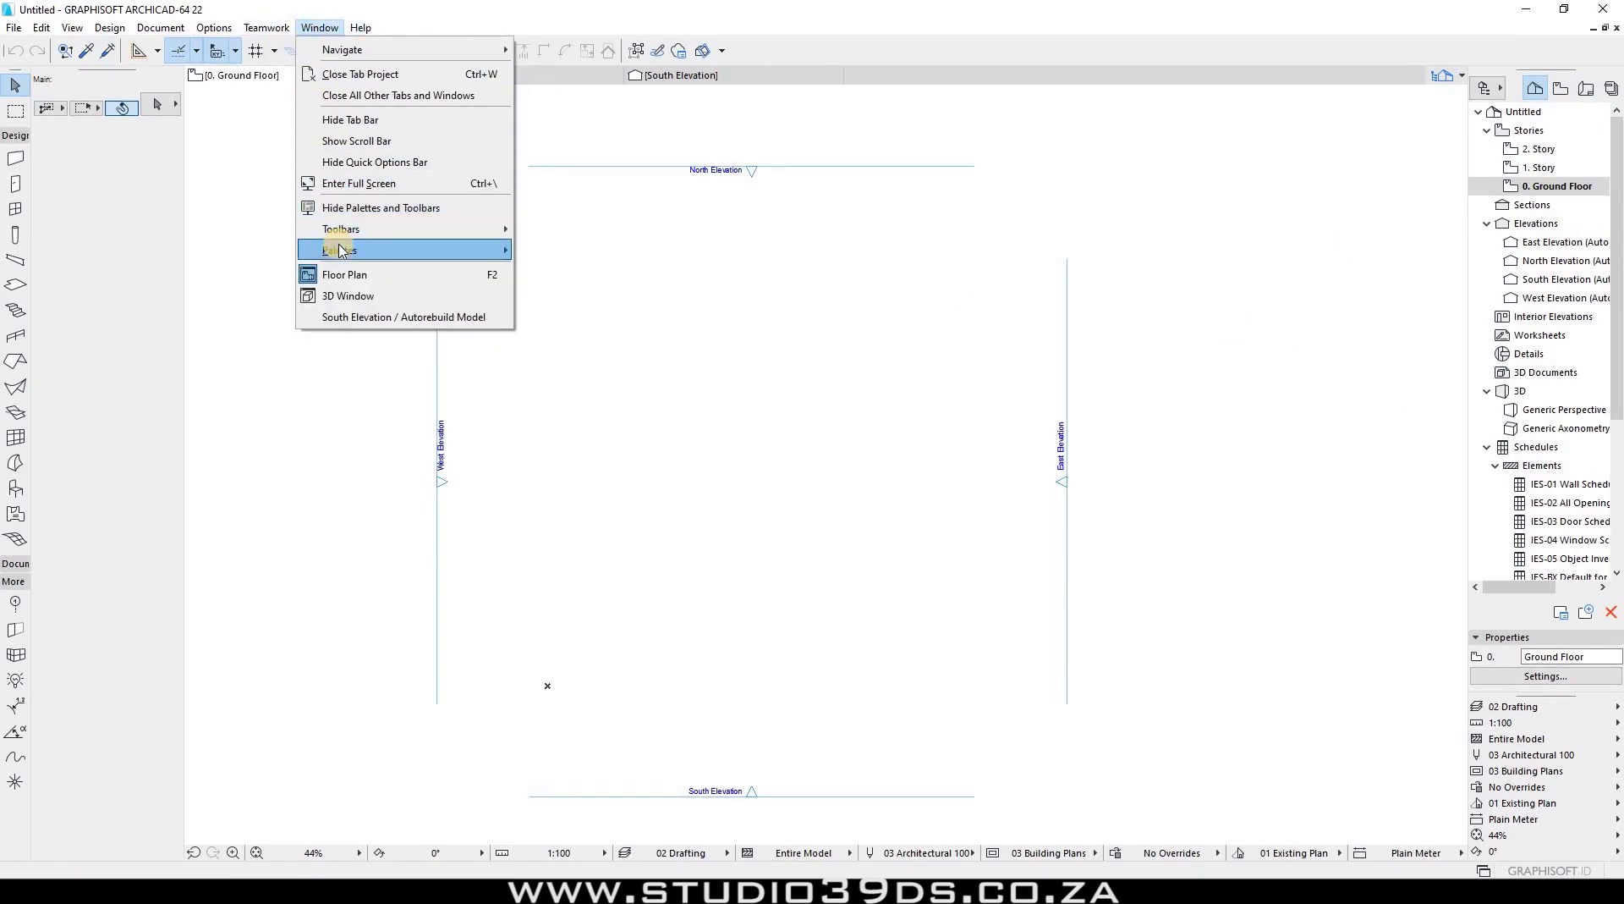
Show the Quick Layers palette, drag it to the top right of the plan, then close it.
mouse_move(339, 250)
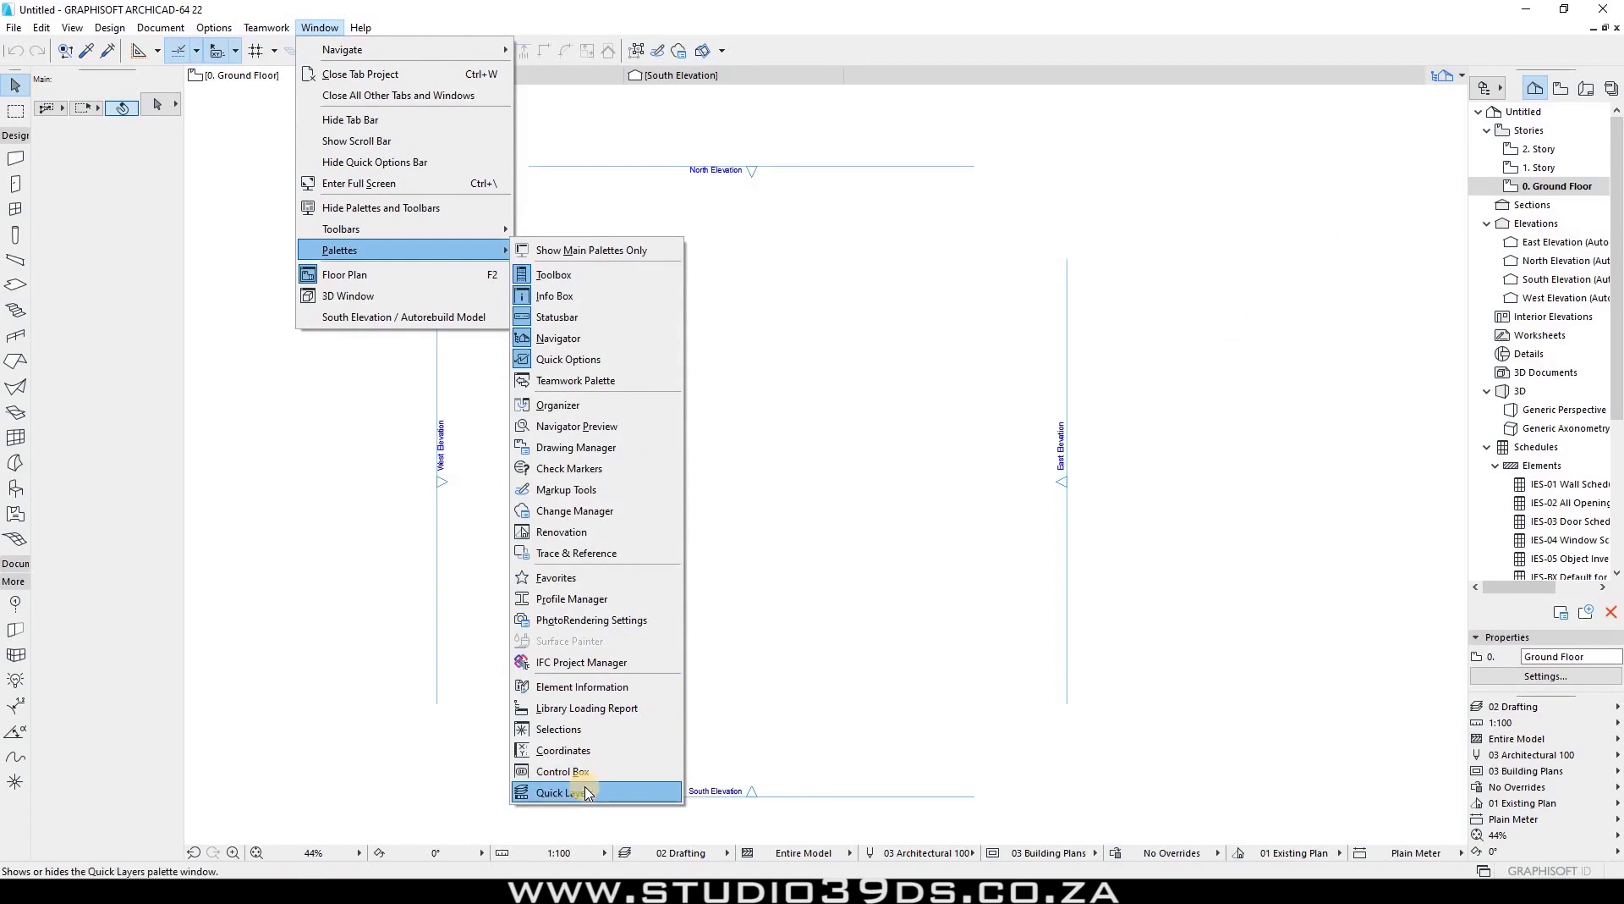
key("Return")
left_click_drag(616, 310, 1249, 167)
left_click_drag(1189, 124, 1189, 118)
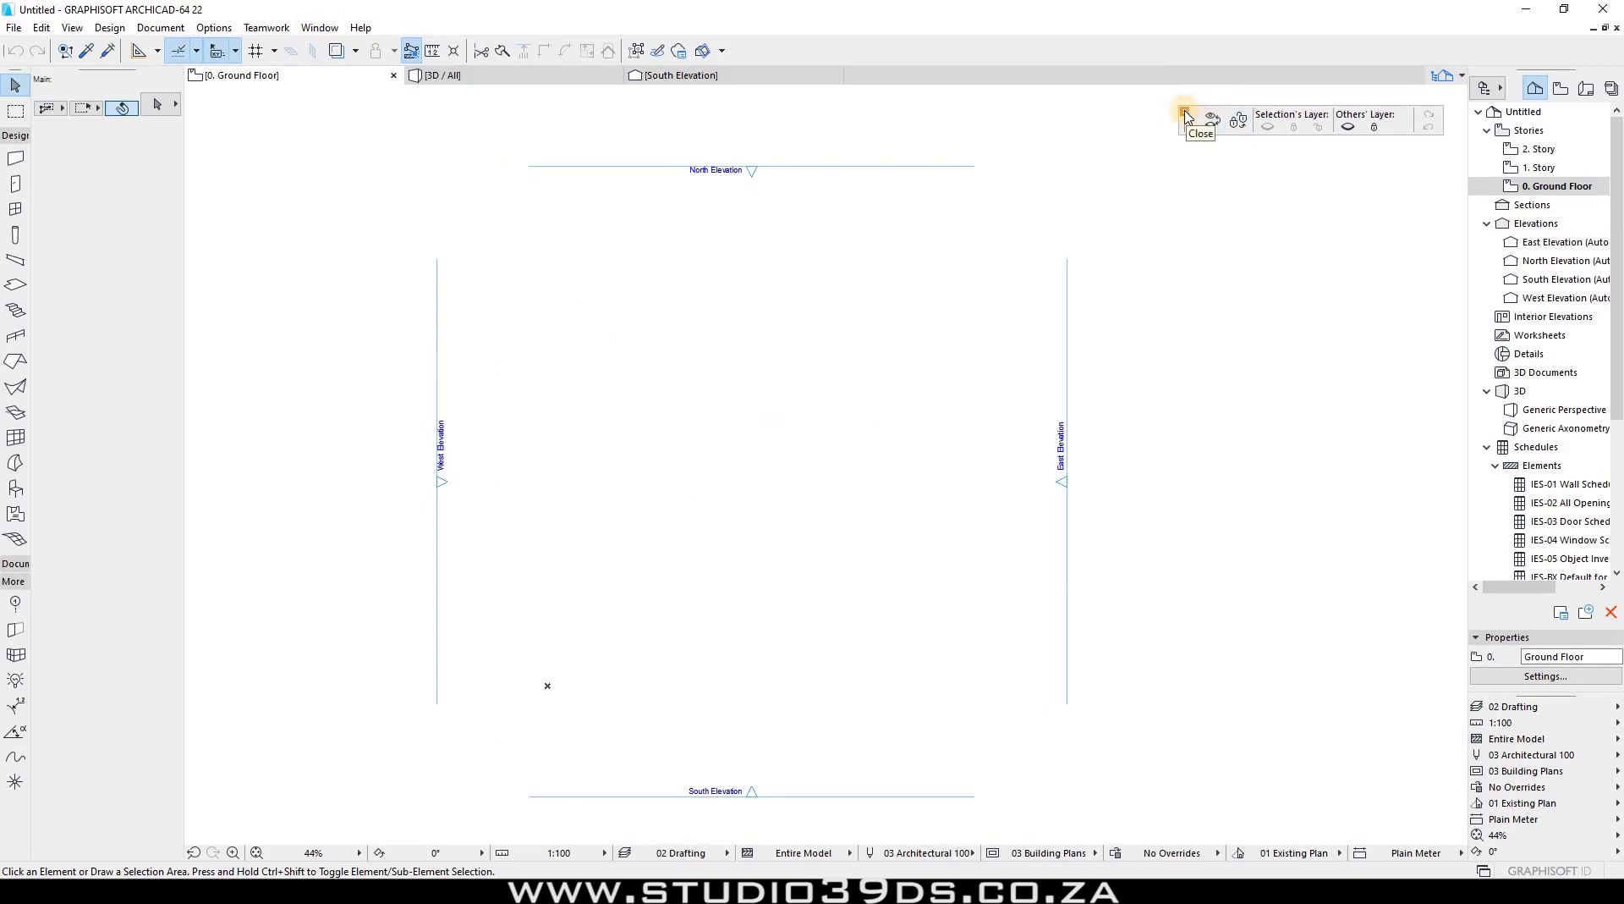
left_click(1186, 117)
Show the Profile Manager palette from Window > Palettes, then close it with its close box.
left_click(320, 28)
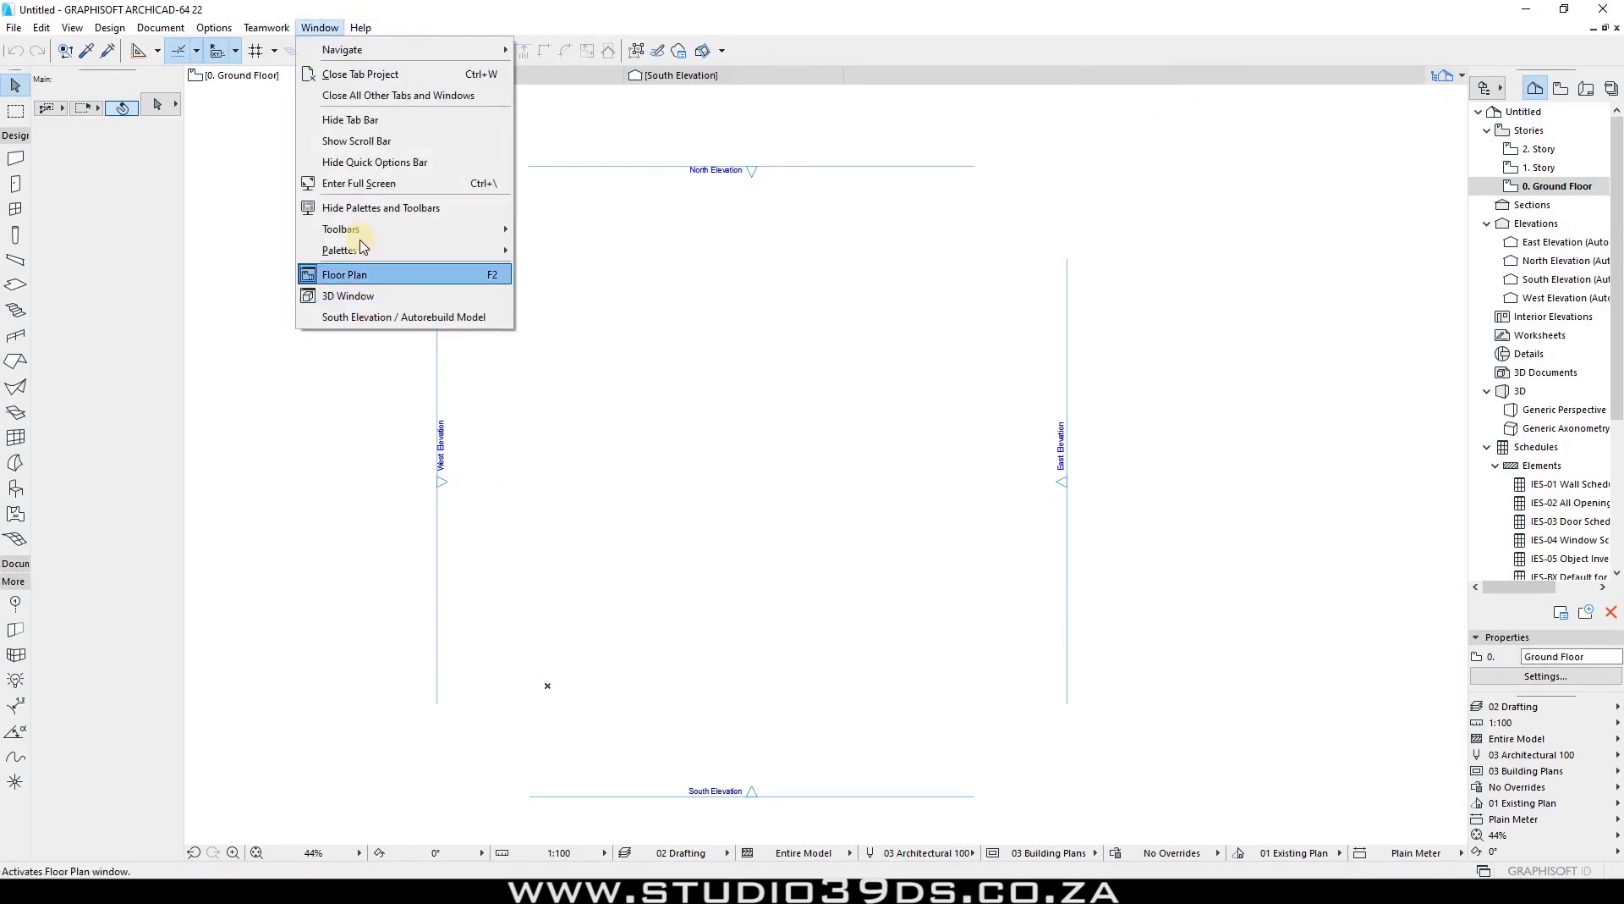
mouse_move(364, 250)
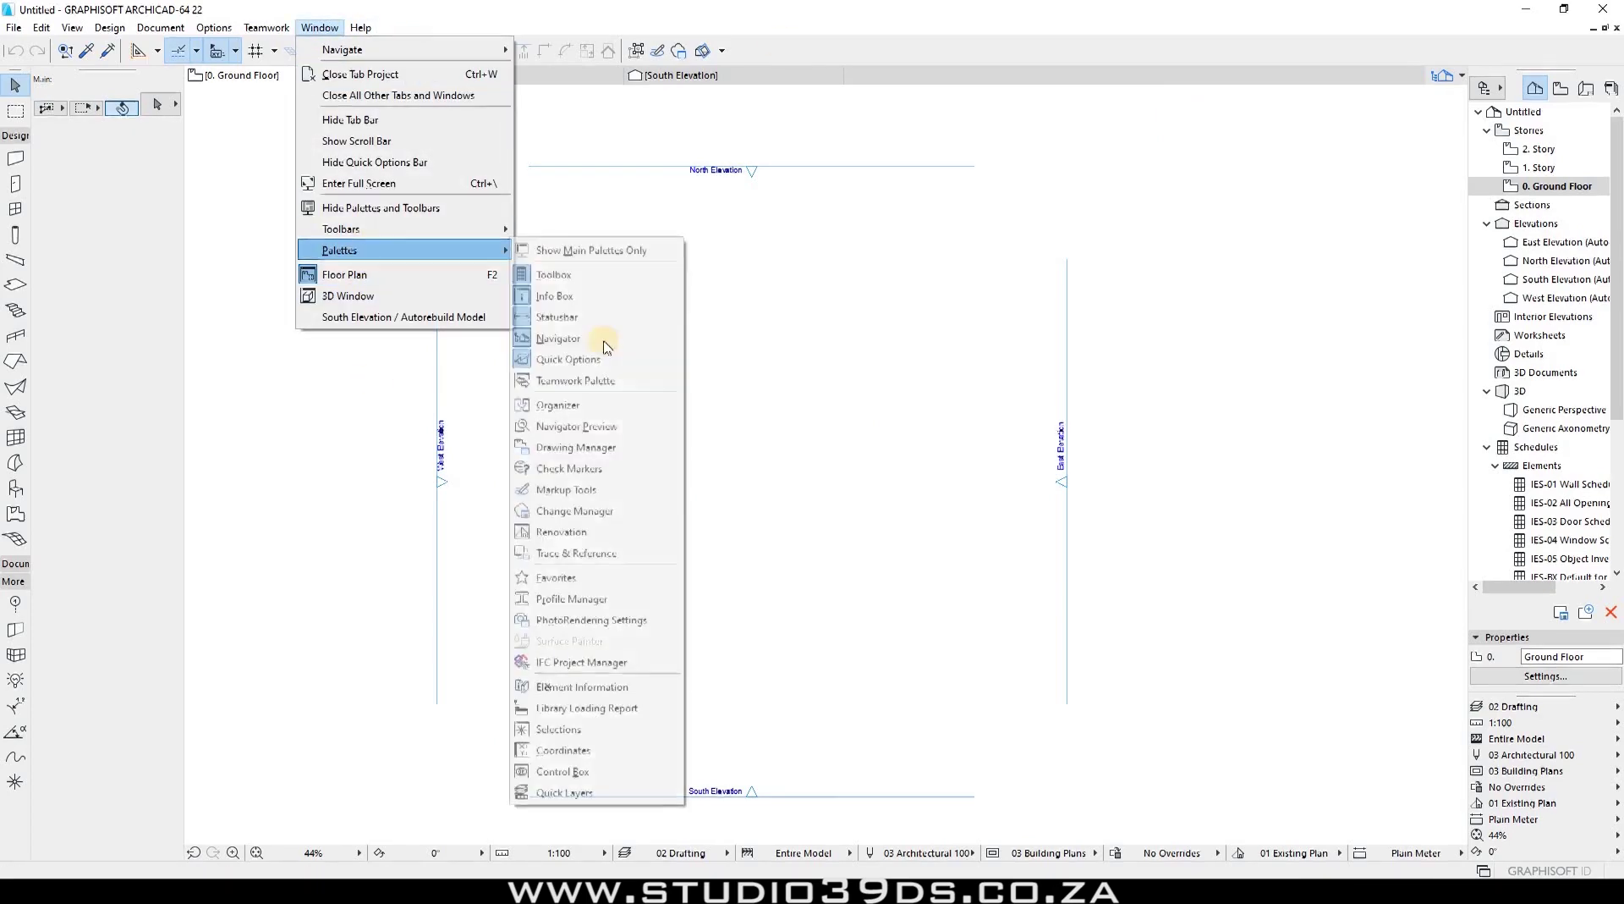
left_click(549, 606)
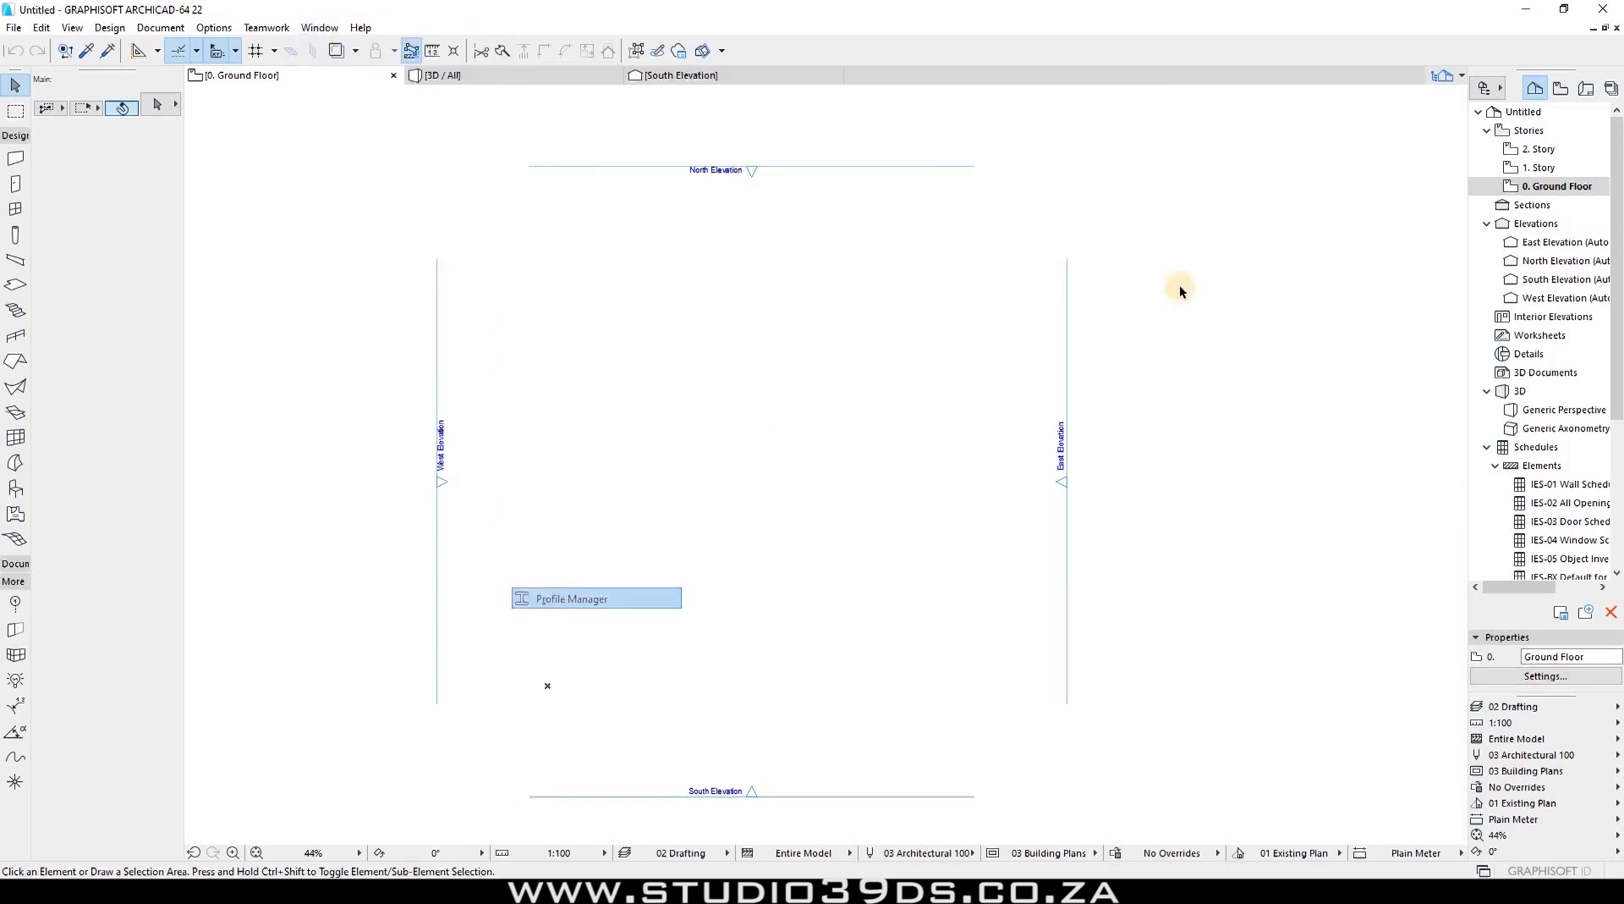
left_click(320, 27)
mouse_move(372, 254)
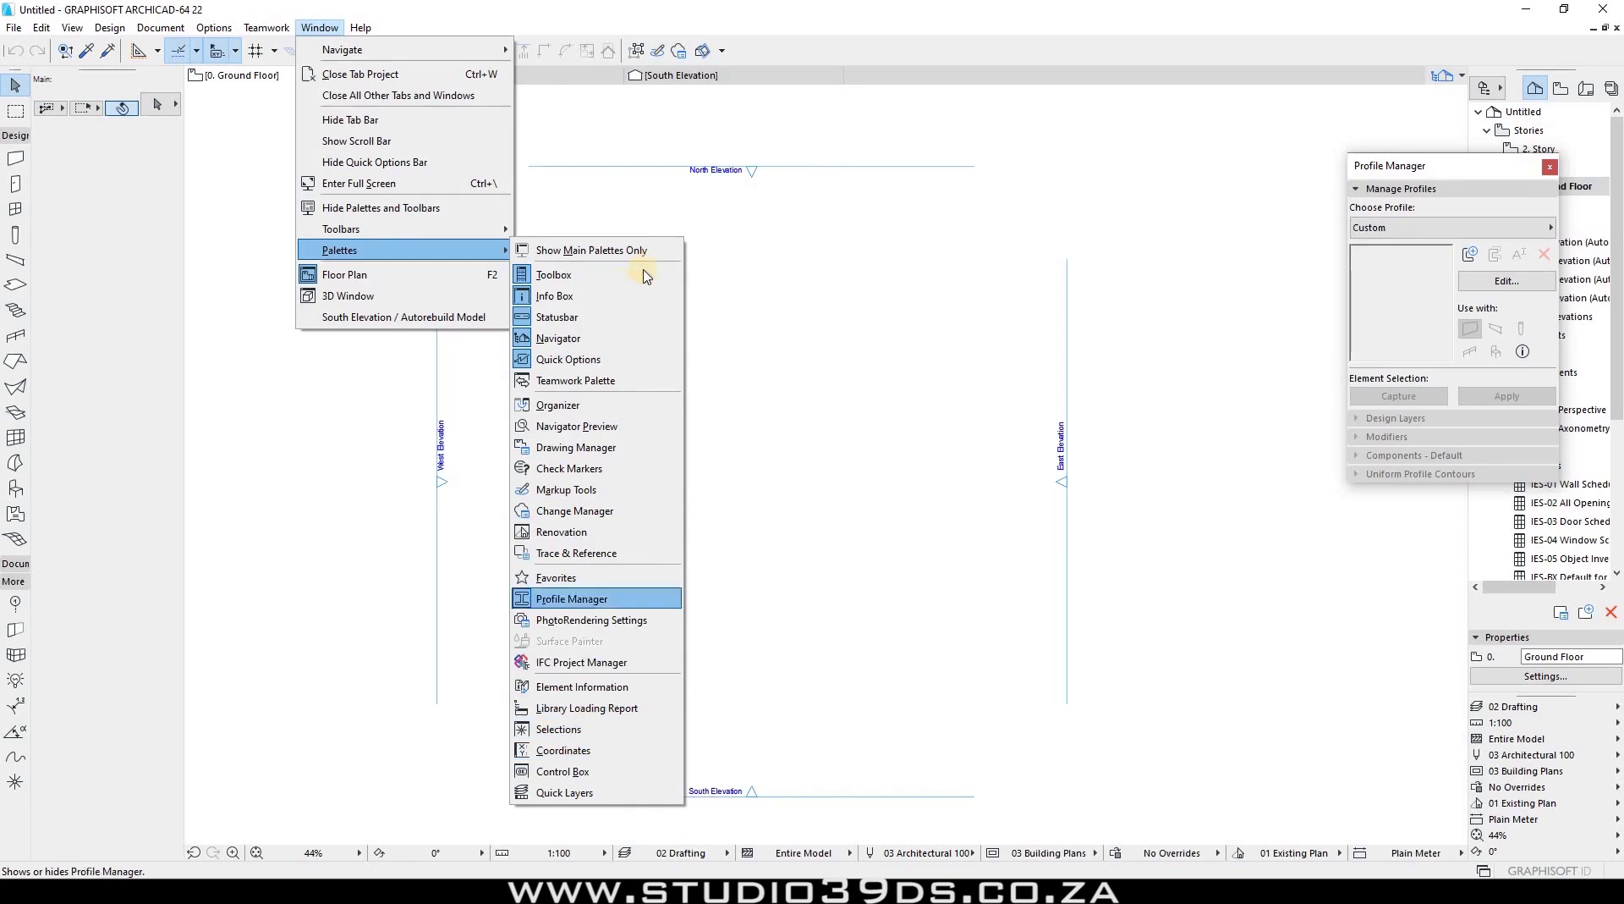
left_click(1550, 167)
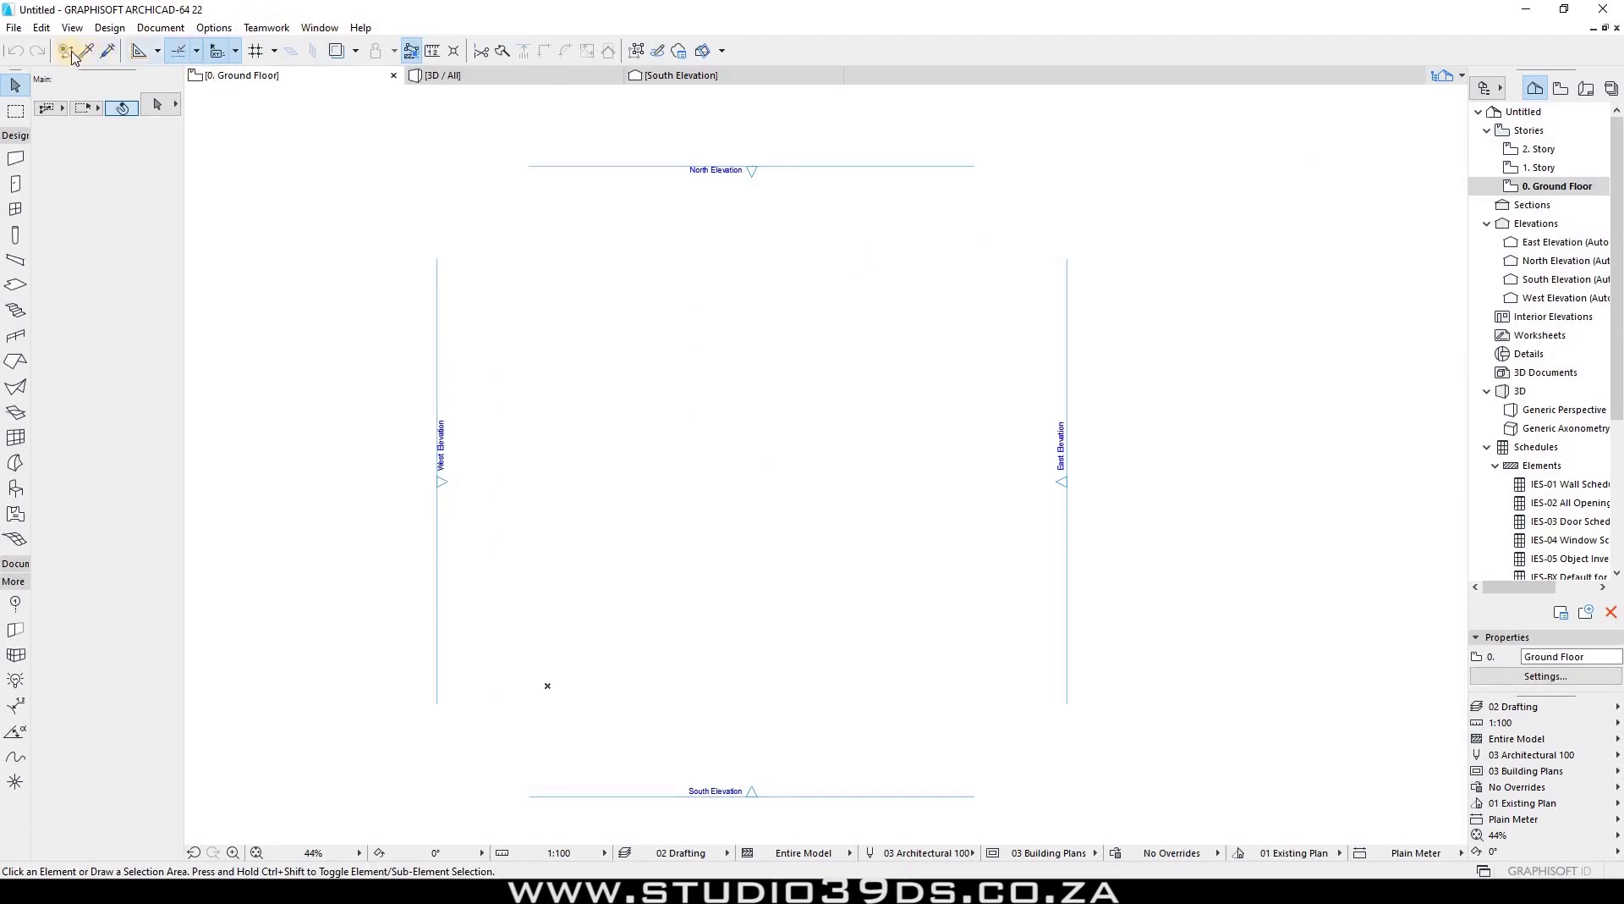
Turn on the 3D Visualization toolbar from the Window toolbars list.
left_click(326, 28)
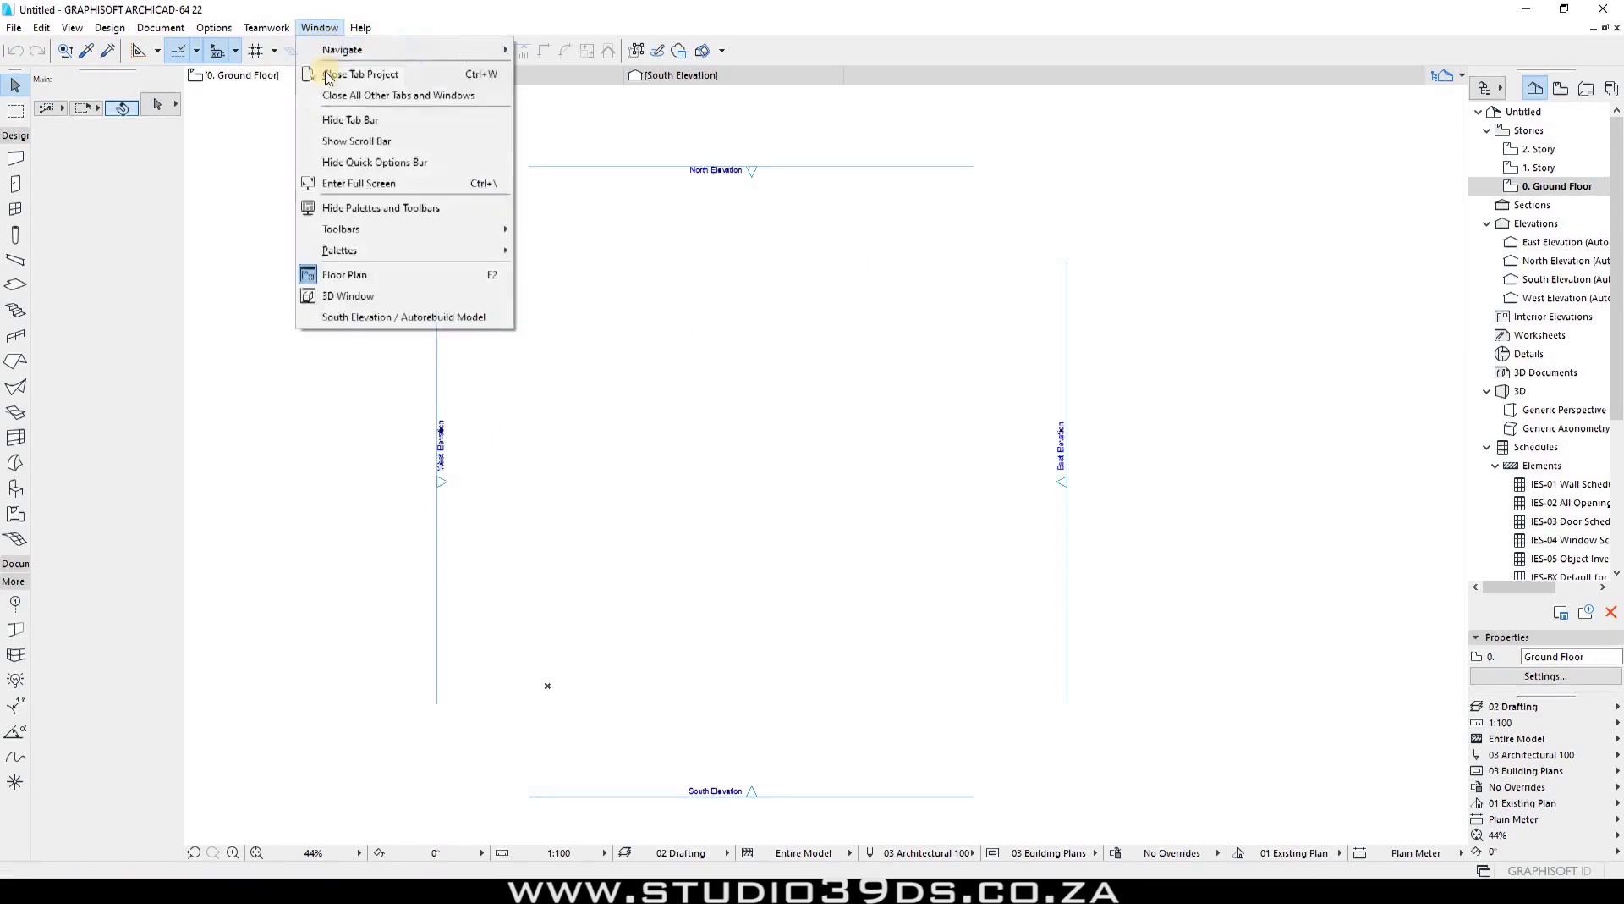
left_click(343, 230)
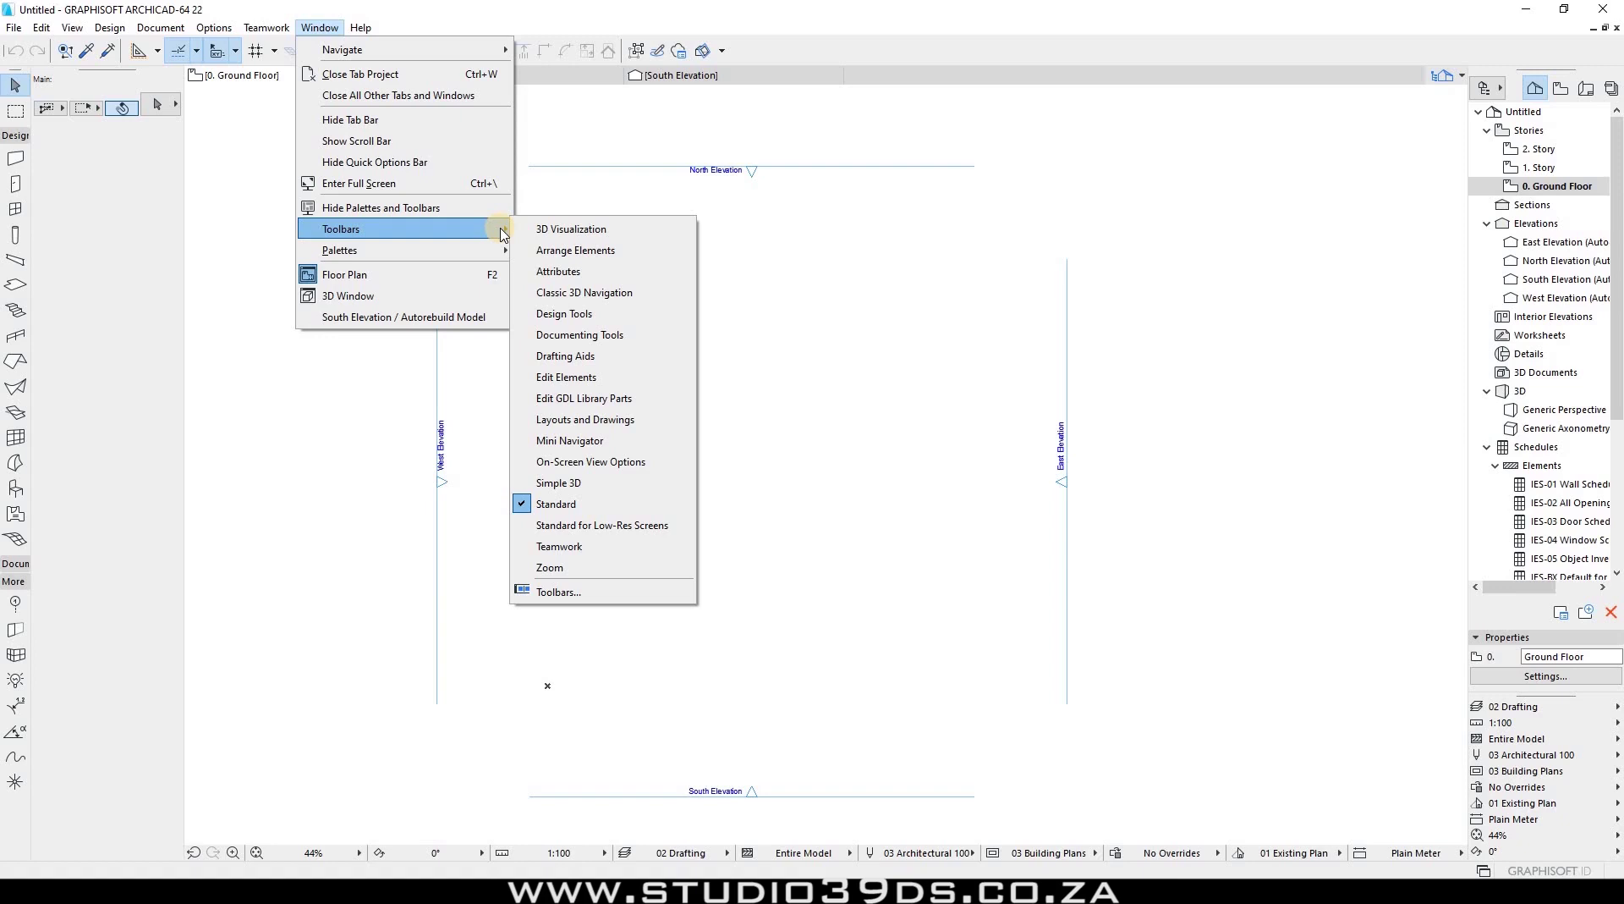
left_click(565, 228)
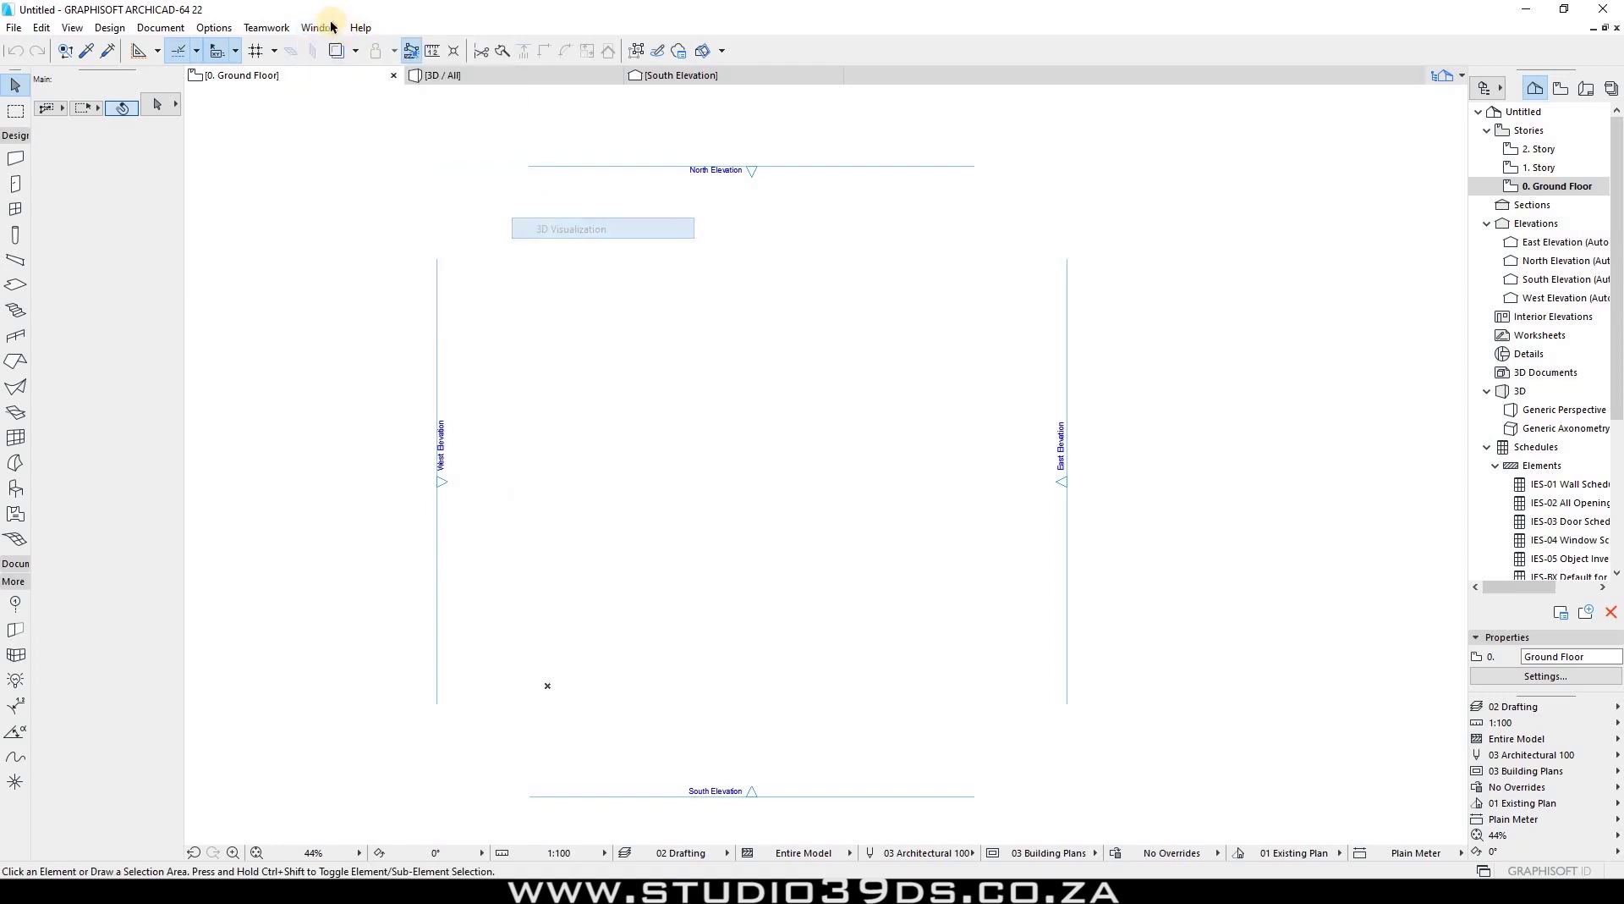
Turn on every remaining toolbar, from Design Tools and Documenting Tools through Teamwork and Zoom.
left_click(359, 27)
left_click(575, 248)
left_click(320, 27)
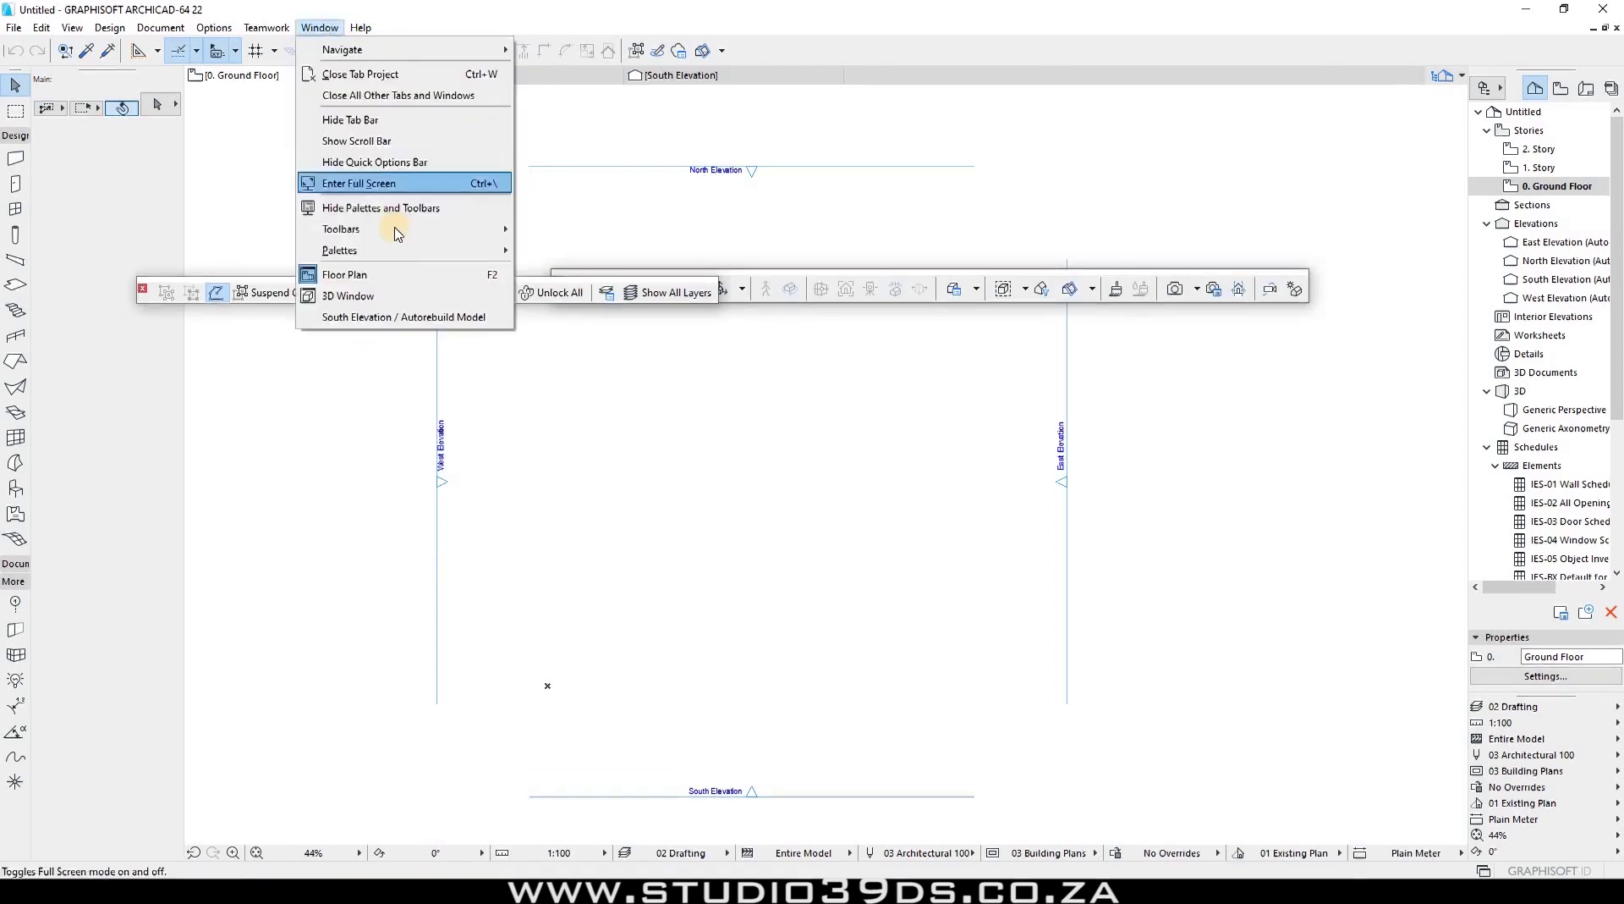
left_click(575, 288)
left_click(320, 27)
left_click(576, 267)
left_click(320, 27)
left_click(565, 313)
left_click(320, 27)
left_click(580, 334)
left_click(319, 27)
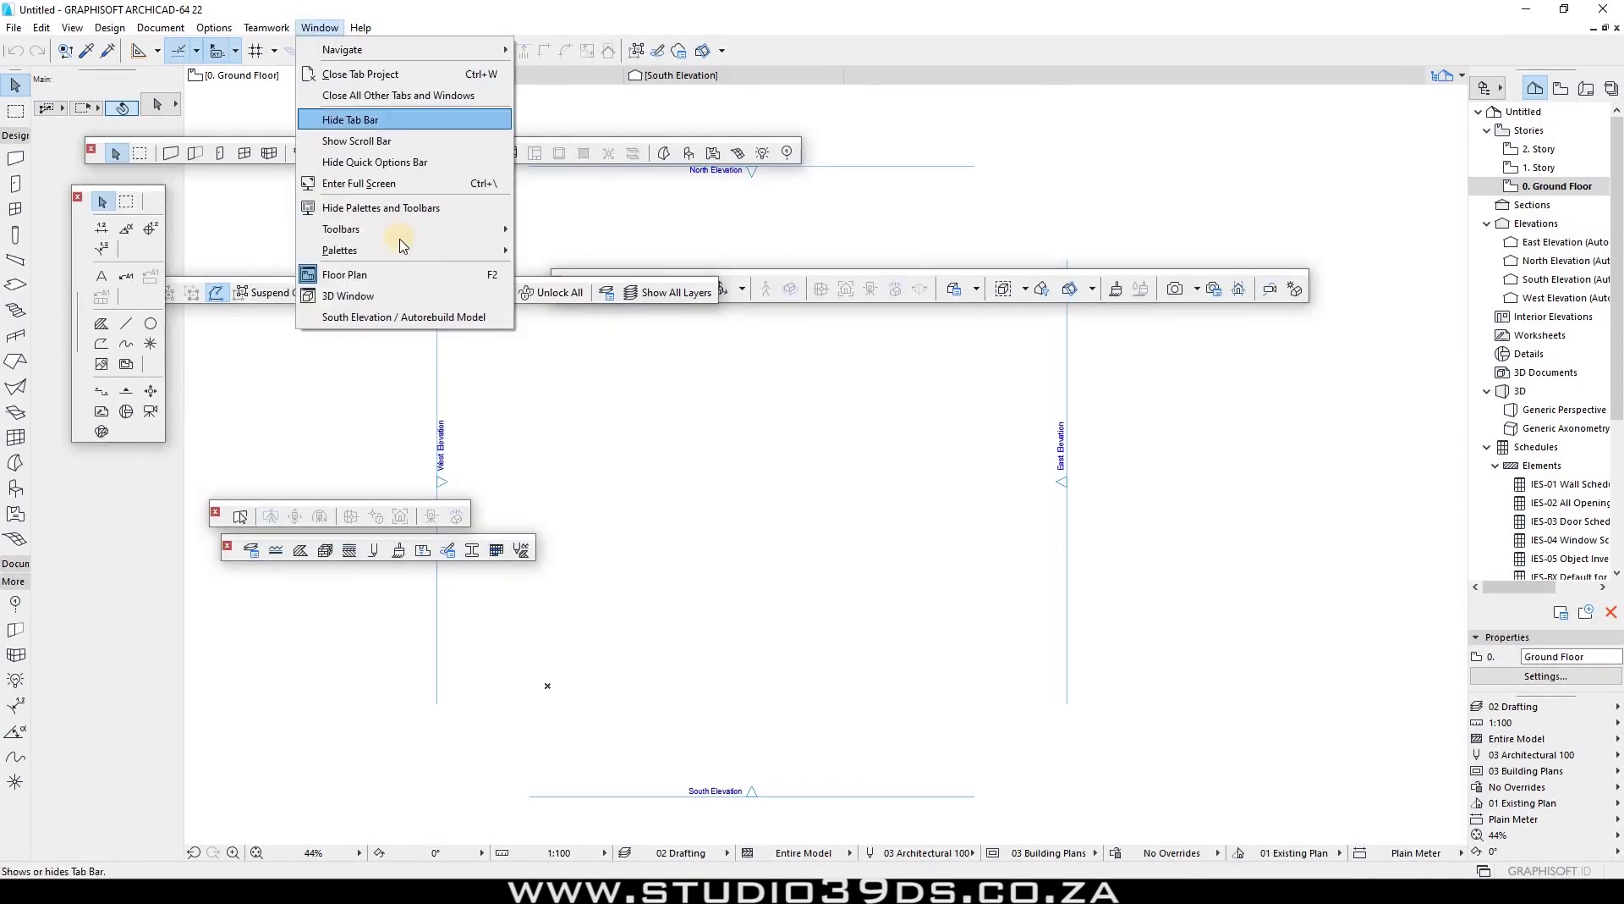
left_click(566, 355)
left_click(320, 27)
left_click(565, 376)
left_click(320, 27)
left_click(584, 398)
left_click(319, 27)
left_click(585, 418)
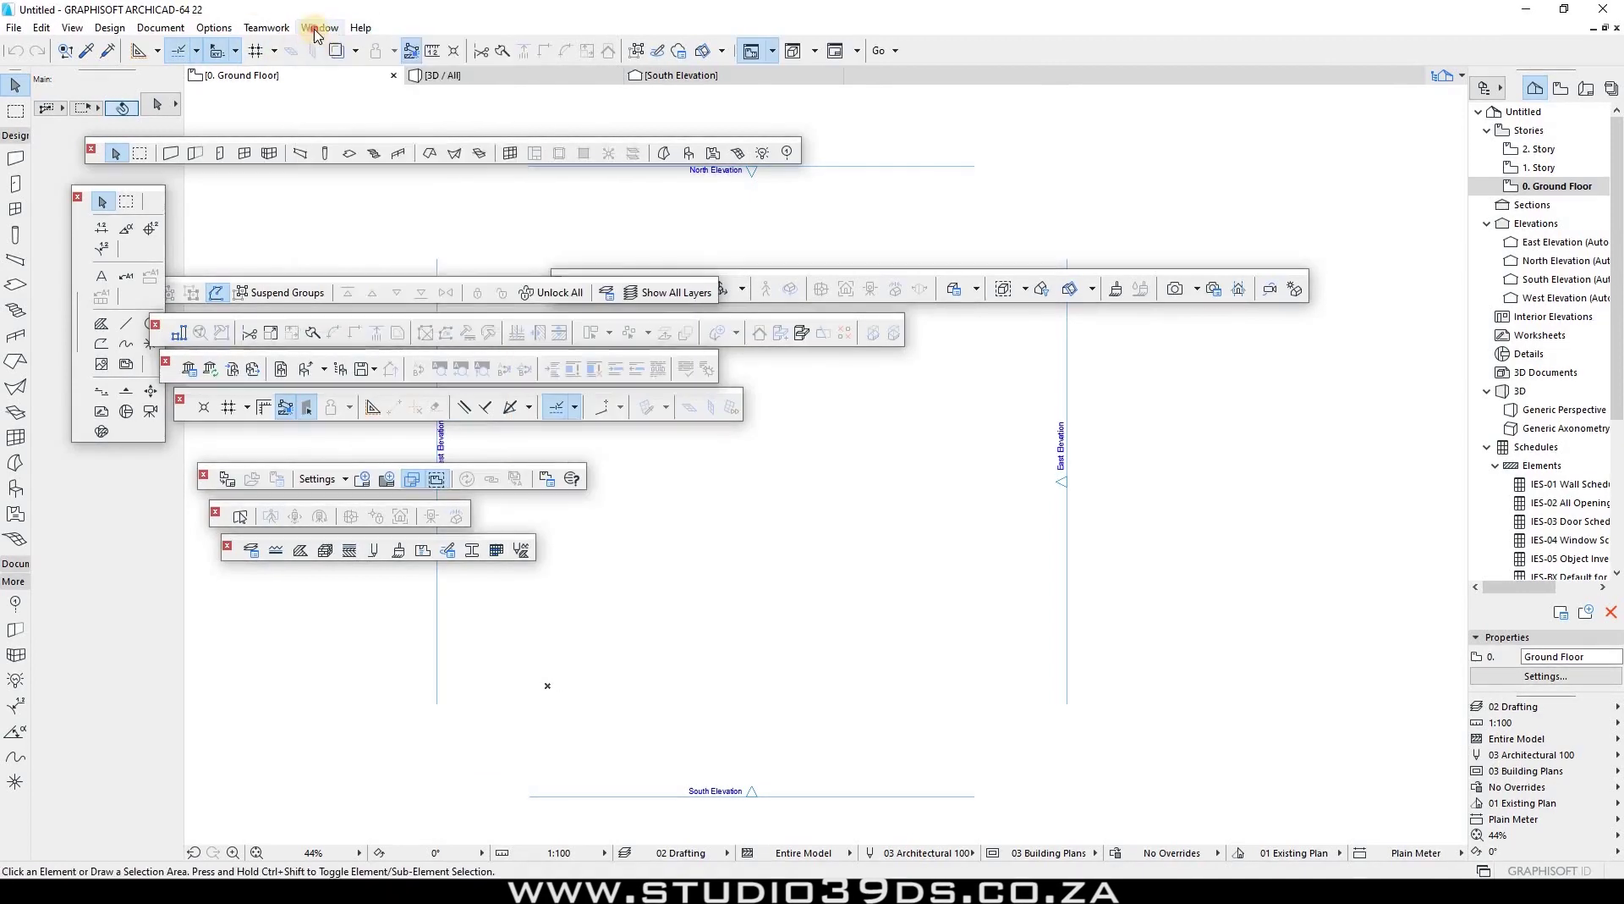
left_click(320, 27)
left_click(591, 461)
left_click(320, 27)
left_click(558, 482)
left_click(309, 28)
left_click(660, 524)
left_click(319, 27)
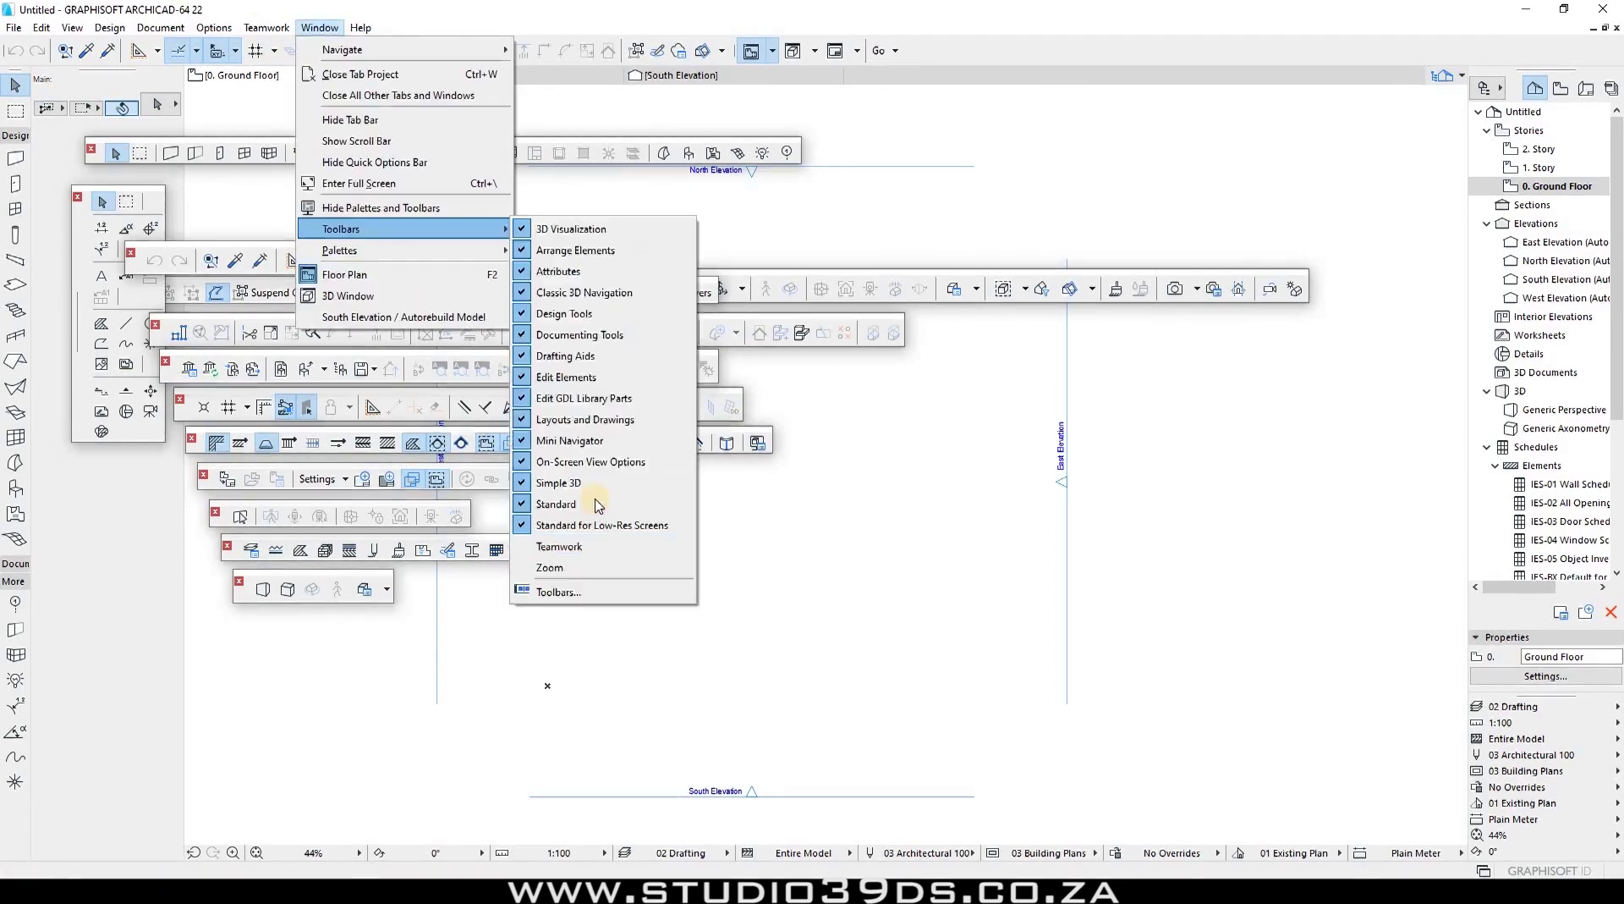
left_click(575, 546)
left_click(320, 27)
left_click(575, 440)
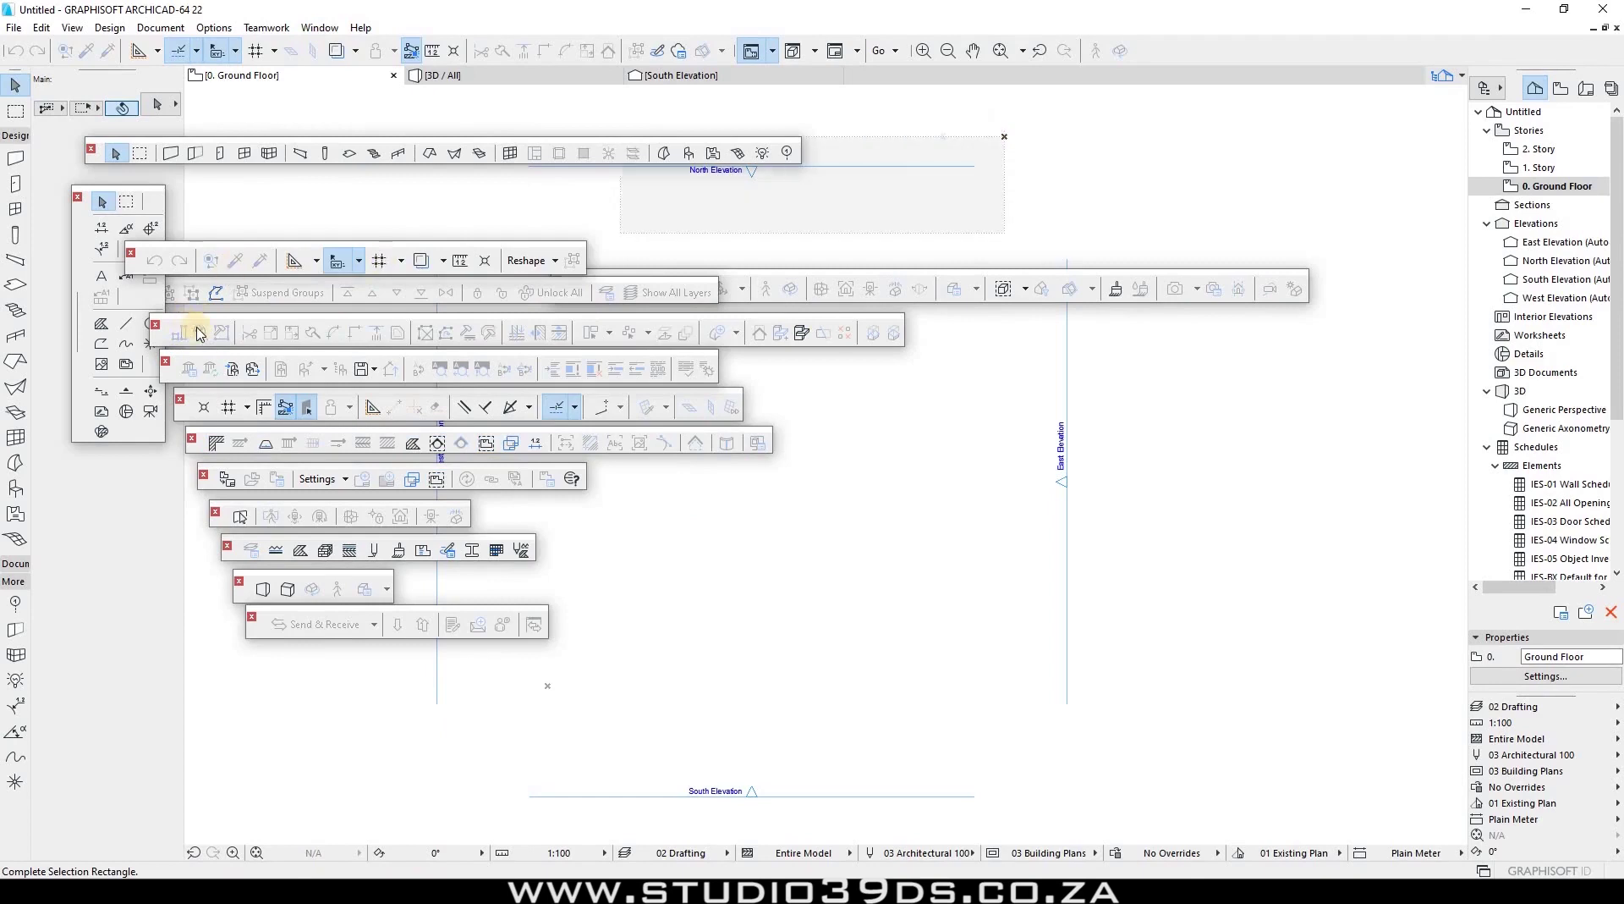
Spread out the Undo and Reshape, 3D Window, tool palette and Suspend Groups toolbars.
left_click(1033, 146)
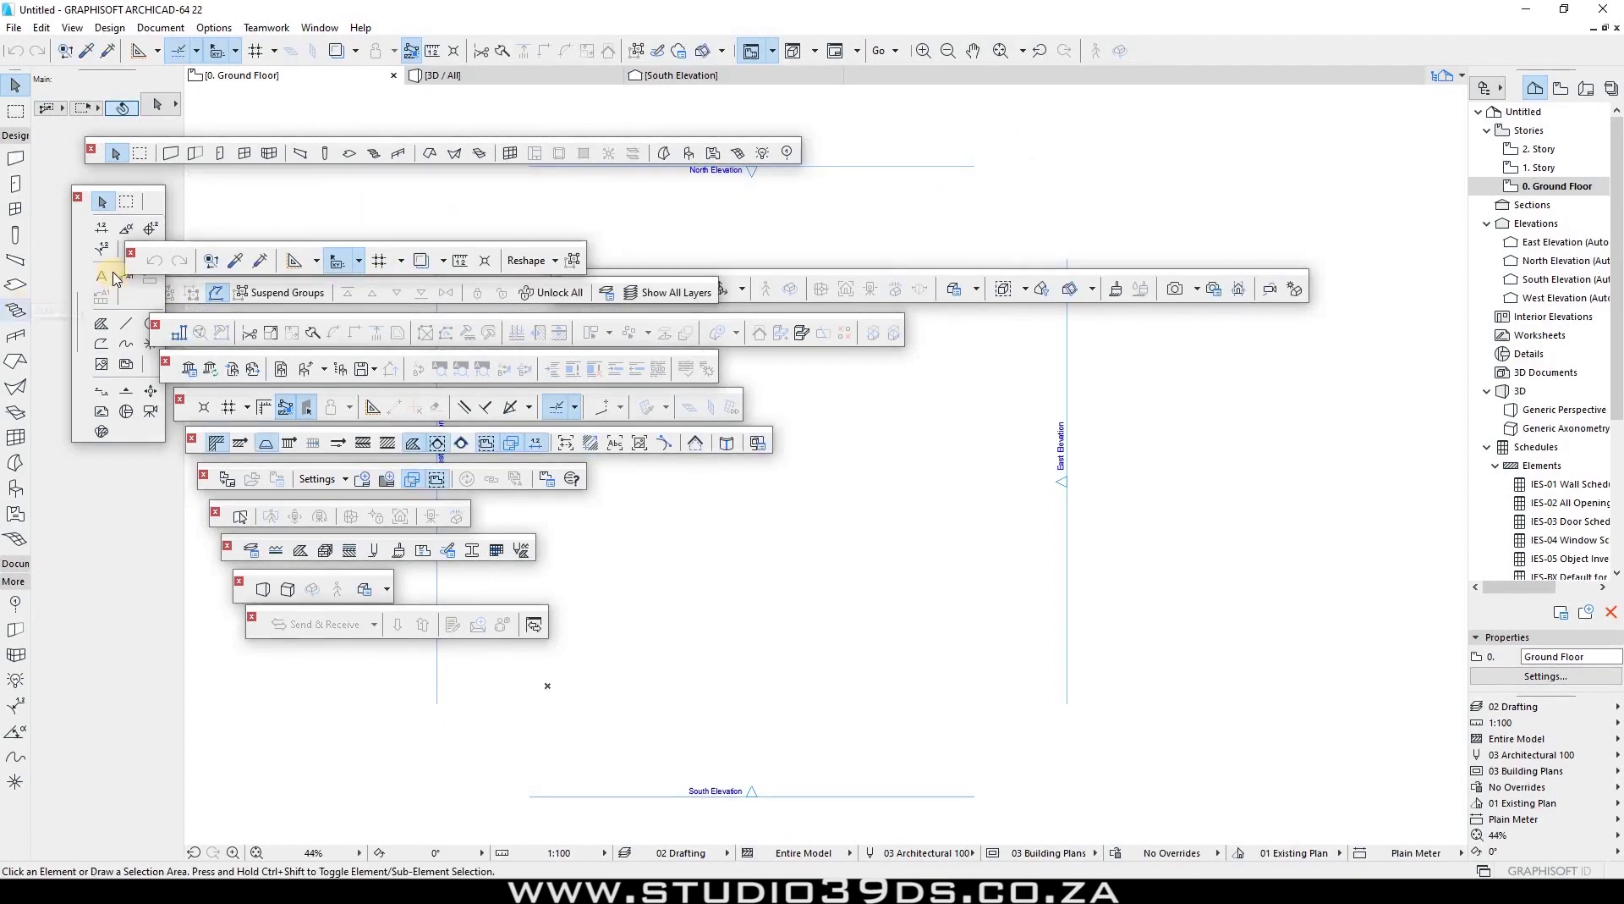
left_click_drag(131, 269, 853, 138)
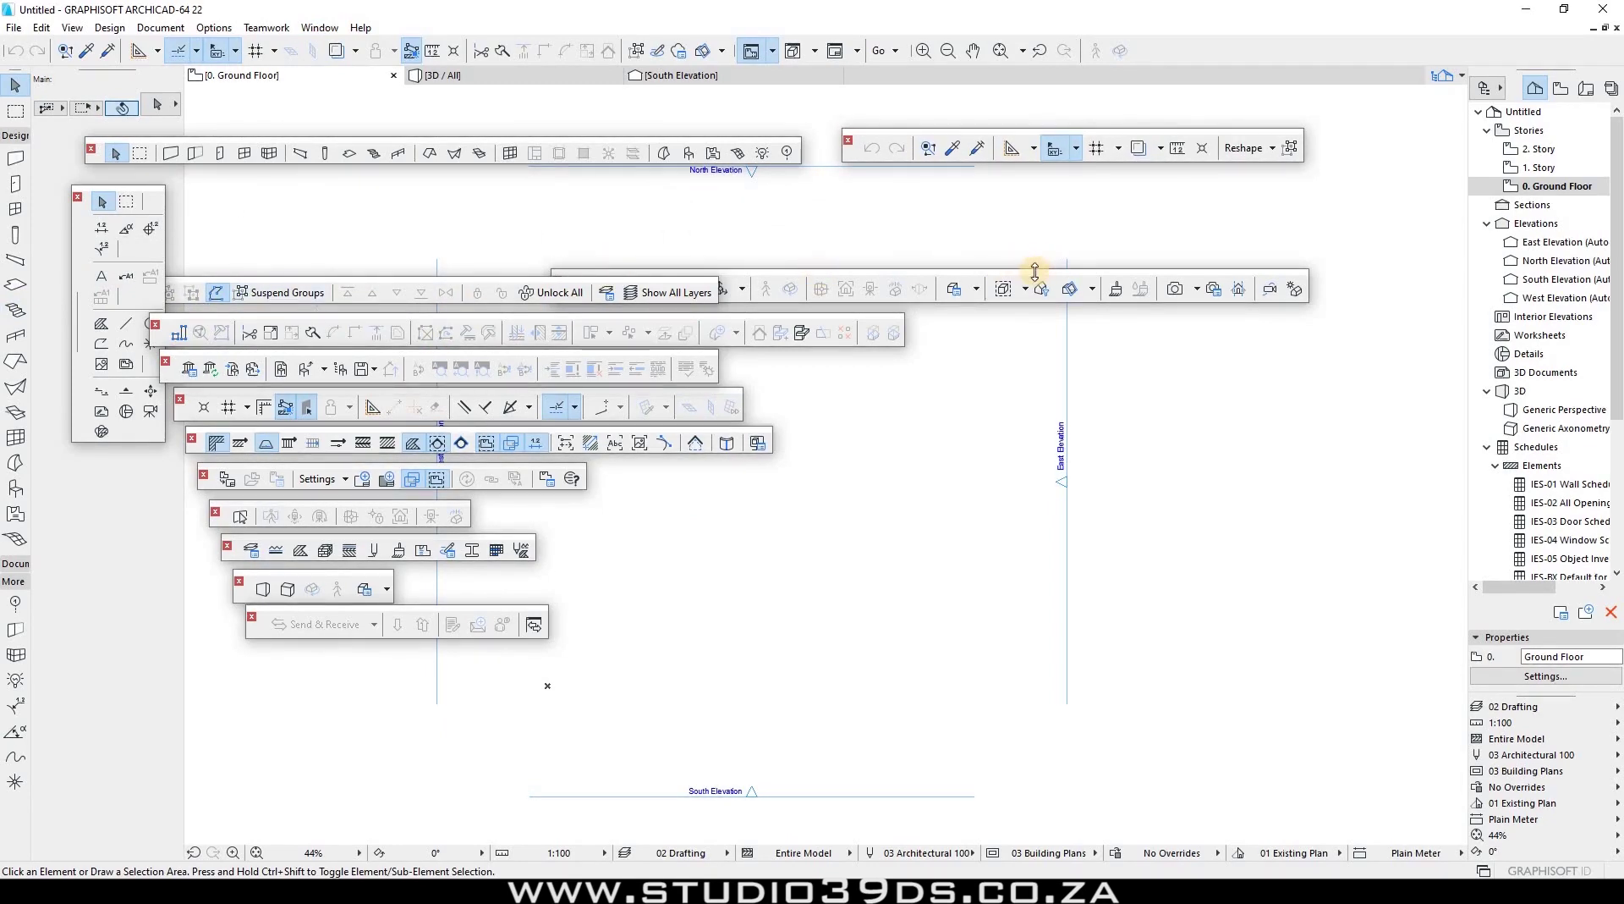
left_click(960, 277)
left_click_drag(561, 286, 624, 220)
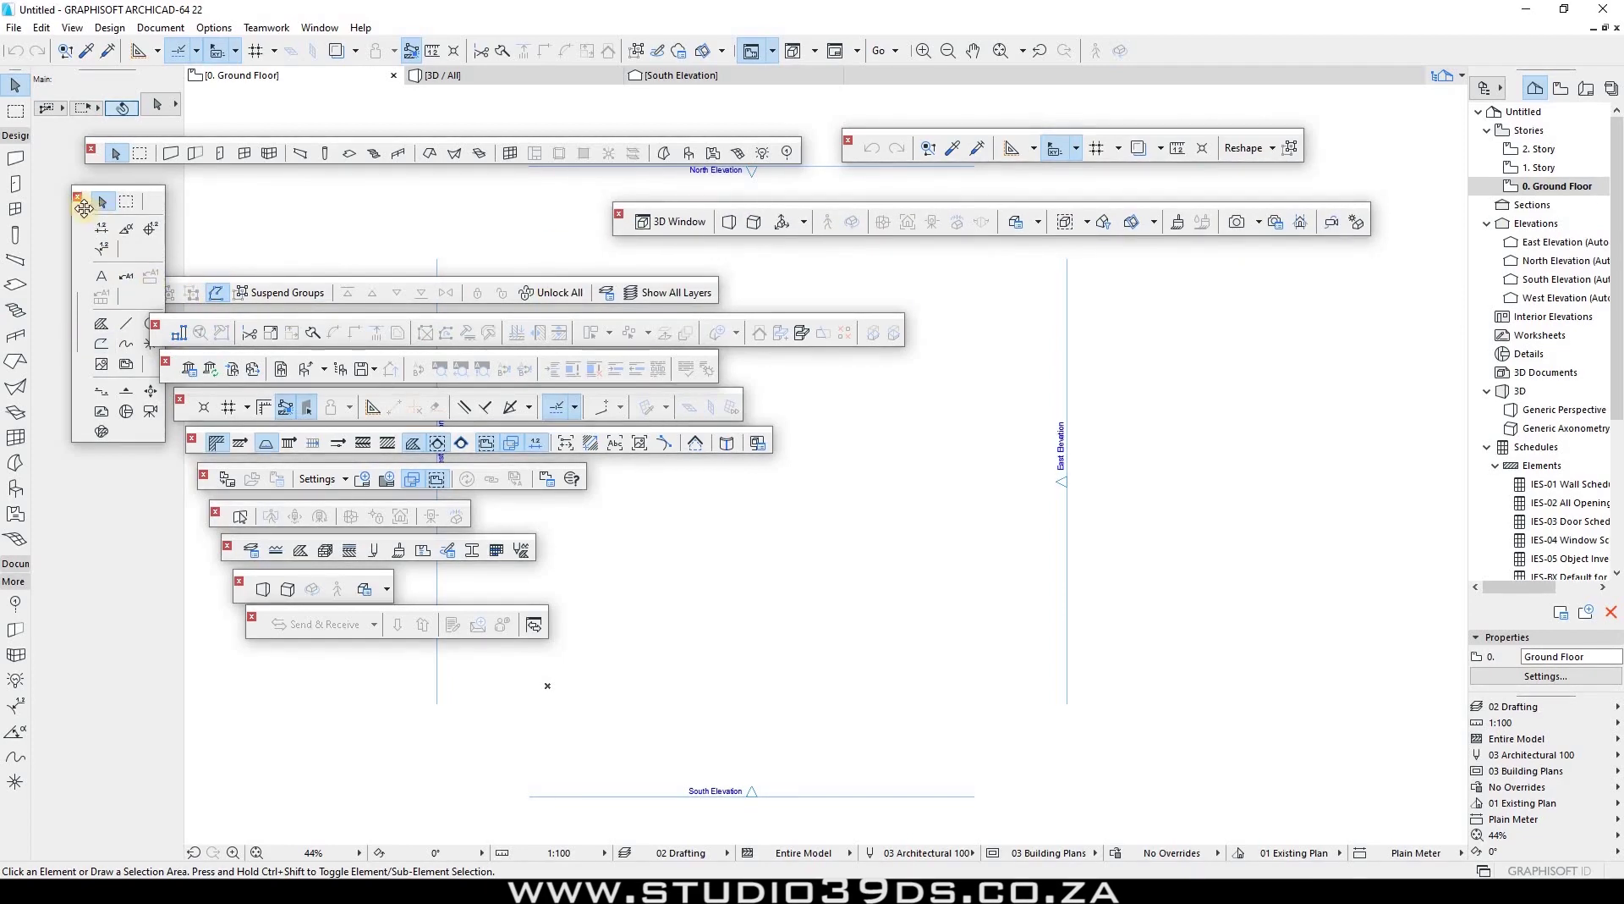
left_click_drag(55, 235, 31, 248)
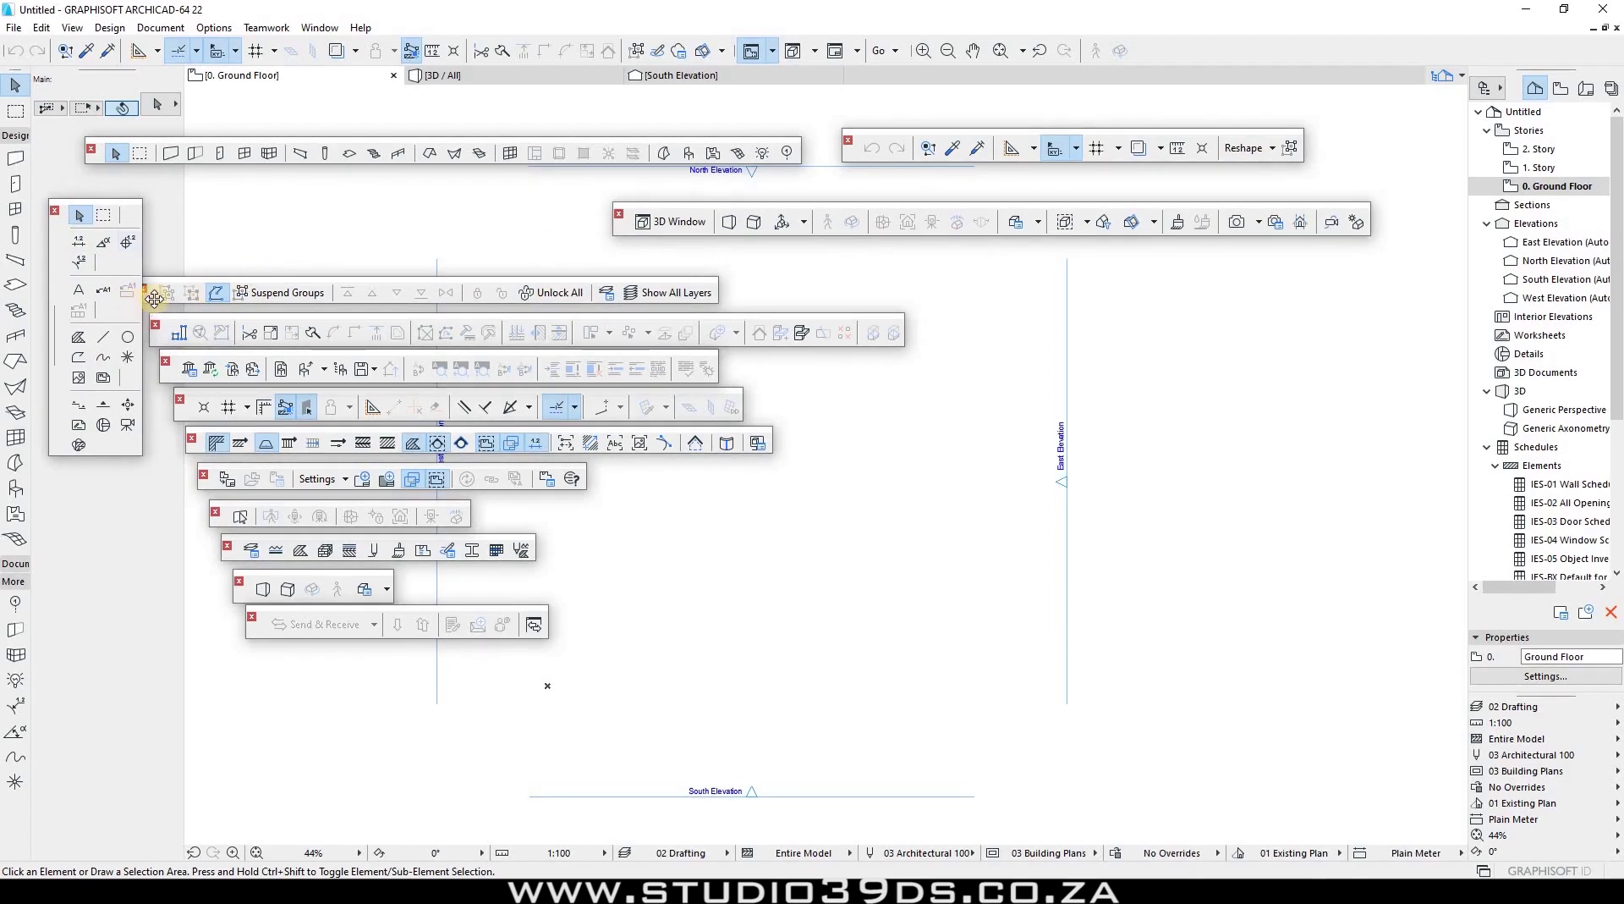
left_click_drag(149, 298, 506, 280)
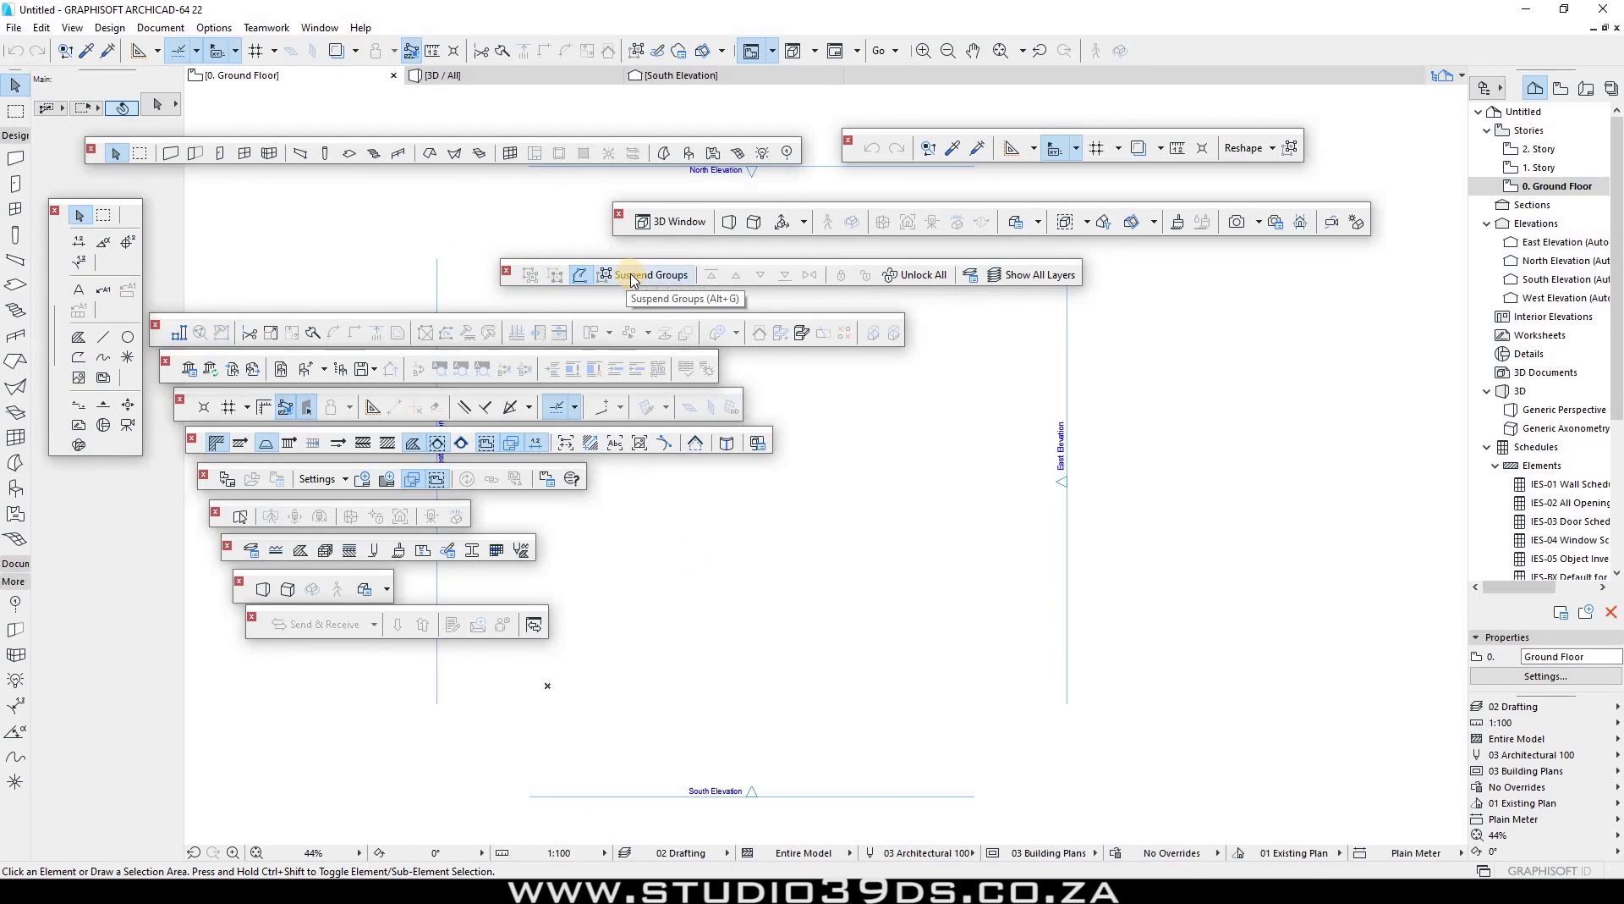
Float the zoom tools as a separate one-row toolbar and dock the 3D Window toolbar at the top.
left_click(751, 51)
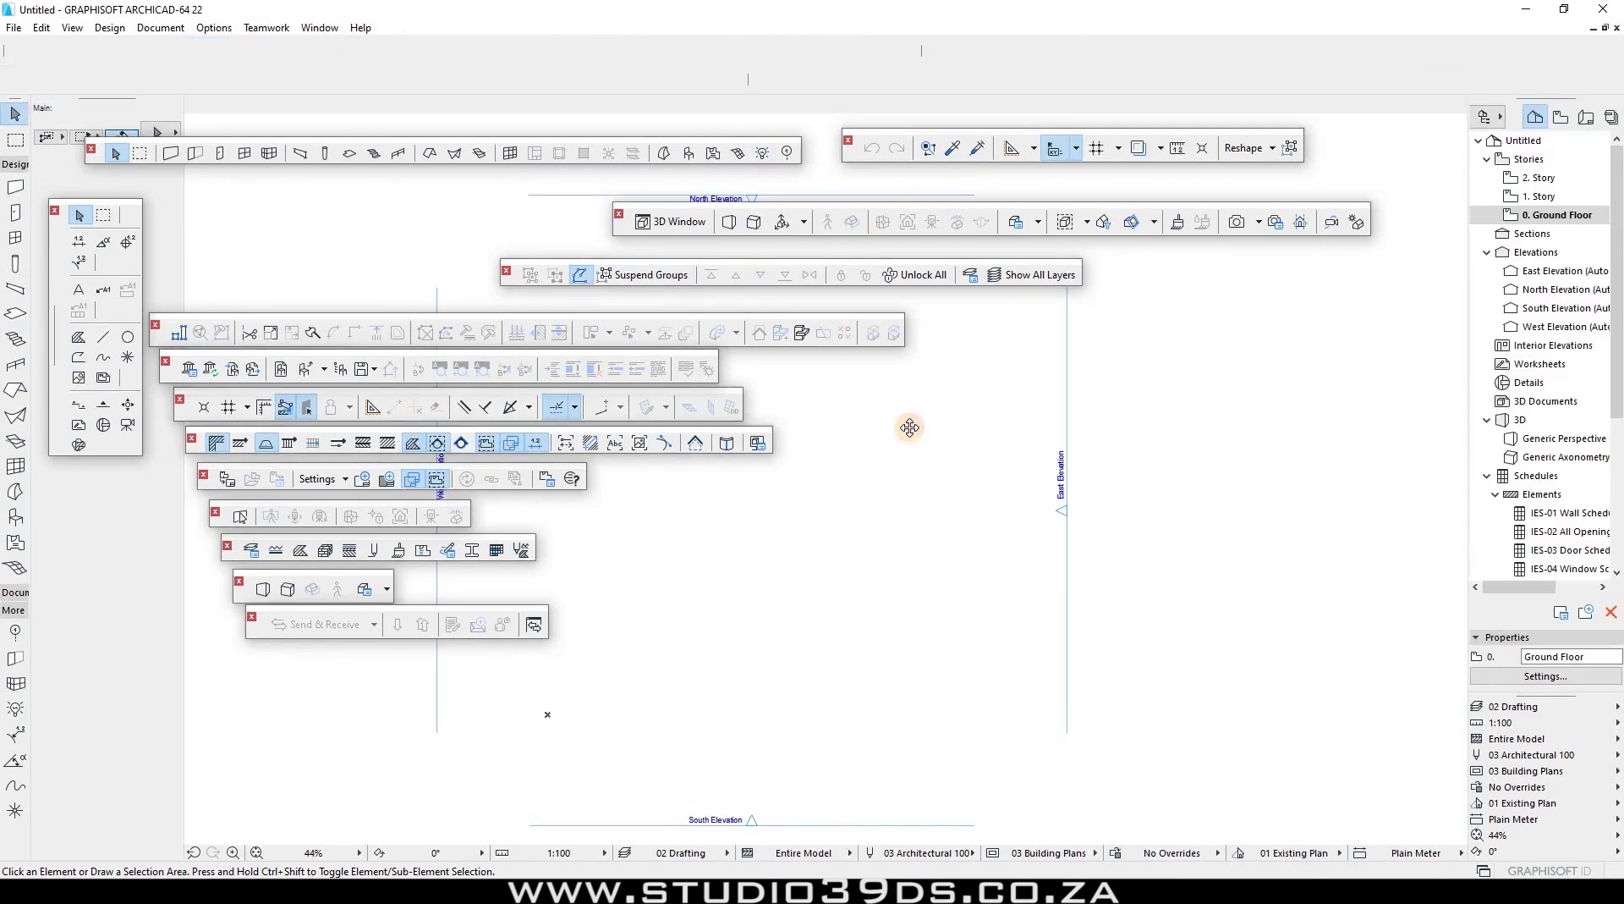
left_click_drag(909, 428, 914, 430)
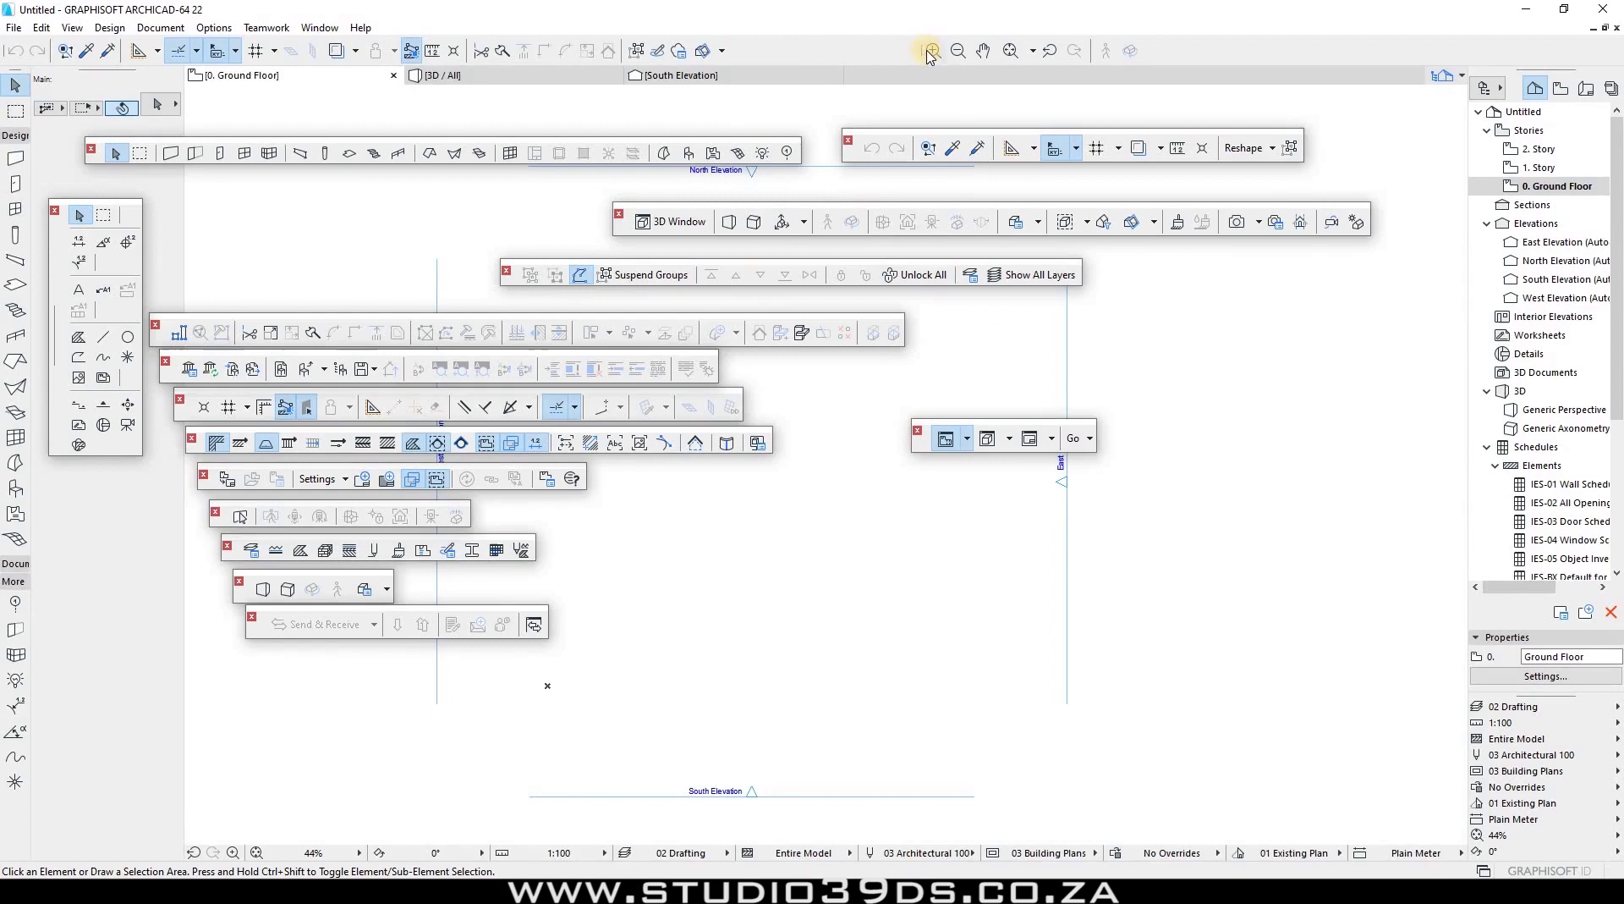
left_click_drag(920, 51, 805, 447)
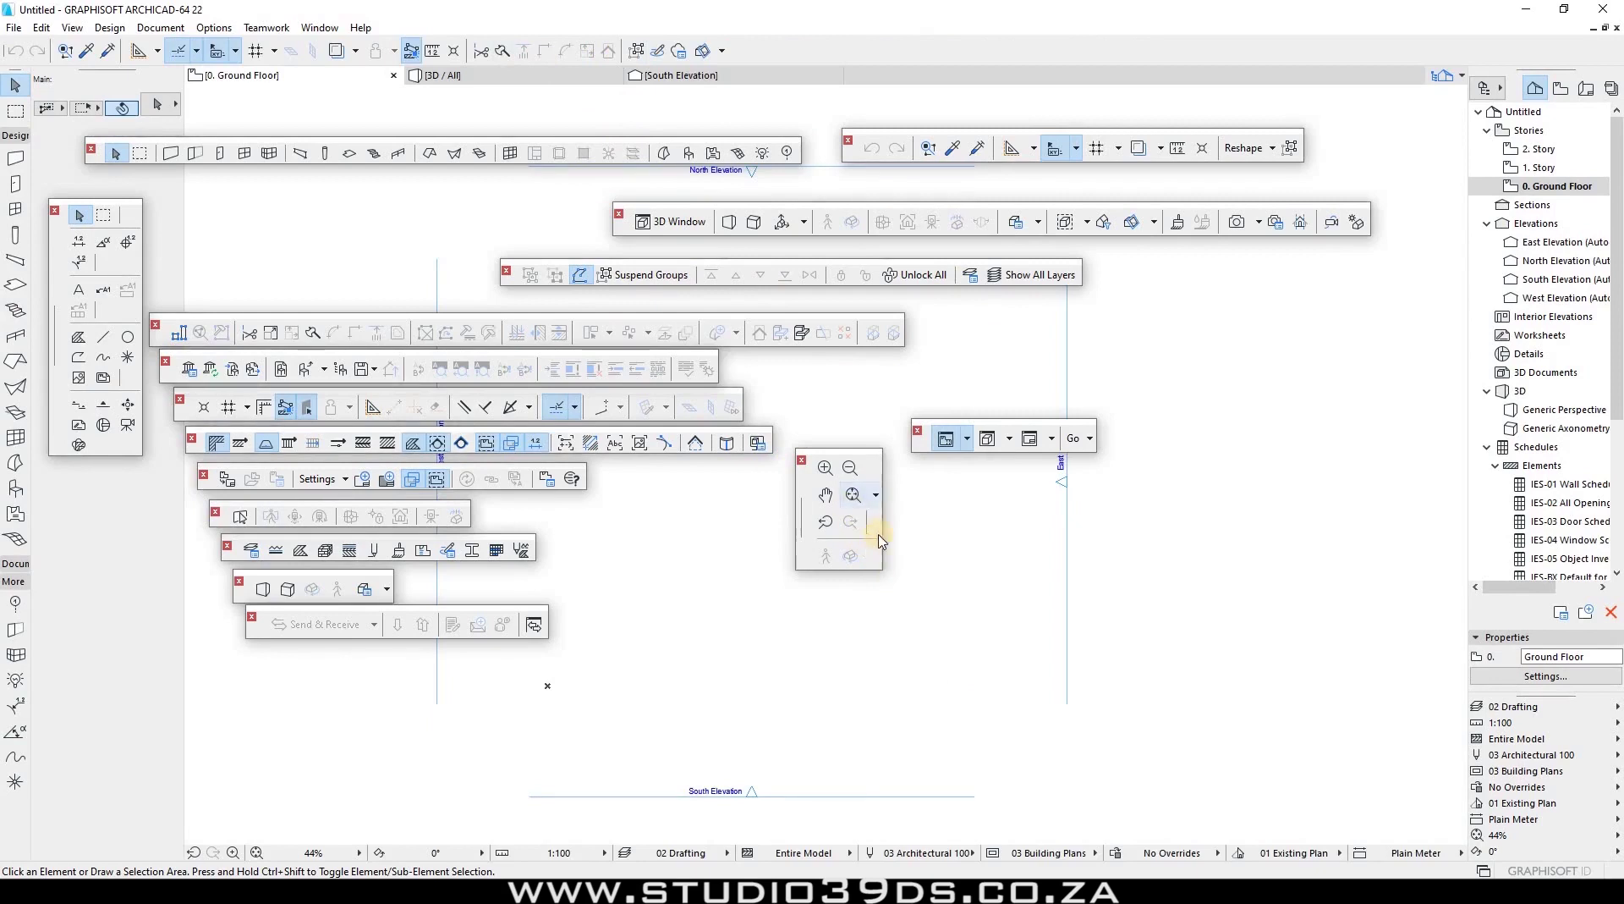
left_click_drag(882, 526, 1233, 508)
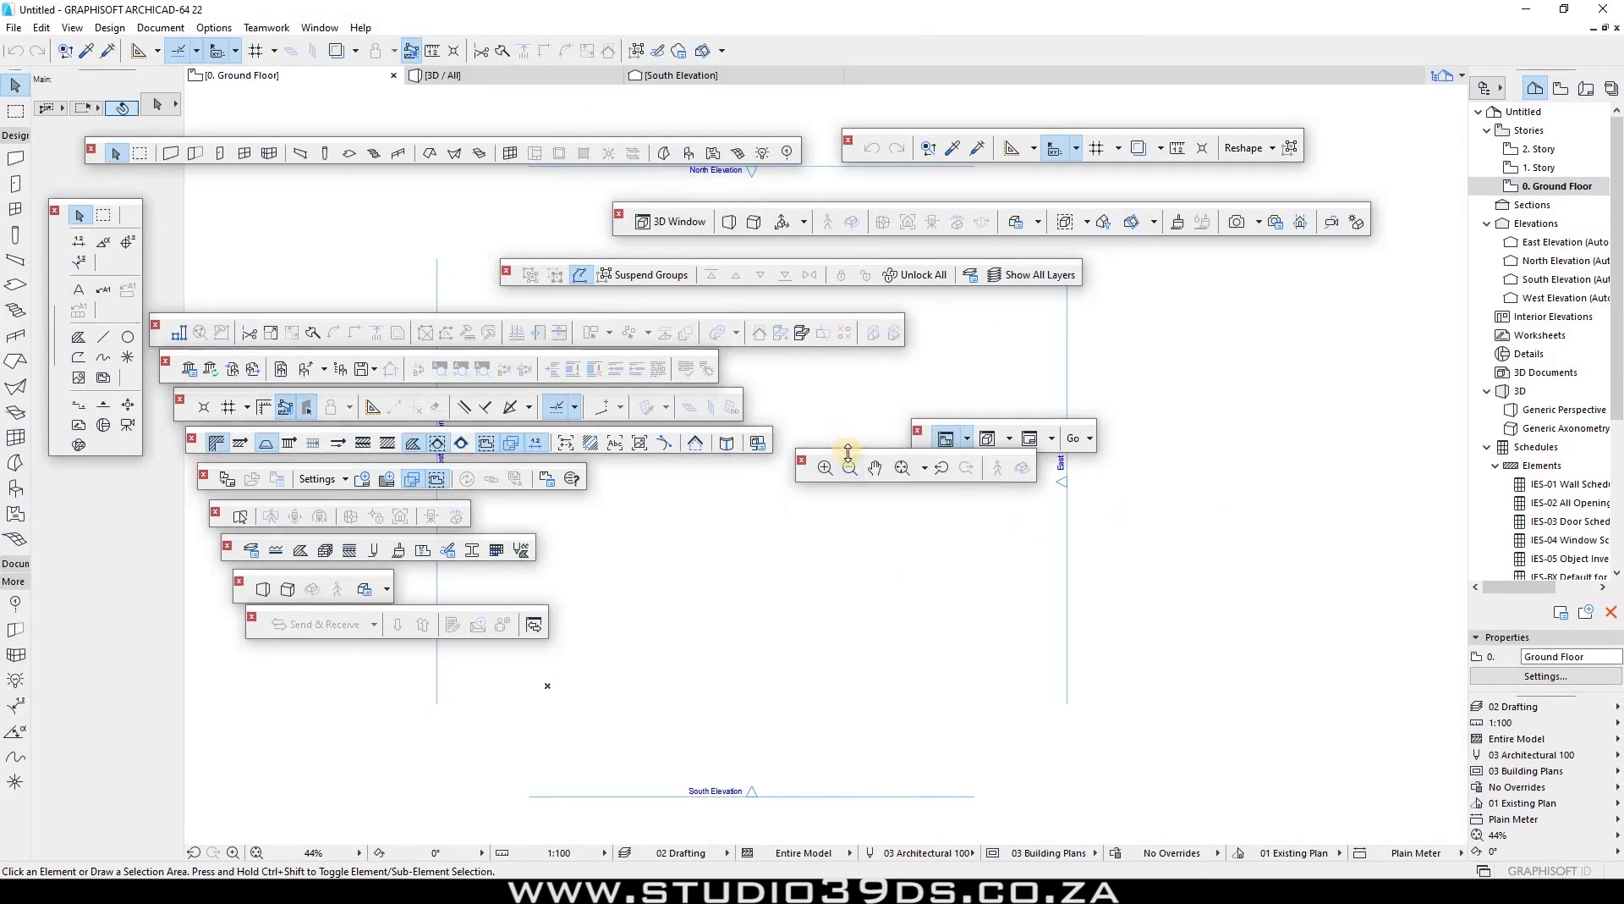
left_click_drag(877, 488, 1091, 480)
left_click_drag(799, 574, 797, 573)
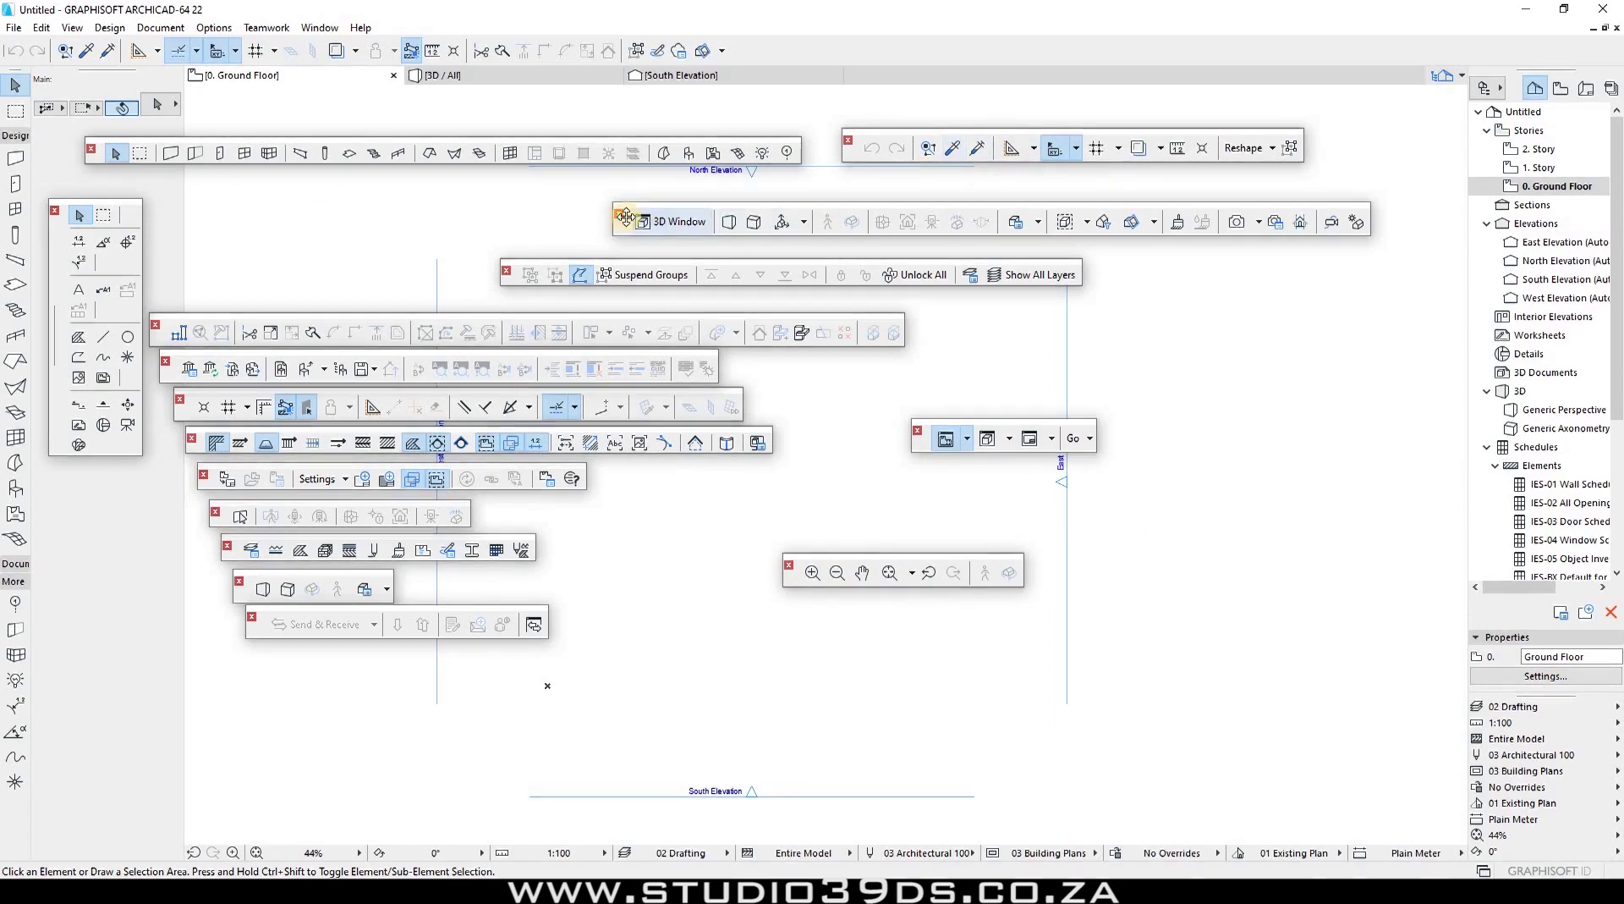
left_click_drag(631, 228, 744, 62)
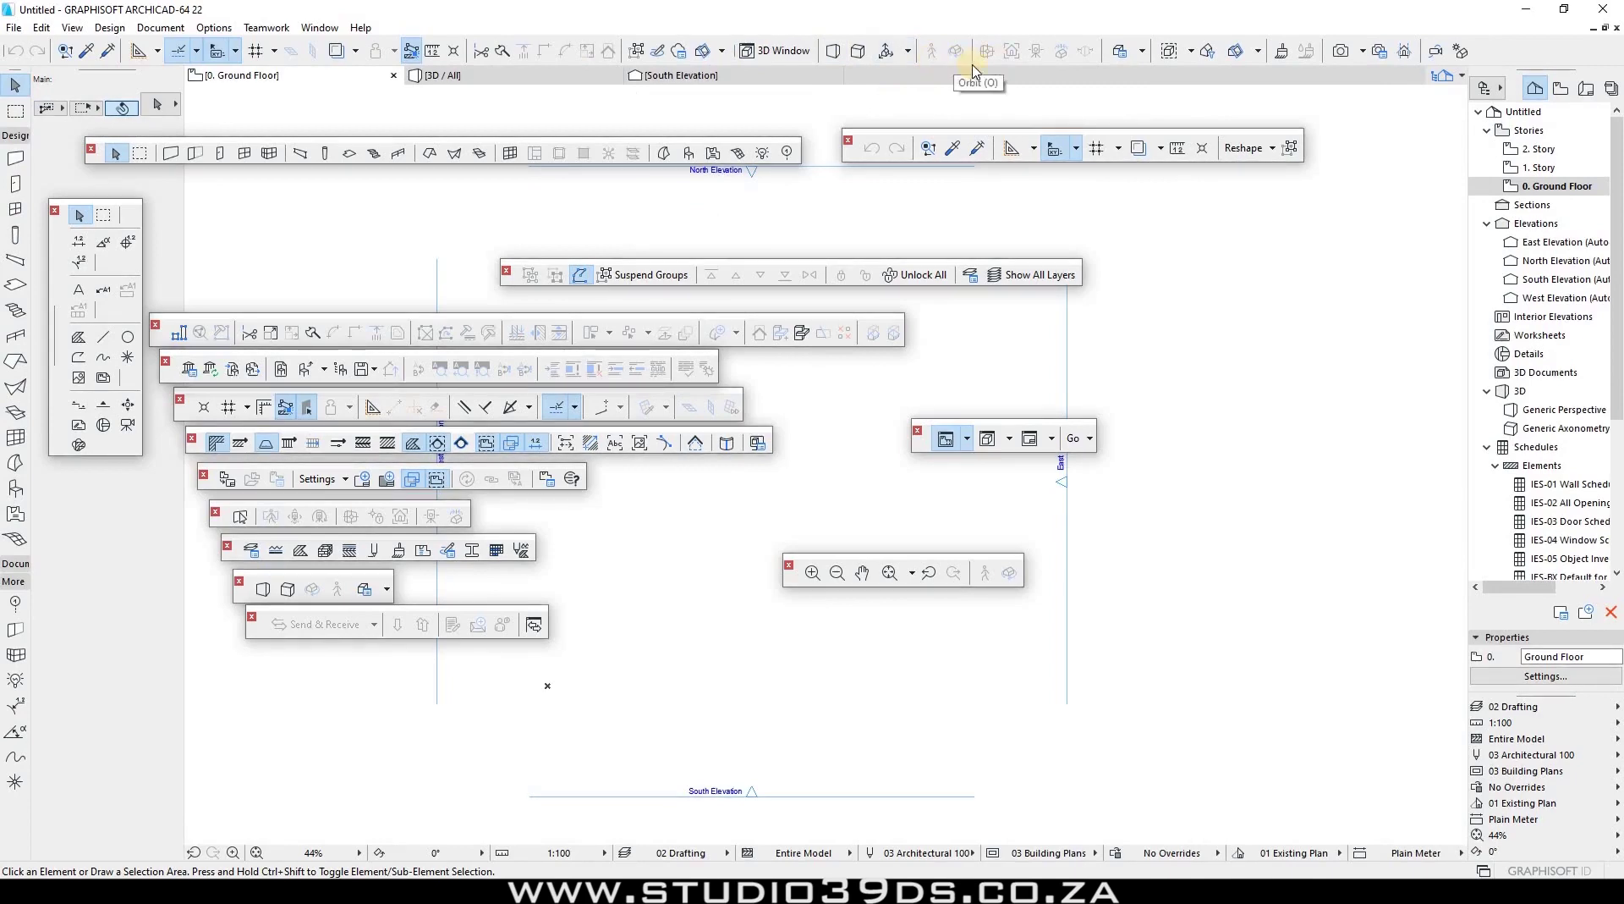
left_click(886, 54)
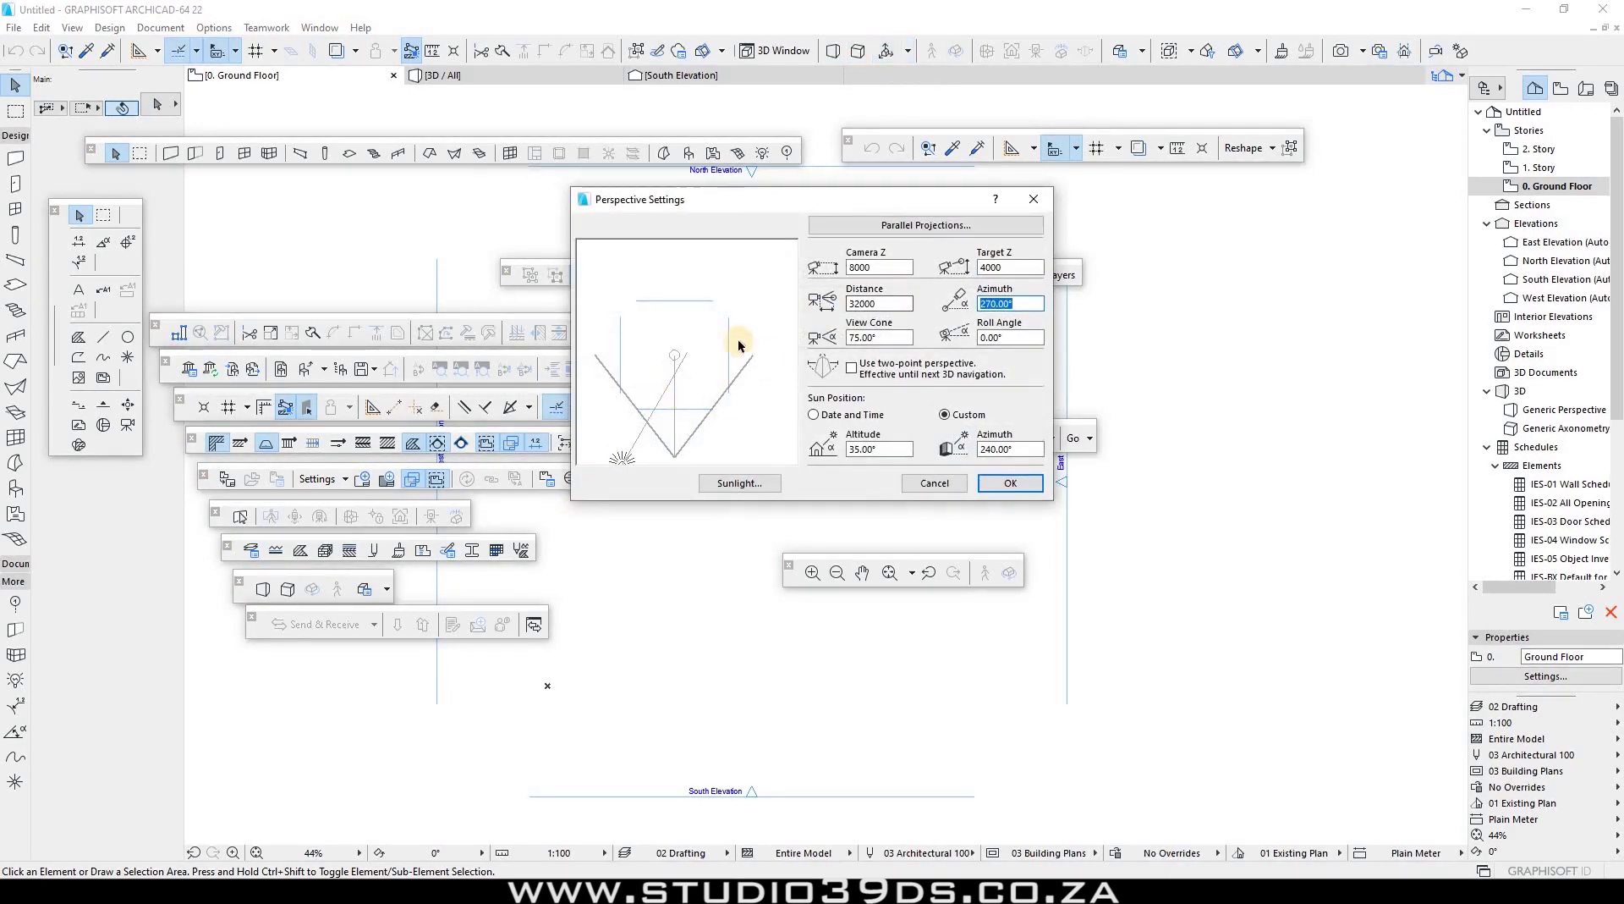
left_click(936, 483)
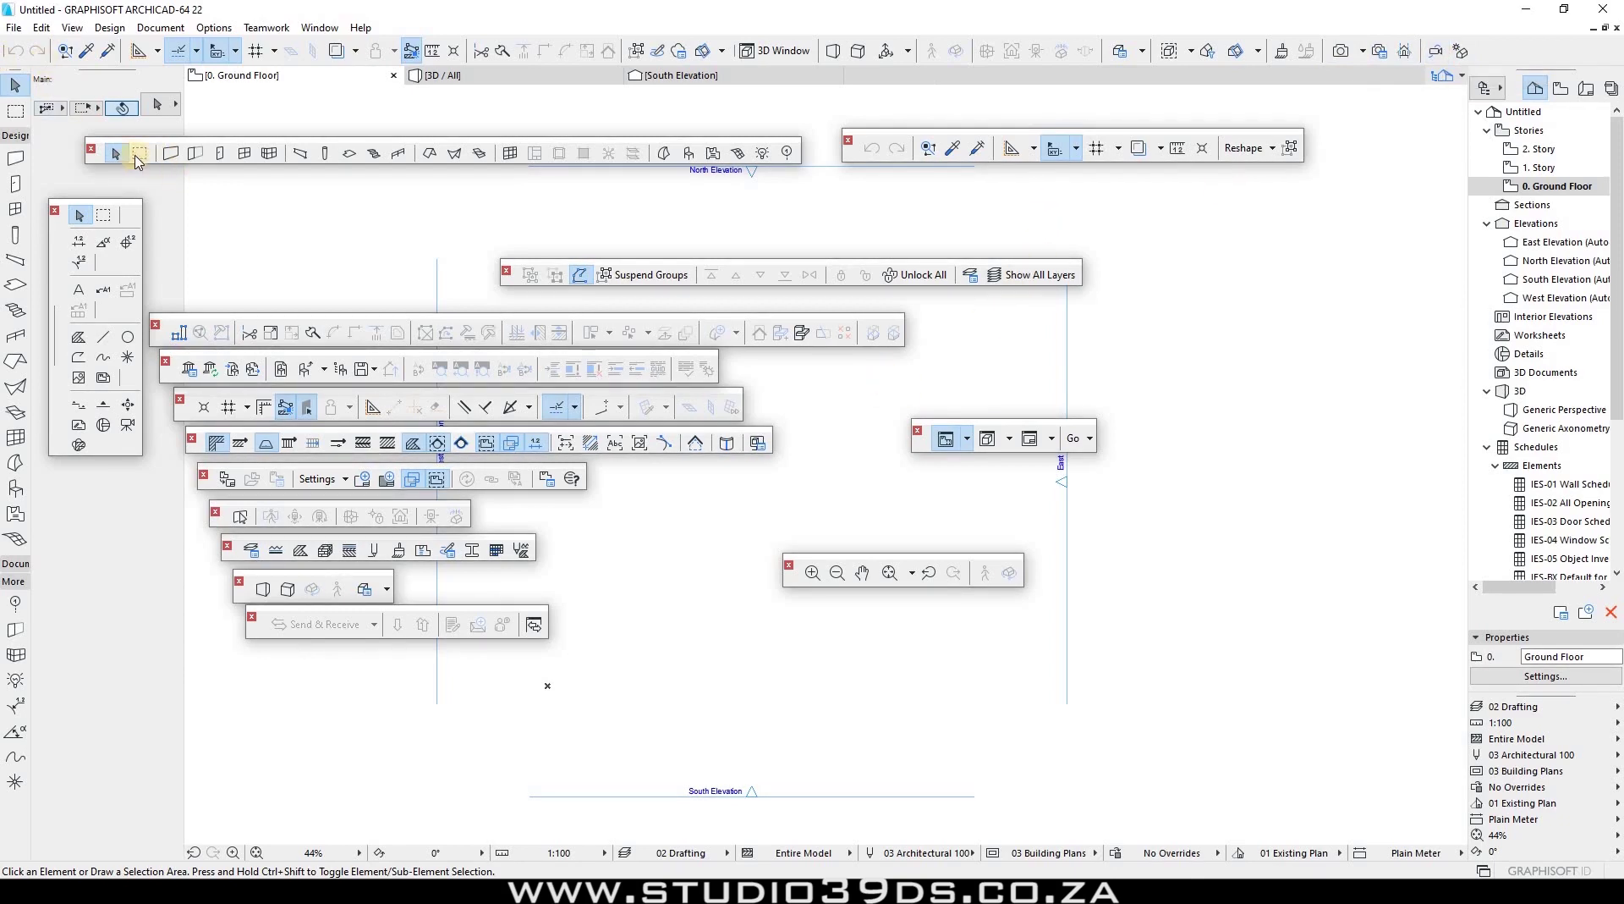
Close the Design tools toolbar and floating tool palette, and dock the Suspend Groups toolbar.
left_click_drag(93, 157, 288, 195)
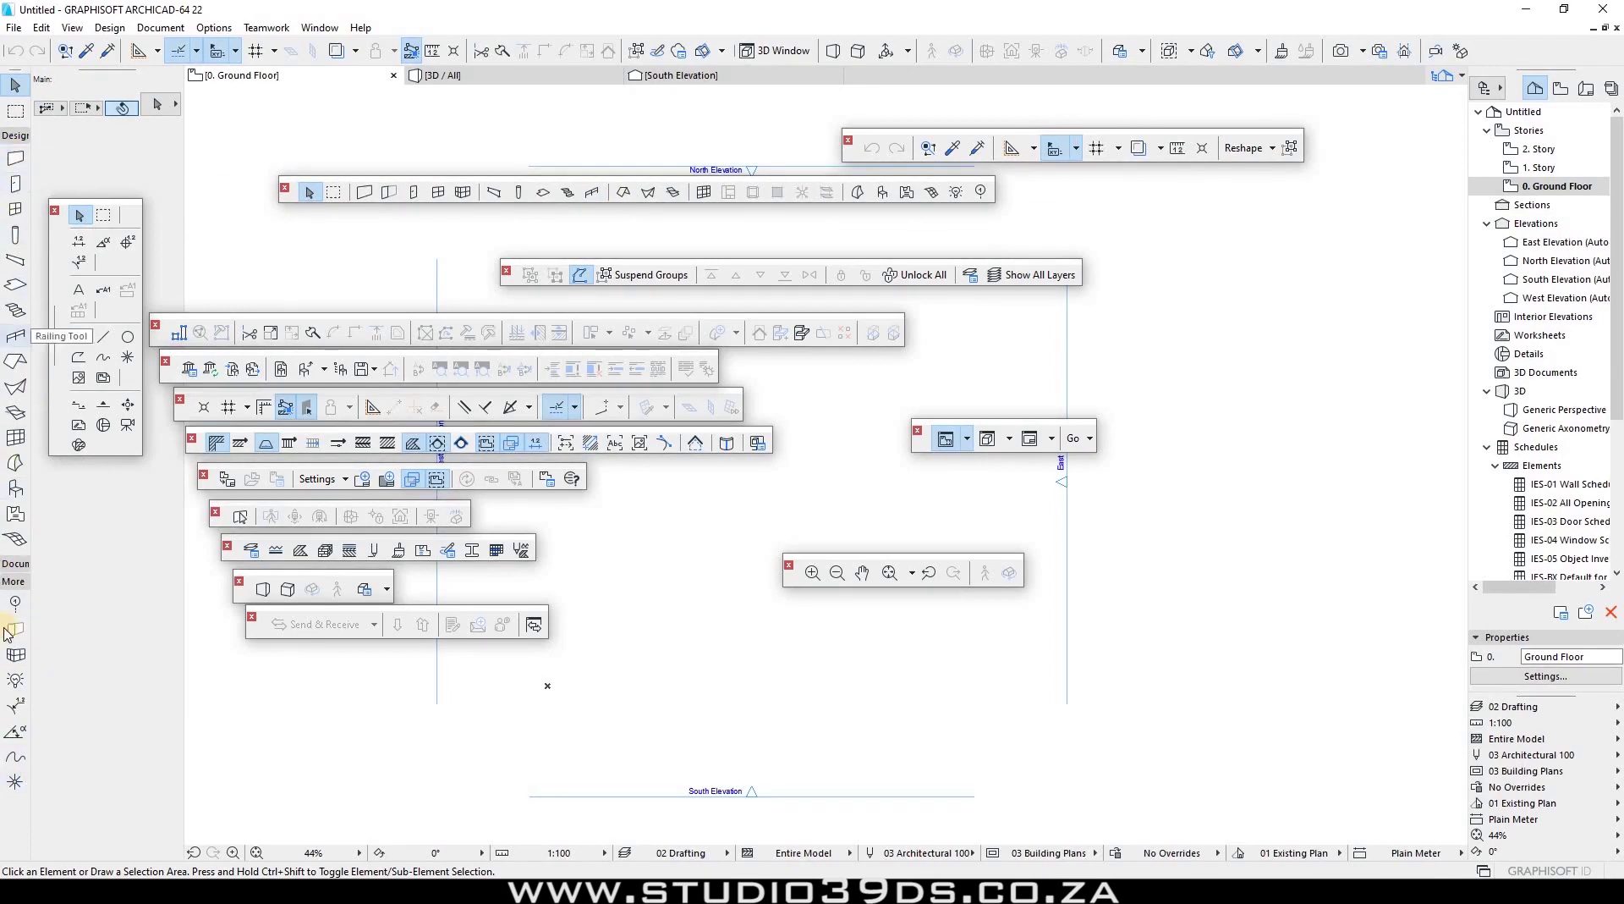
left_click(285, 187)
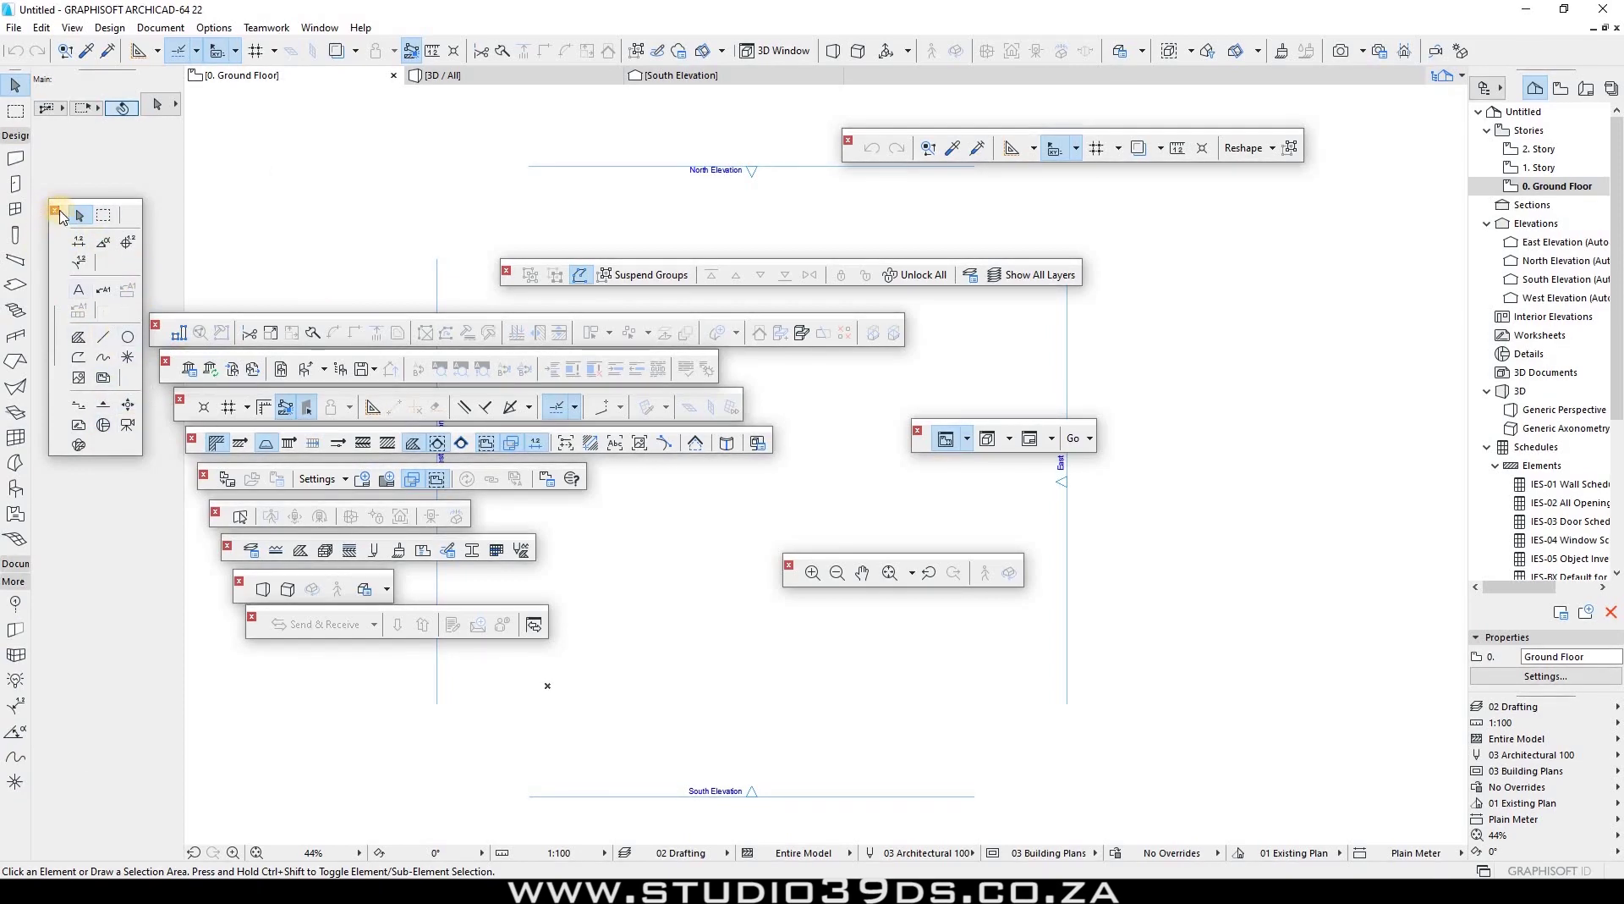
left_click(54, 212)
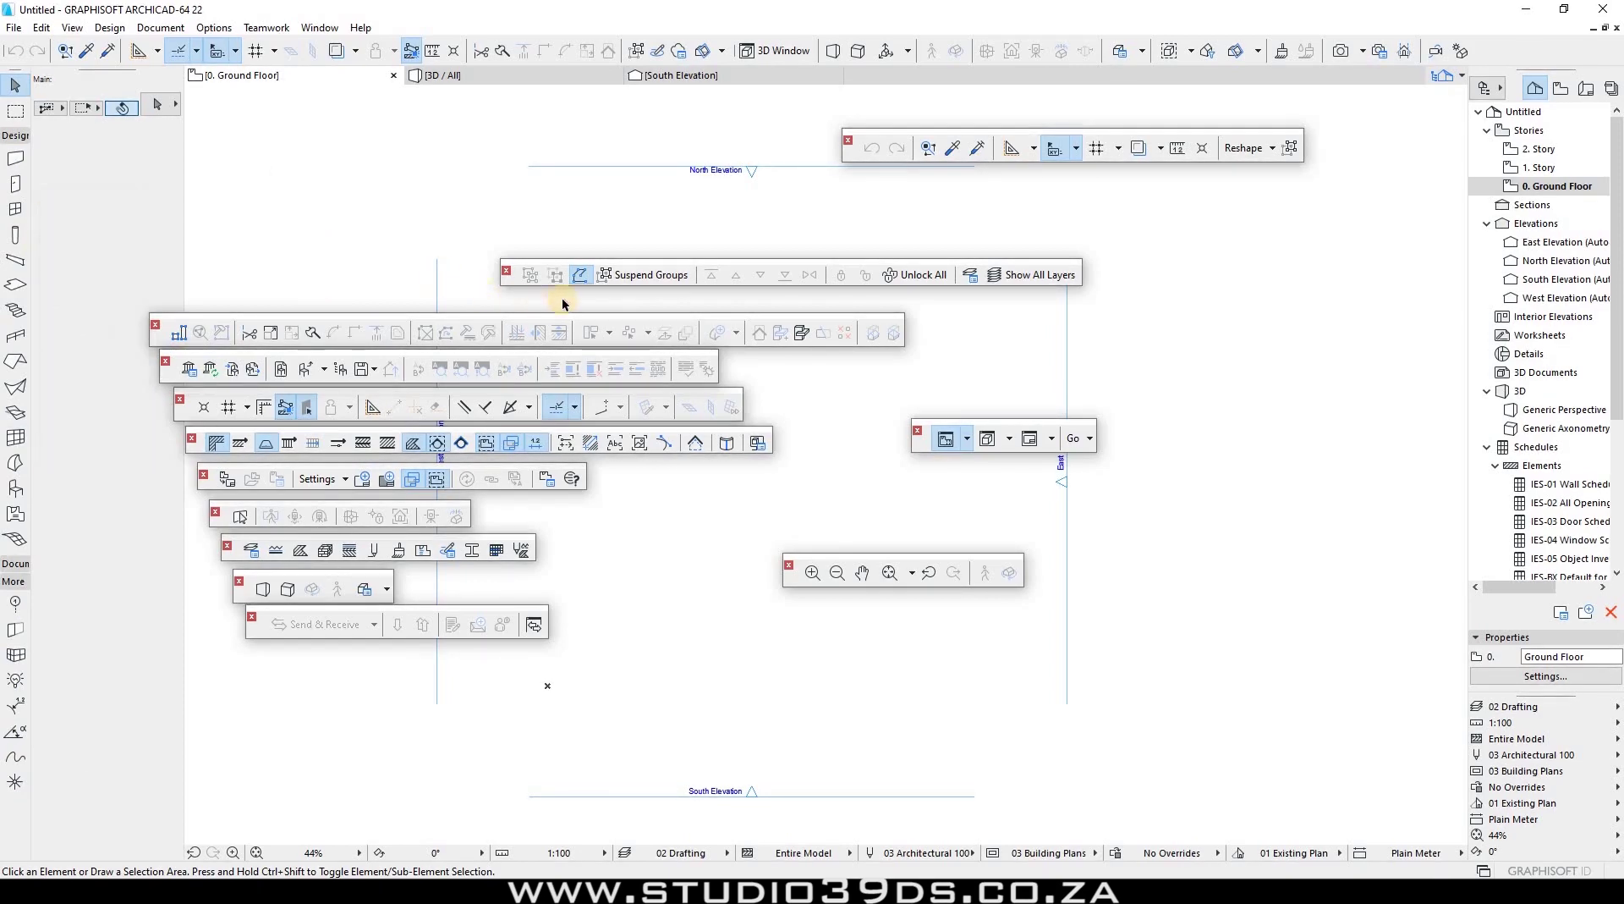
left_click_drag(513, 284, 479, 78)
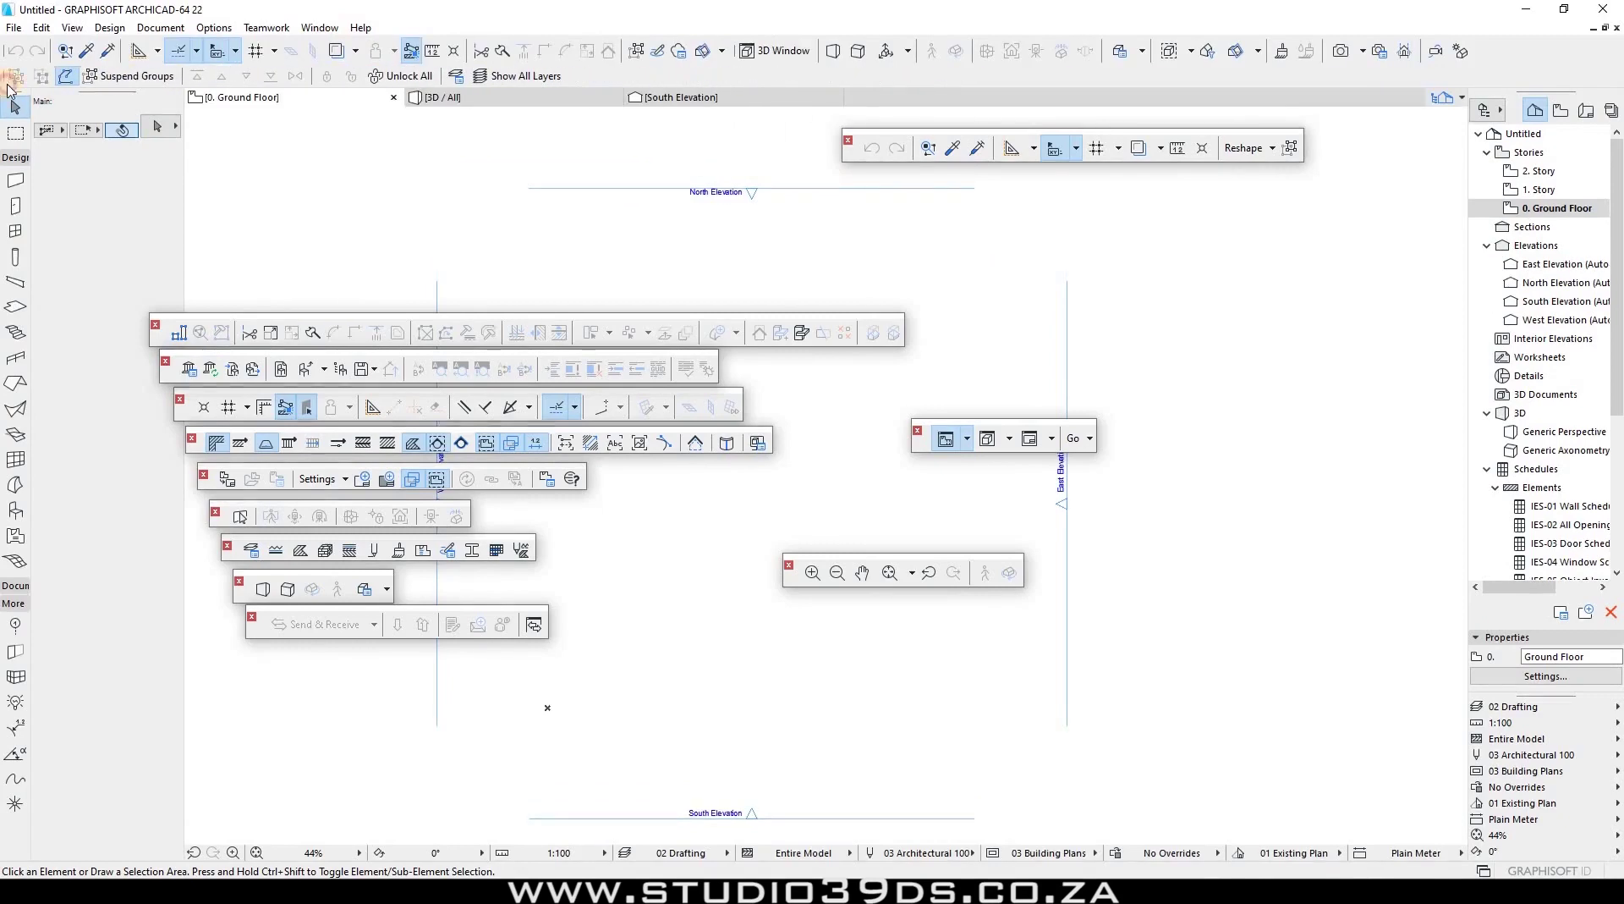
Close two more floating toolbars, including the Go navigation toolbar, and switch the Navigator to Layout Book.
left_click_drag(162, 340, 495, 265)
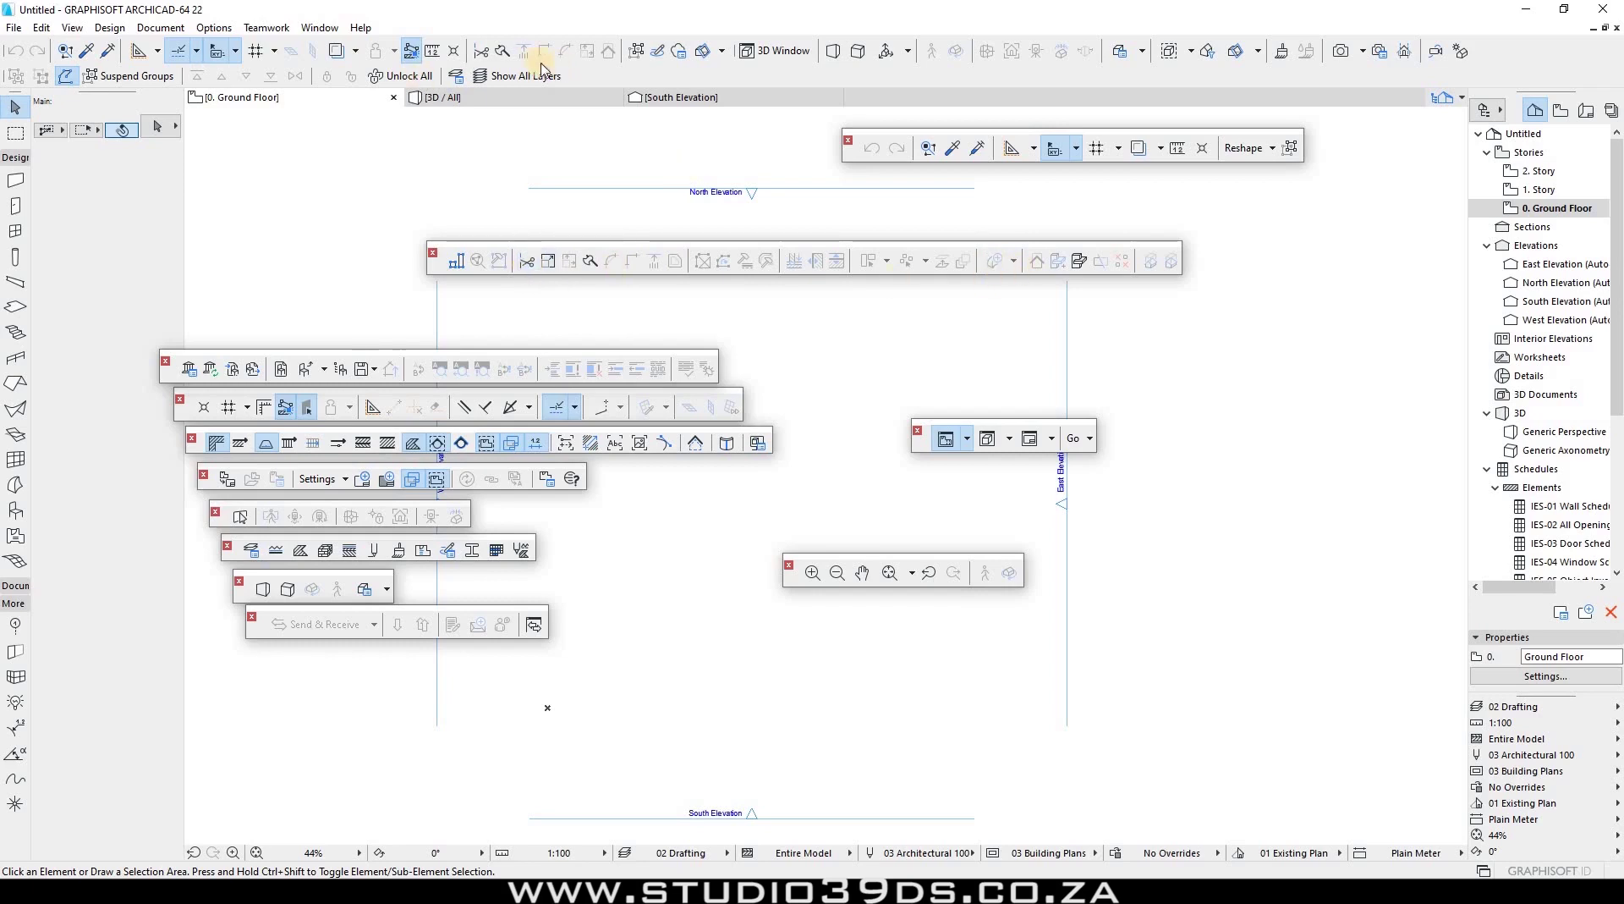
left_click(431, 249)
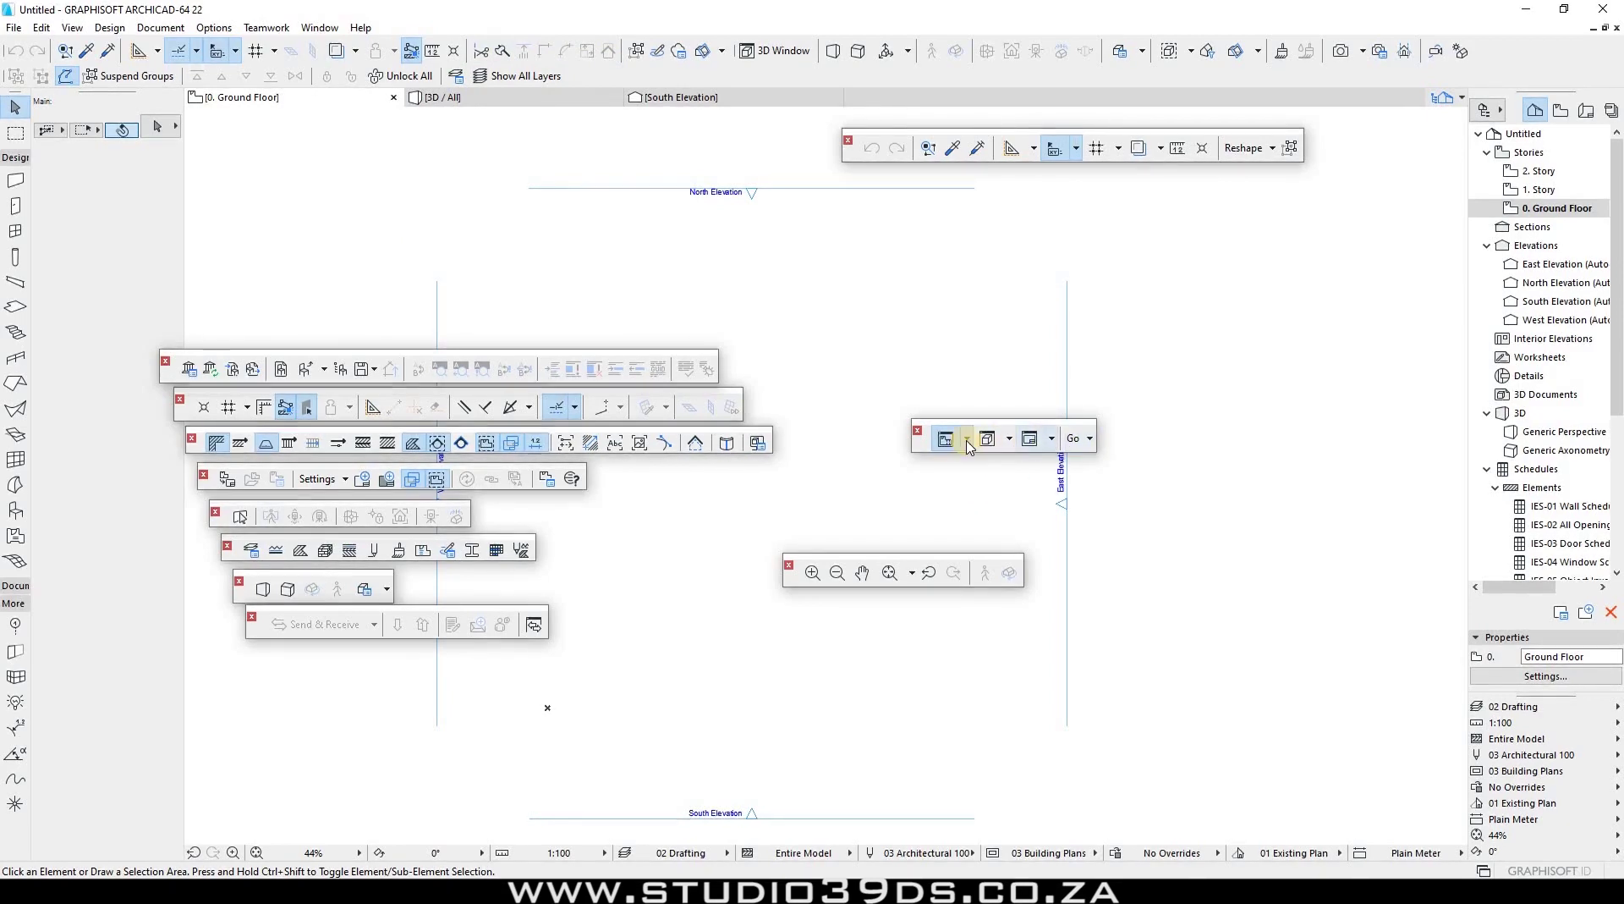
left_click(918, 428)
left_click(1558, 112)
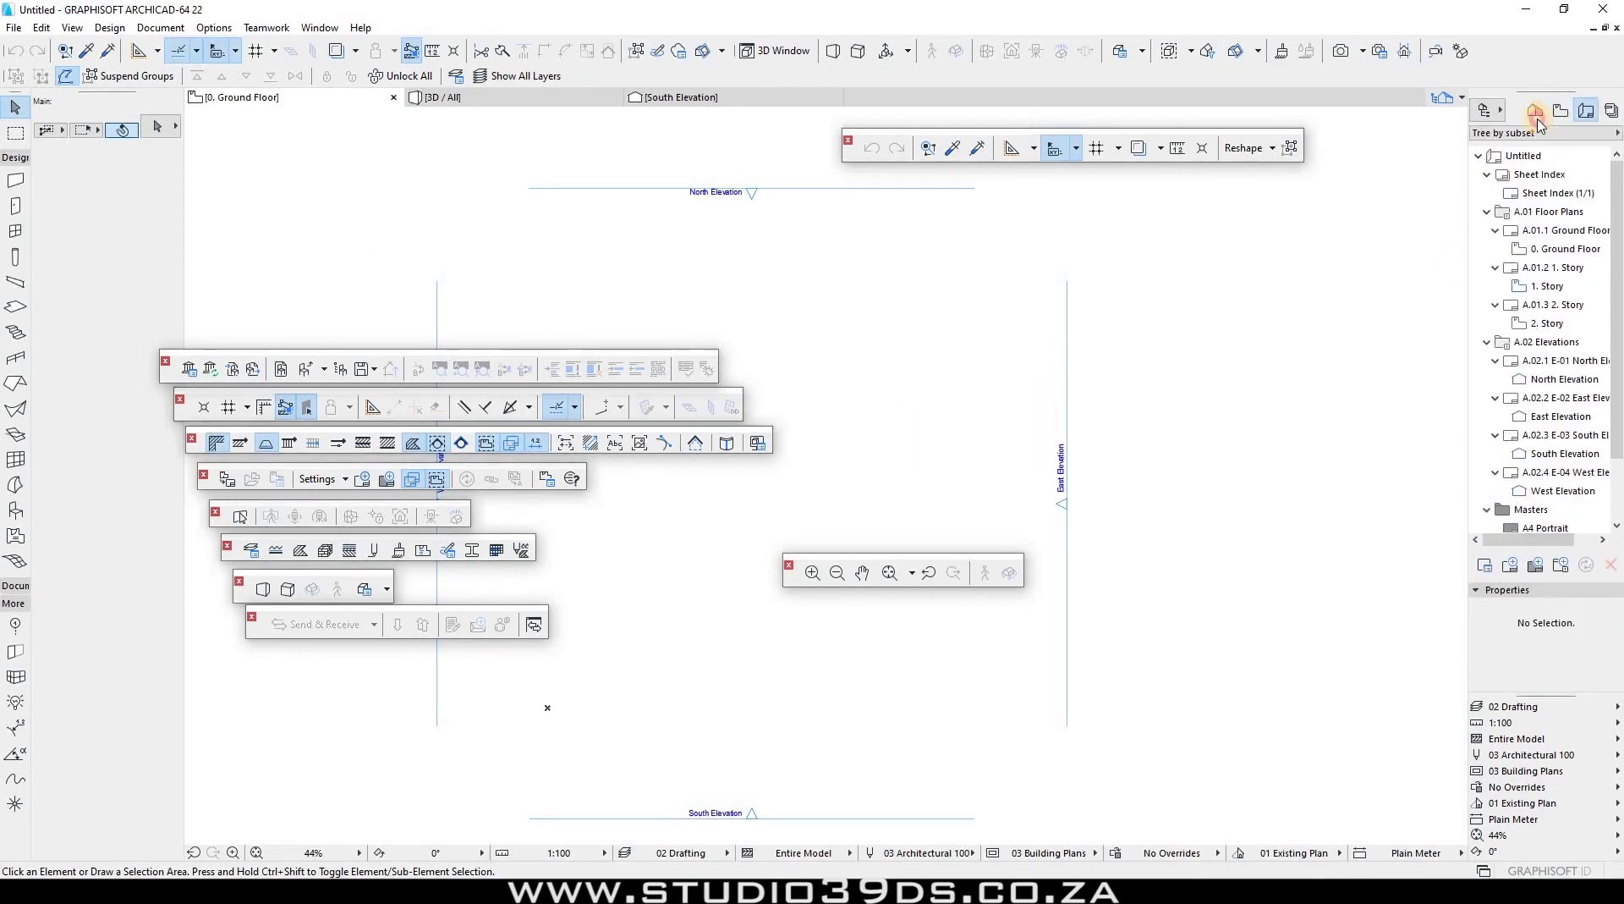
Return the Navigator to the Project Map and check the Find Selection element-type list.
left_click(1535, 110)
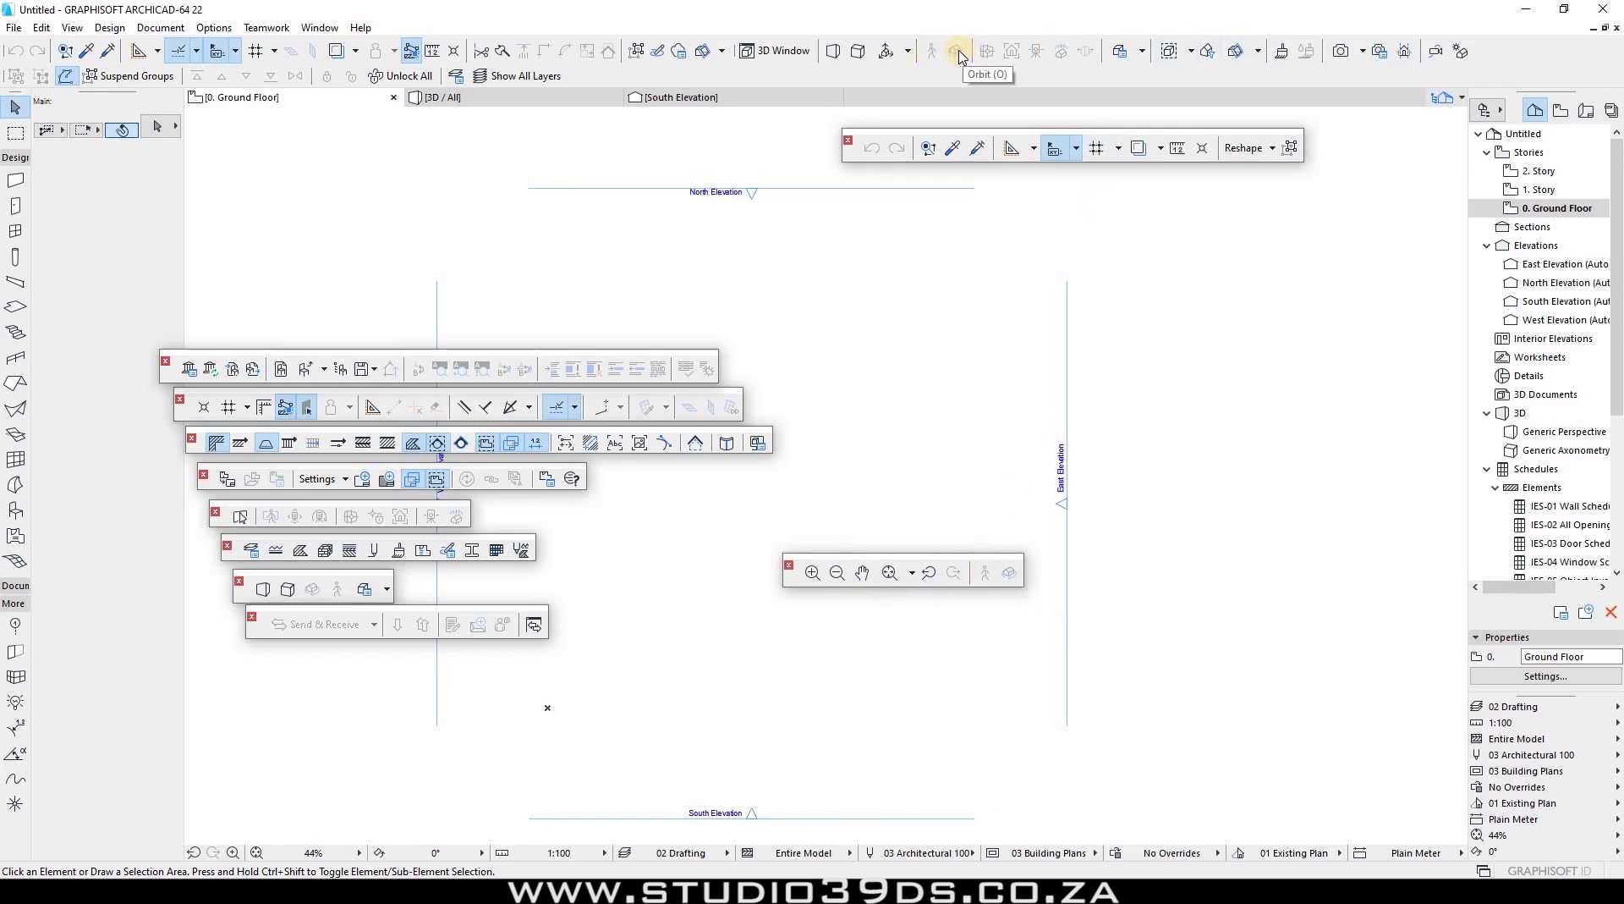
left_click(790, 568)
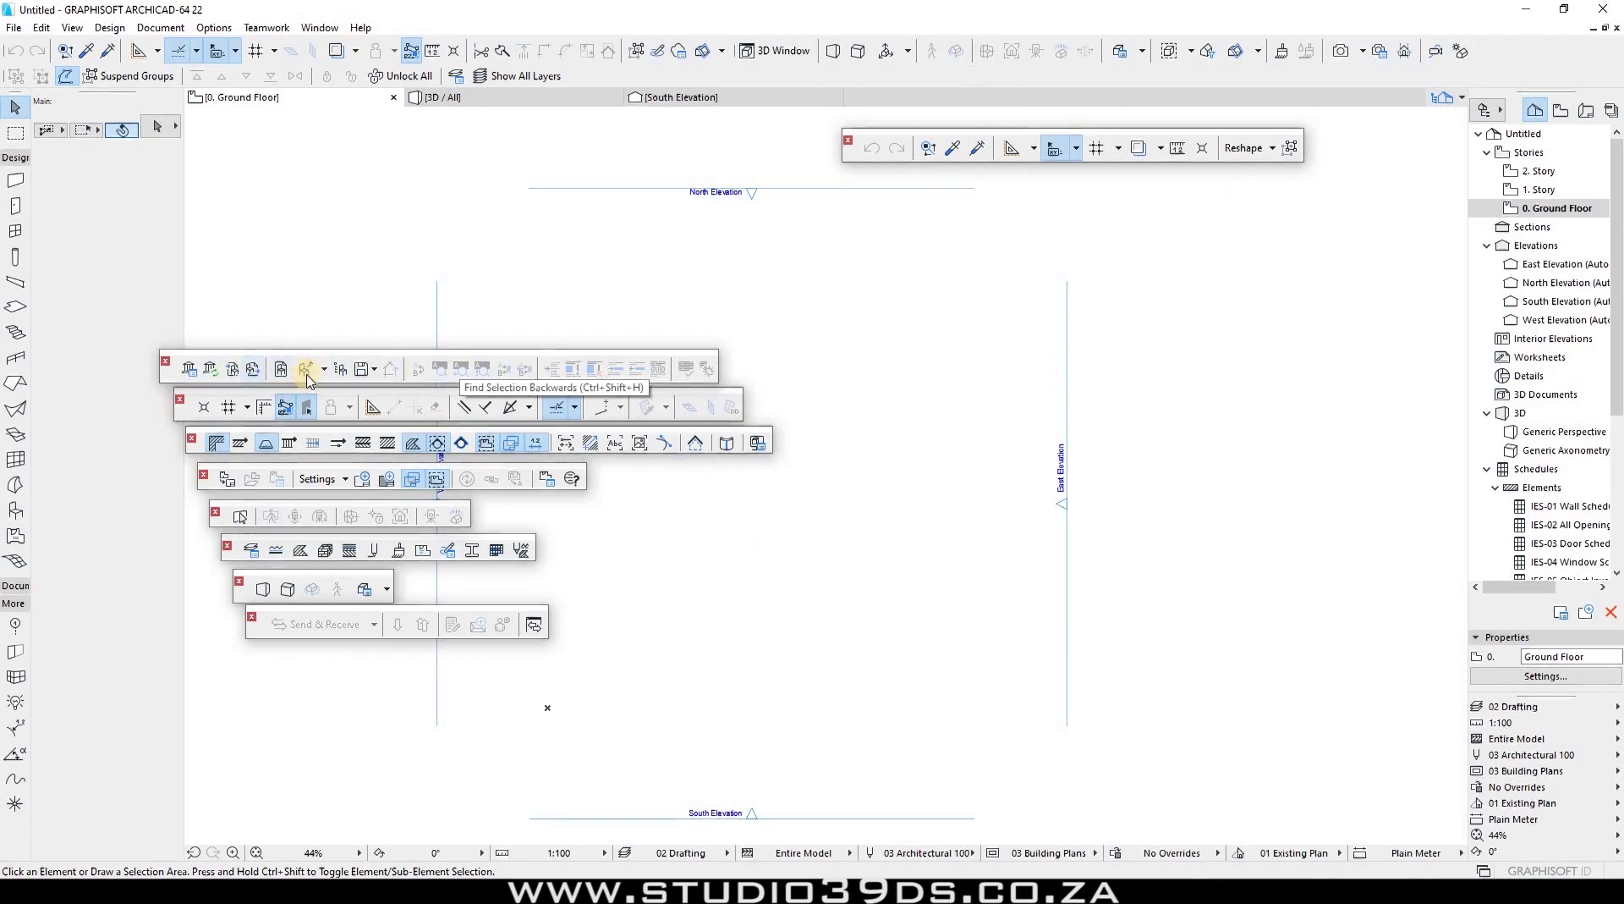
left_click(375, 370)
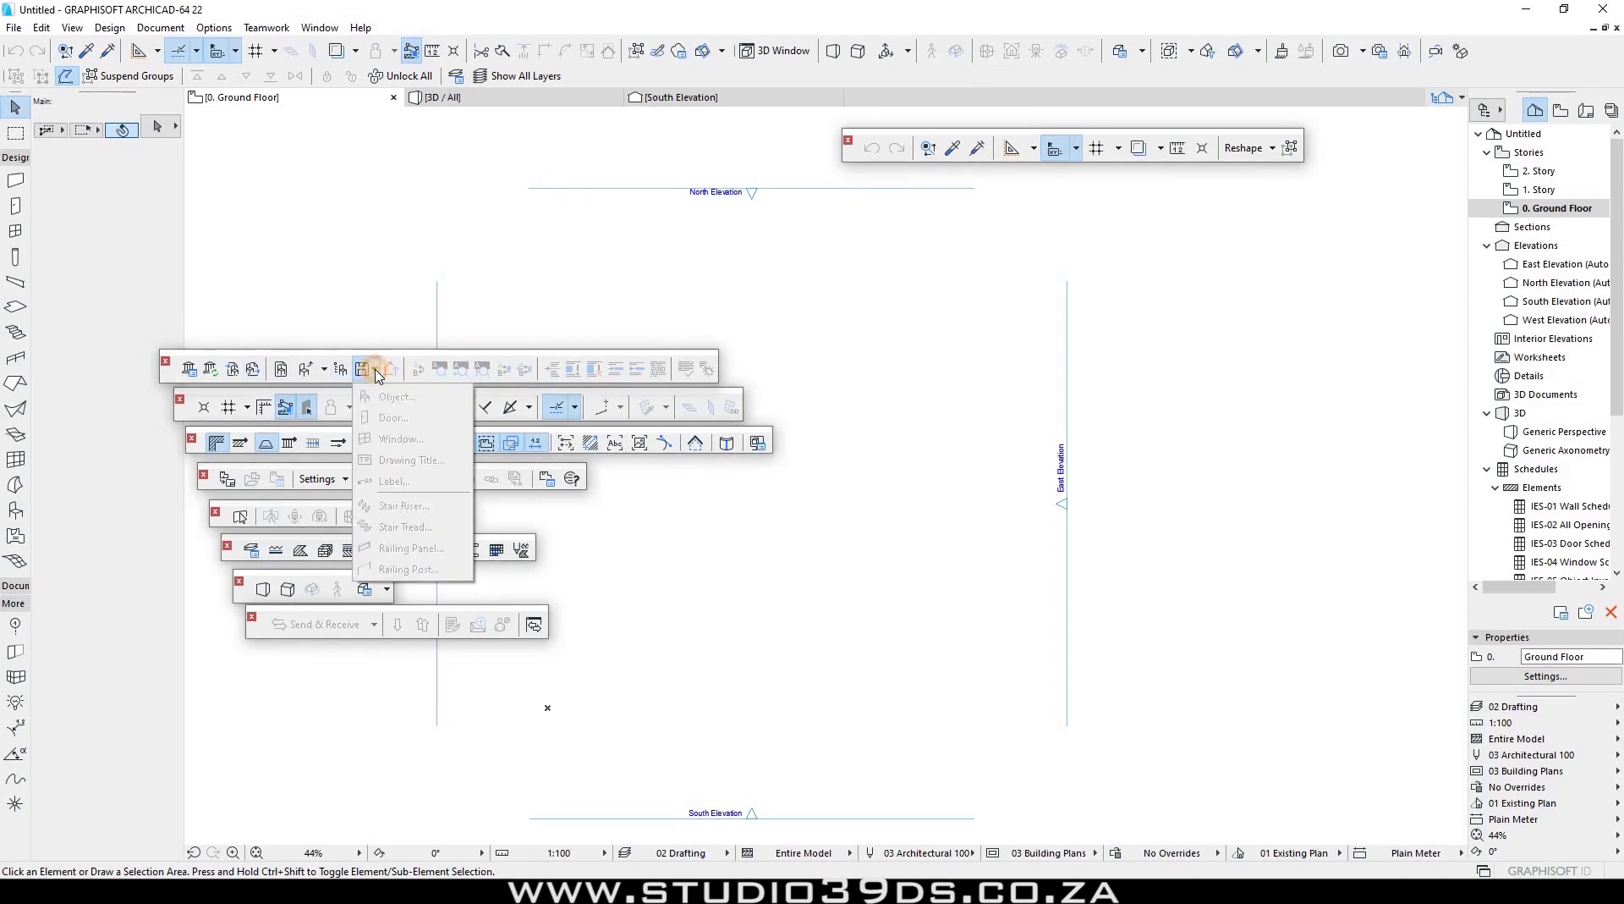
left_click(375, 370)
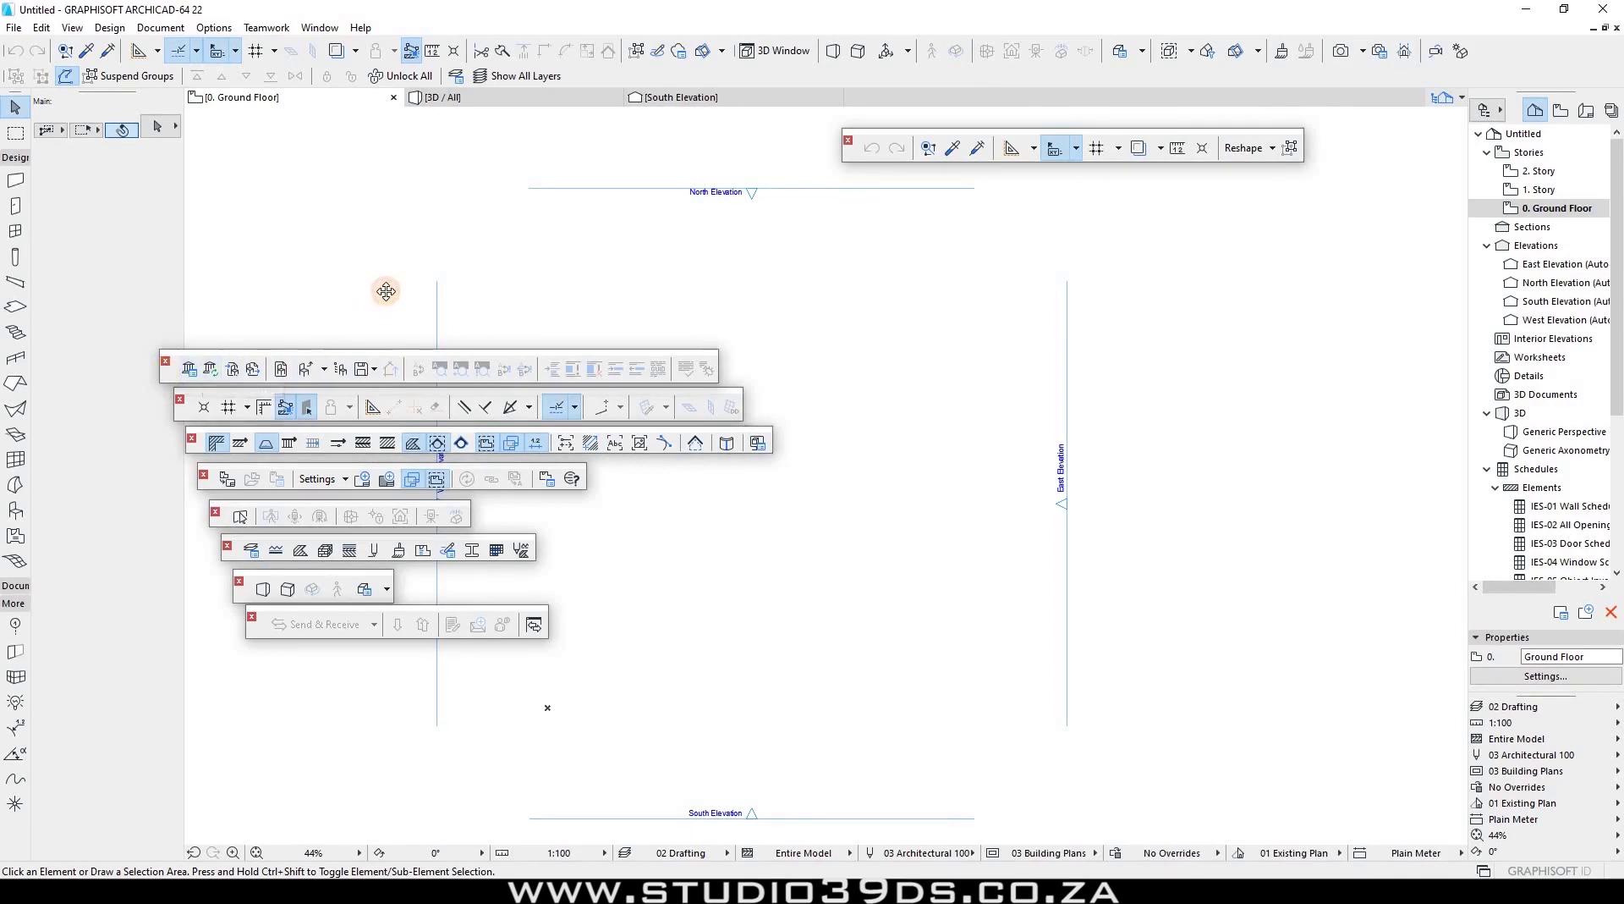
Close the selection-and-arrange toolbar and move the snapping and grid toolbar onto the plan.
left_click_drag(386, 291, 389, 288)
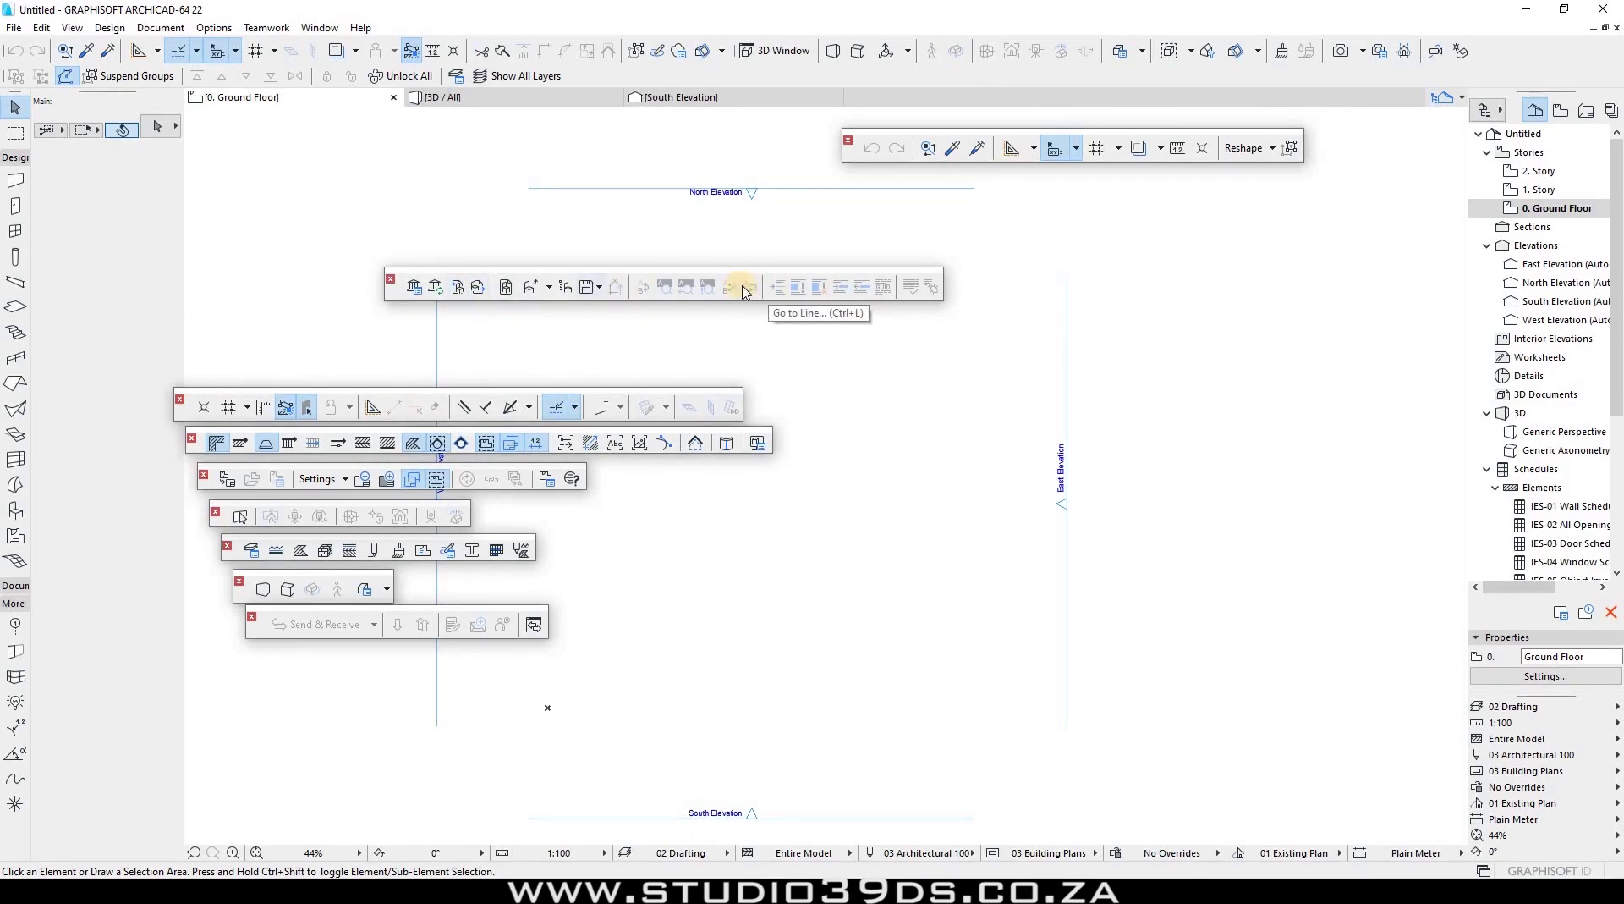
left_click(389, 277)
left_click_drag(243, 395, 639, 301)
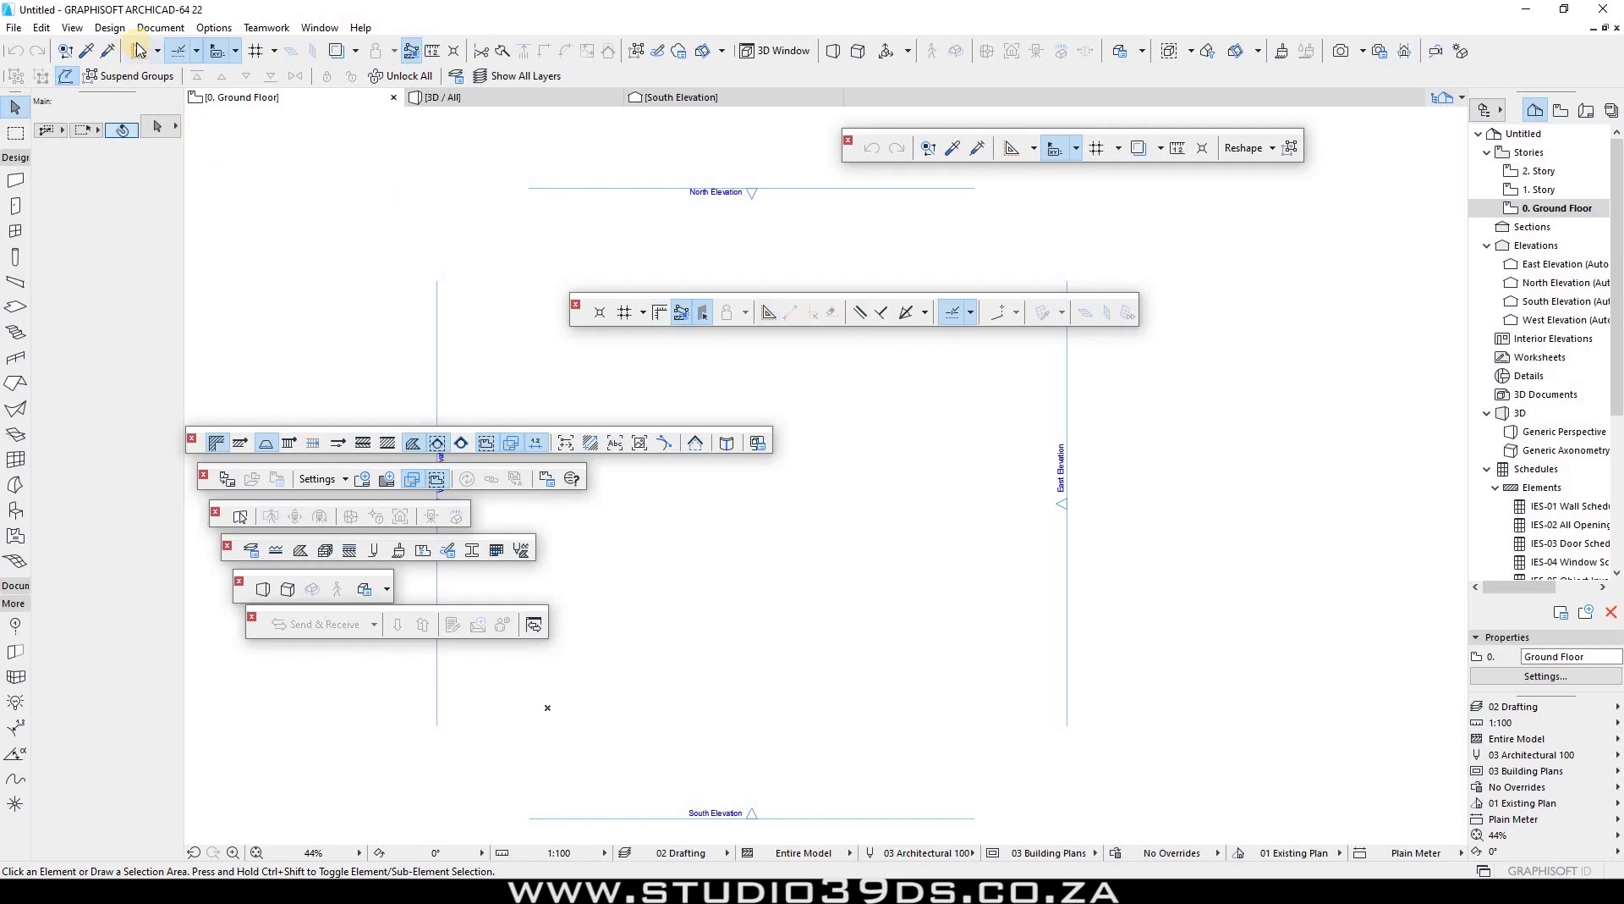
Dock the snap/grid and On-Screen View Options toolbars at the bottom, place Settings mid-plan, and open Layout Book.
left_click_drag(580, 312, 645, 408)
left_click_drag(349, 816, 4, 846)
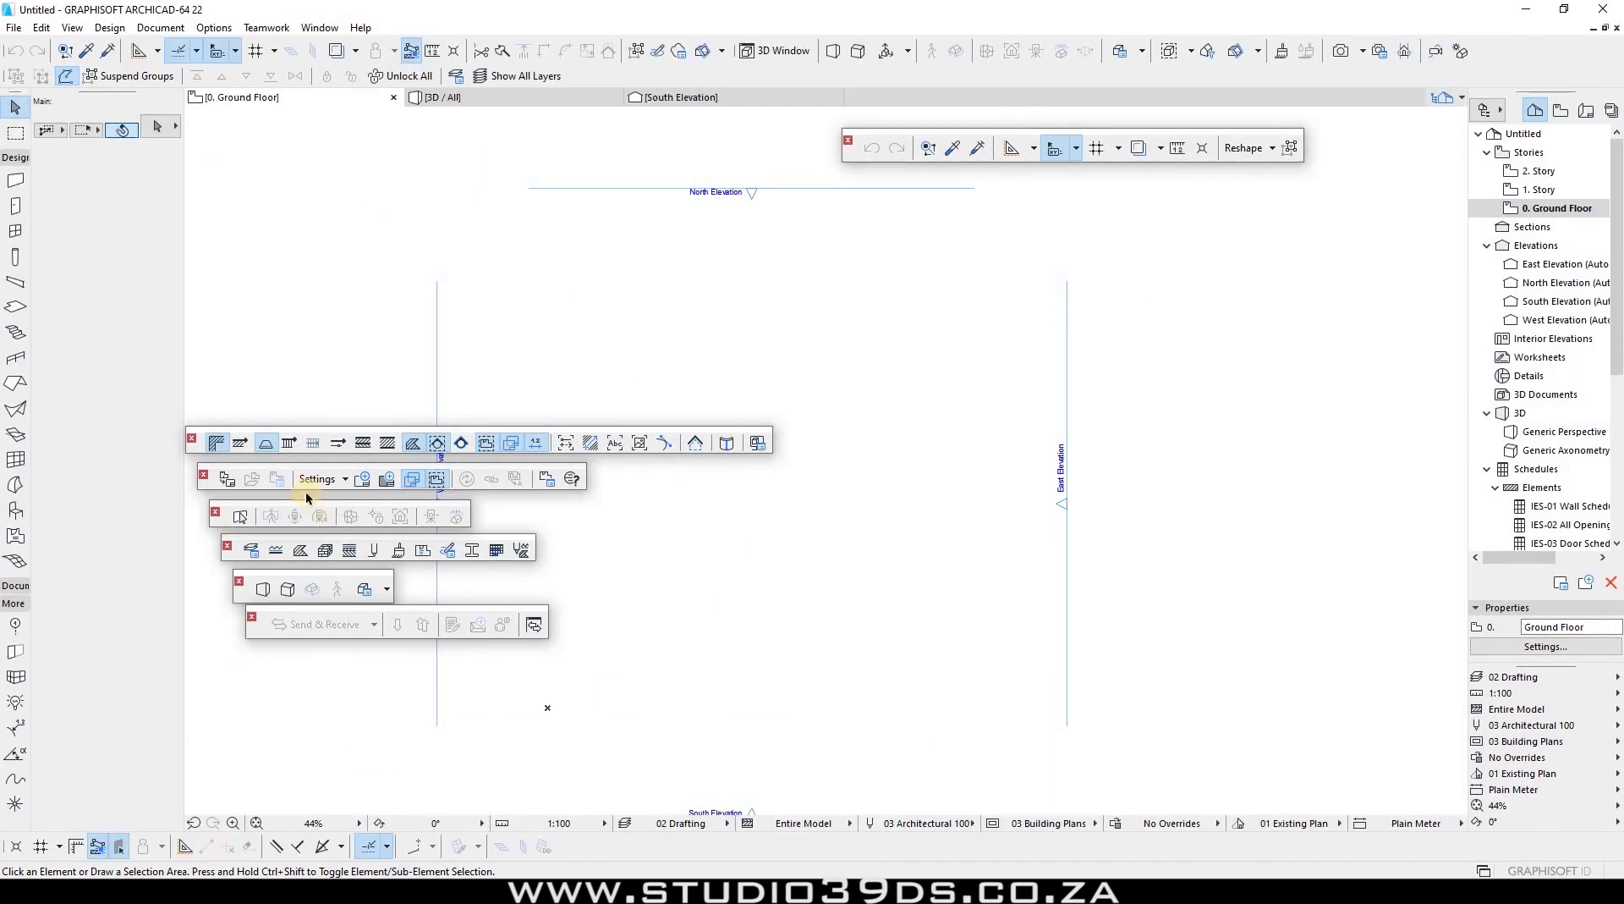
left_click_drag(191, 448, 518, 348)
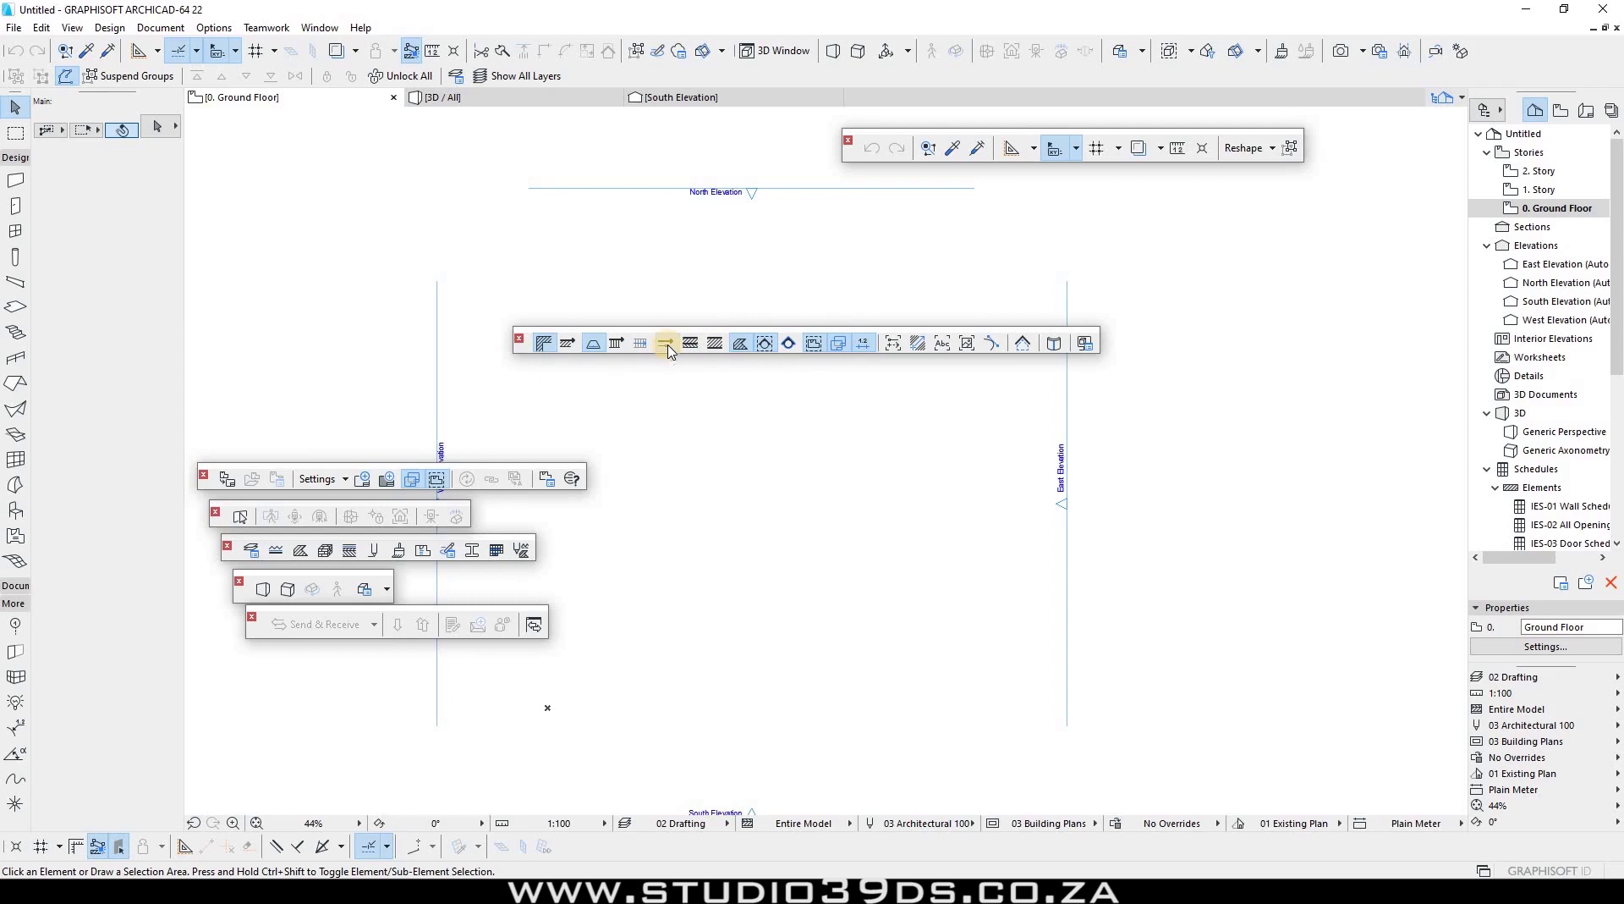
left_click(920, 349)
left_click_drag(520, 346, 640, 852)
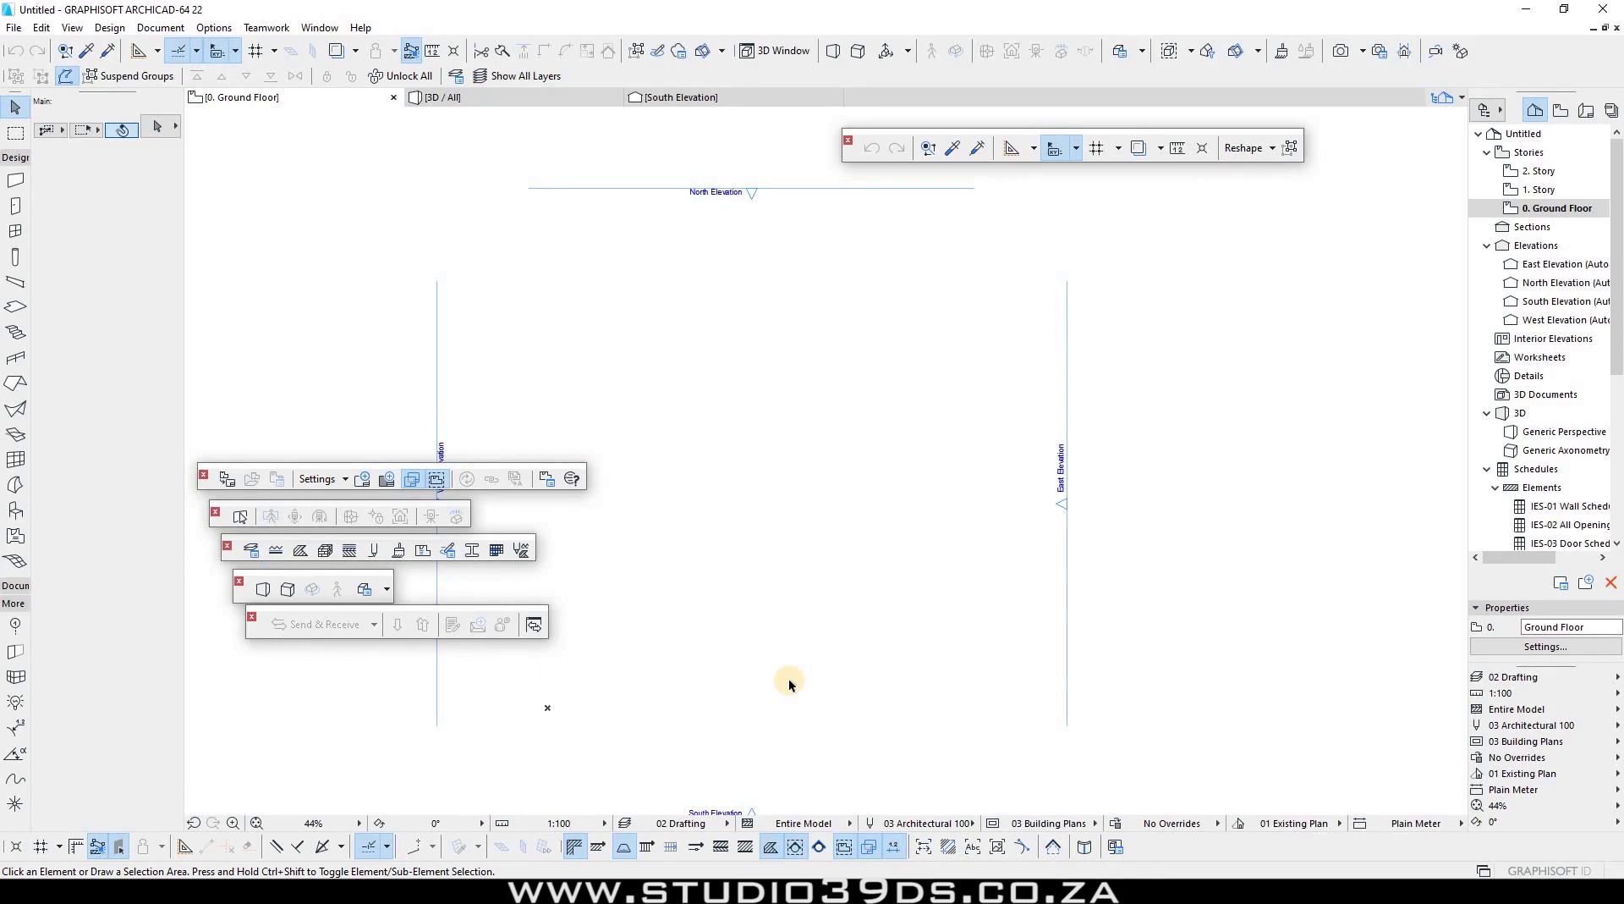
left_click_drag(204, 485, 744, 330)
left_click(1585, 110)
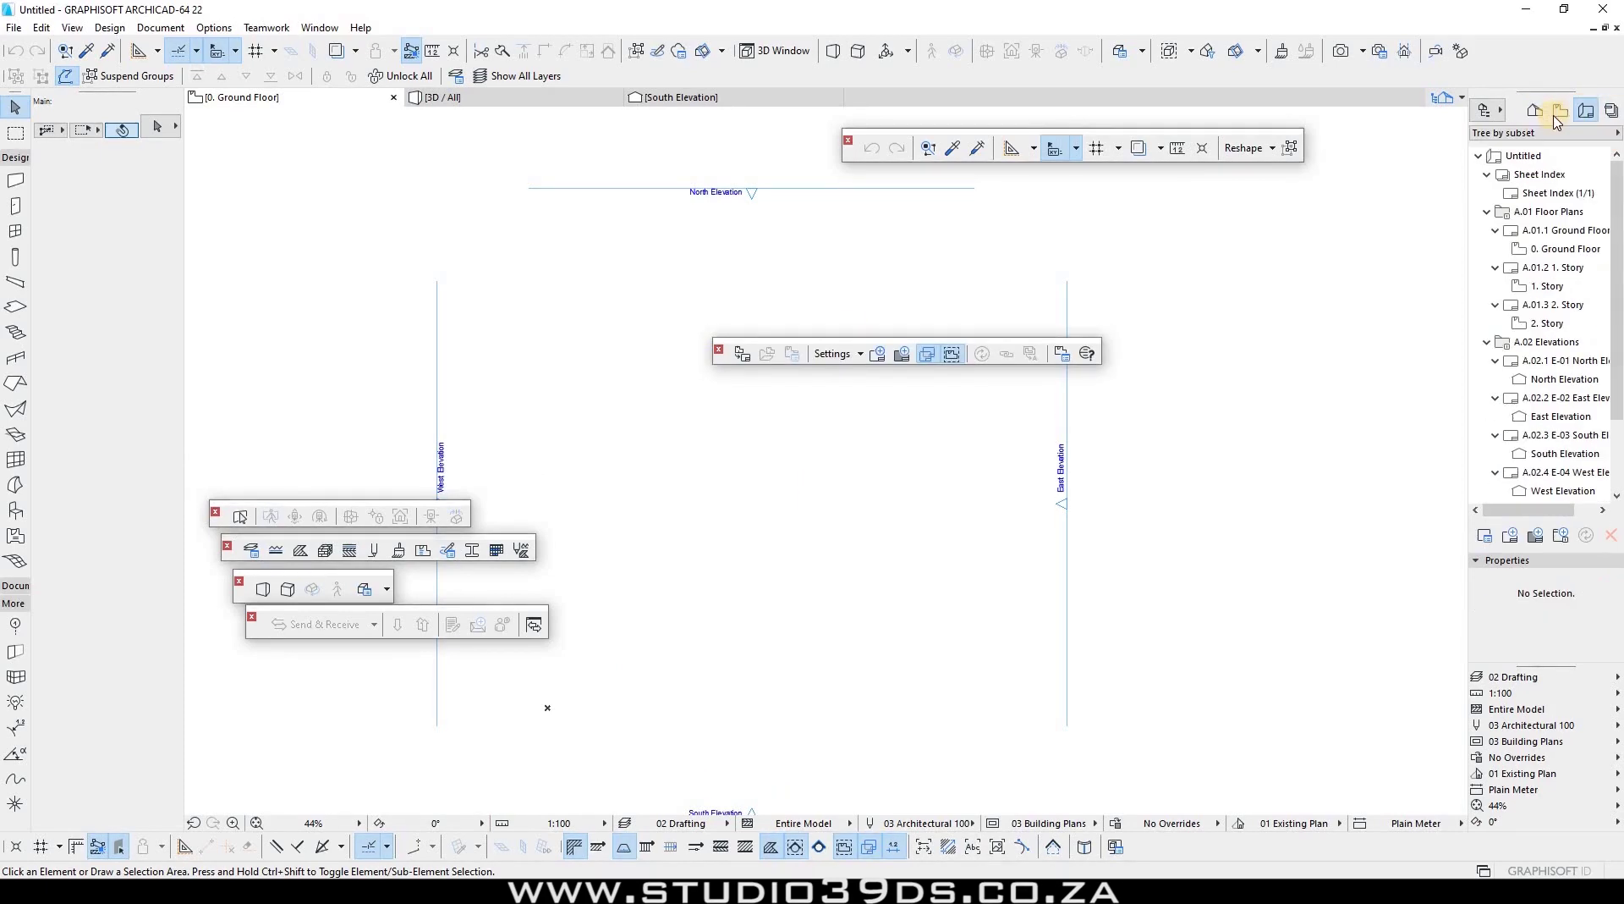
Switch the Navigator to View Map, close the 3D navigation toolbar, and dock the Attributes toolbar at the top.
left_click(1560, 110)
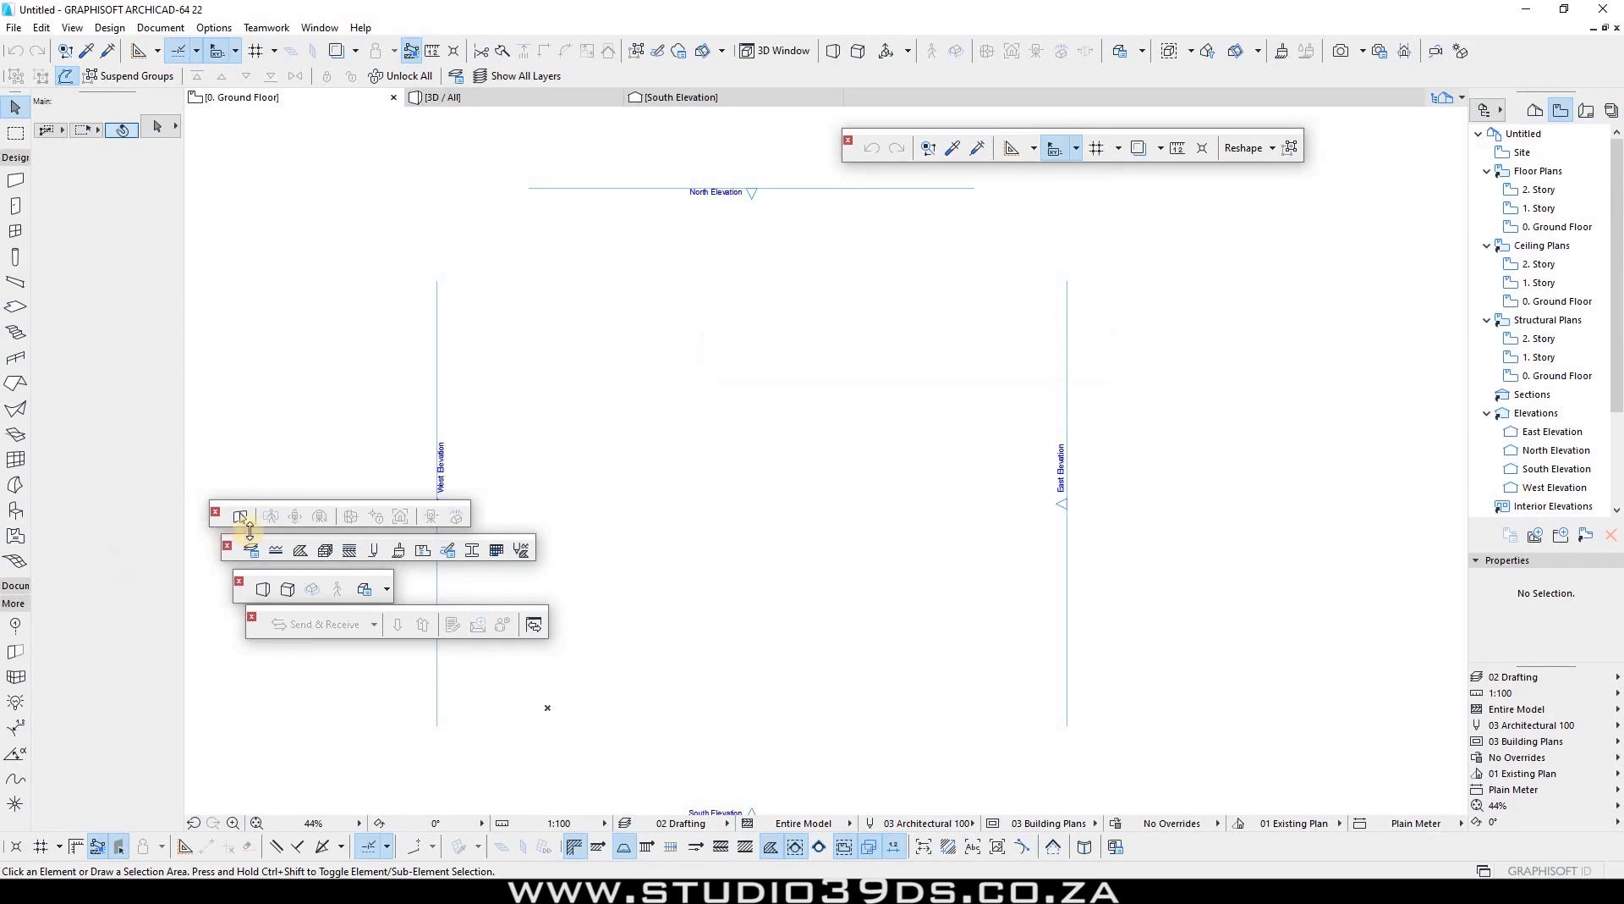
left_click_drag(268, 505, 660, 344)
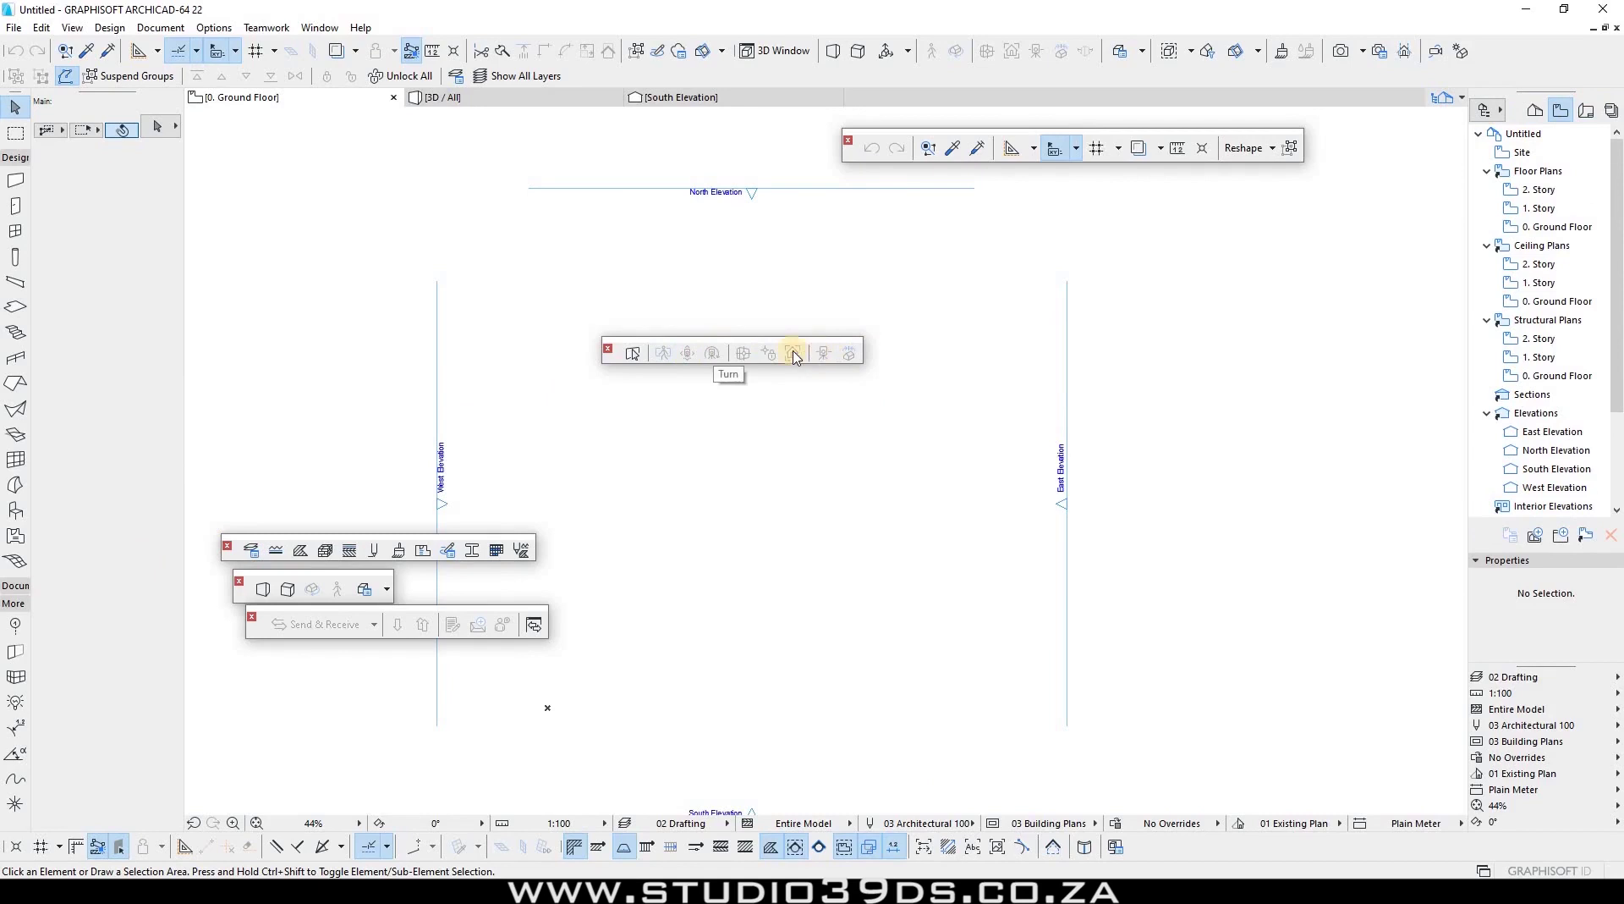
left_click(610, 349)
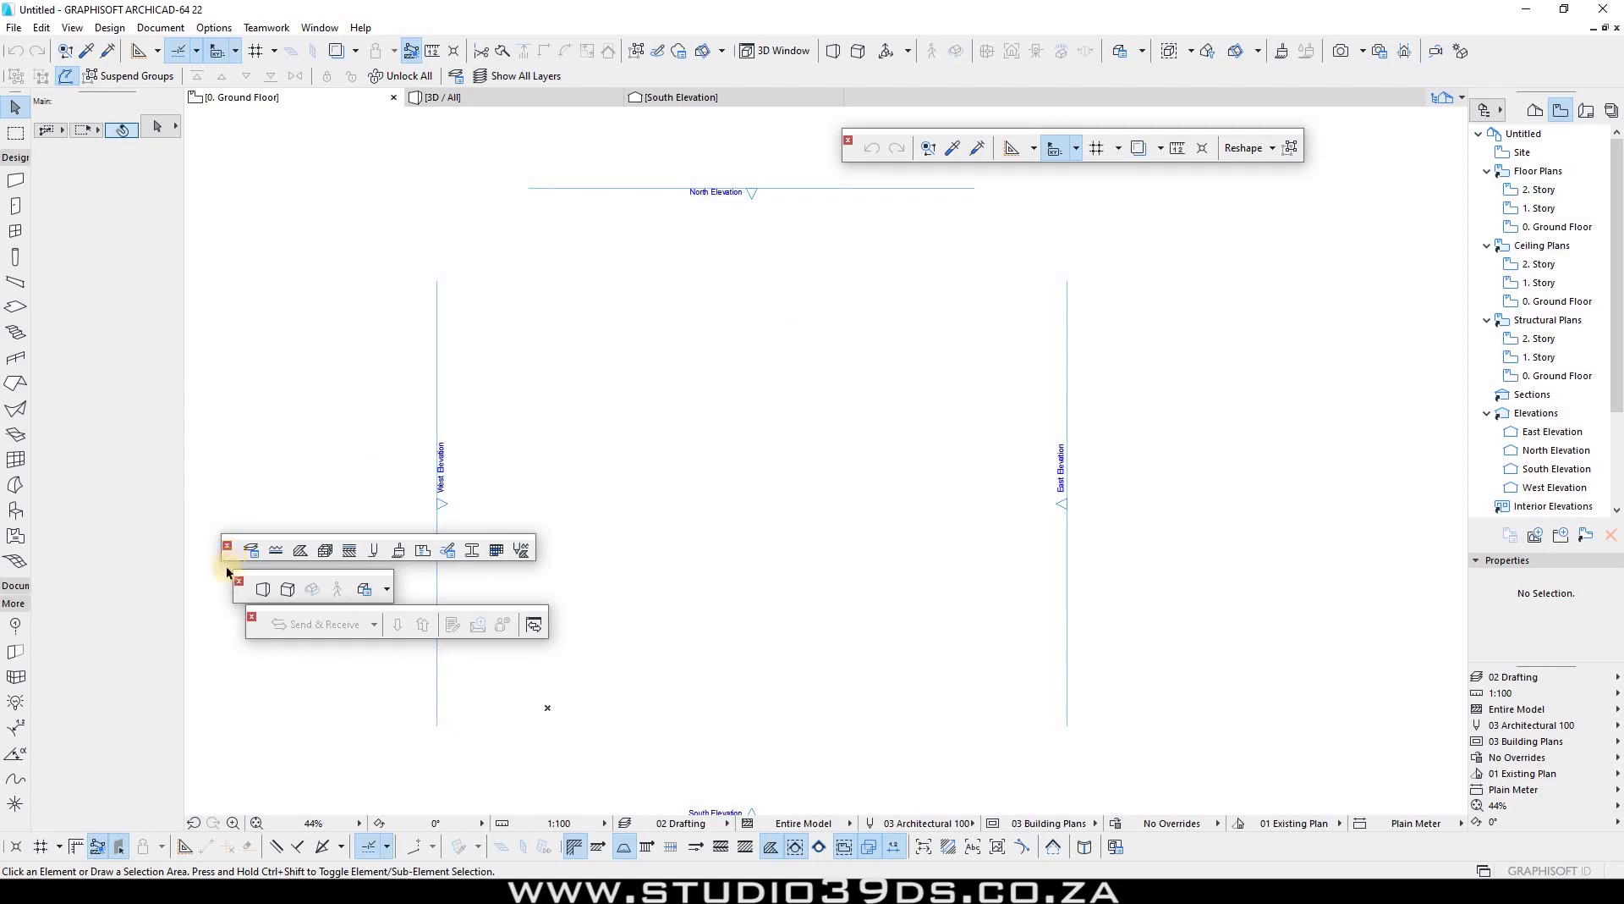
left_click_drag(228, 548, 674, 298)
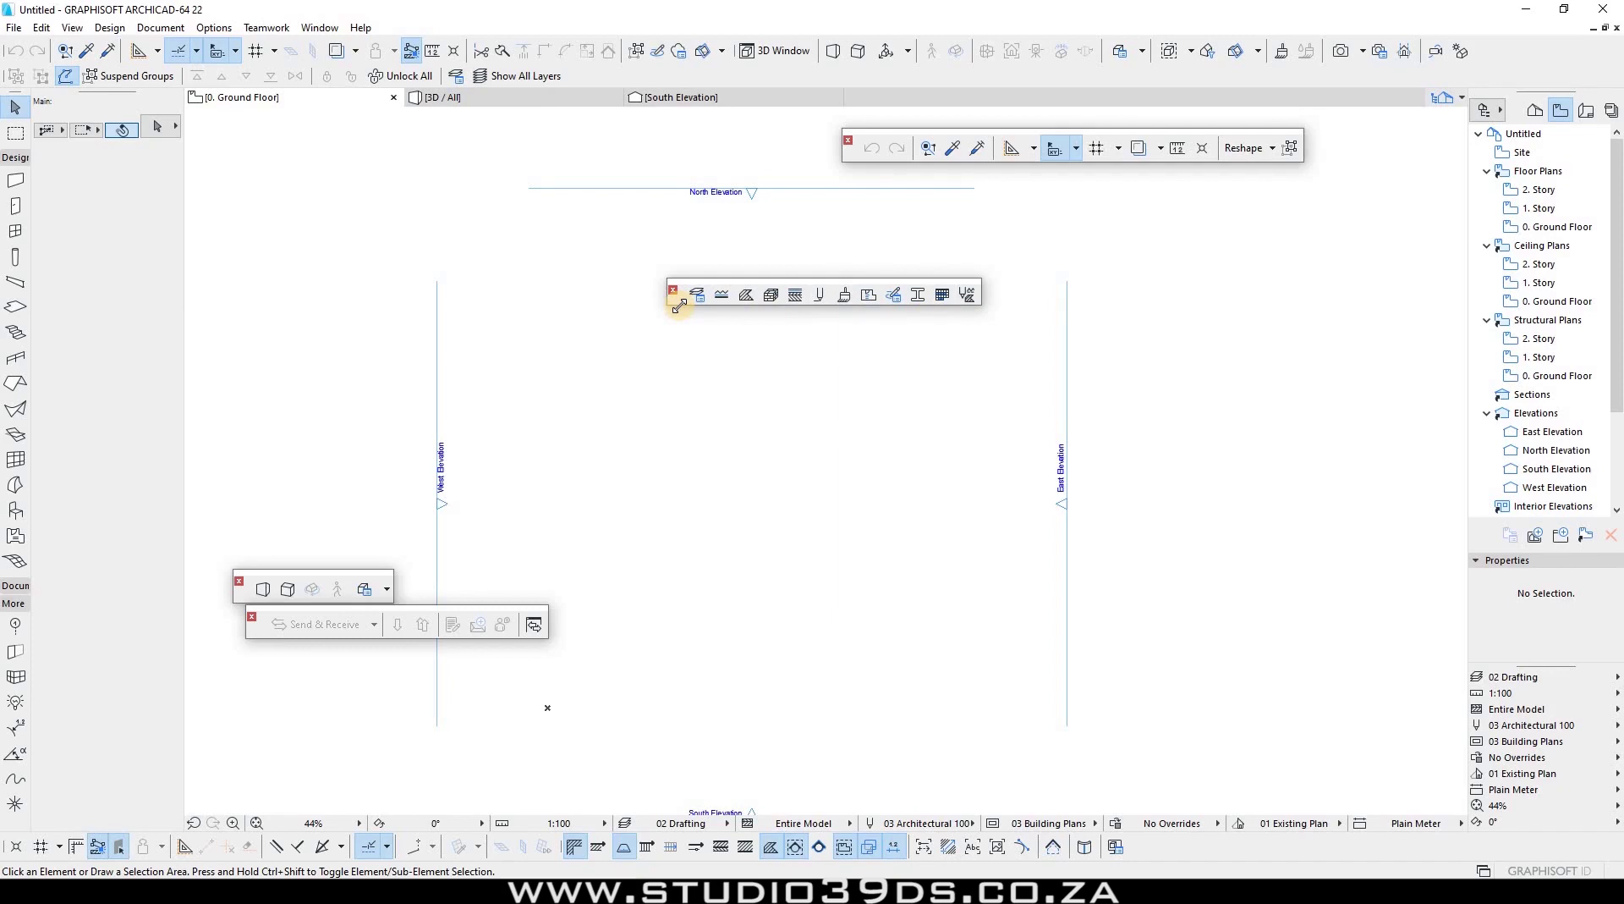
left_click_drag(679, 302, 620, 93)
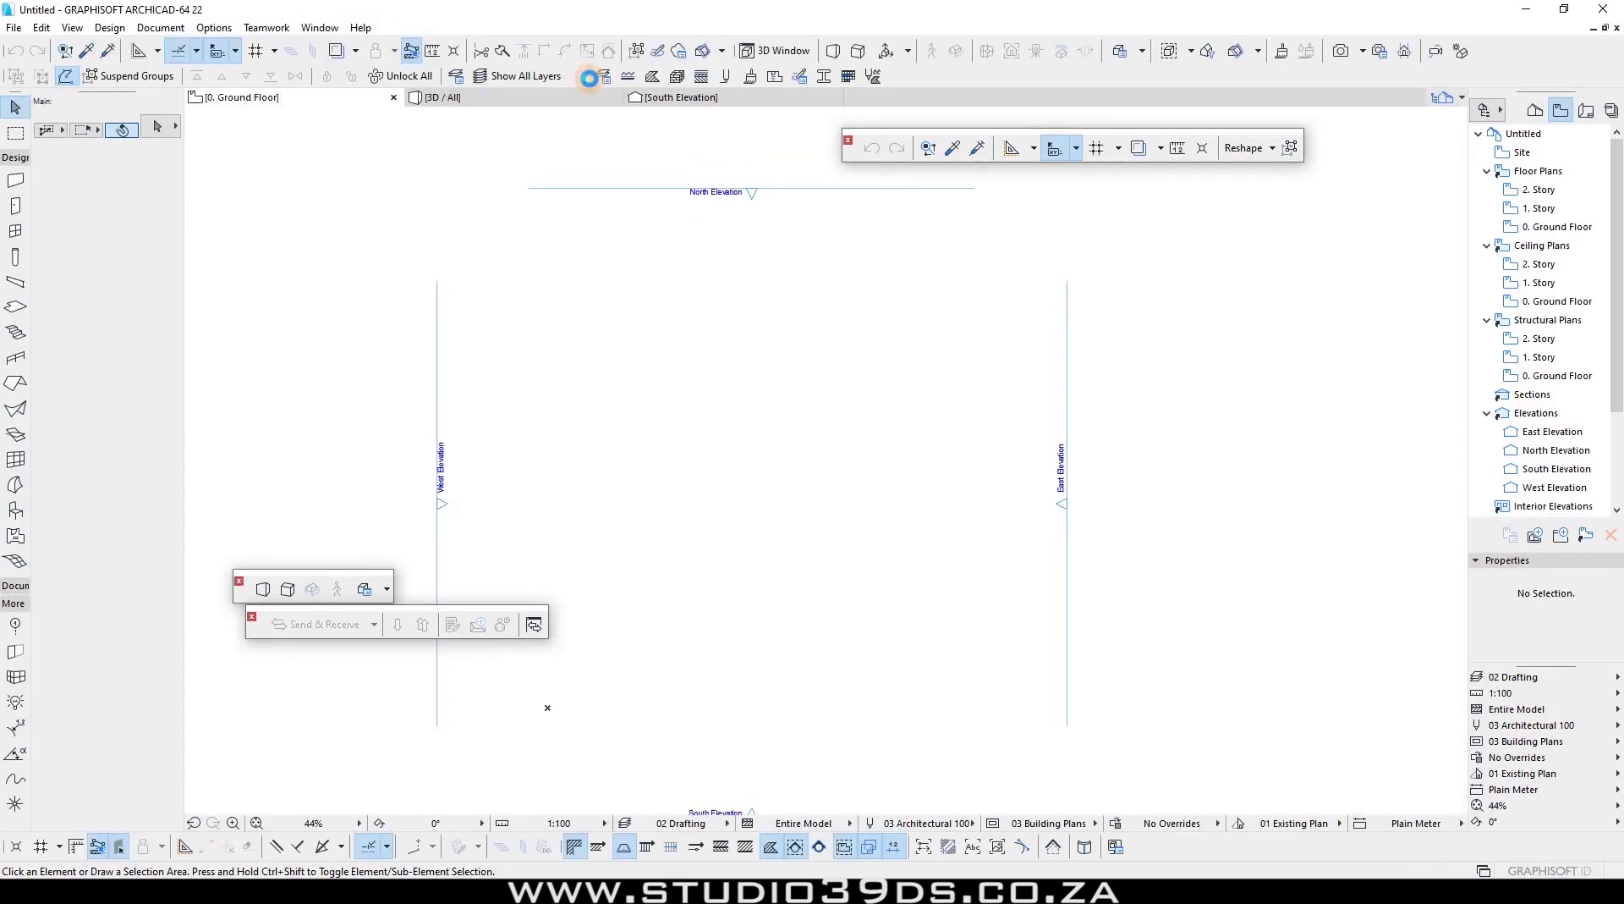
Open and close the Profile Manager, from its toolbar button and from Window > Palettes.
left_click(802, 77)
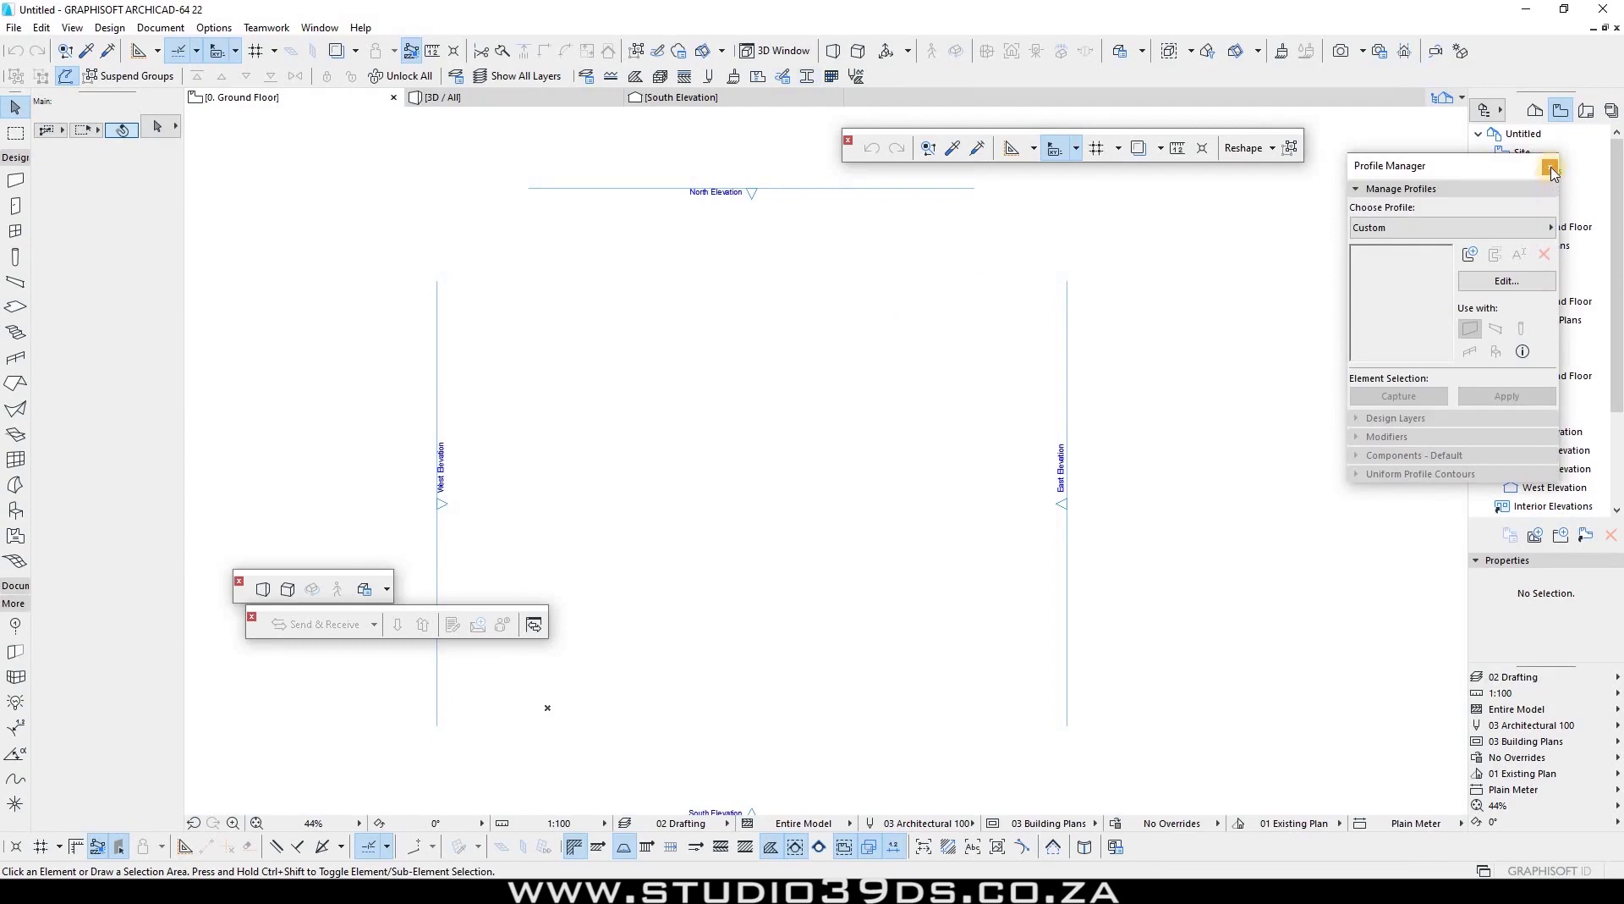
left_click(319, 27)
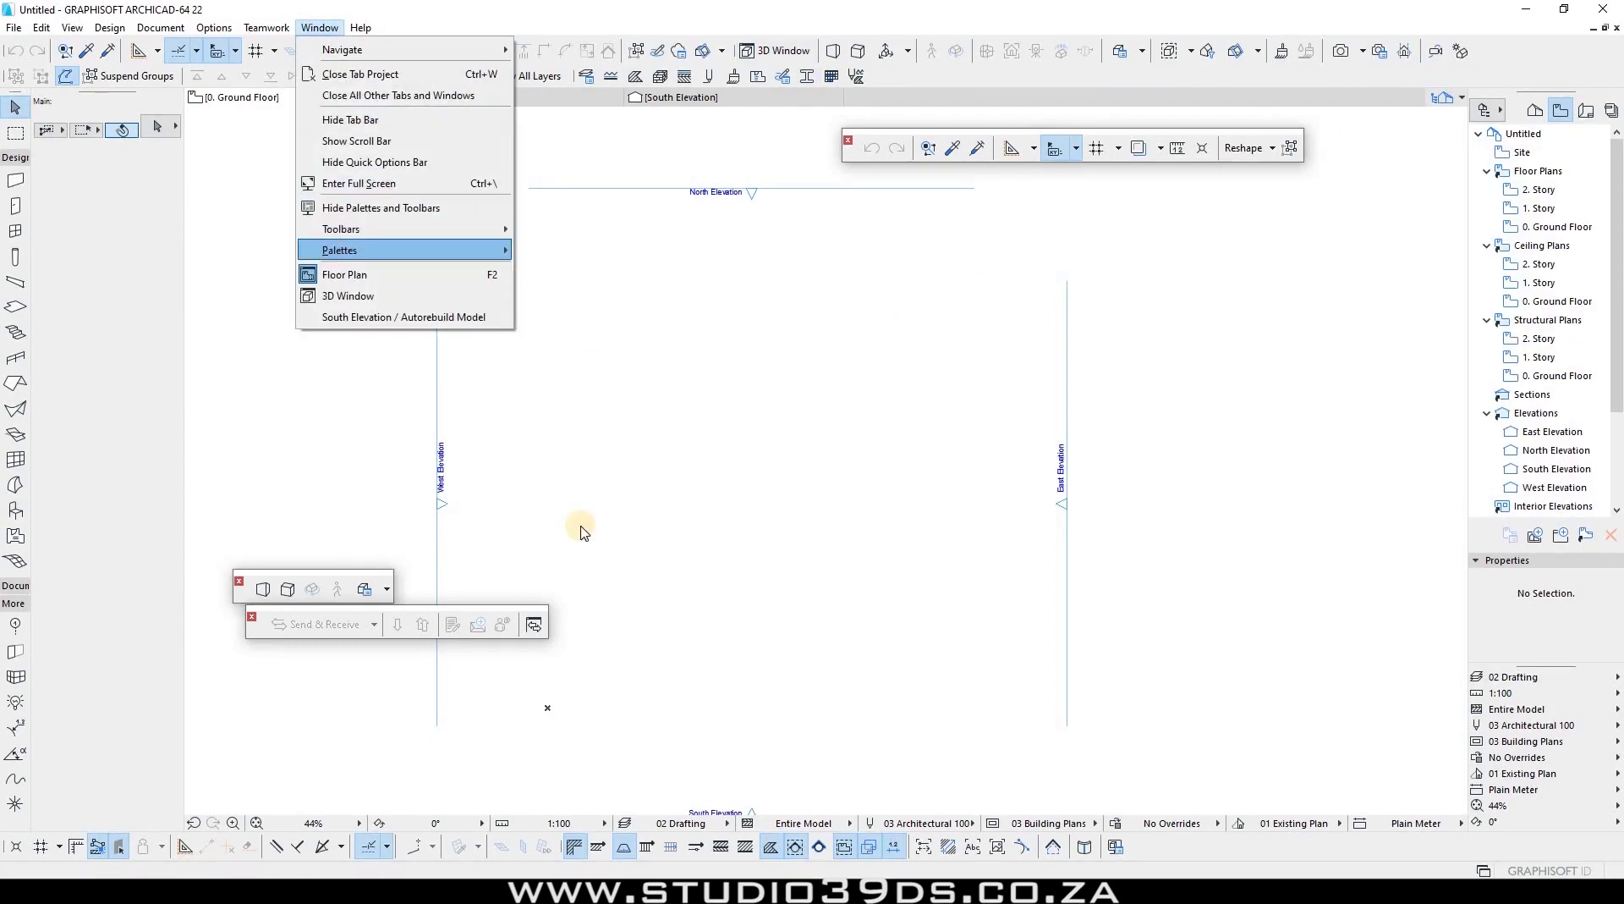
mouse_move(406, 249)
left_click(575, 598)
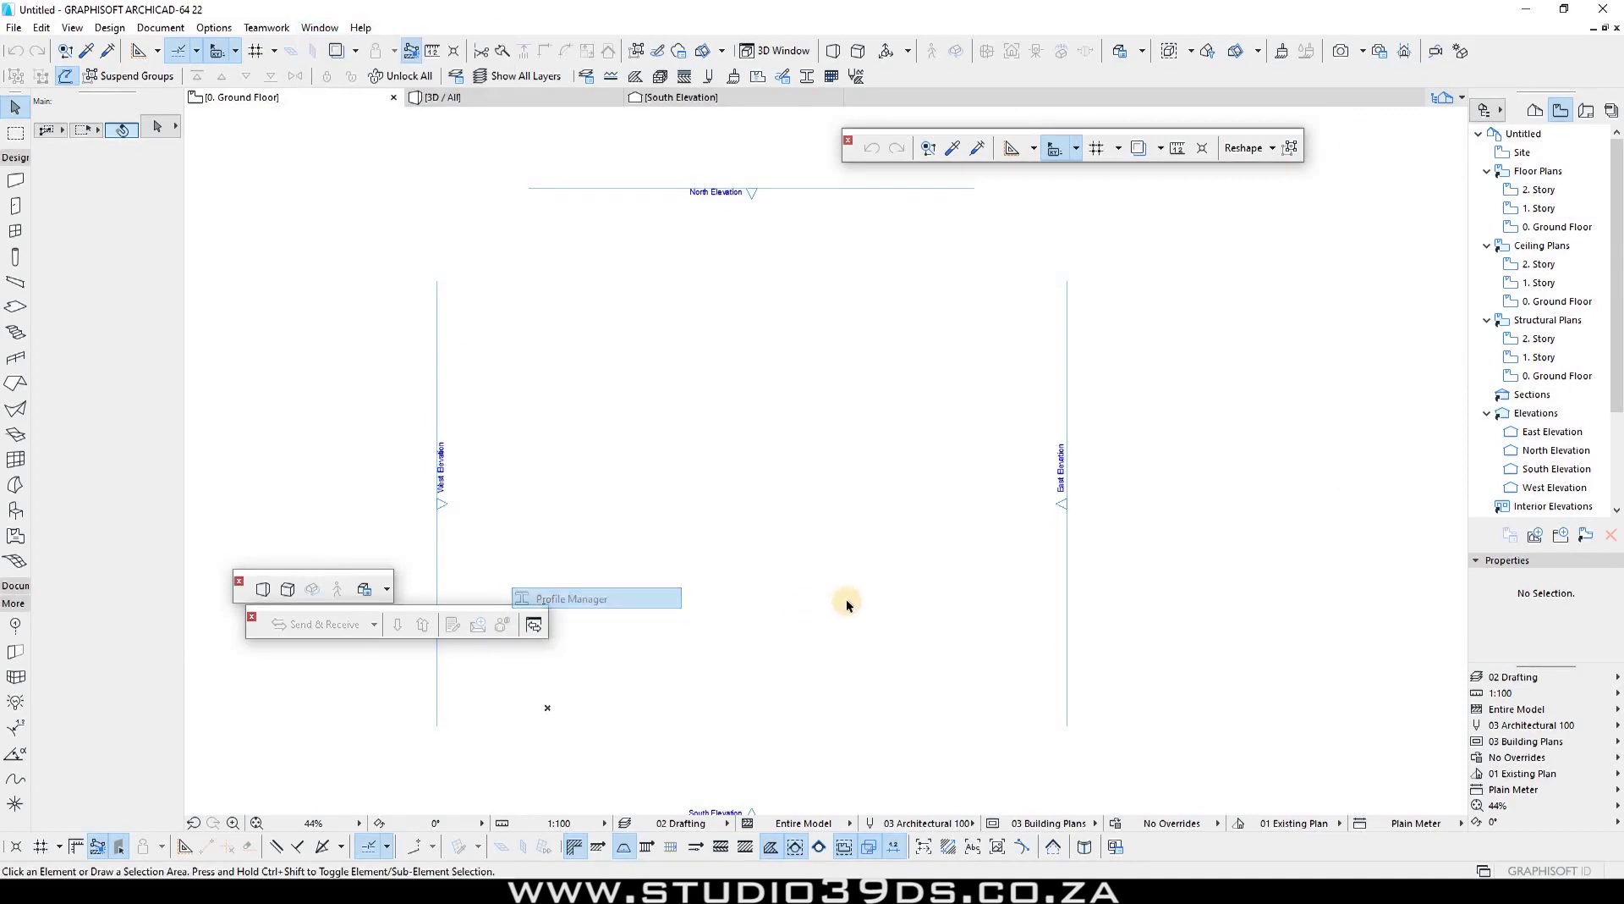
left_click(1550, 167)
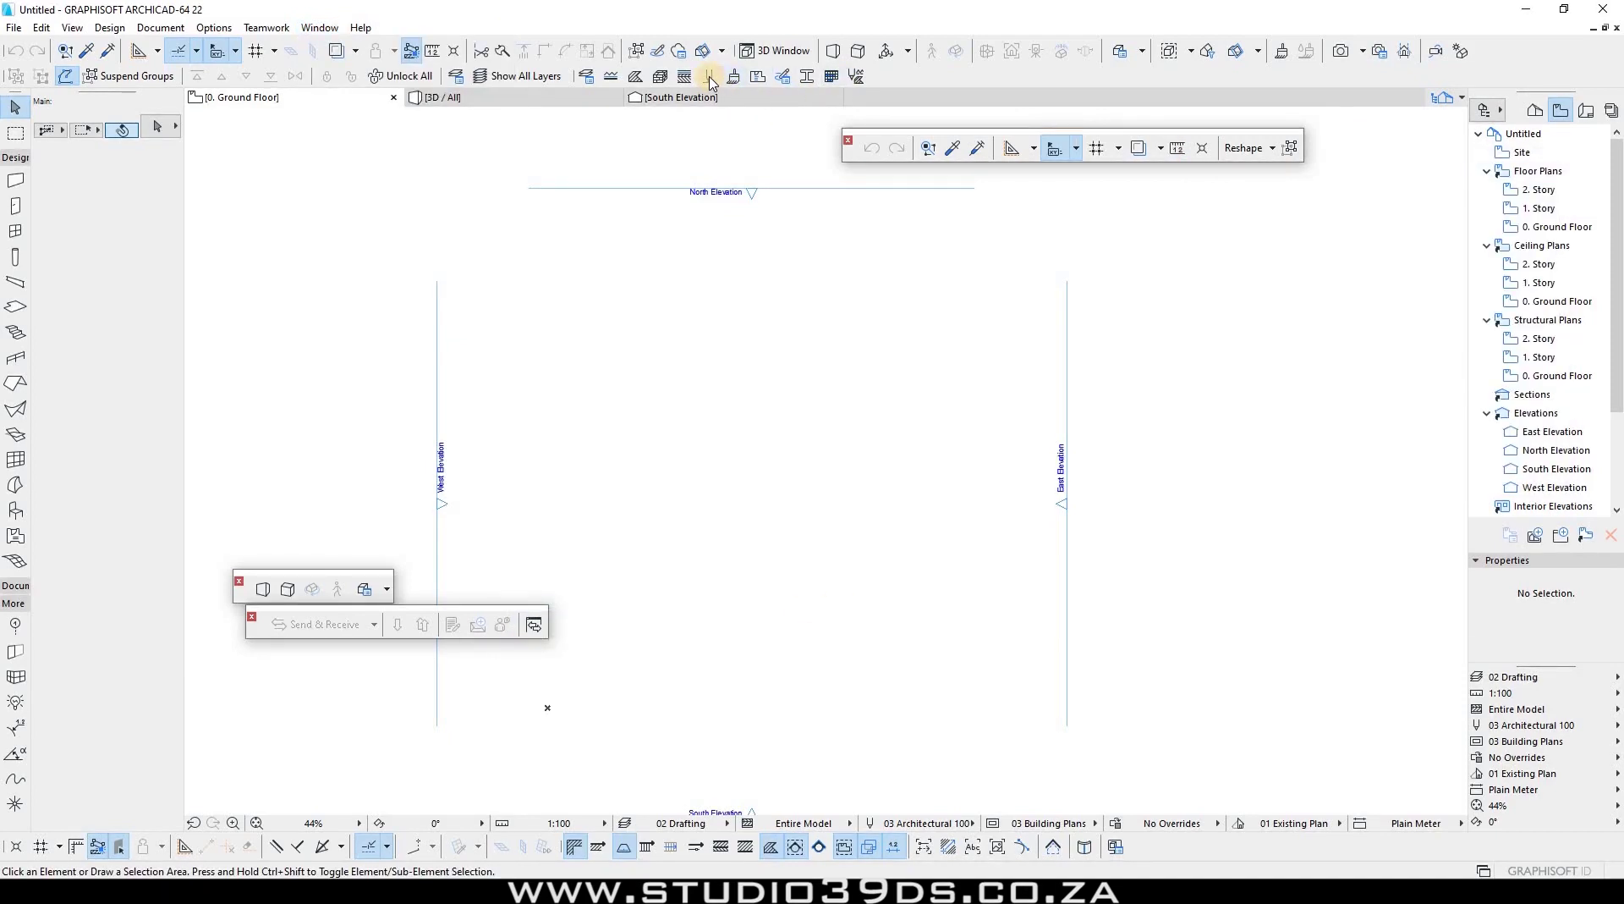
Preview and close the Pen Sets, Composites, Building Materials and Surfaces dialogs.
left_click(710, 79)
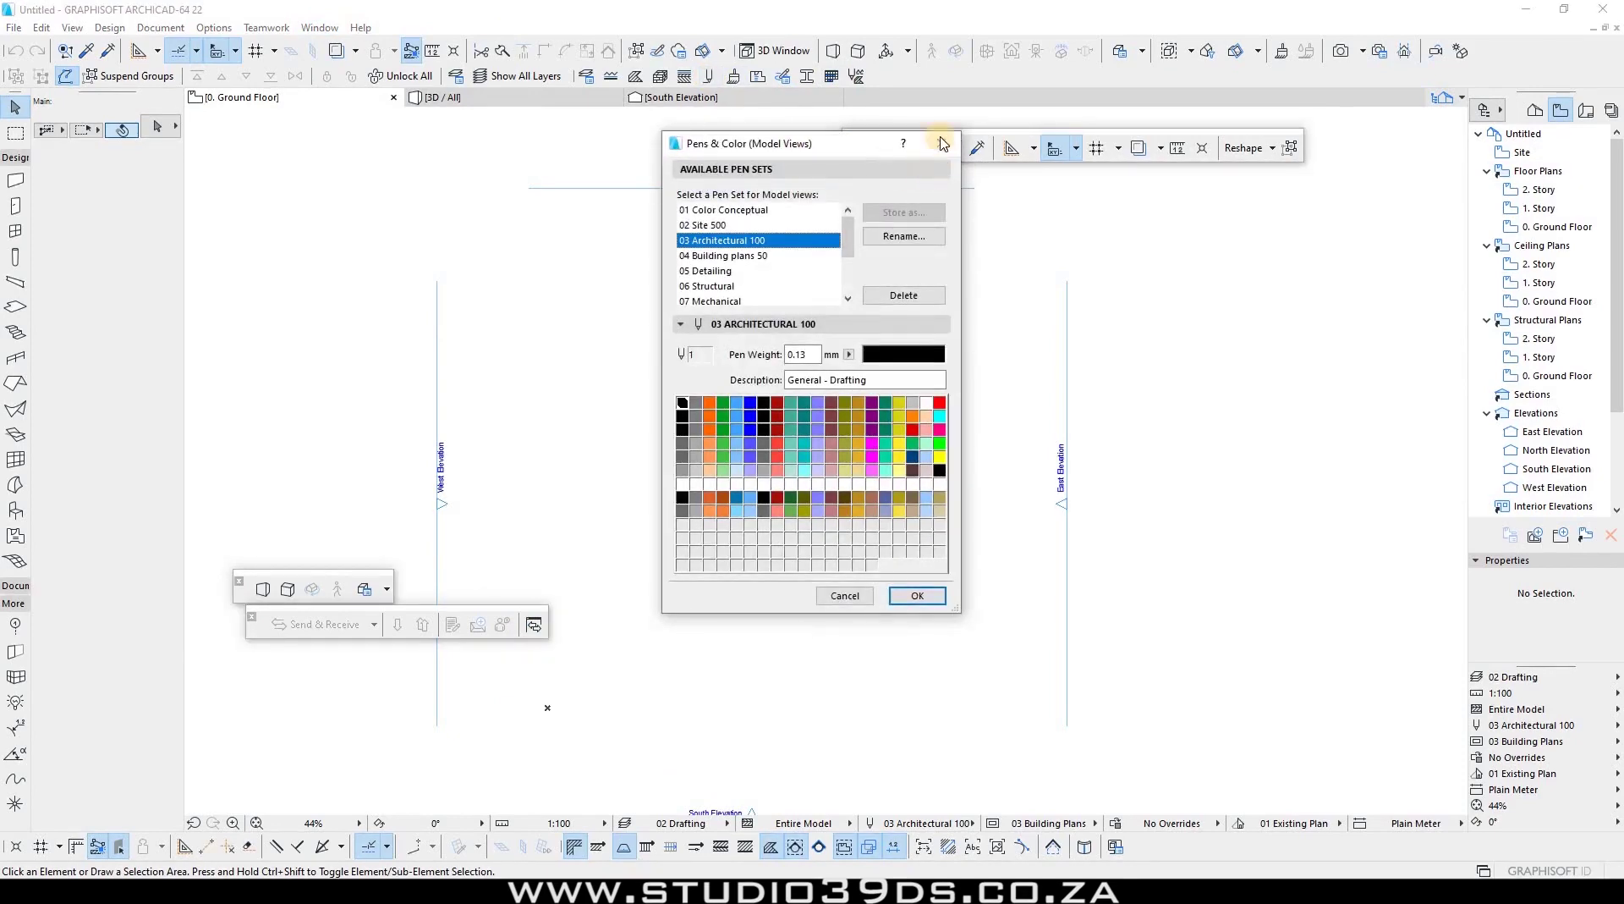
left_click(937, 156)
left_click(685, 78)
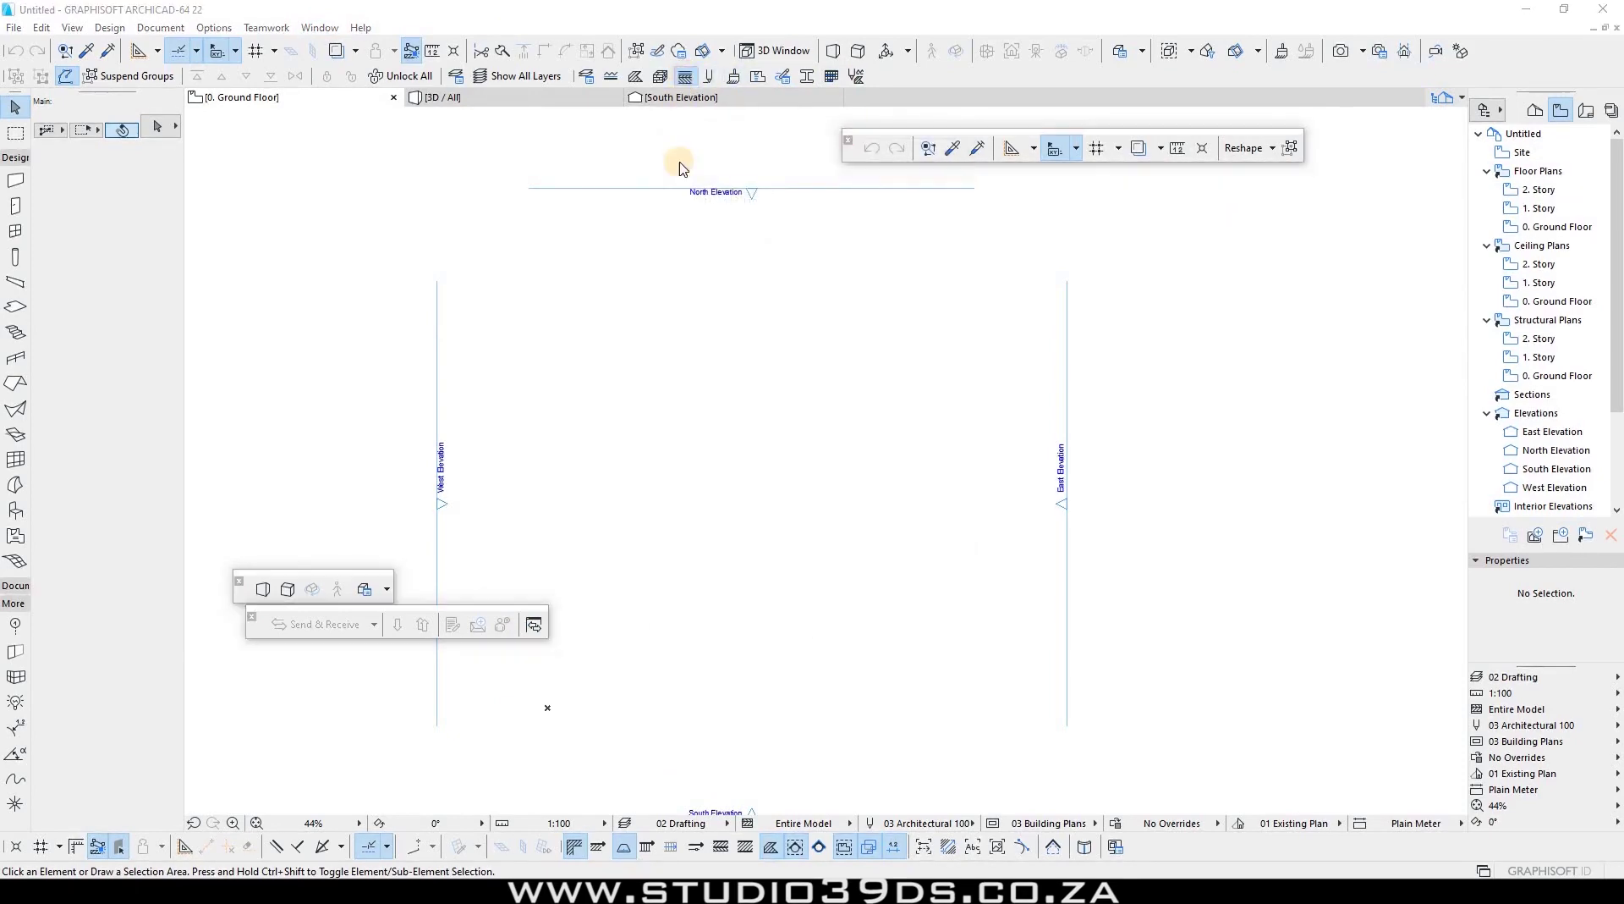
key("Escape")
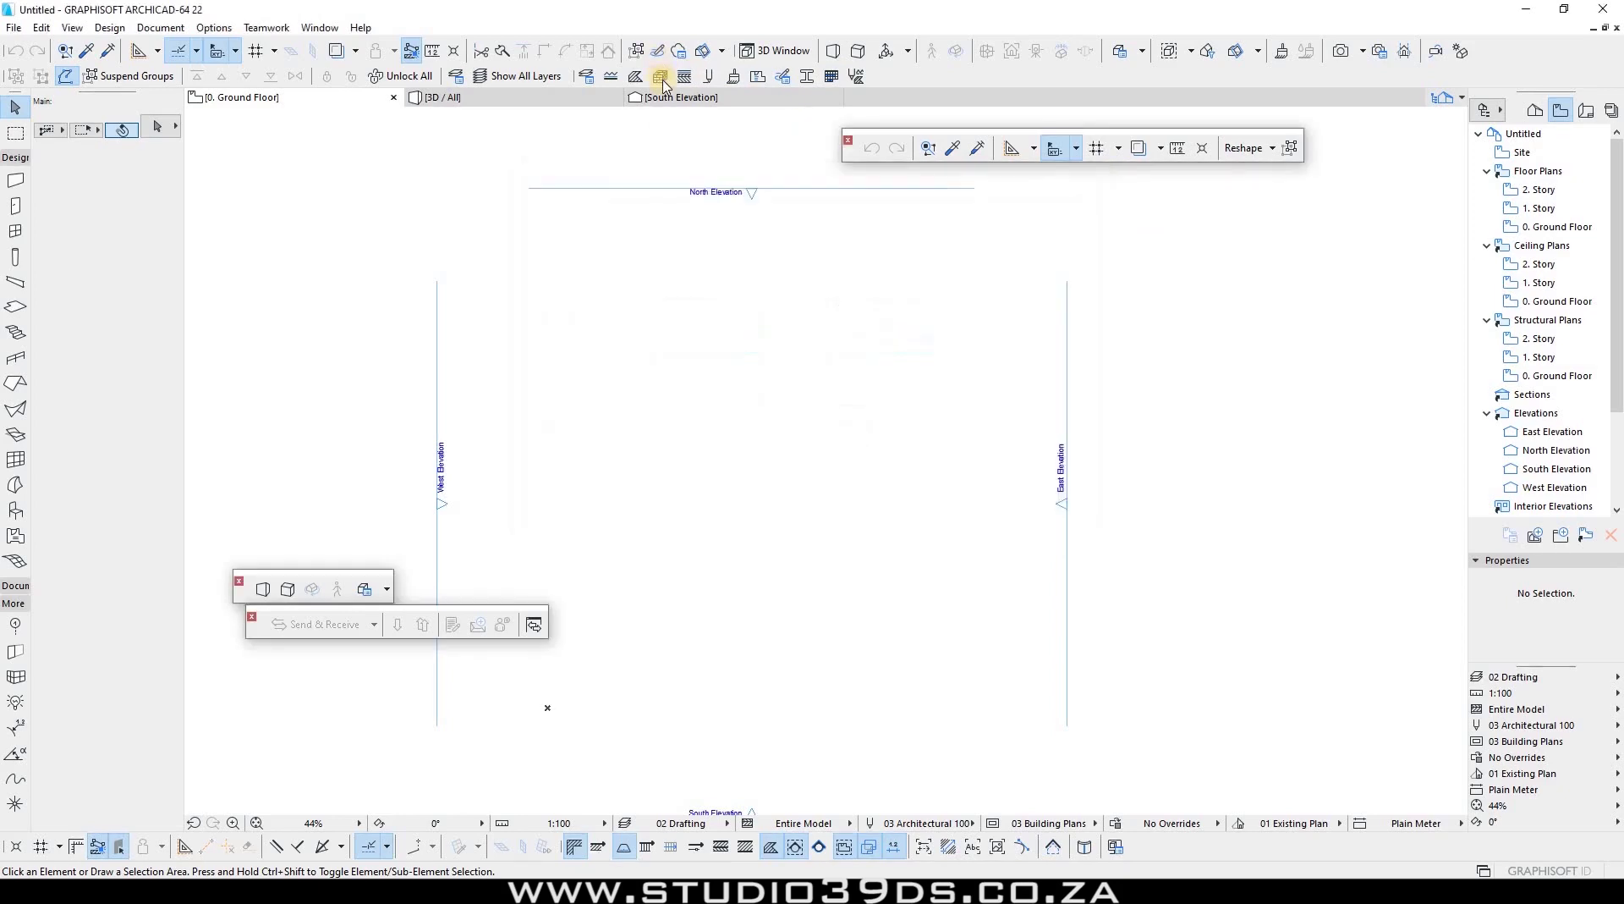
left_click(661, 77)
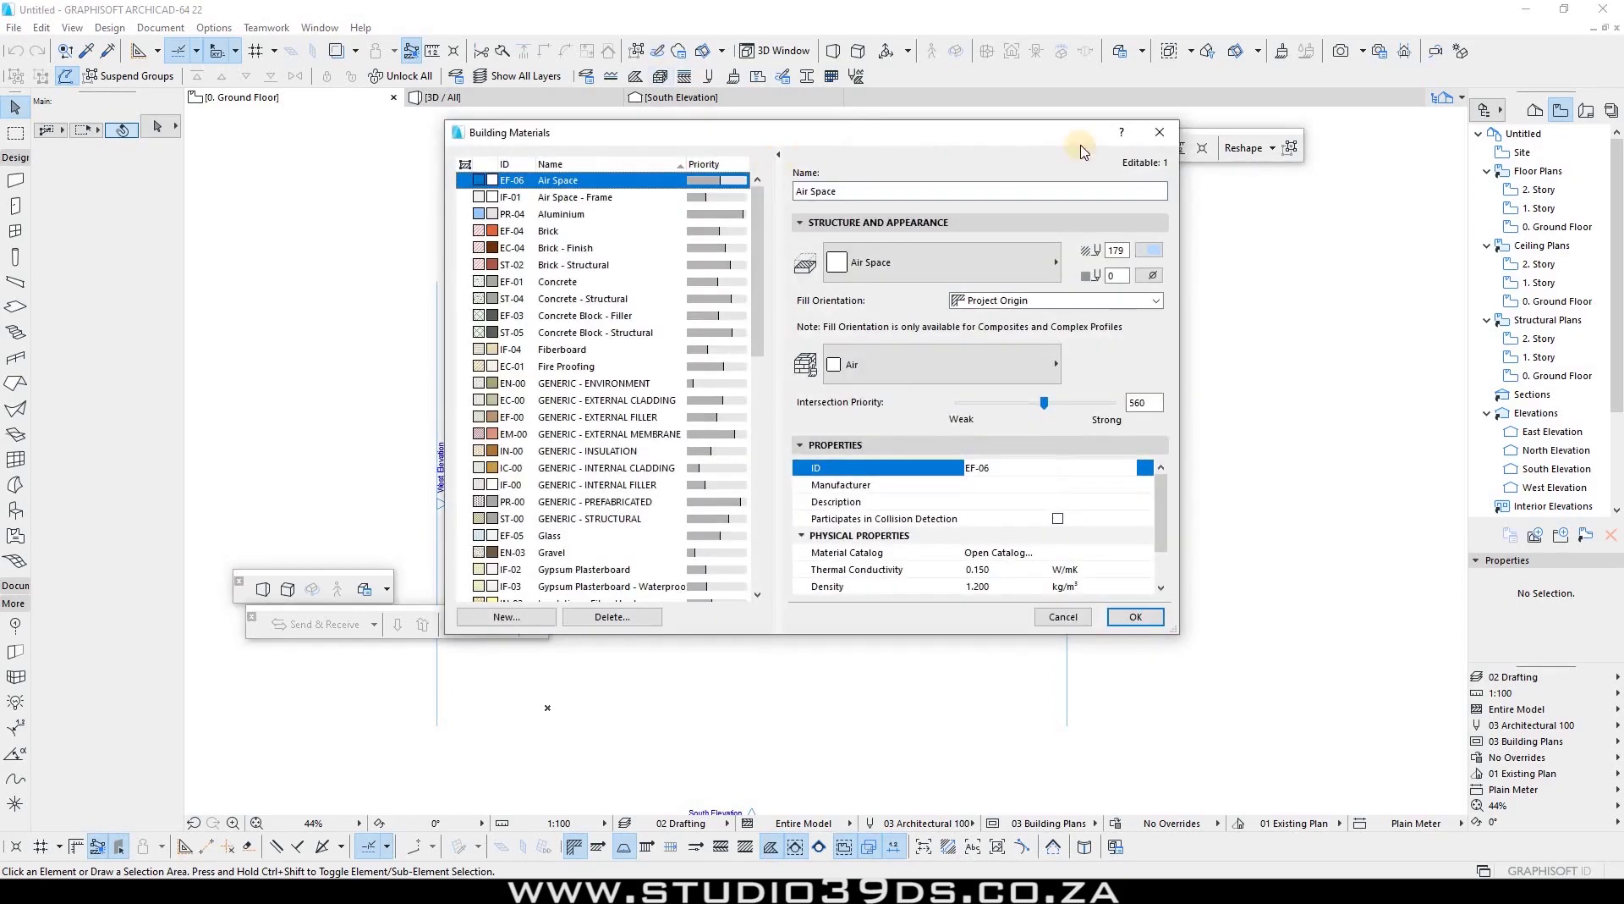
left_click(1159, 134)
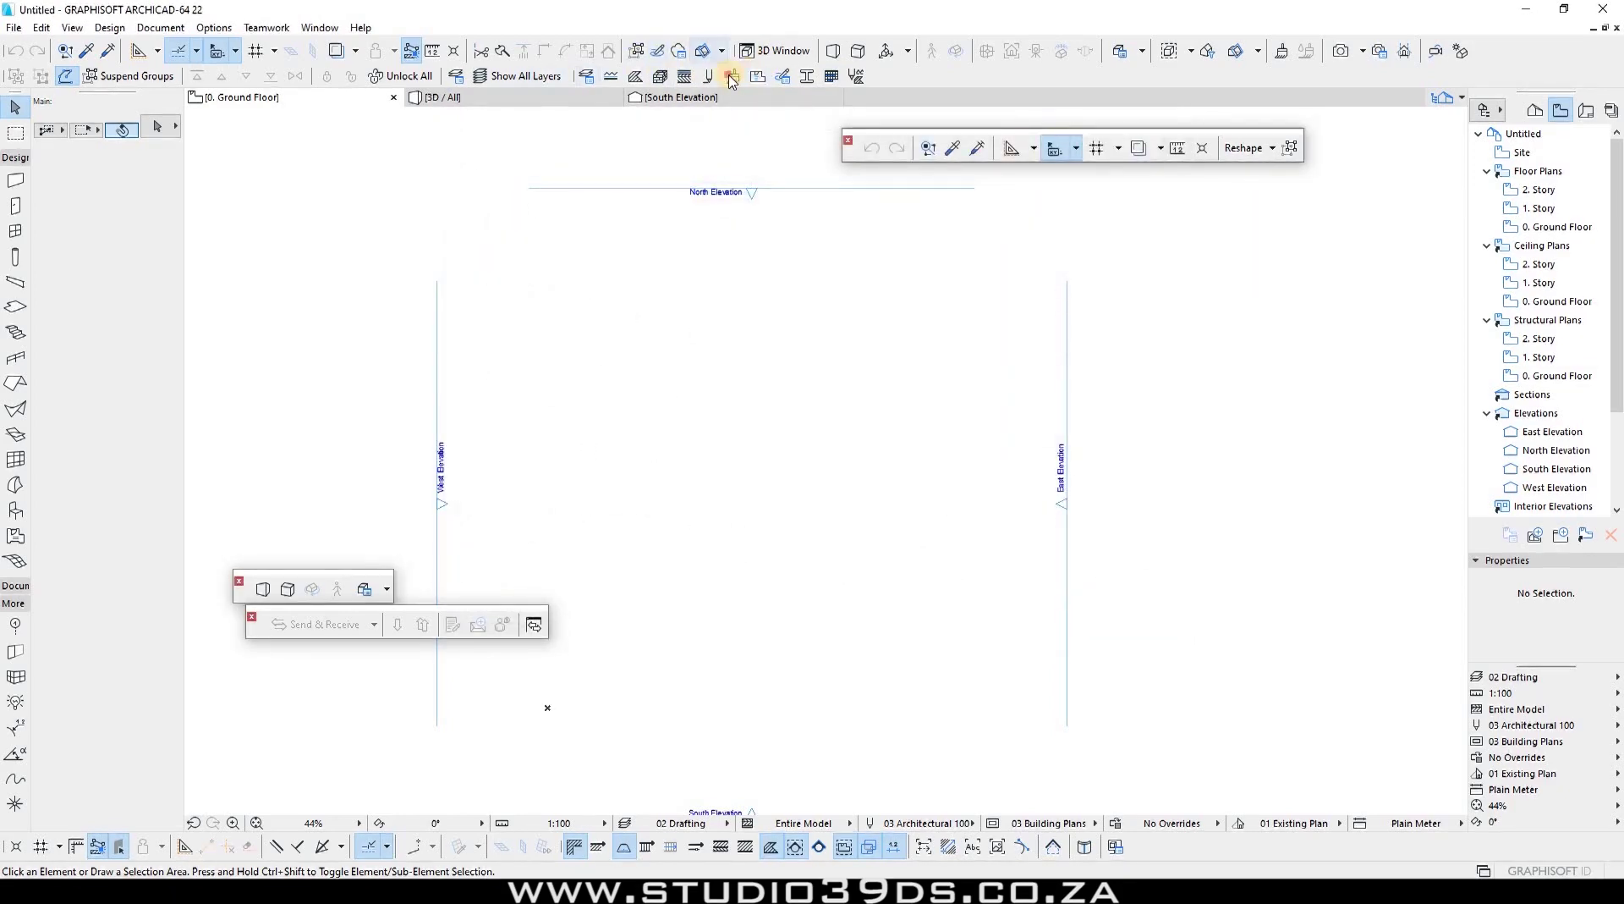
left_click(1002, 147)
left_click(1040, 33)
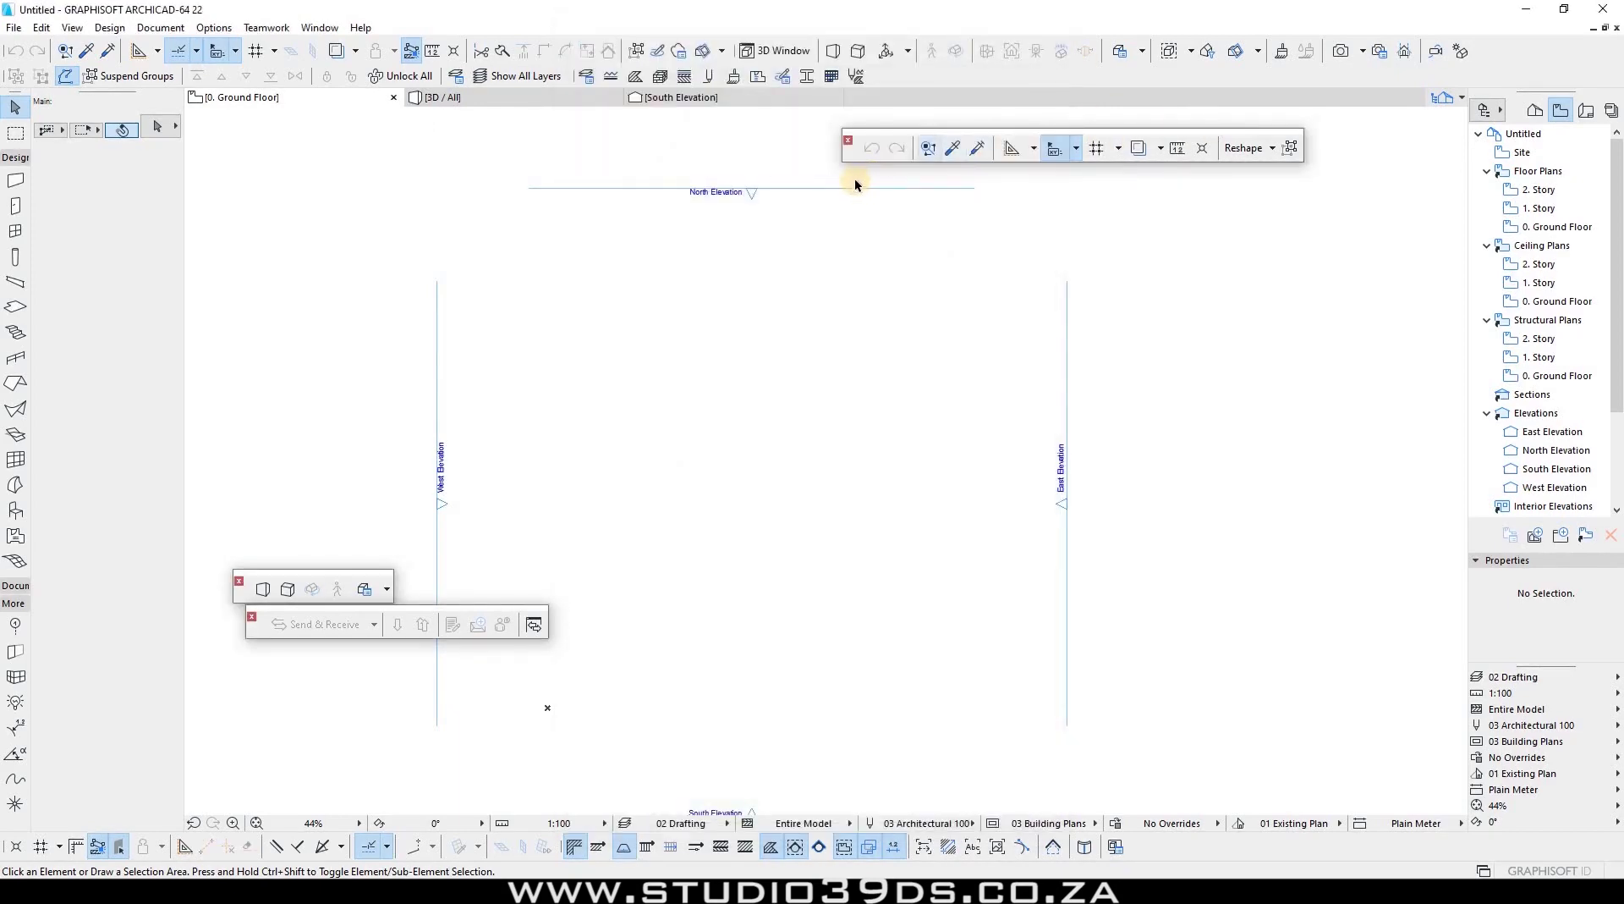
Move the undo-and-reshape toolbar near the plan centre, then close it.
left_click_drag(849, 150, 723, 258)
left_click_drag(521, 290, 520, 291)
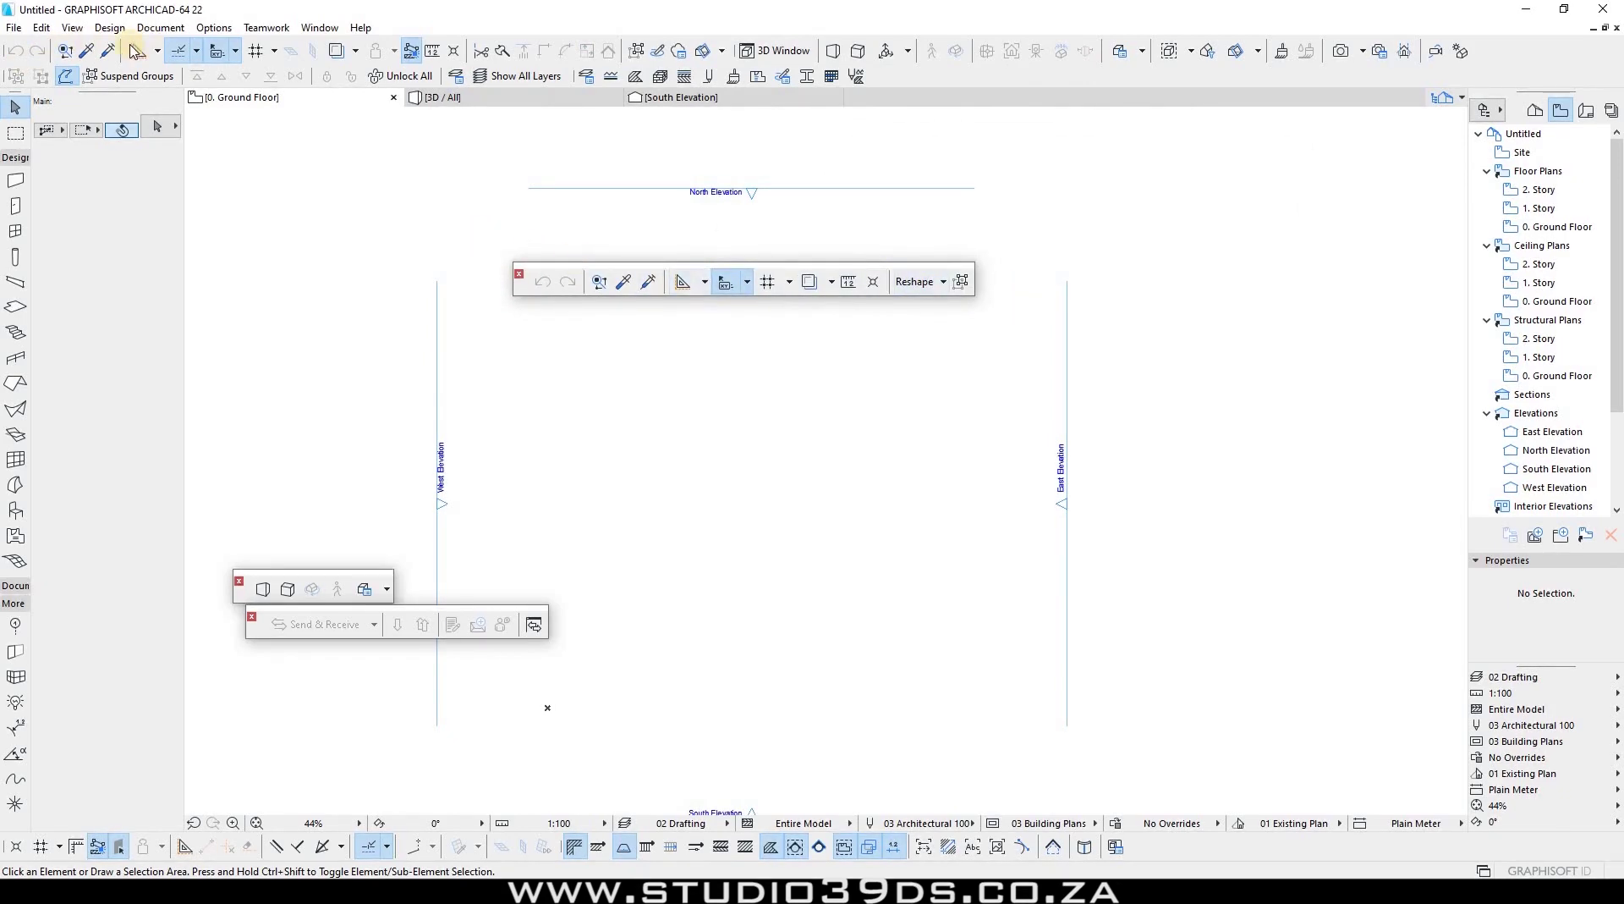
left_click(520, 279)
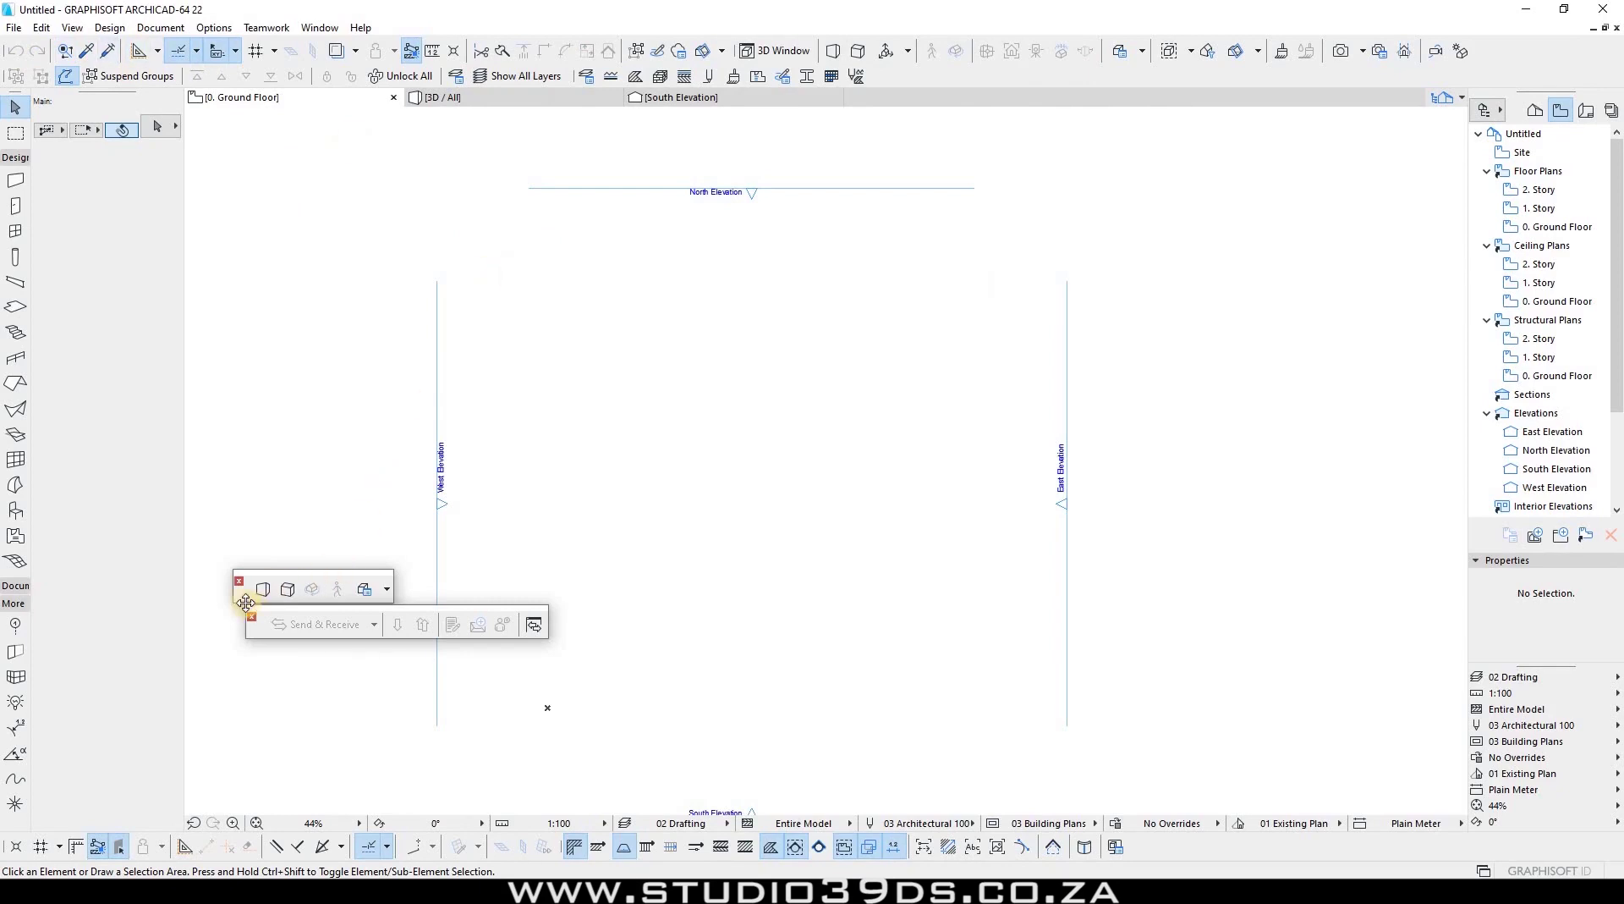
Move the floating 3D Visualization and Teamwork toolbars aside and close them.
left_click_drag(241, 595, 740, 294)
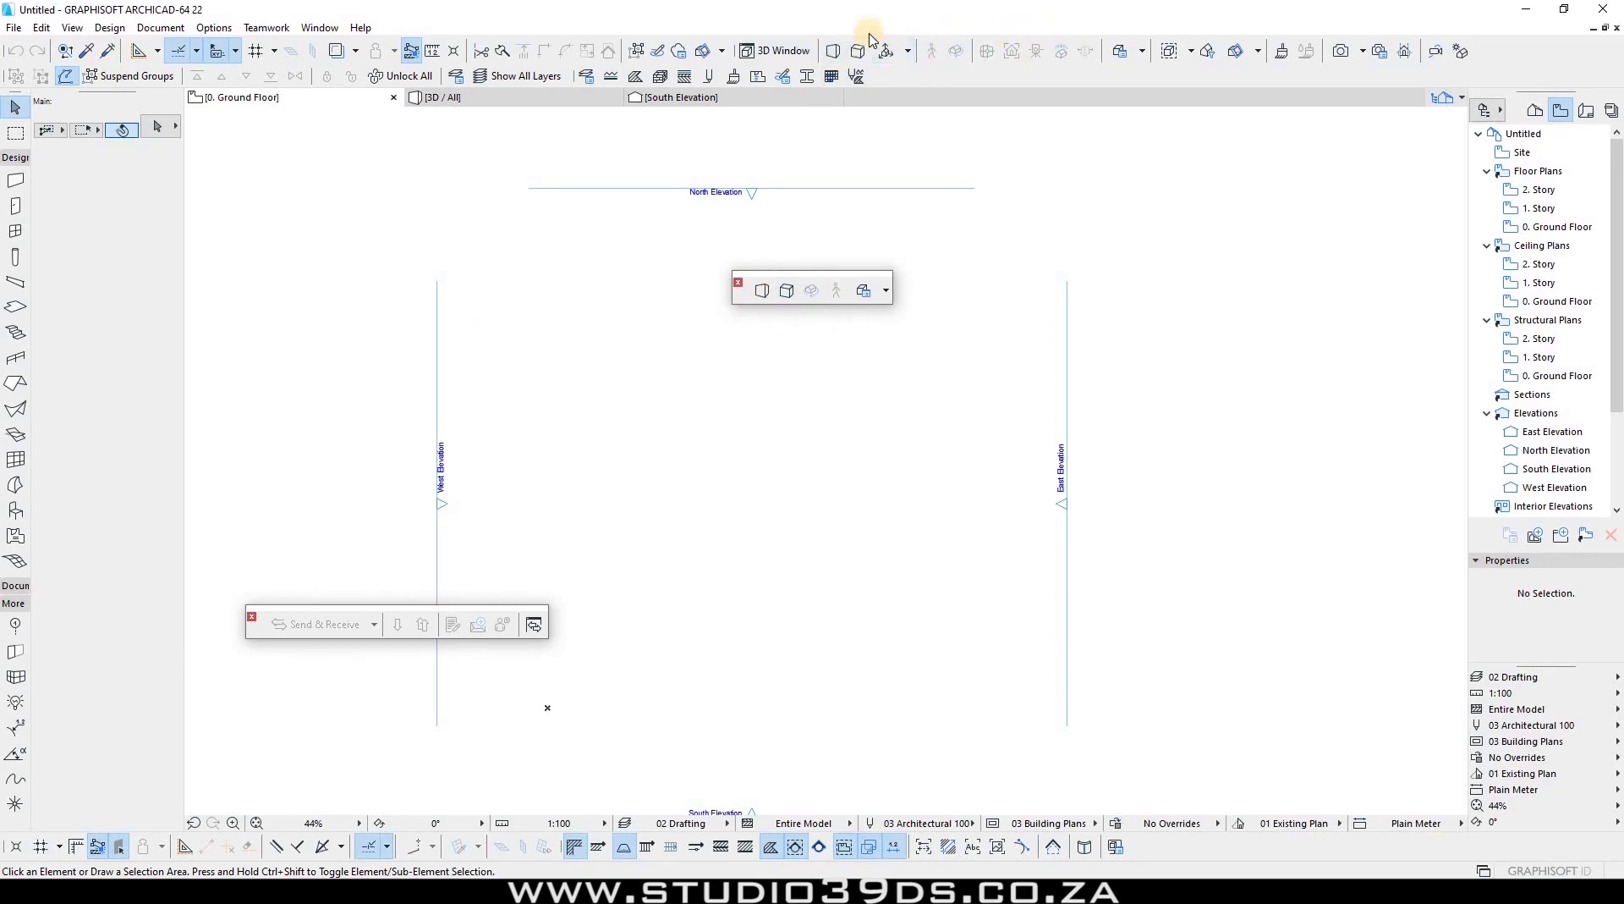
left_click(740, 283)
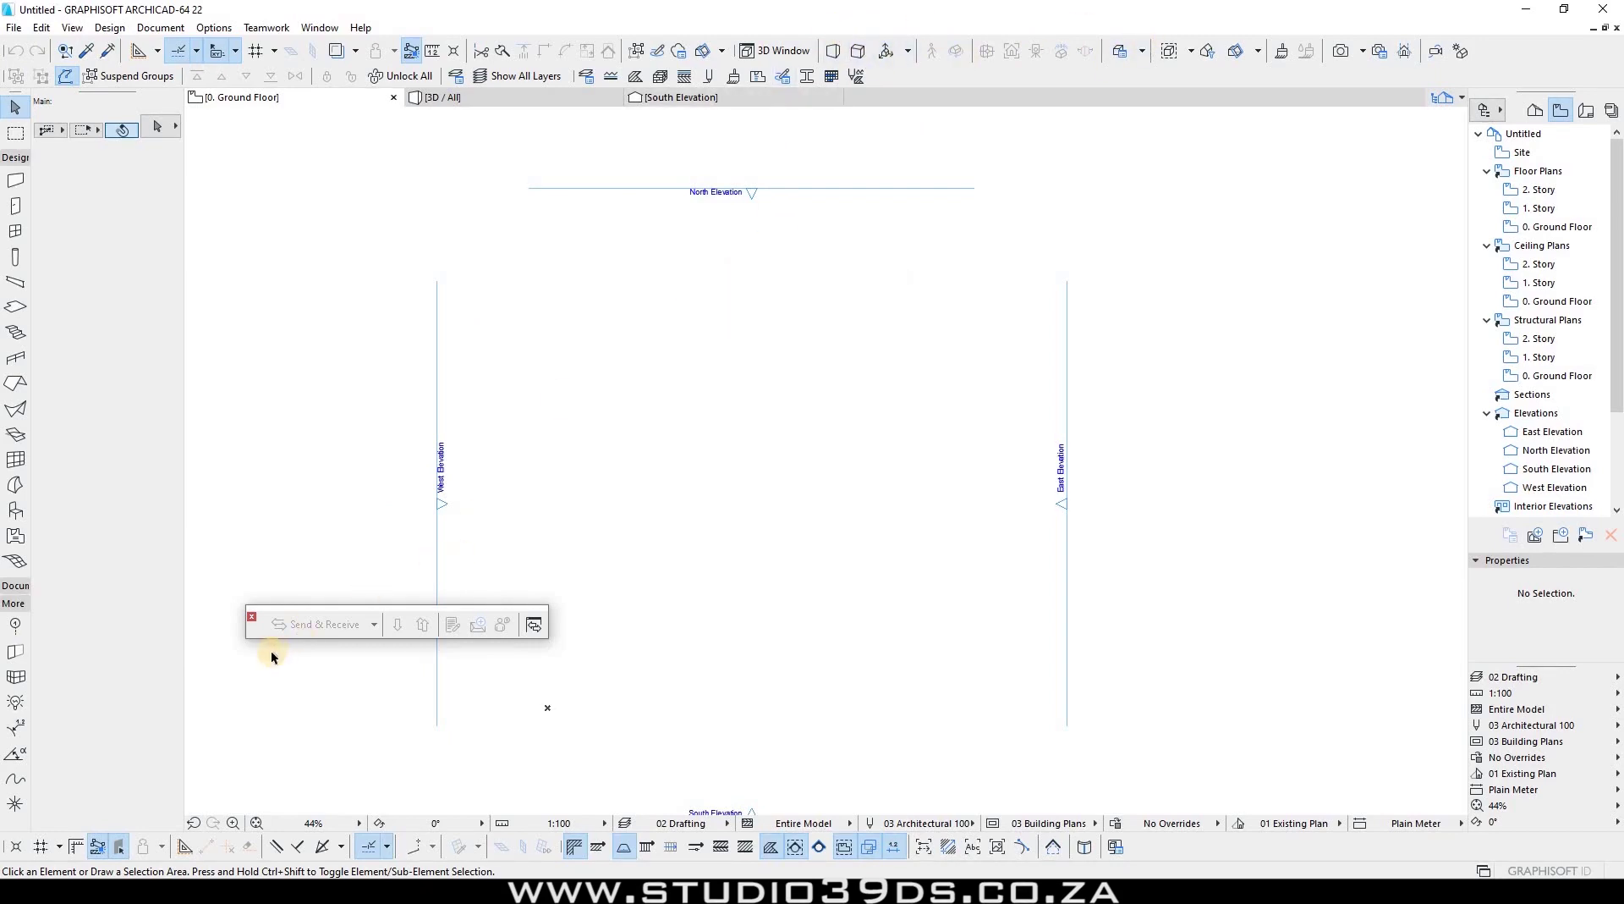
left_click_drag(254, 636, 680, 374)
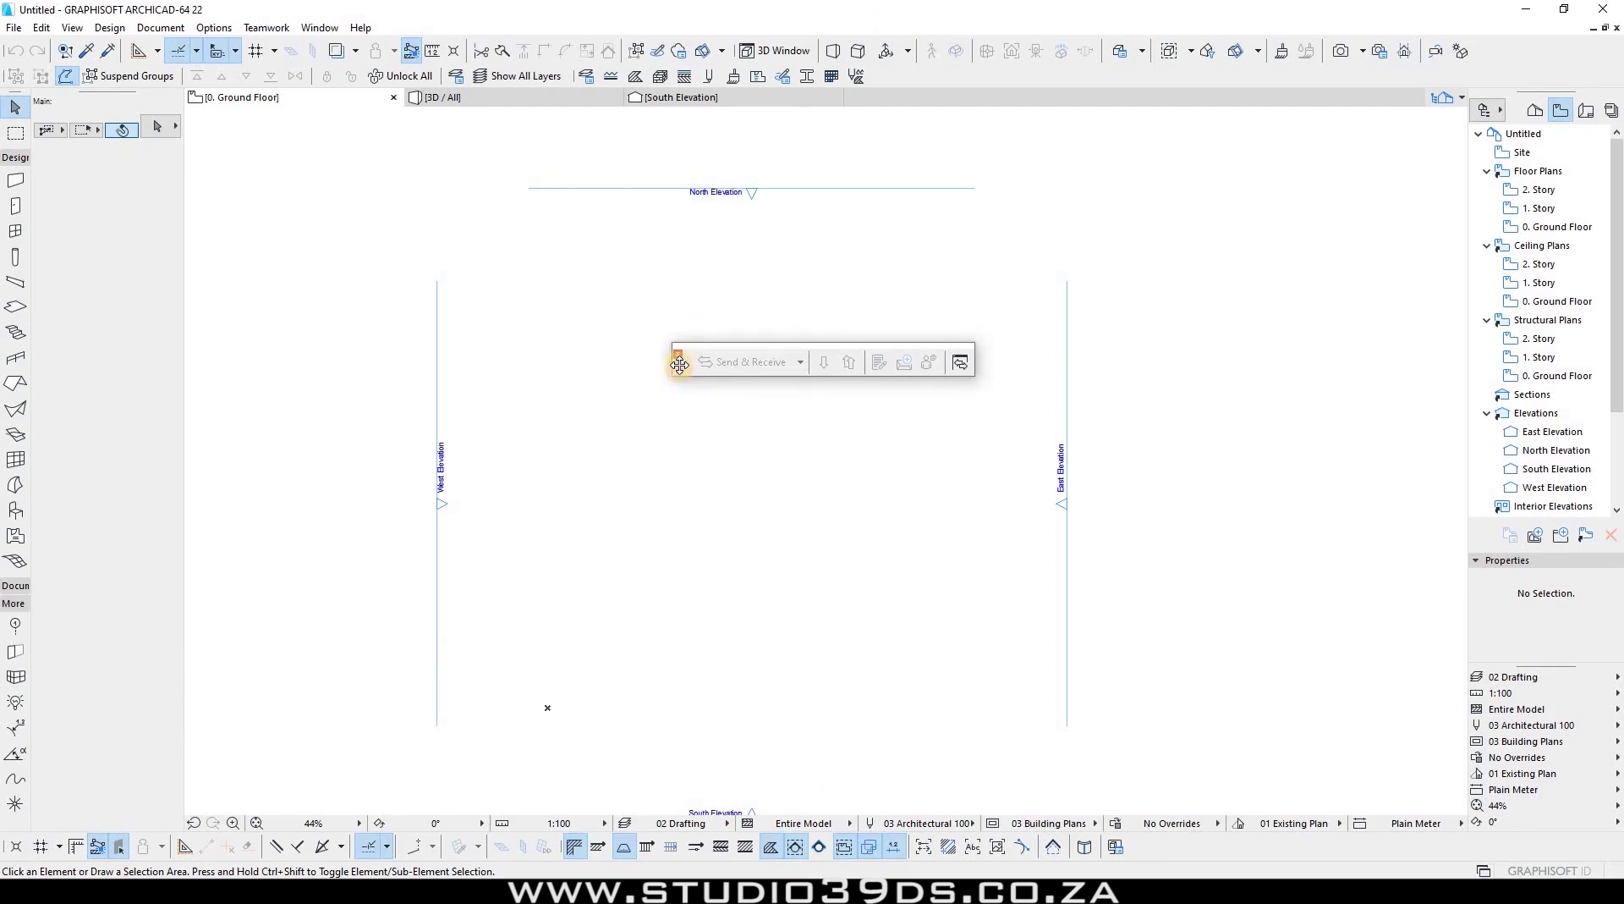
left_click(679, 357)
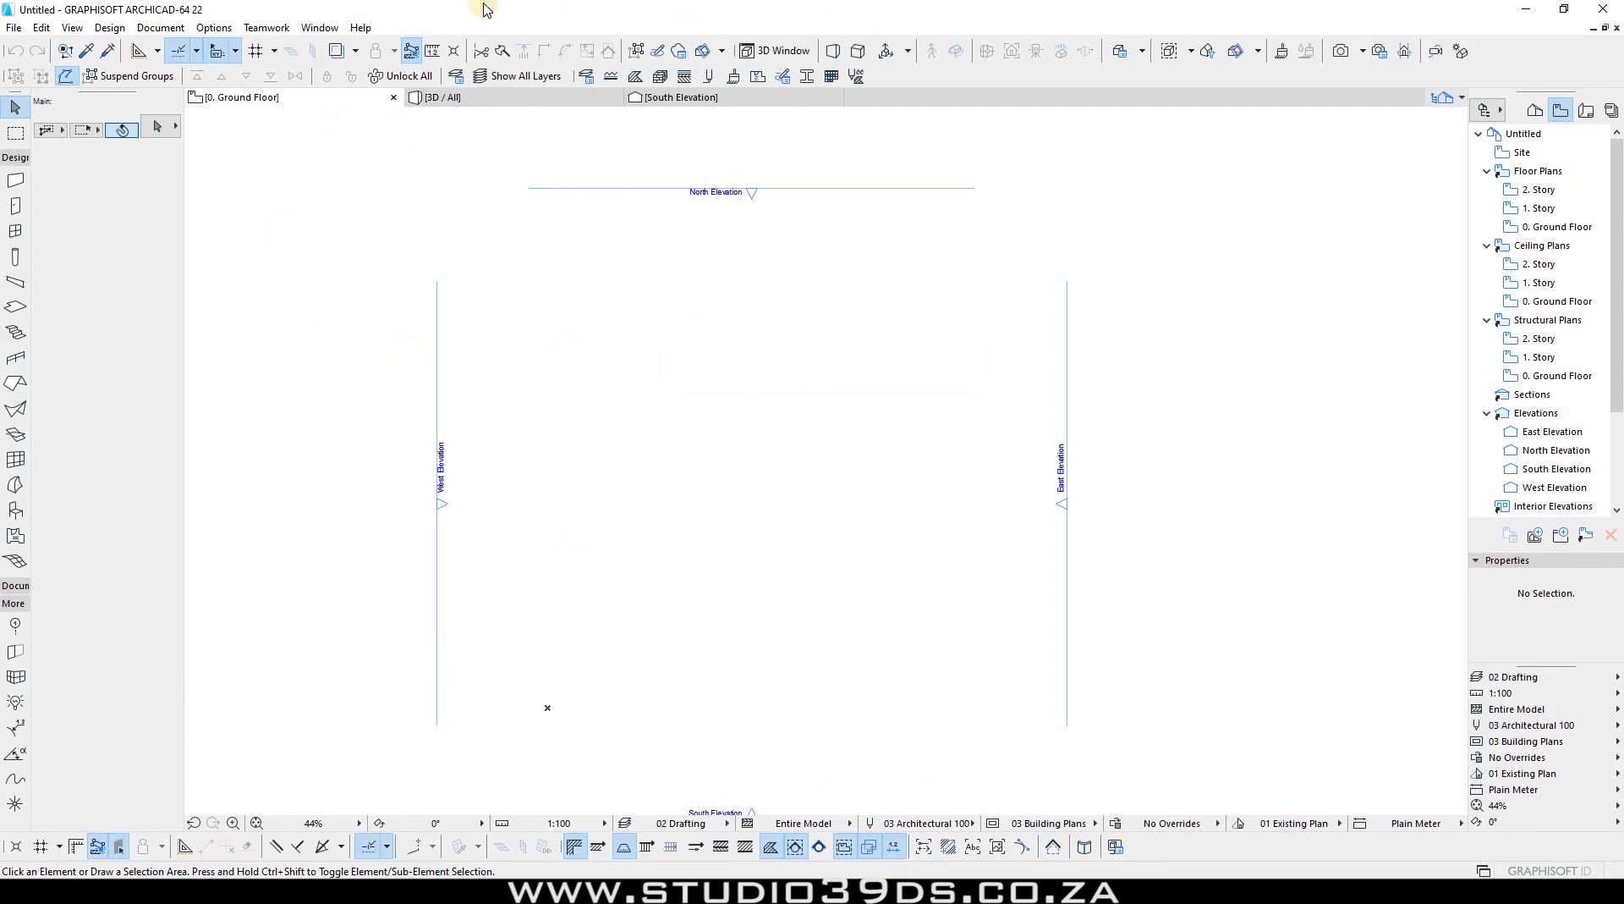
Turn on the Zoom toolbar and bring up the toolbar customization settings.
left_click(332, 32)
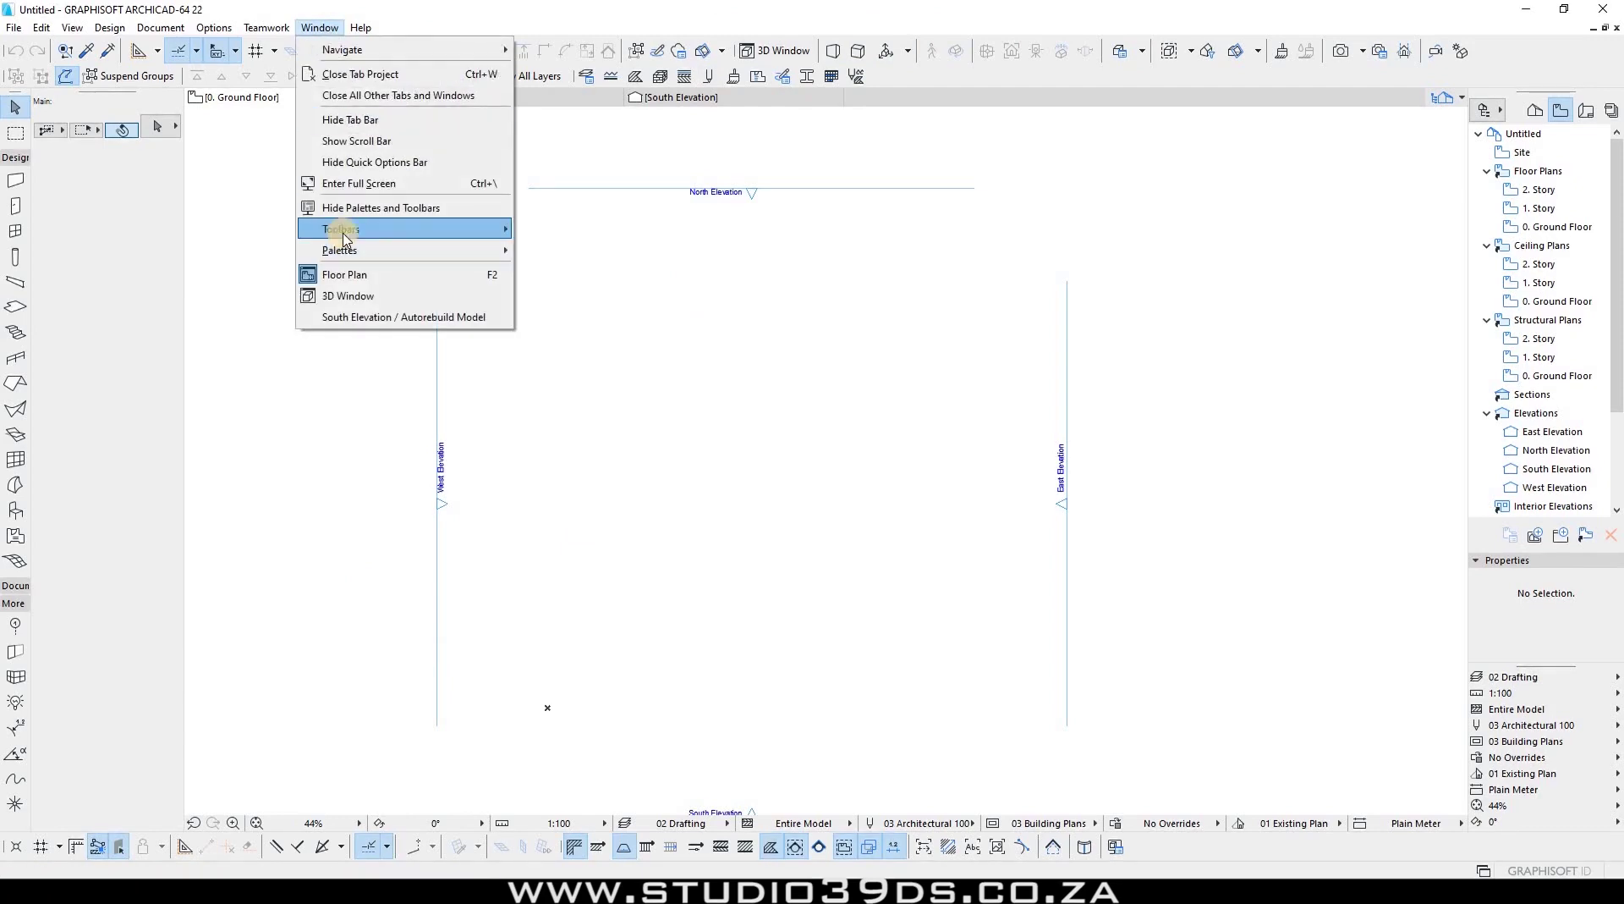
mouse_move(345, 229)
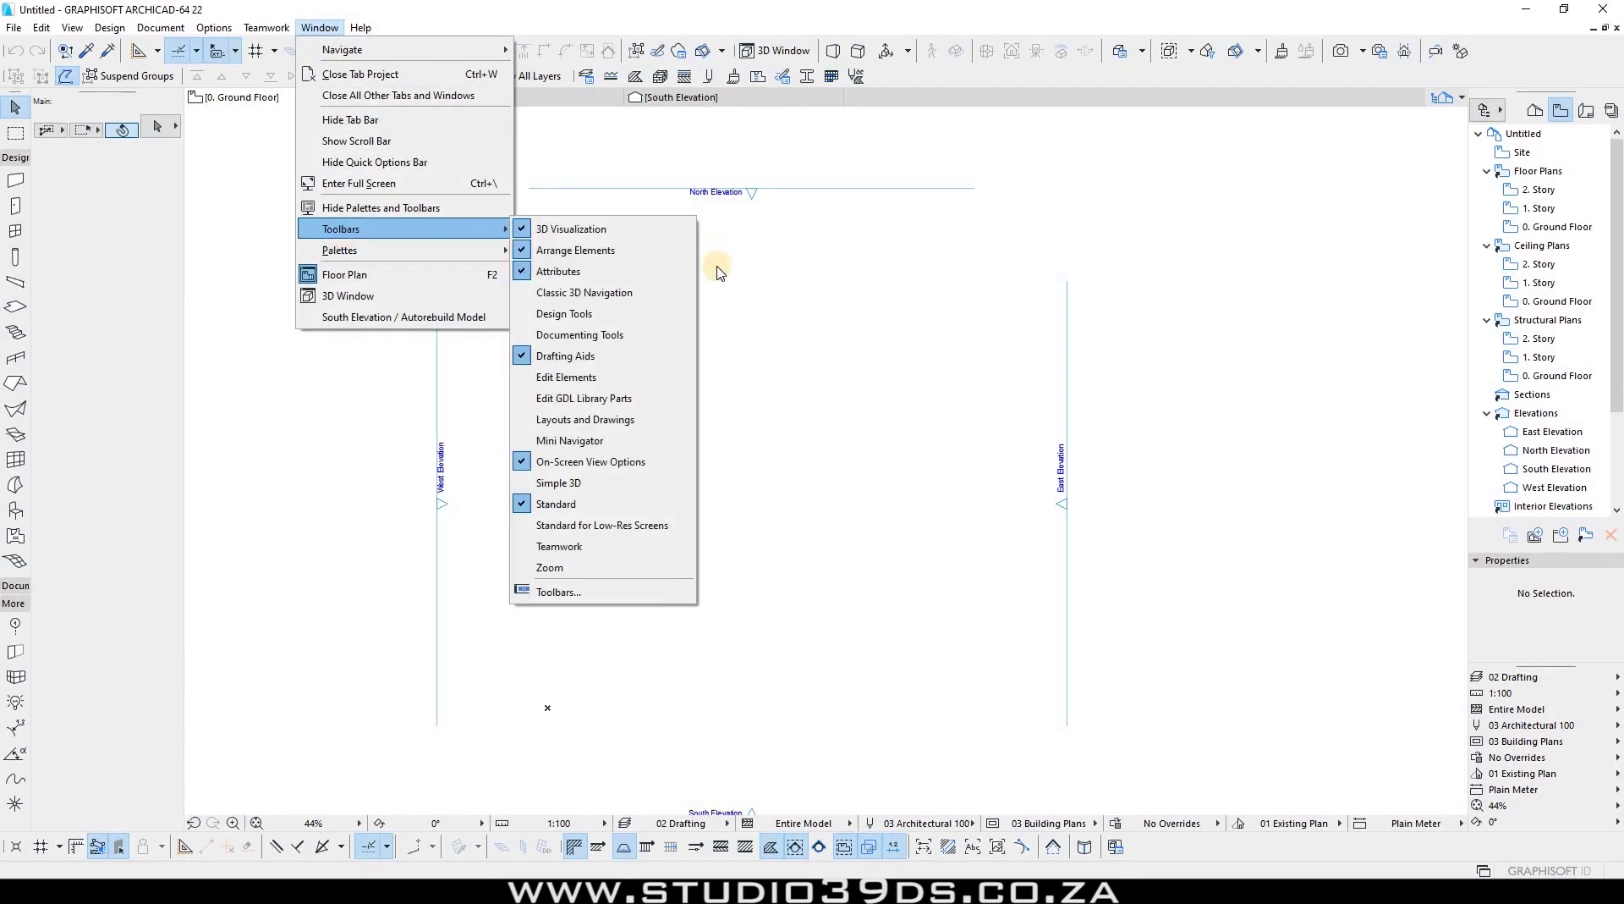
left_click(635, 568)
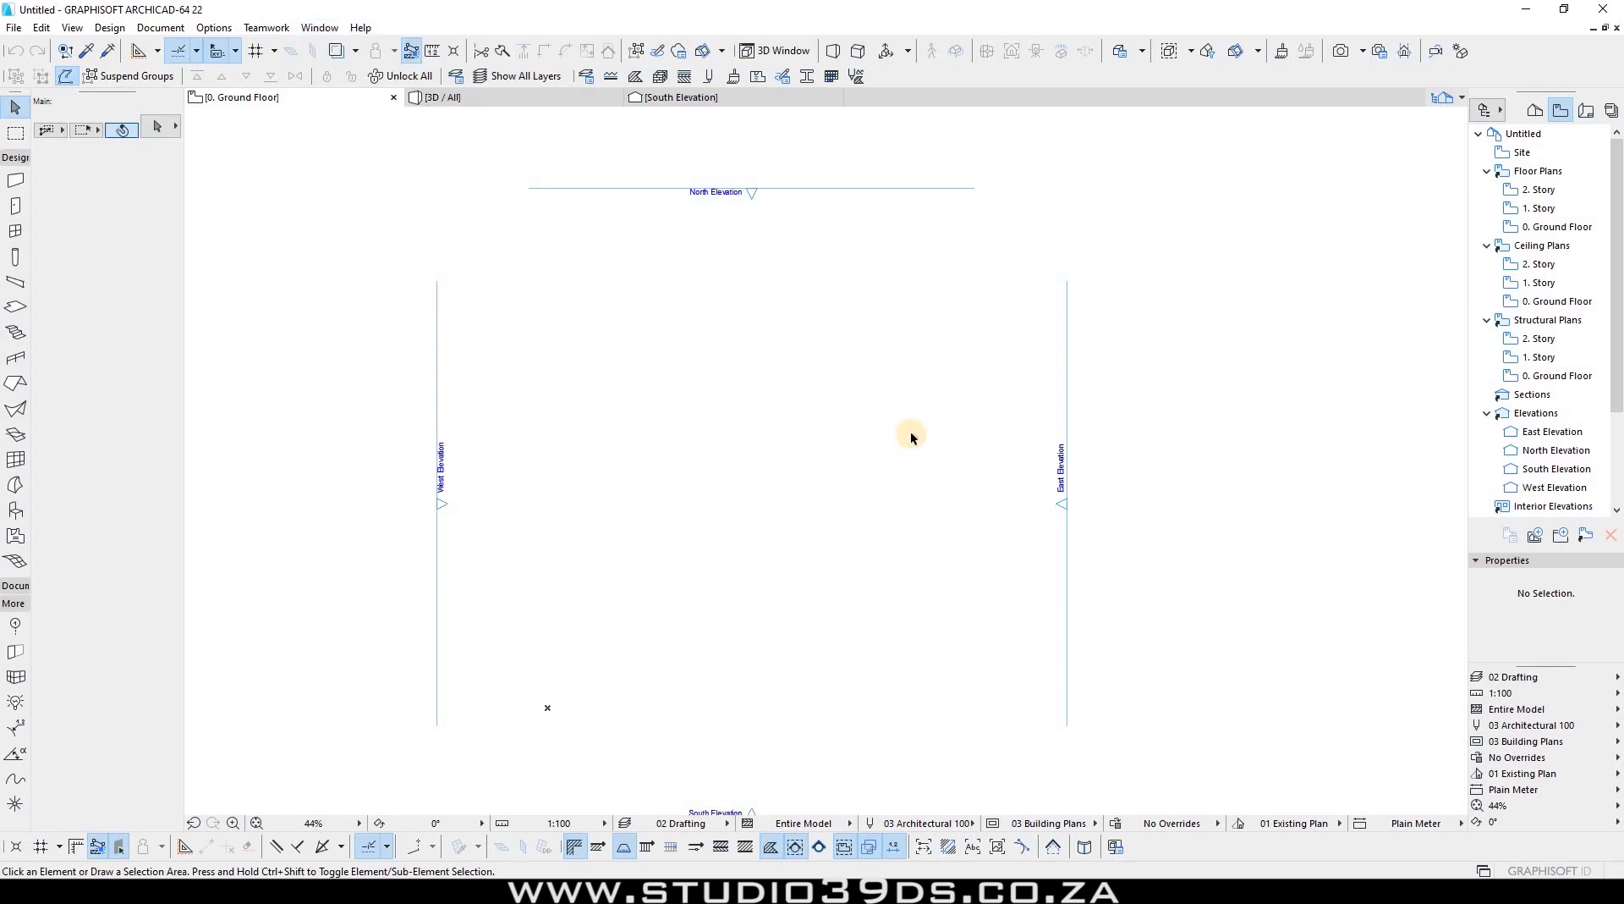
right_click(754, 70)
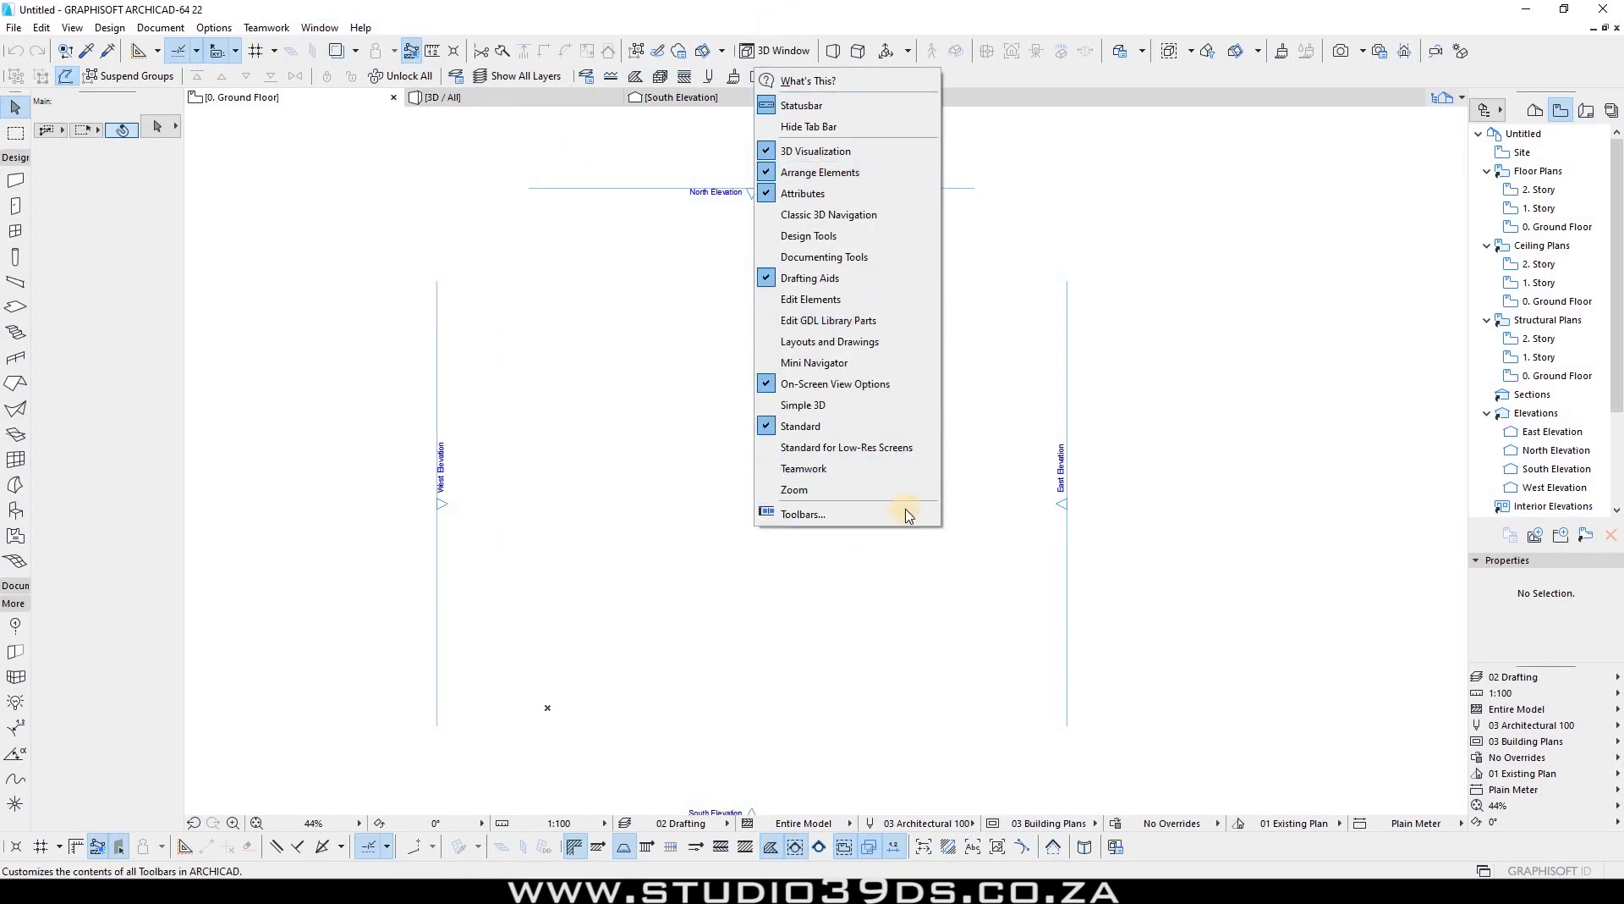
left_click(835, 514)
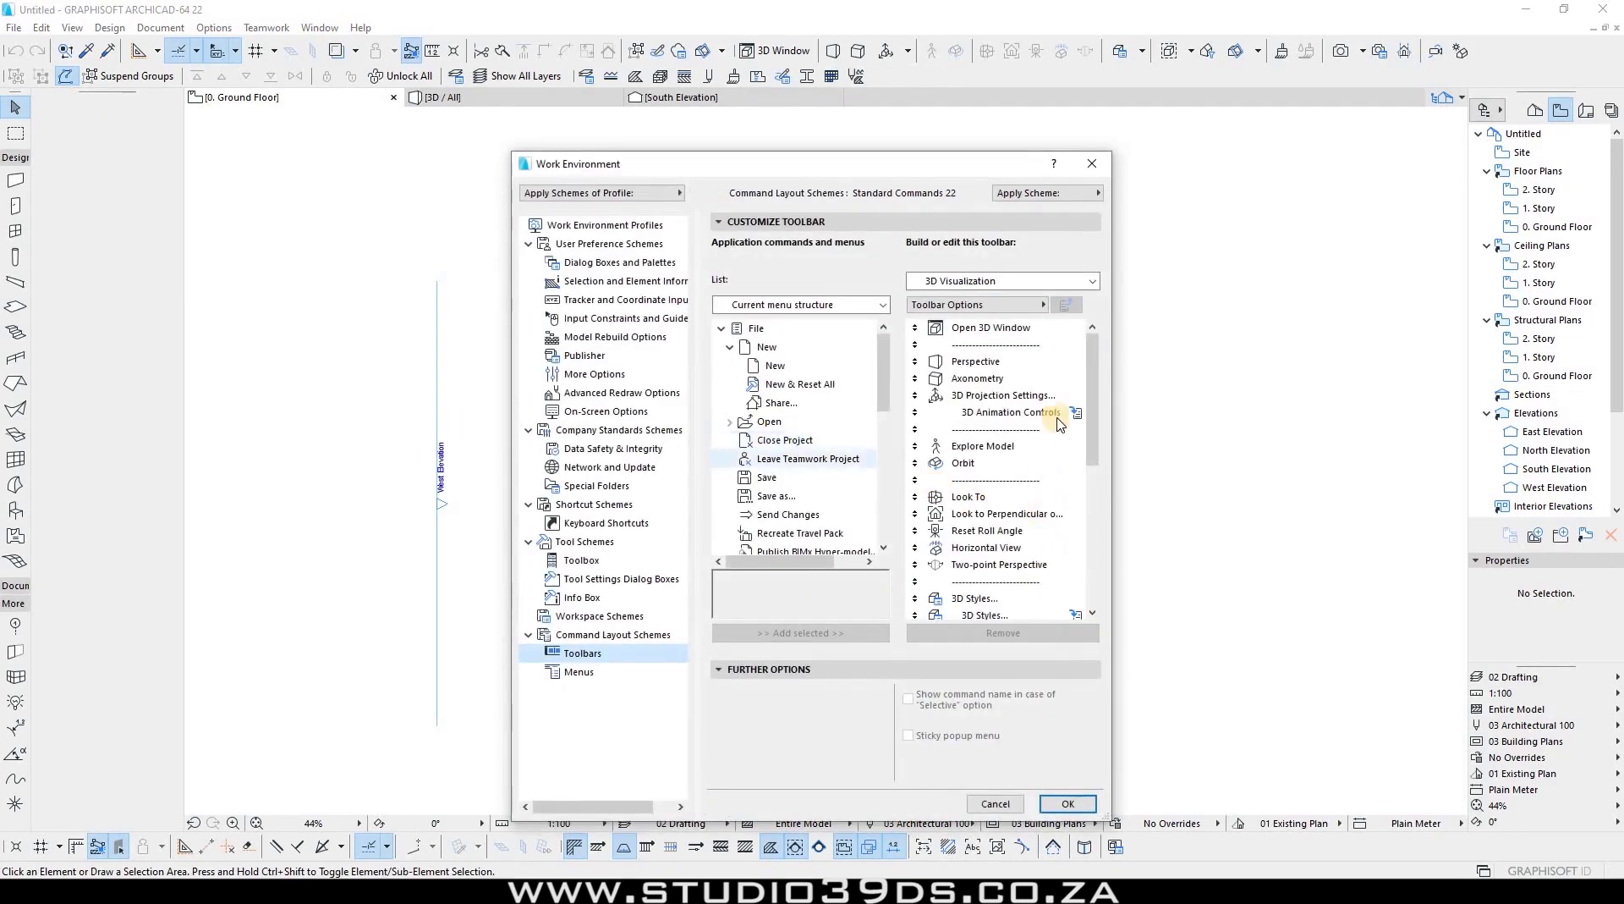
Inspect the Standard toolbar's commands, selecting Trim in the list.
left_click_drag(1092, 378, 1093, 409)
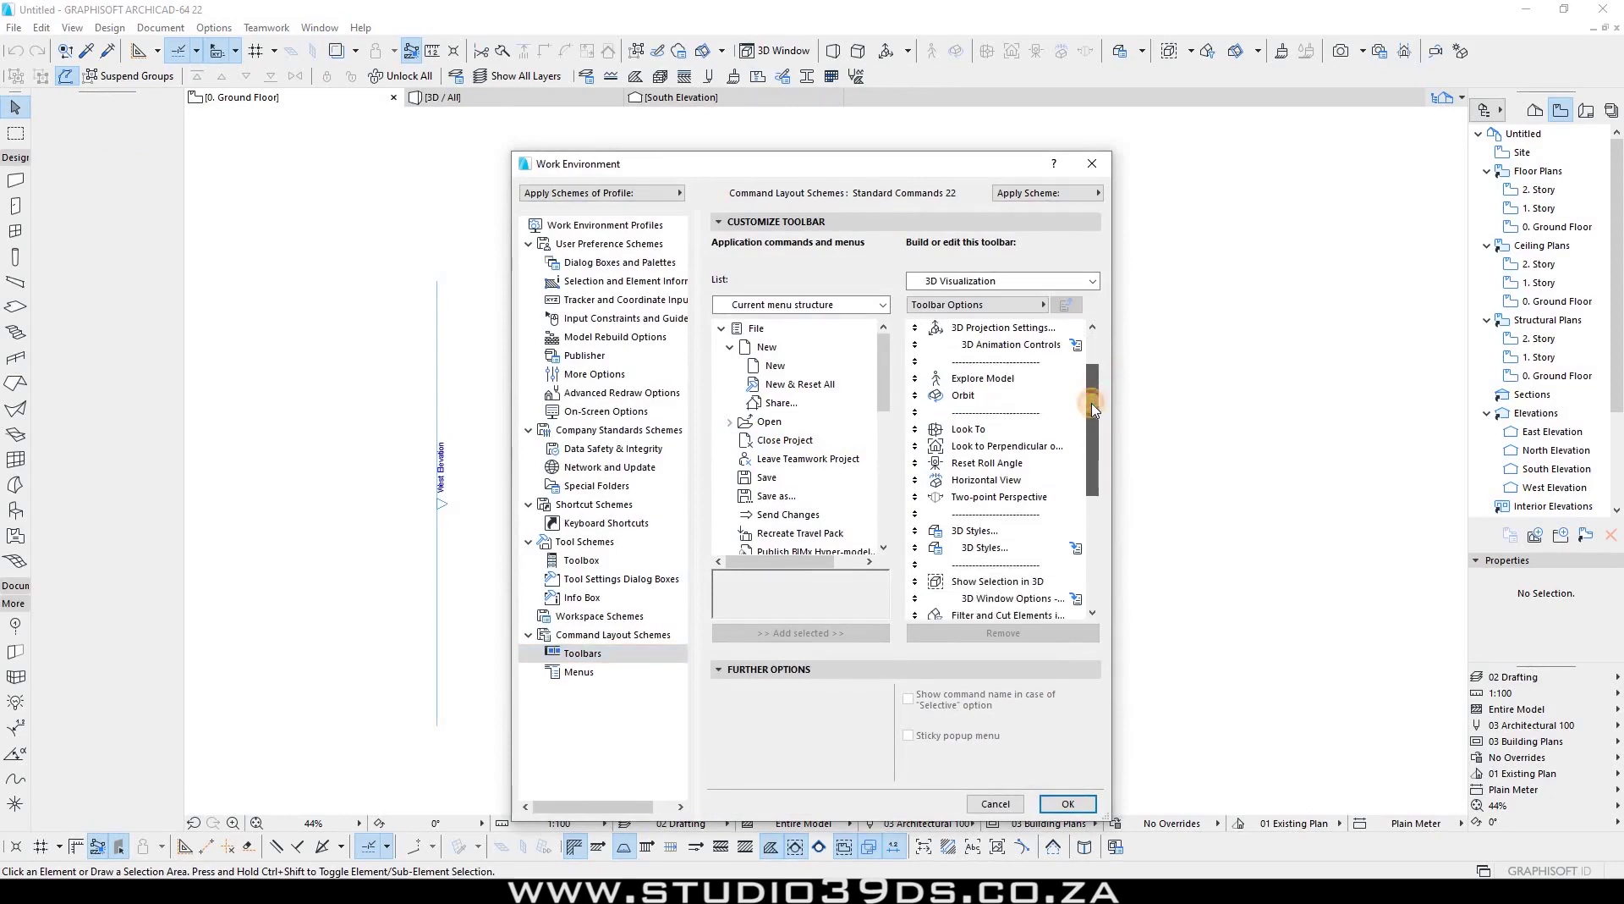
left_click(1094, 280)
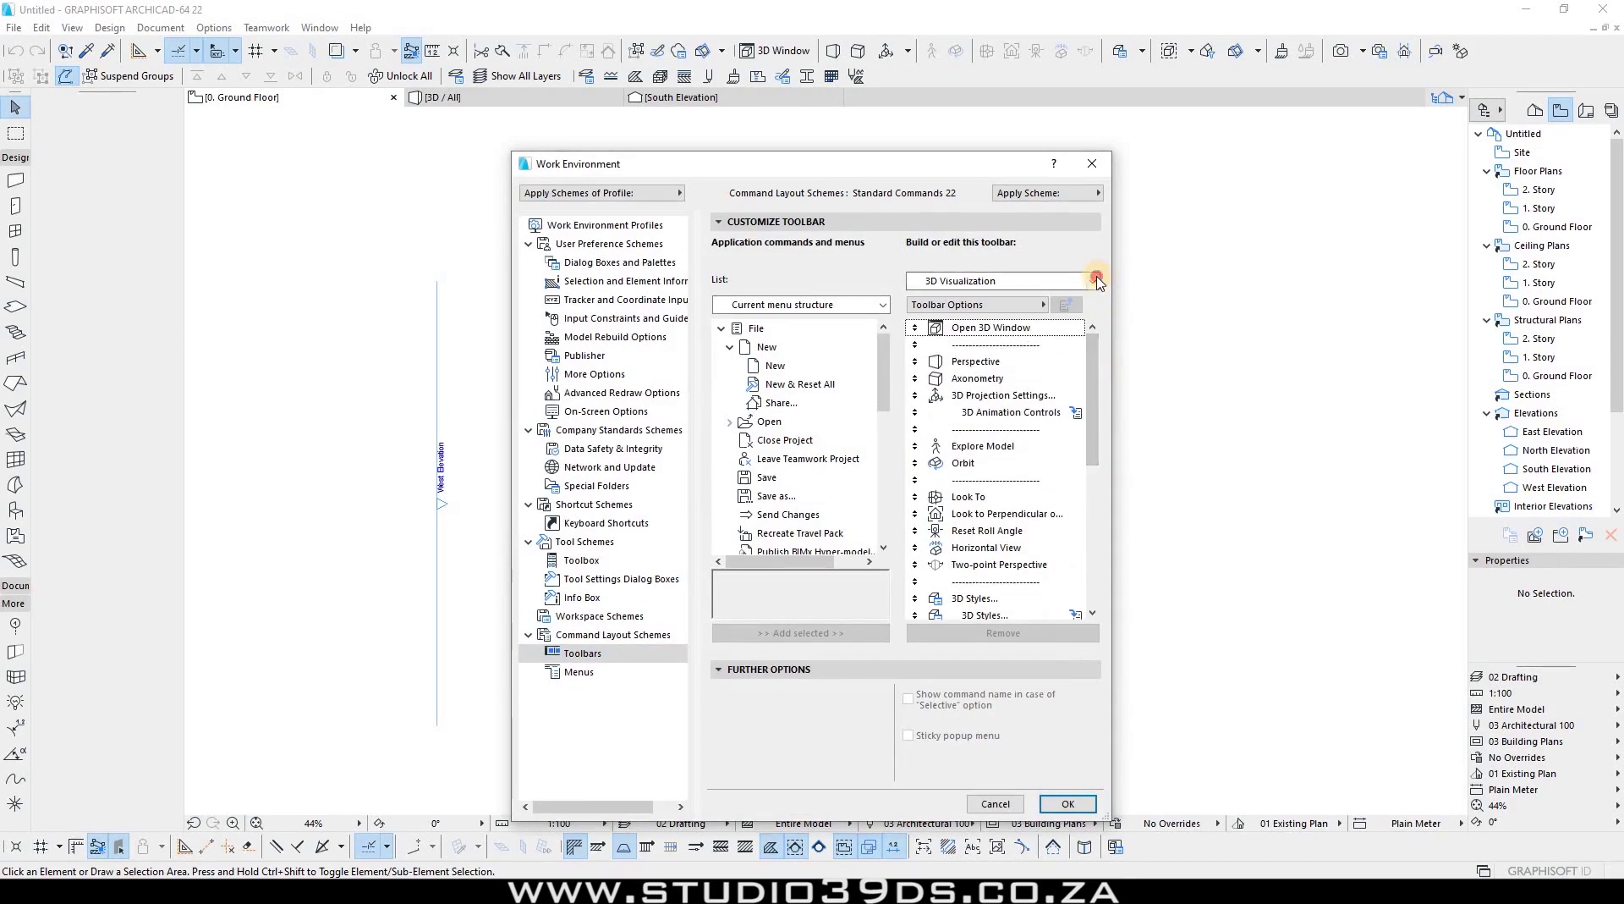
left_click(1096, 280)
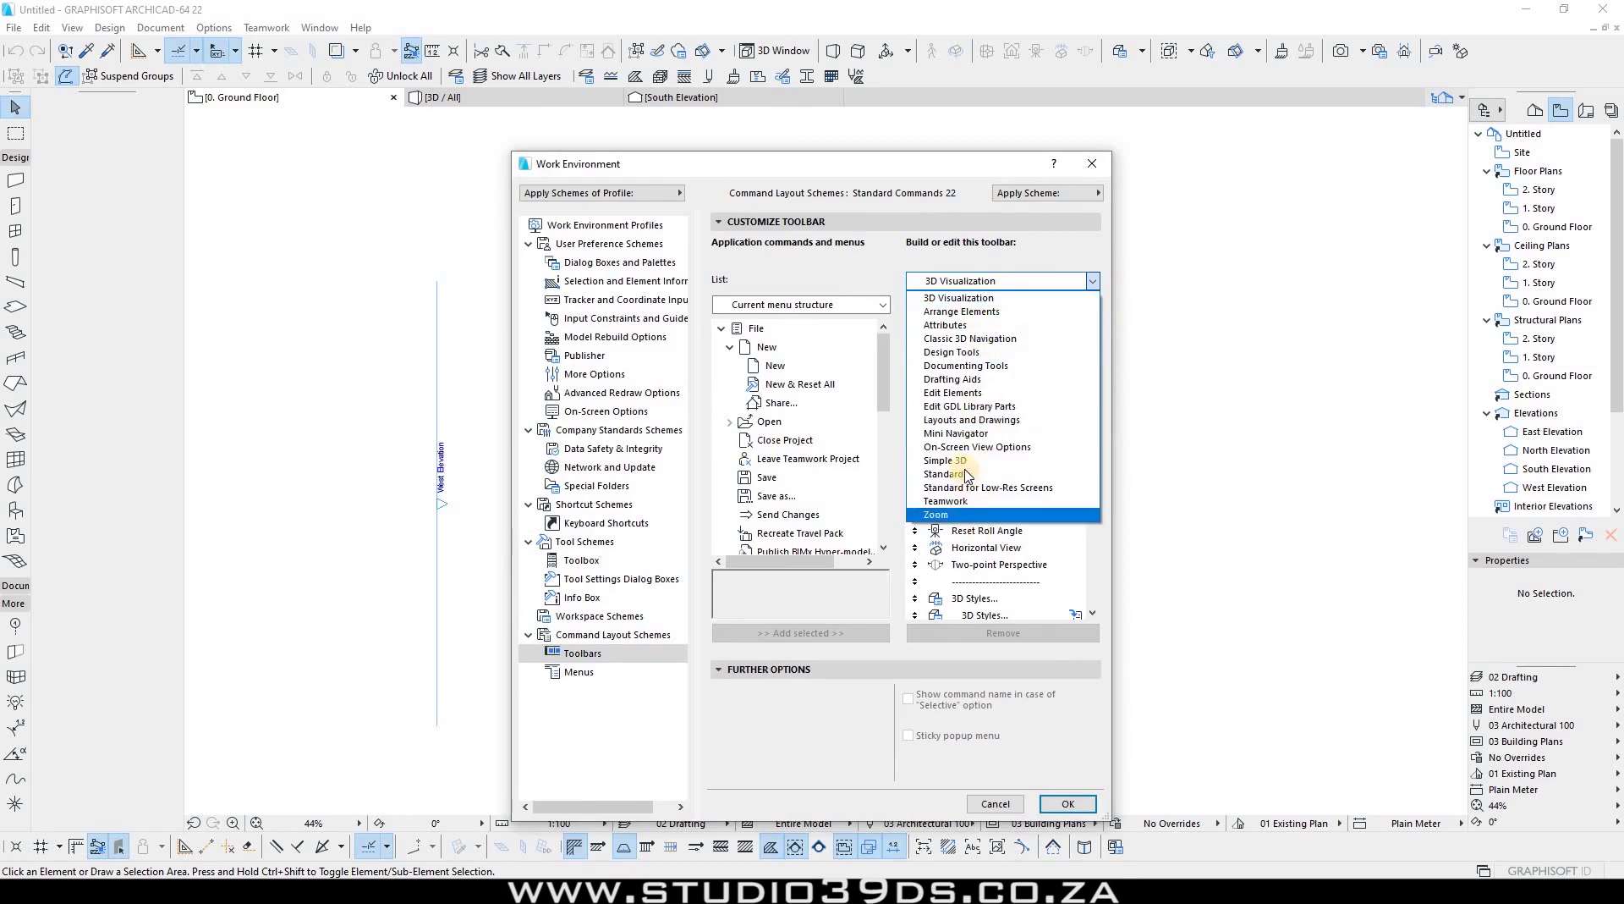
left_click(967, 474)
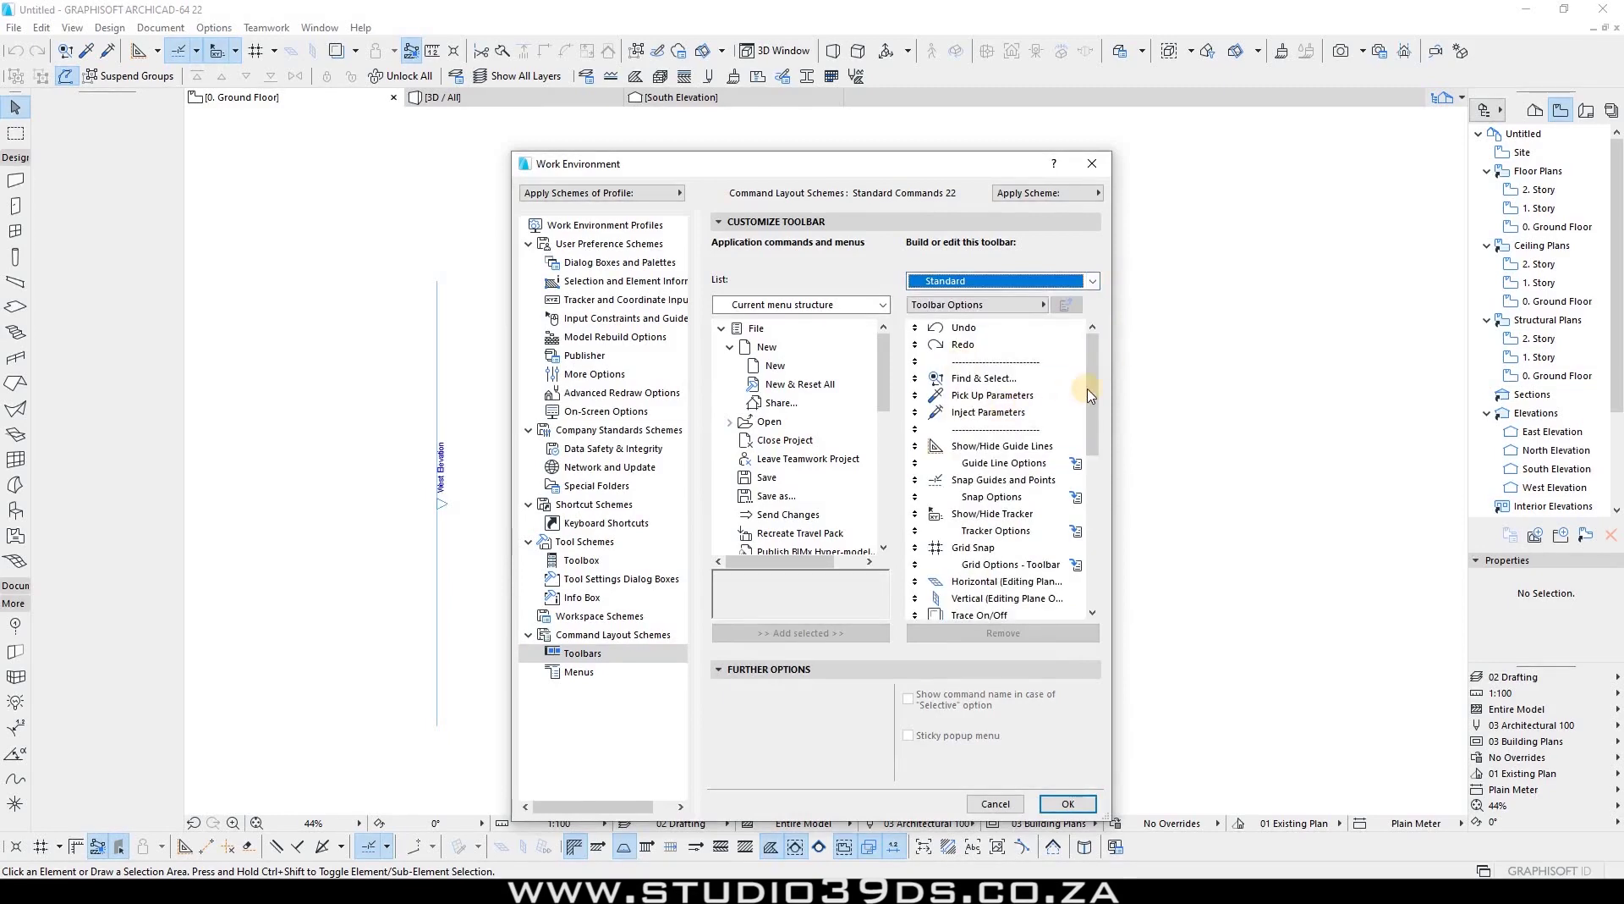
left_click(1092, 479)
left_click(1015, 514)
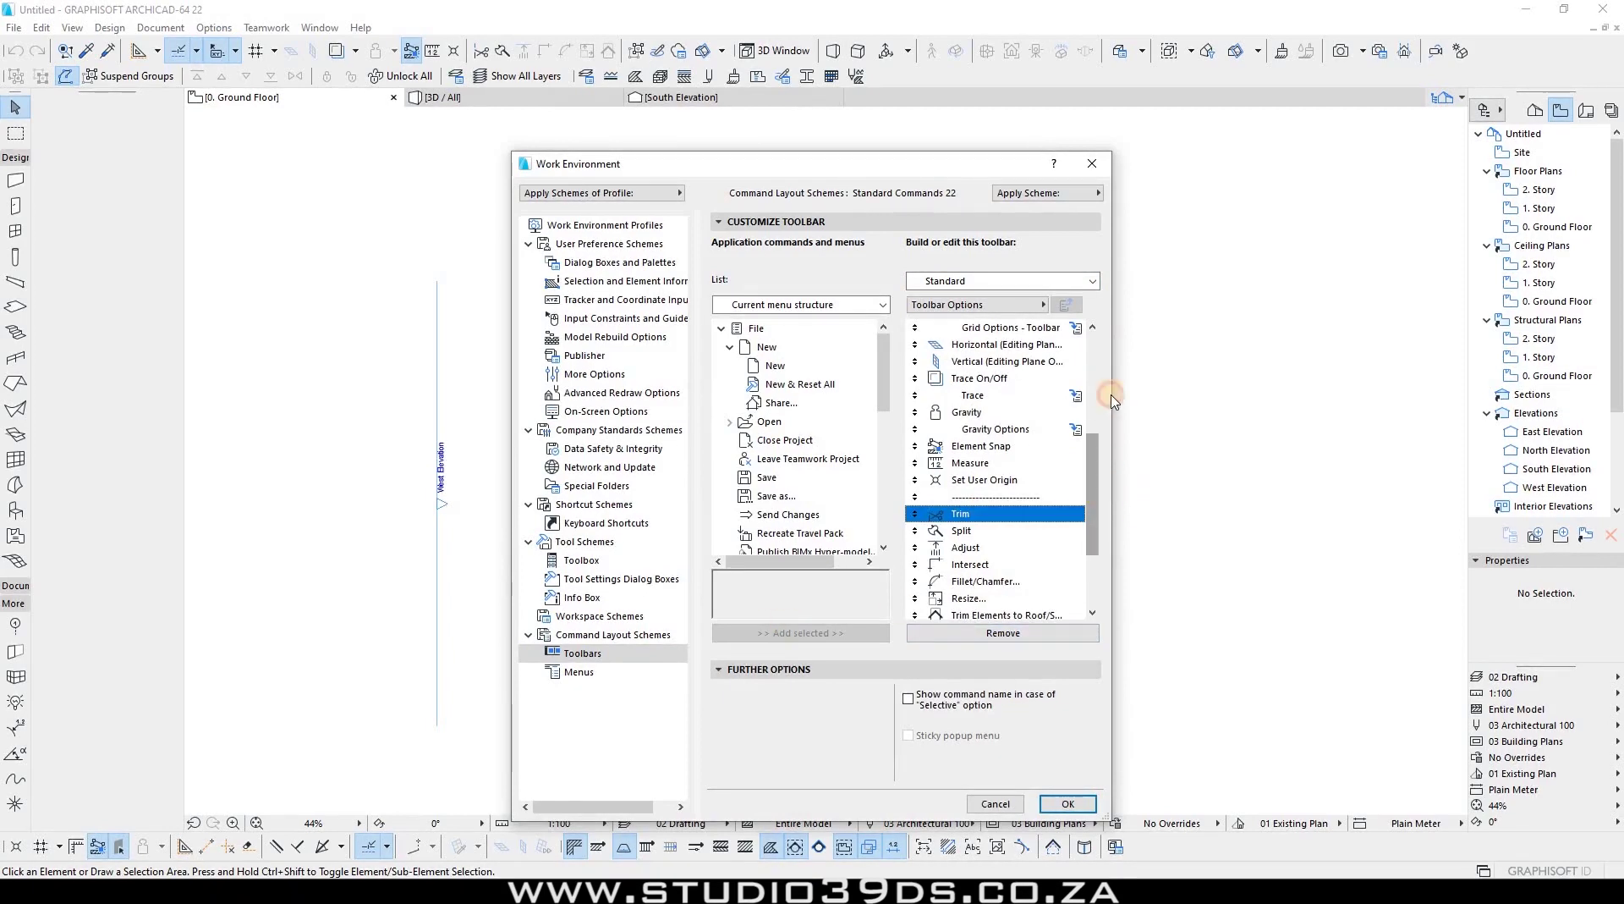
scroll(1045, 355, "up", 5)
Inspect the On-Screen View Options toolbar's commands, then cancel the customization without changes.
left_click(1012, 281)
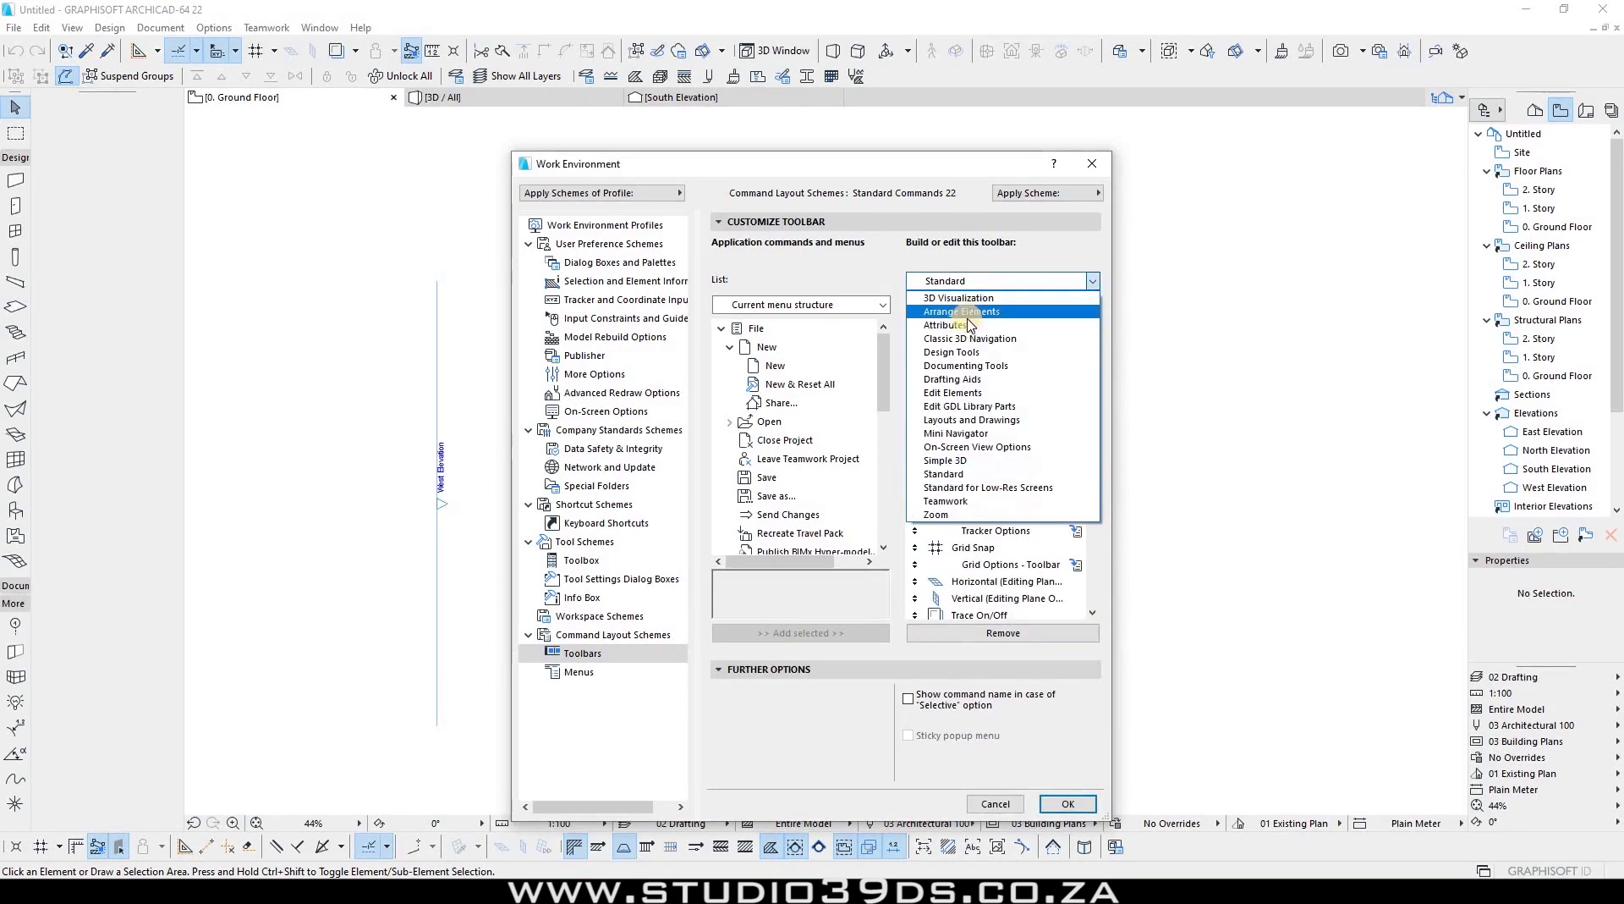
left_click(941, 447)
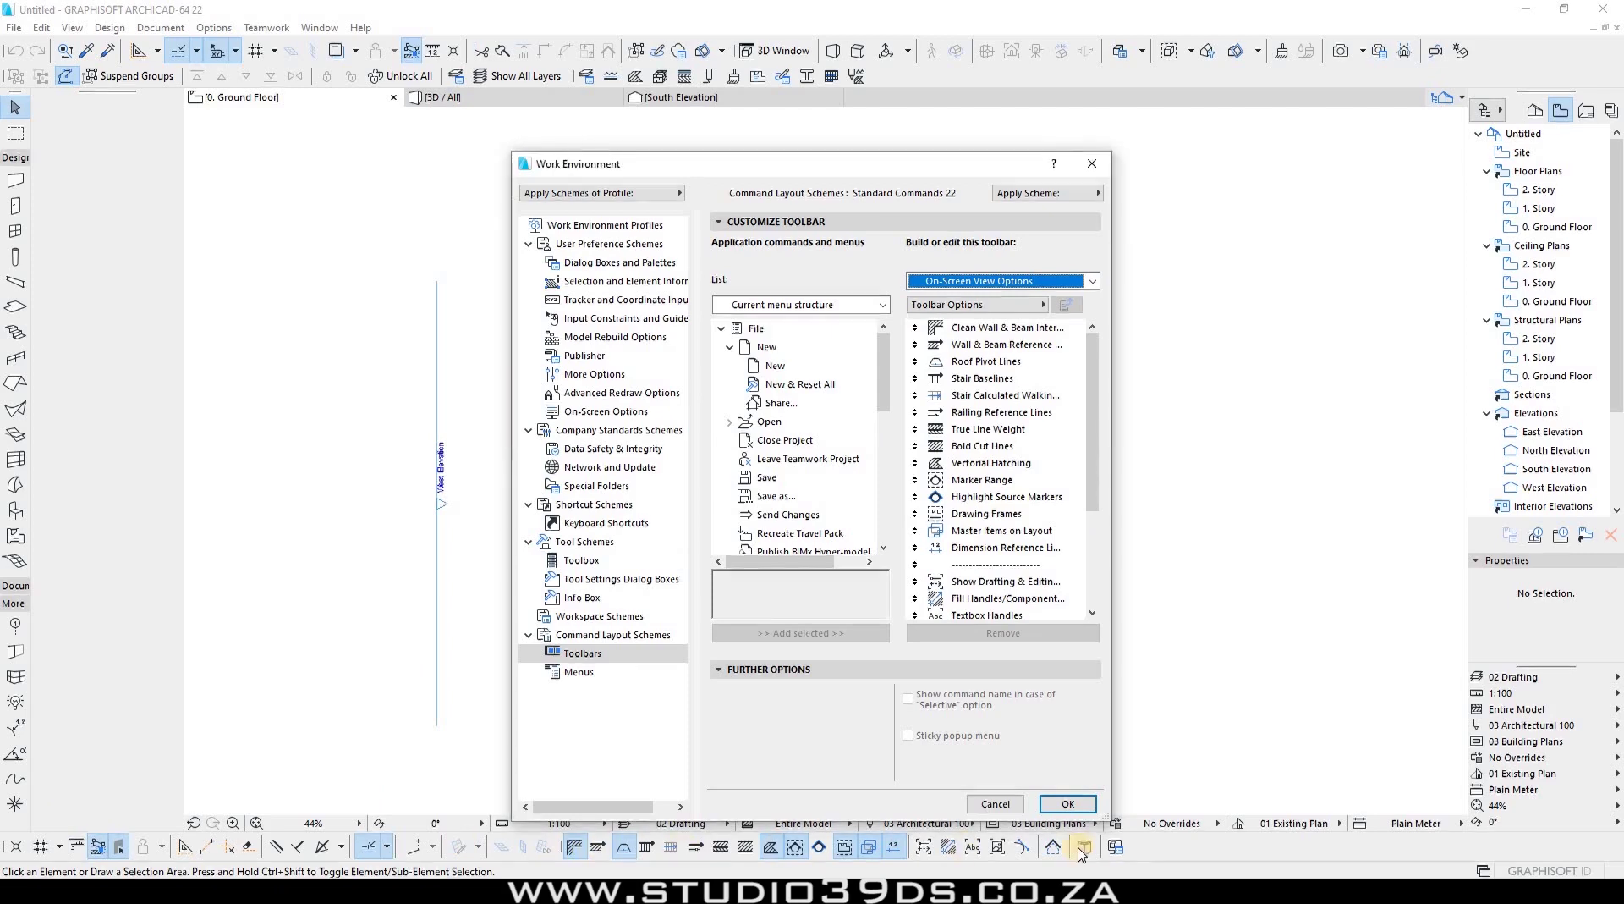
scroll(1023, 590, "down", 3)
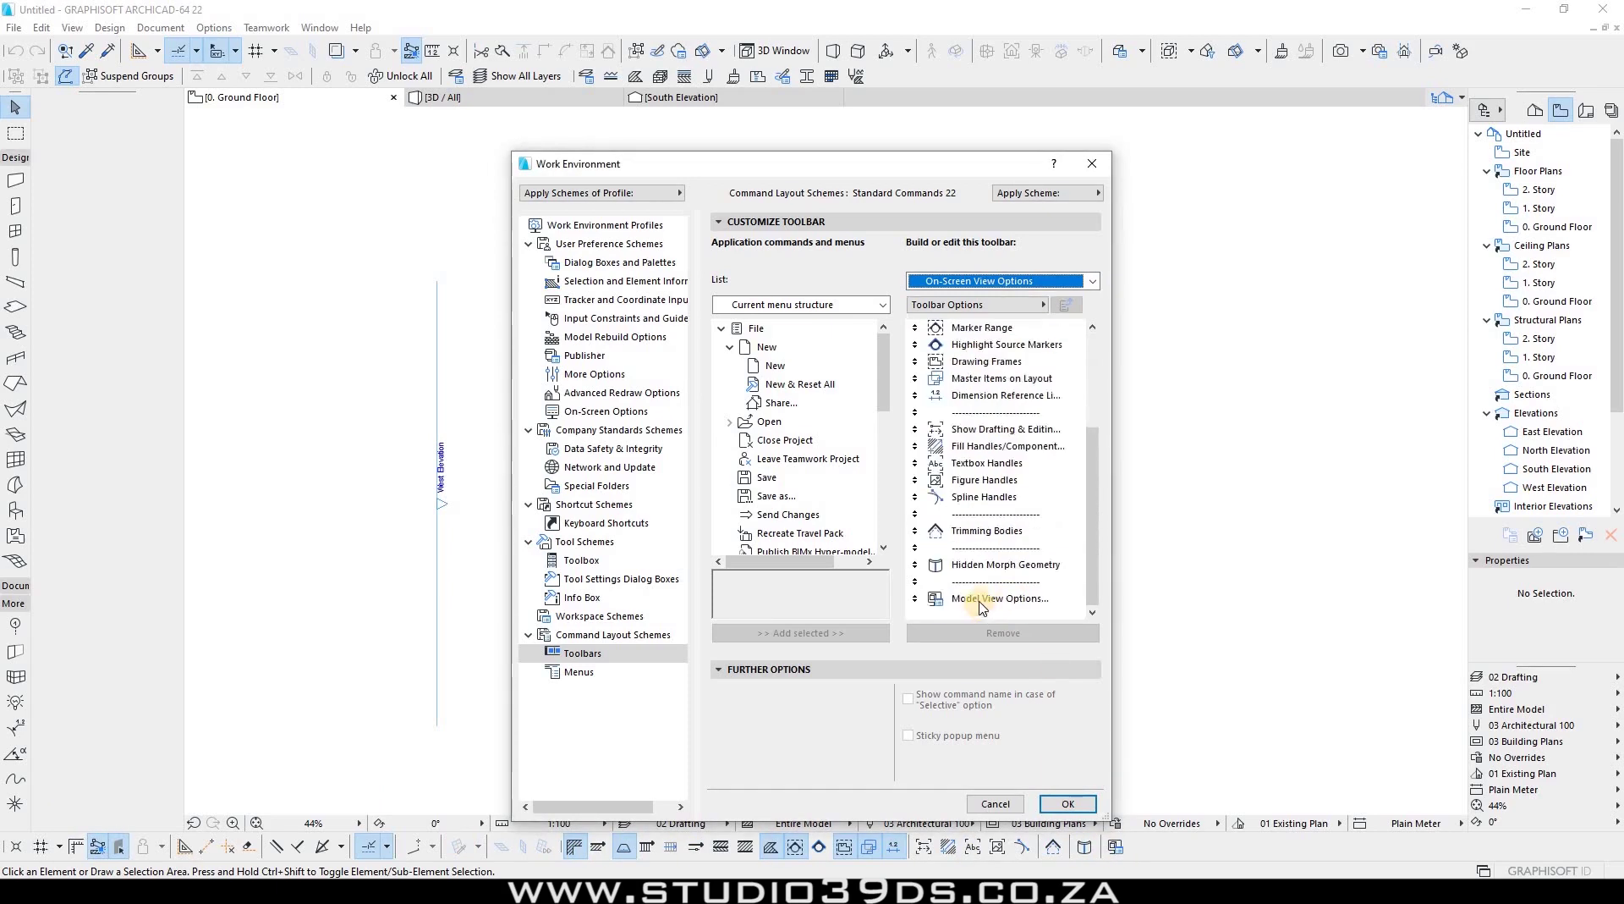
left_click(980, 600)
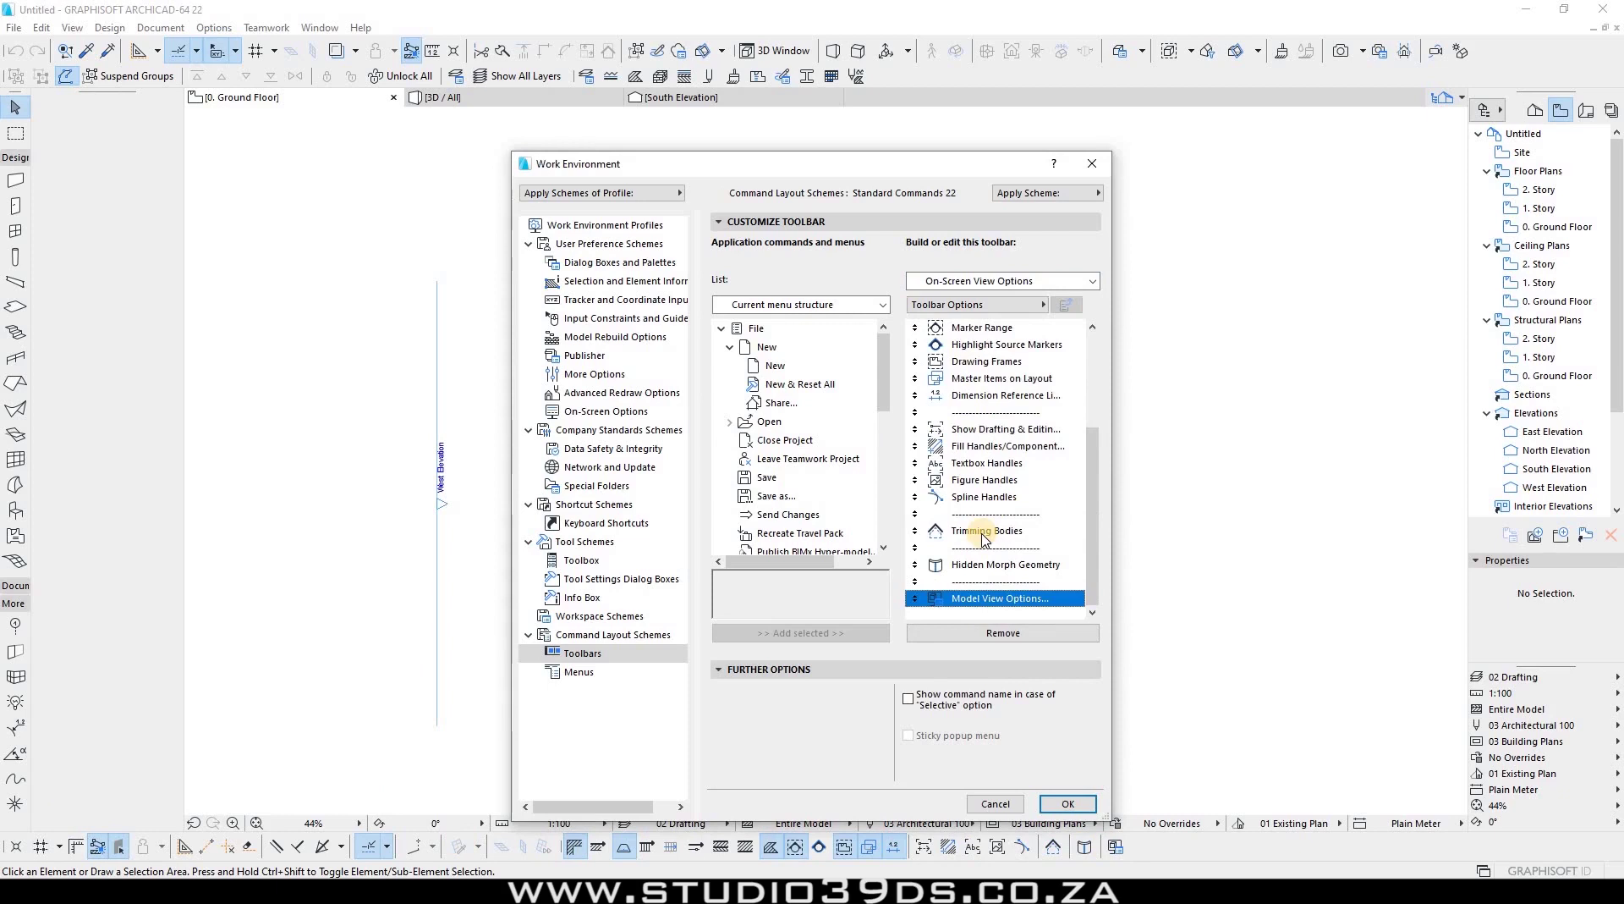
scroll(984, 539, "up", 1)
scroll(984, 539, "up", 2)
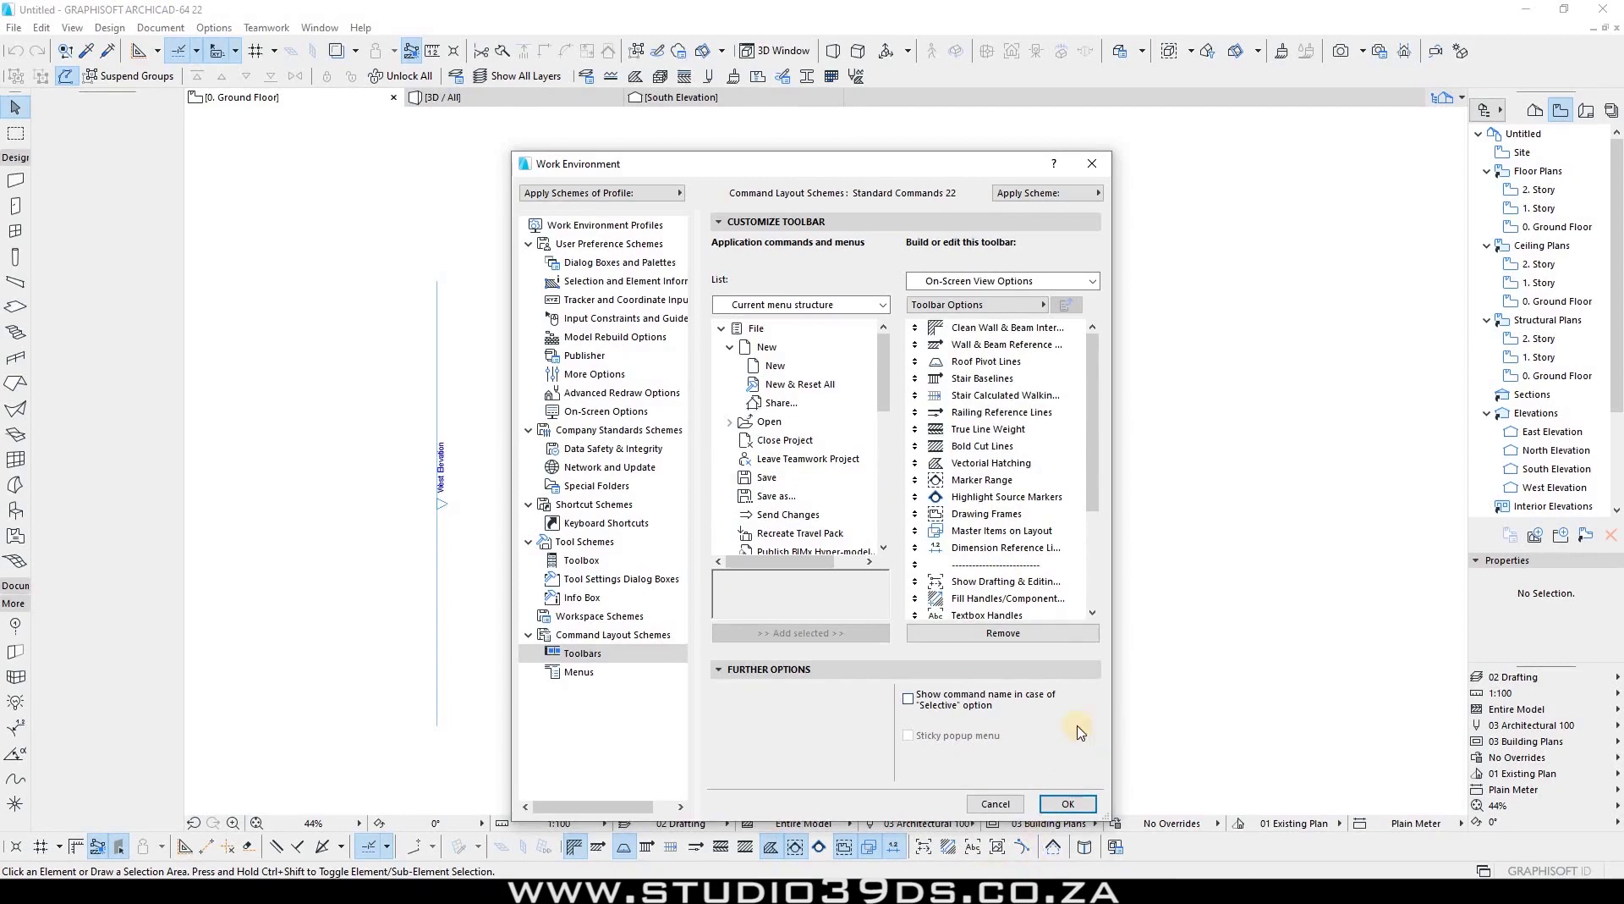
left_click(986, 803)
left_click(810, 491)
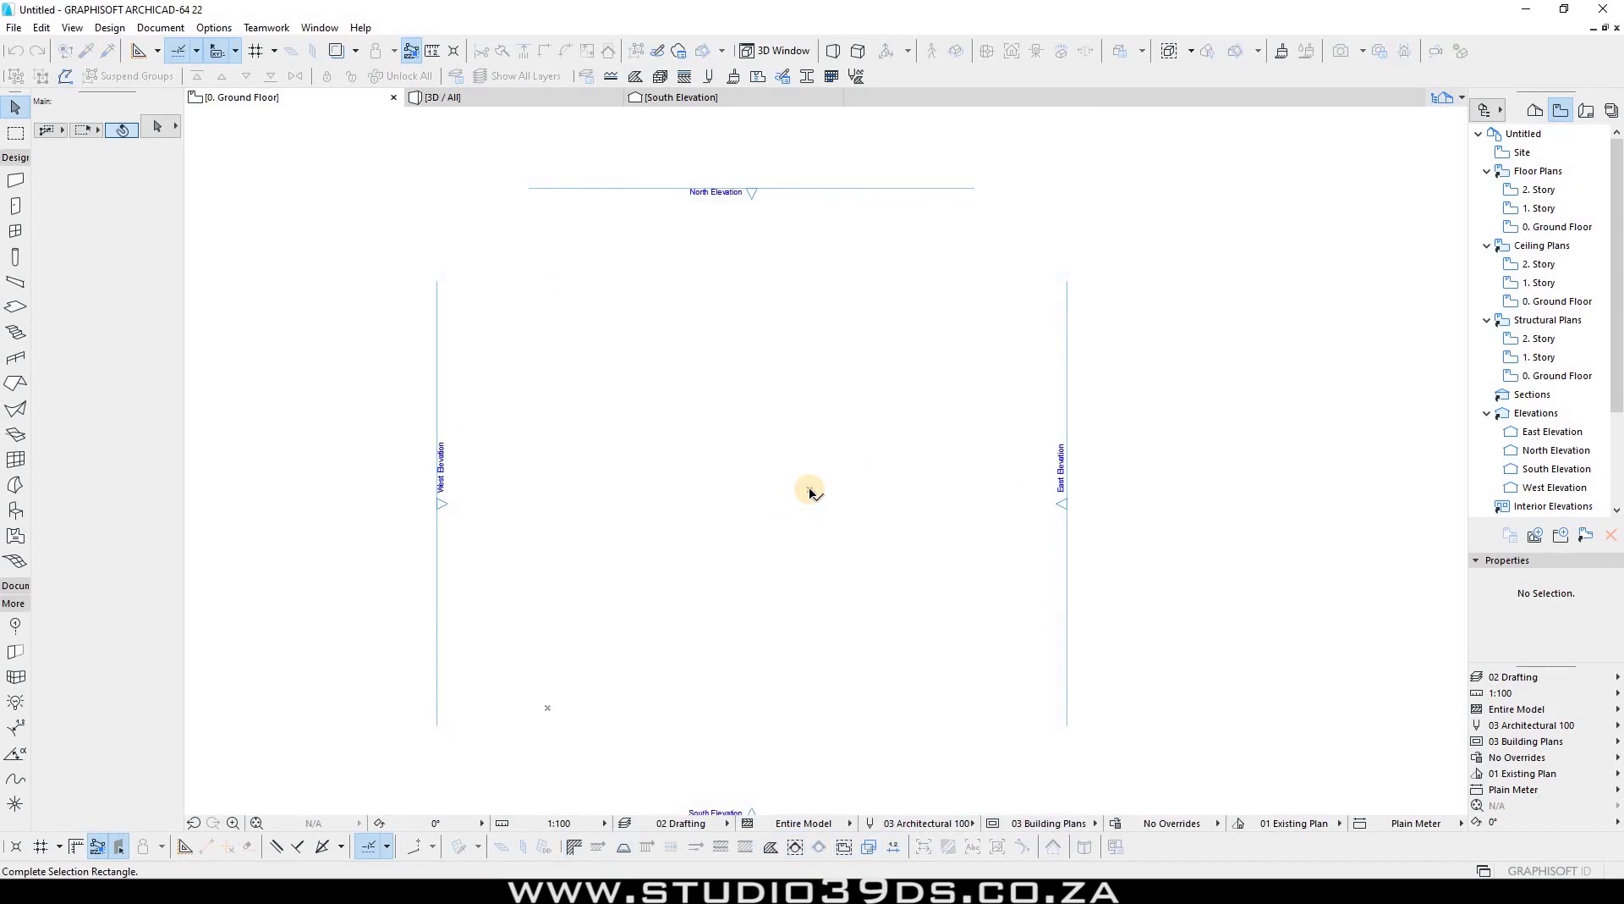
Save As 'Studio 39 DS 2020 Standard' with type ARCHICAD Project Template (*.tpl).
left_click(653, 363)
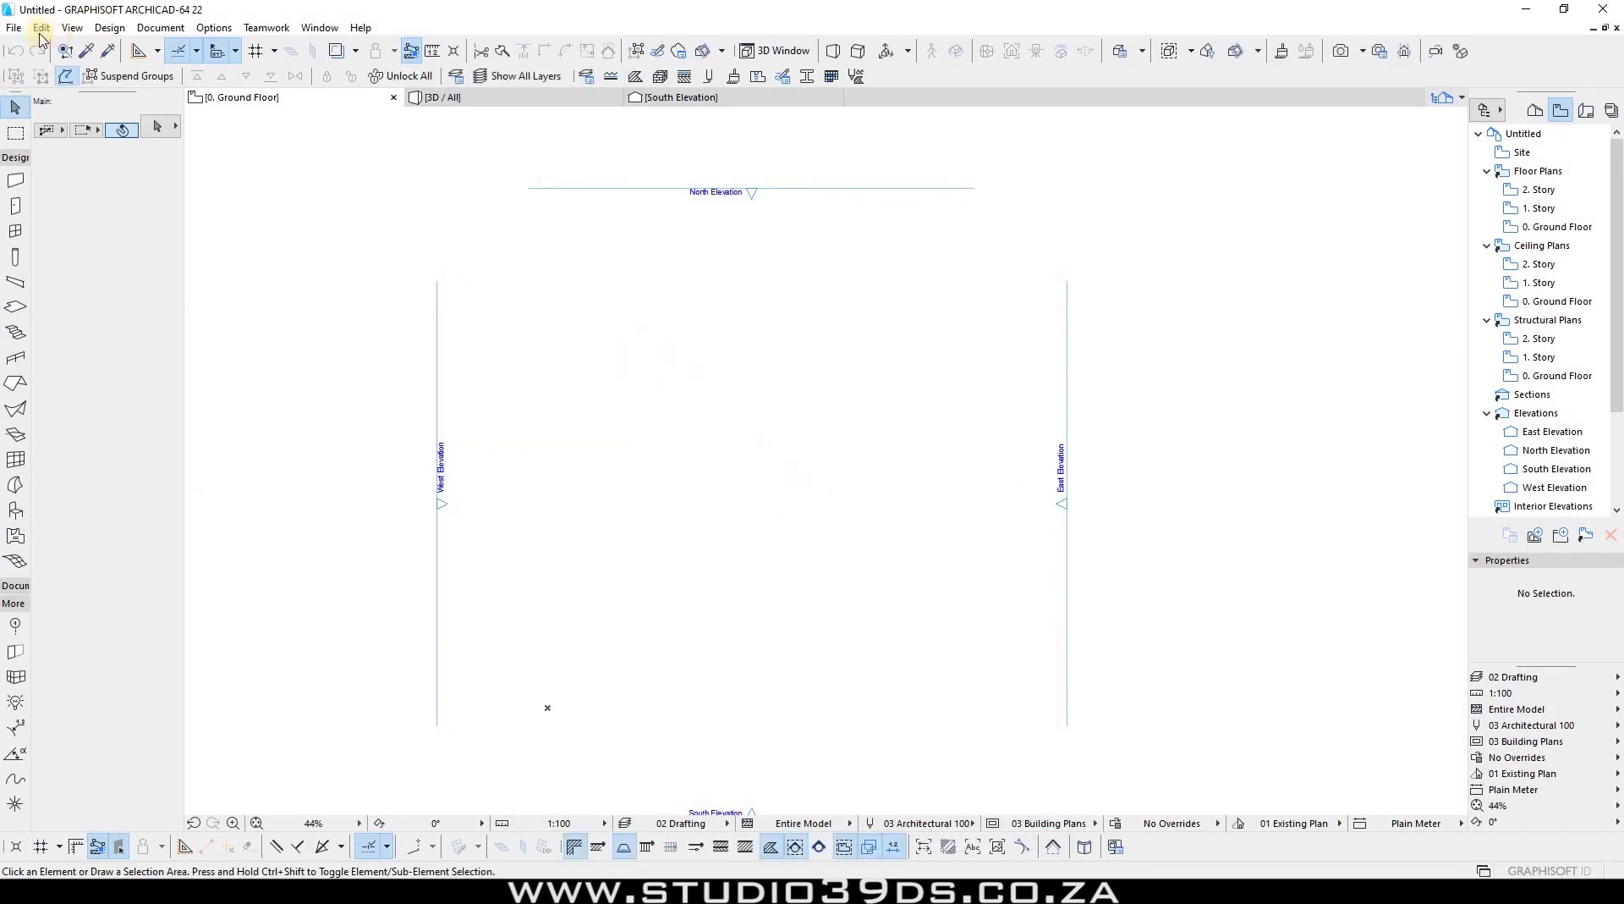
left_click(14, 27)
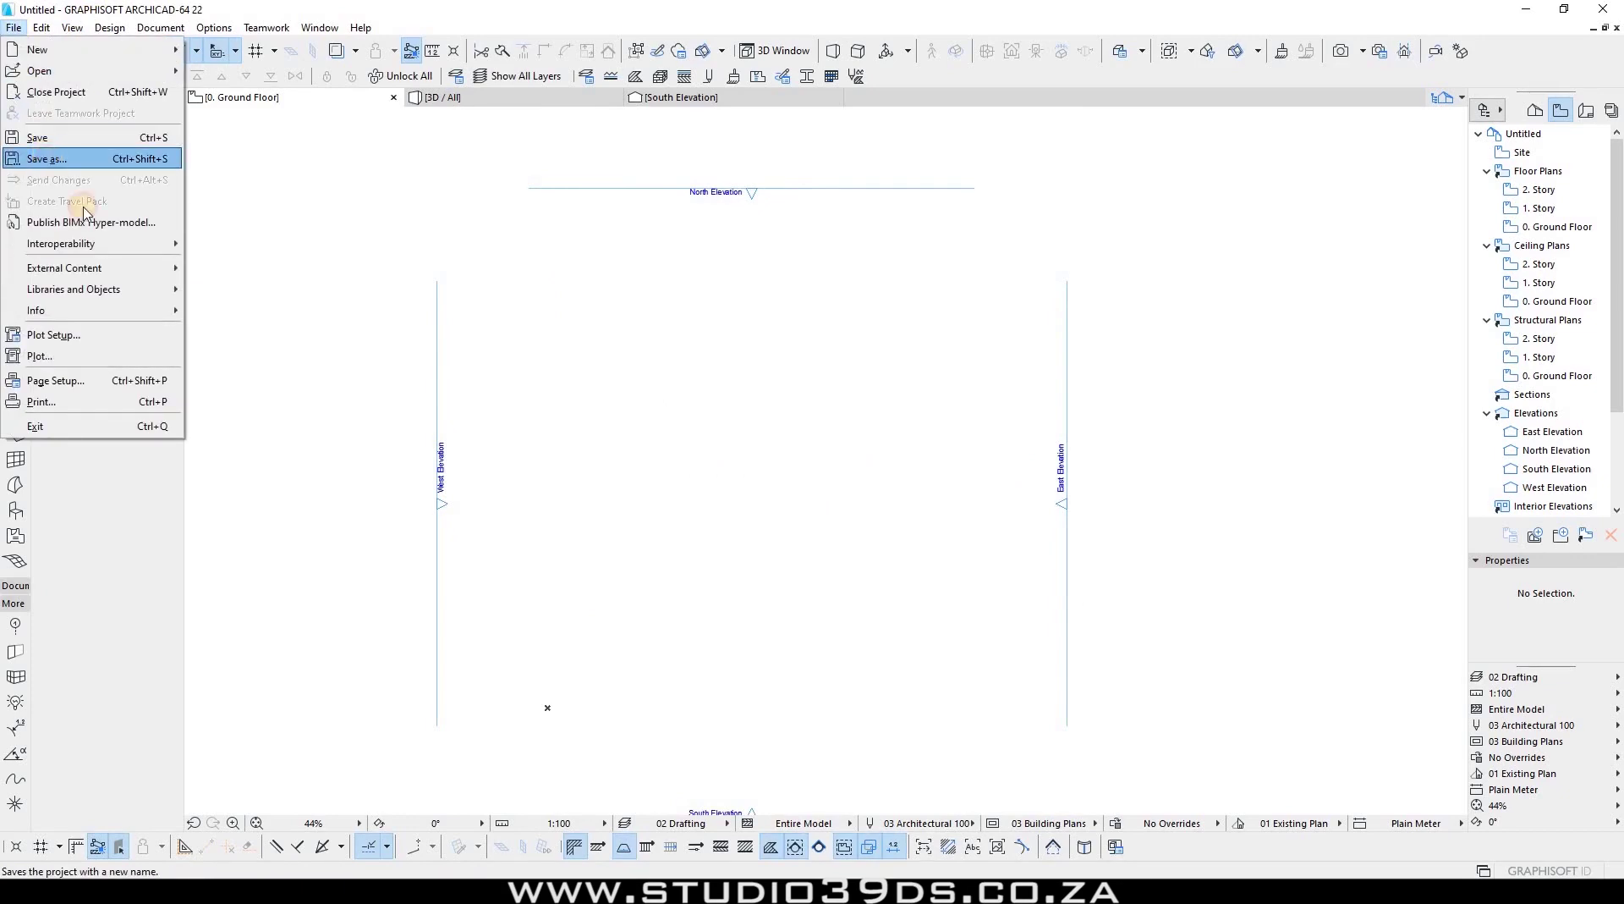
left_click(613, 522)
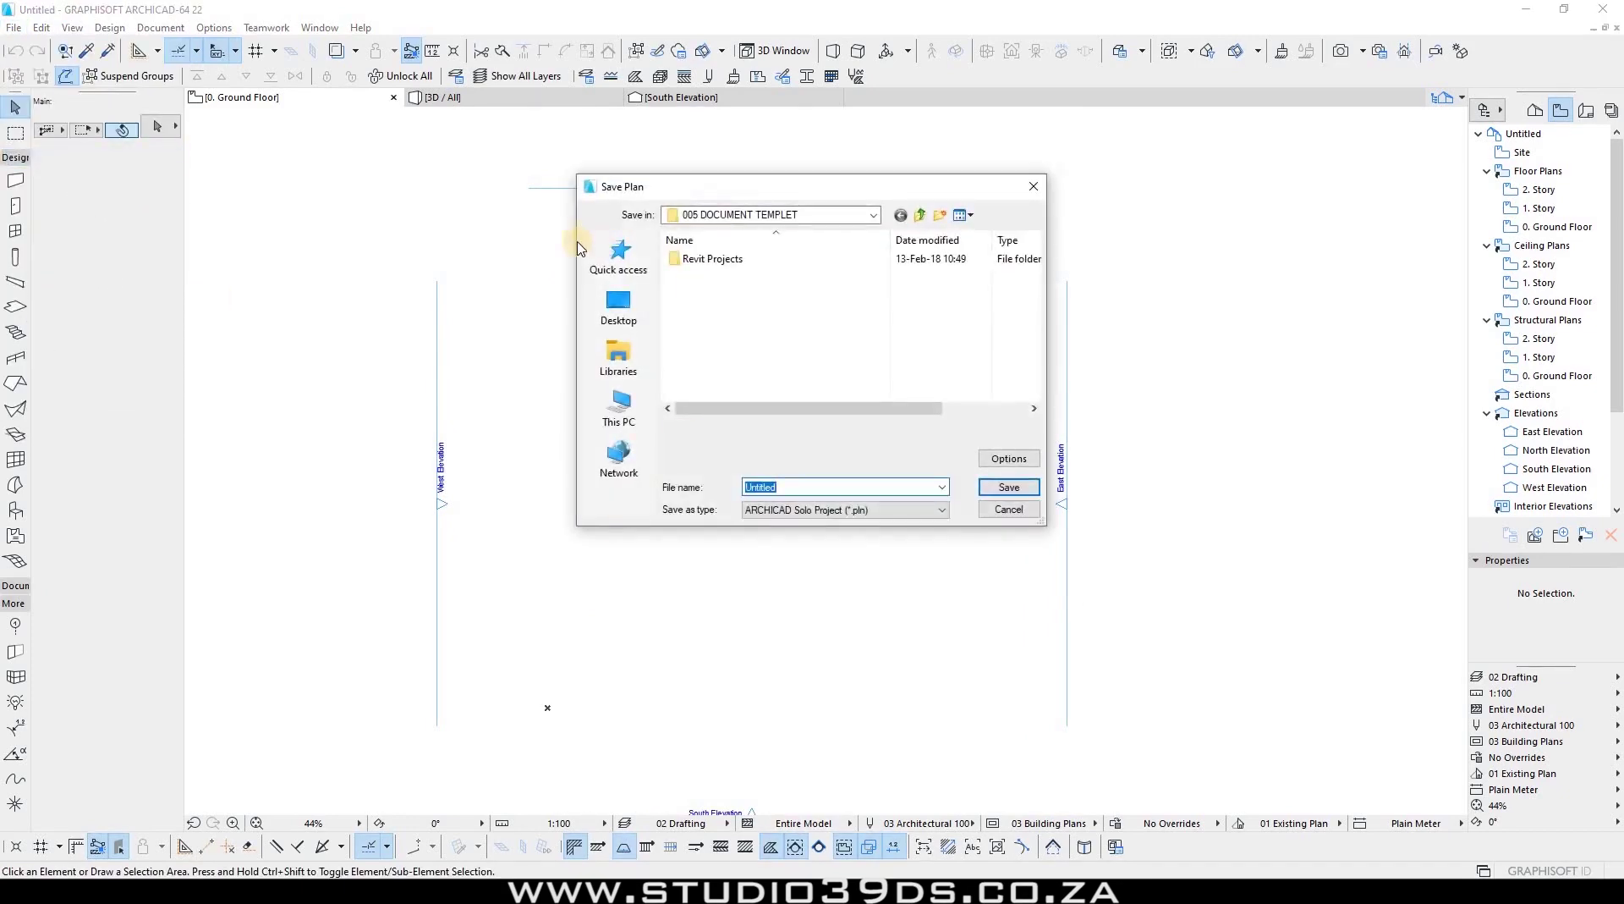
left_click(840, 510)
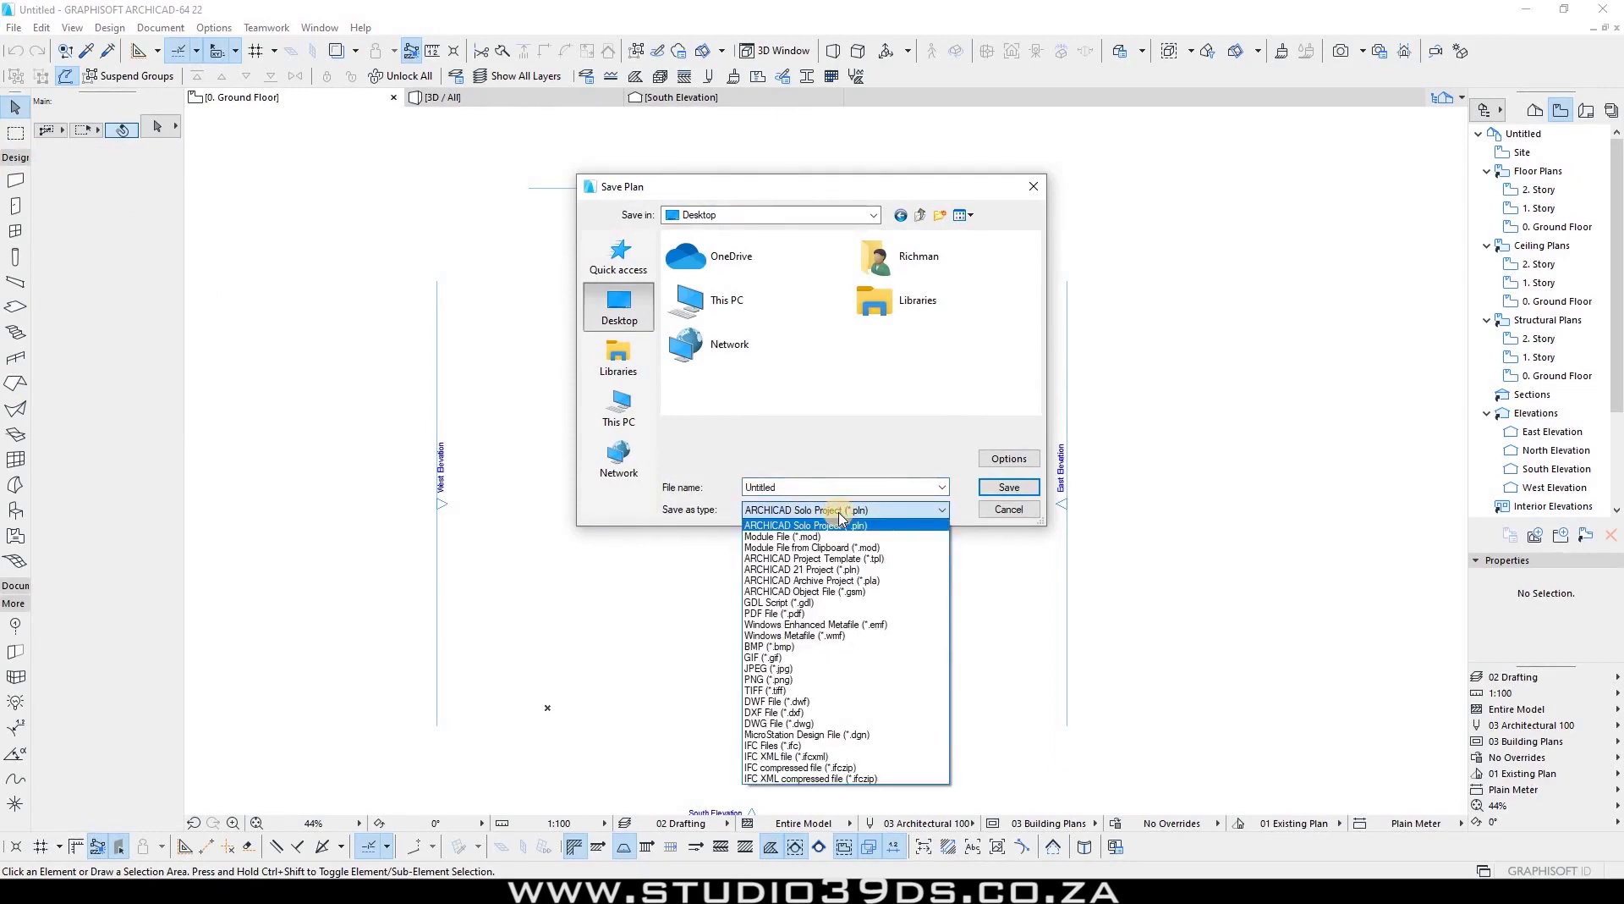
left_click(840, 524)
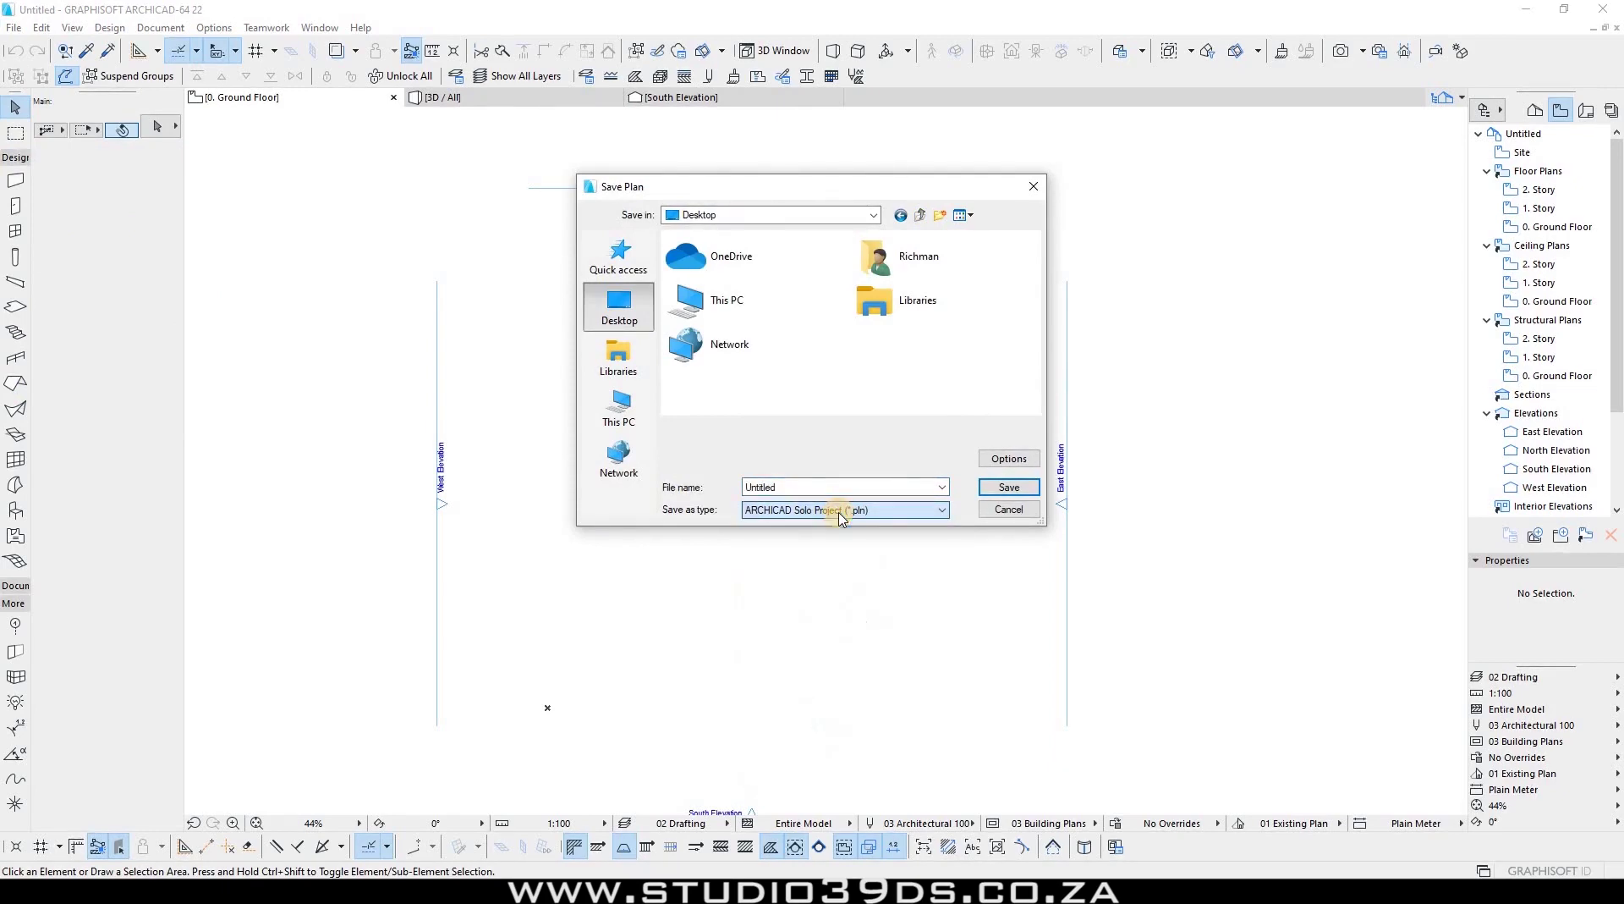
double_click(799, 488)
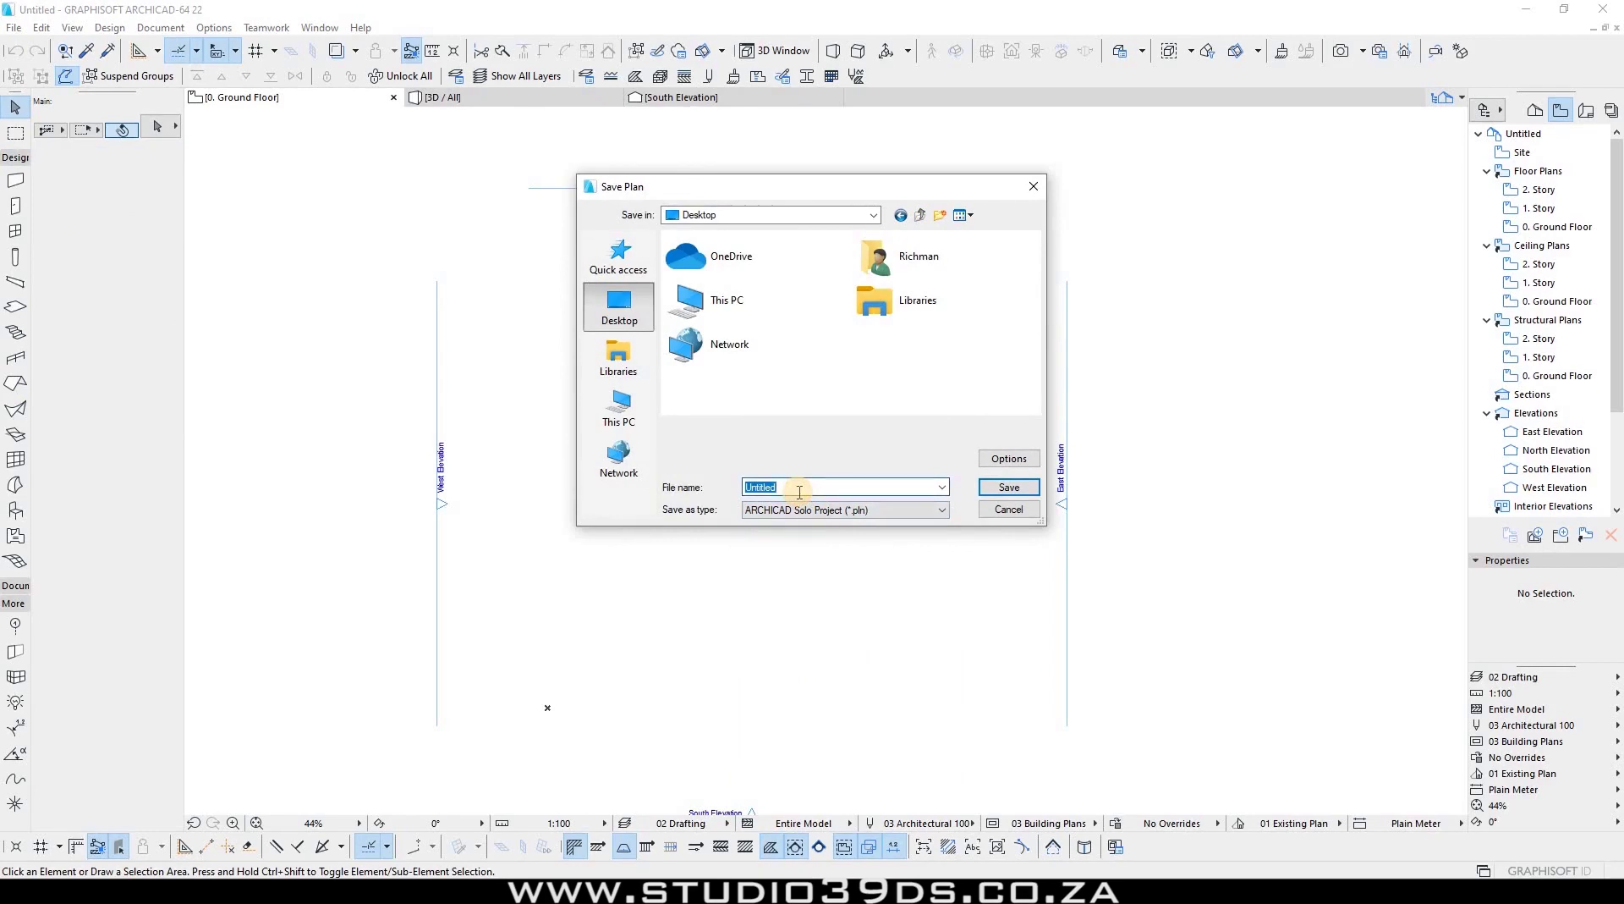
type("Studio 39 DS 2020 Standard")
left_click(859, 512)
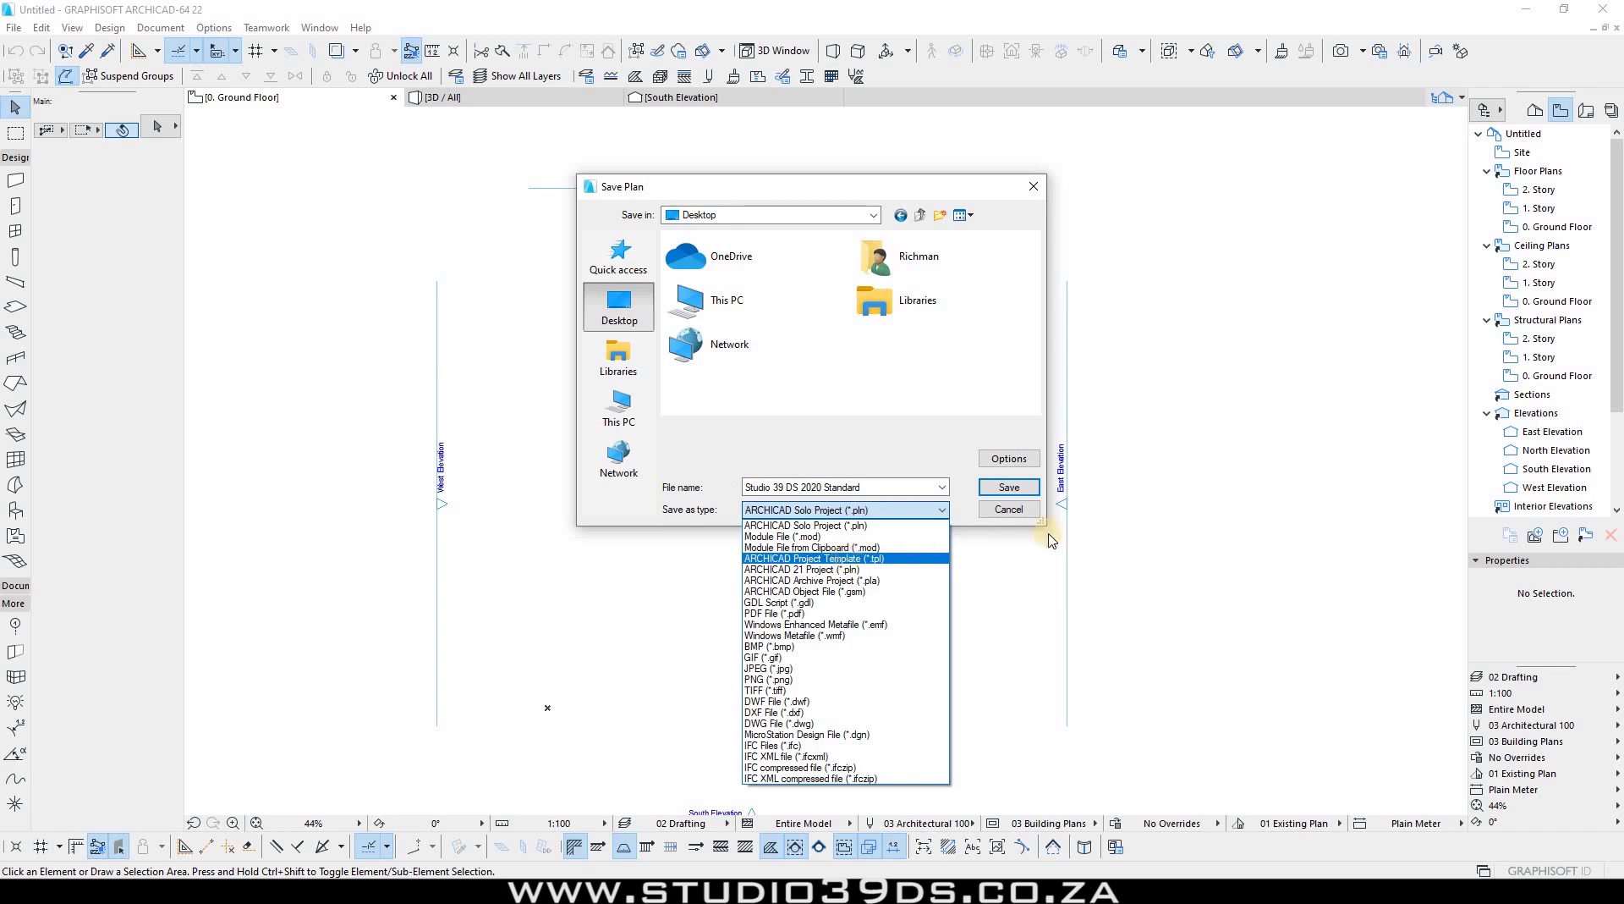
left_click(848, 560)
left_click(998, 498)
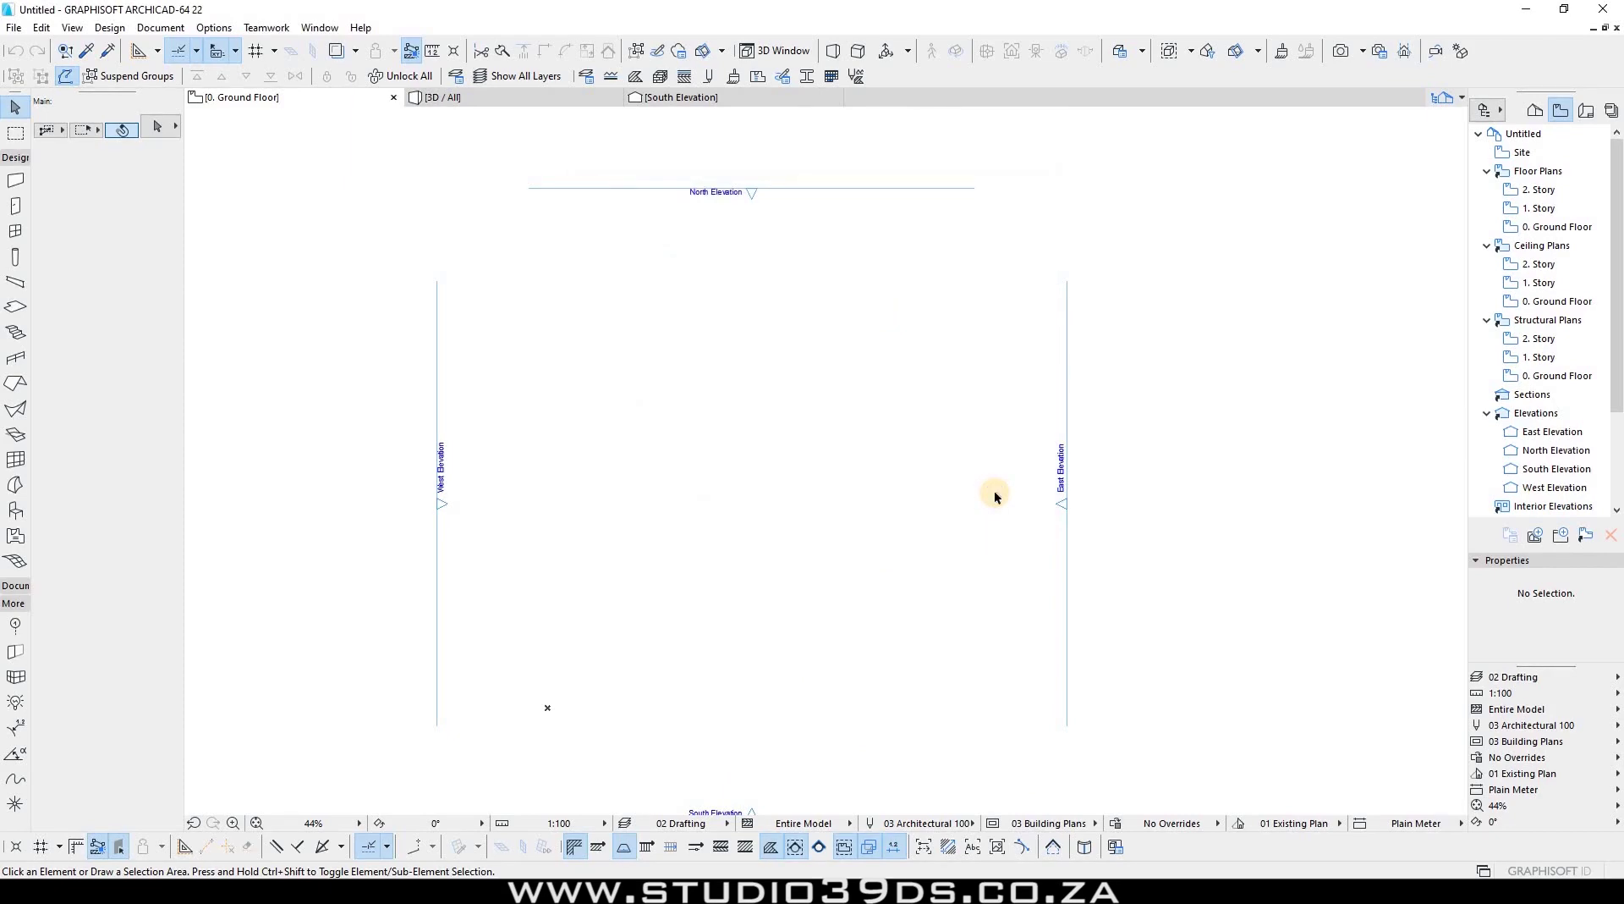
Close the current project.
left_click(1617, 30)
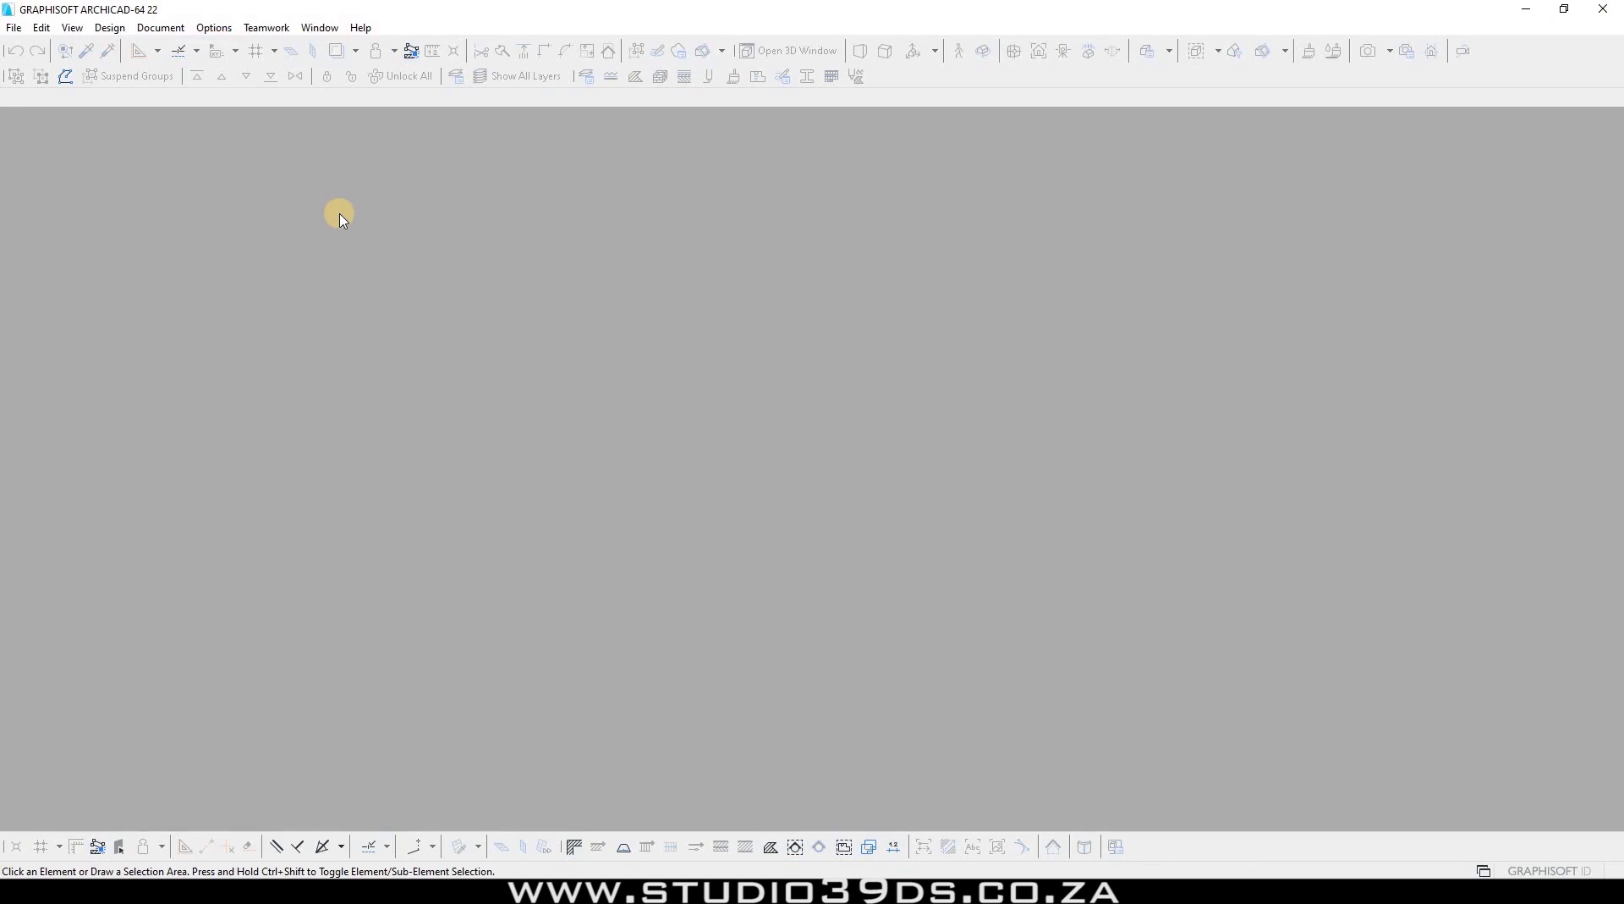
key("ctrl+o")
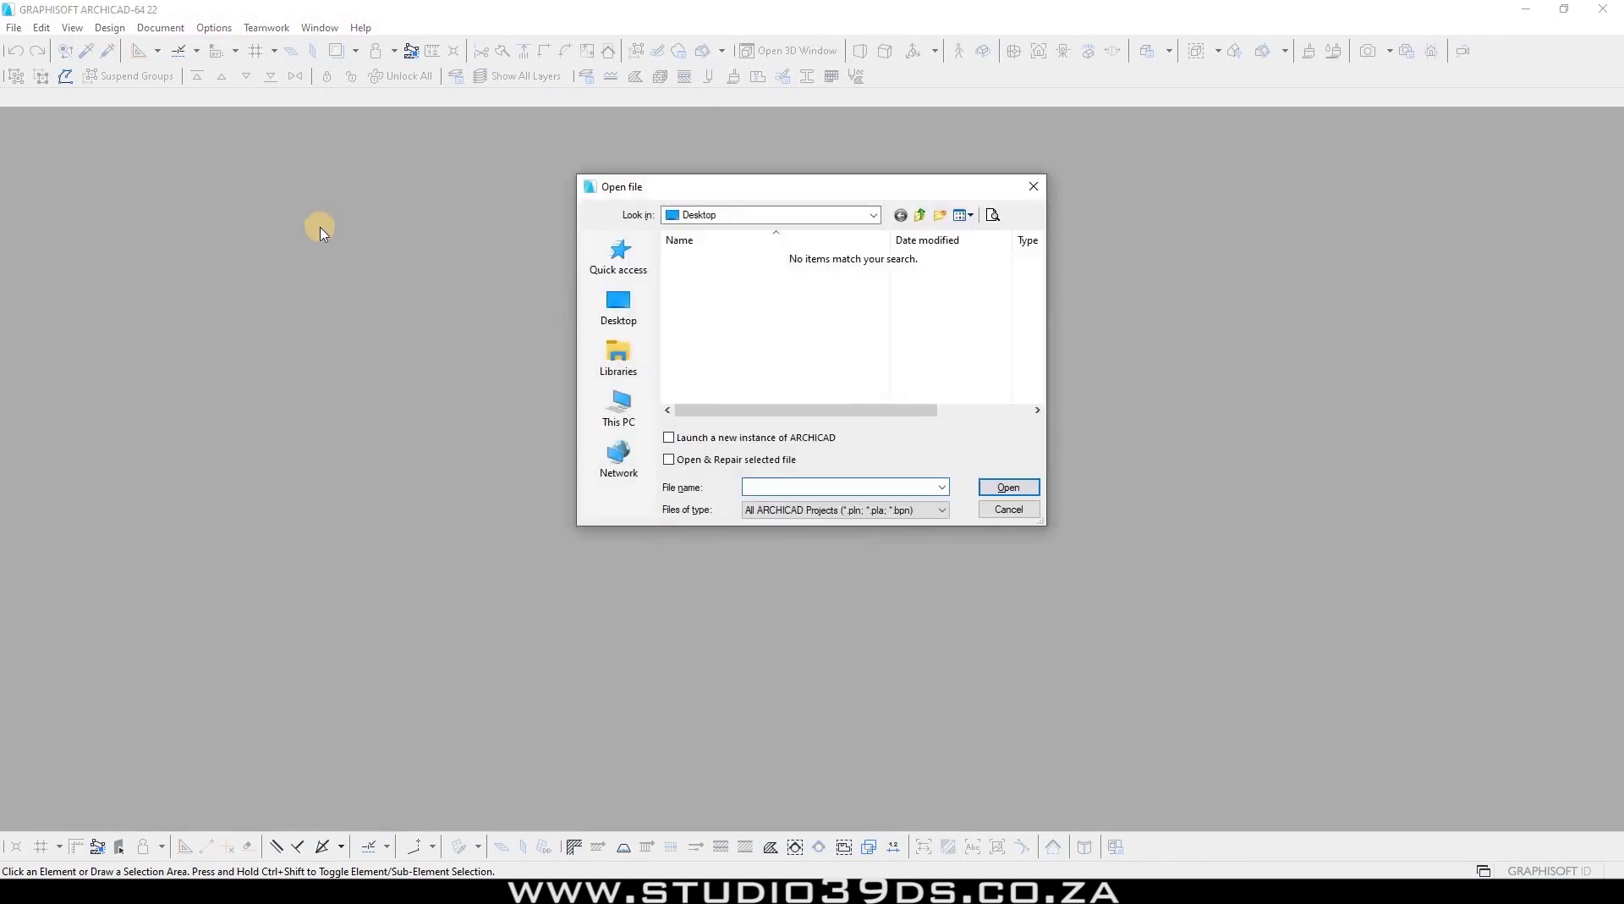
key("Escape")
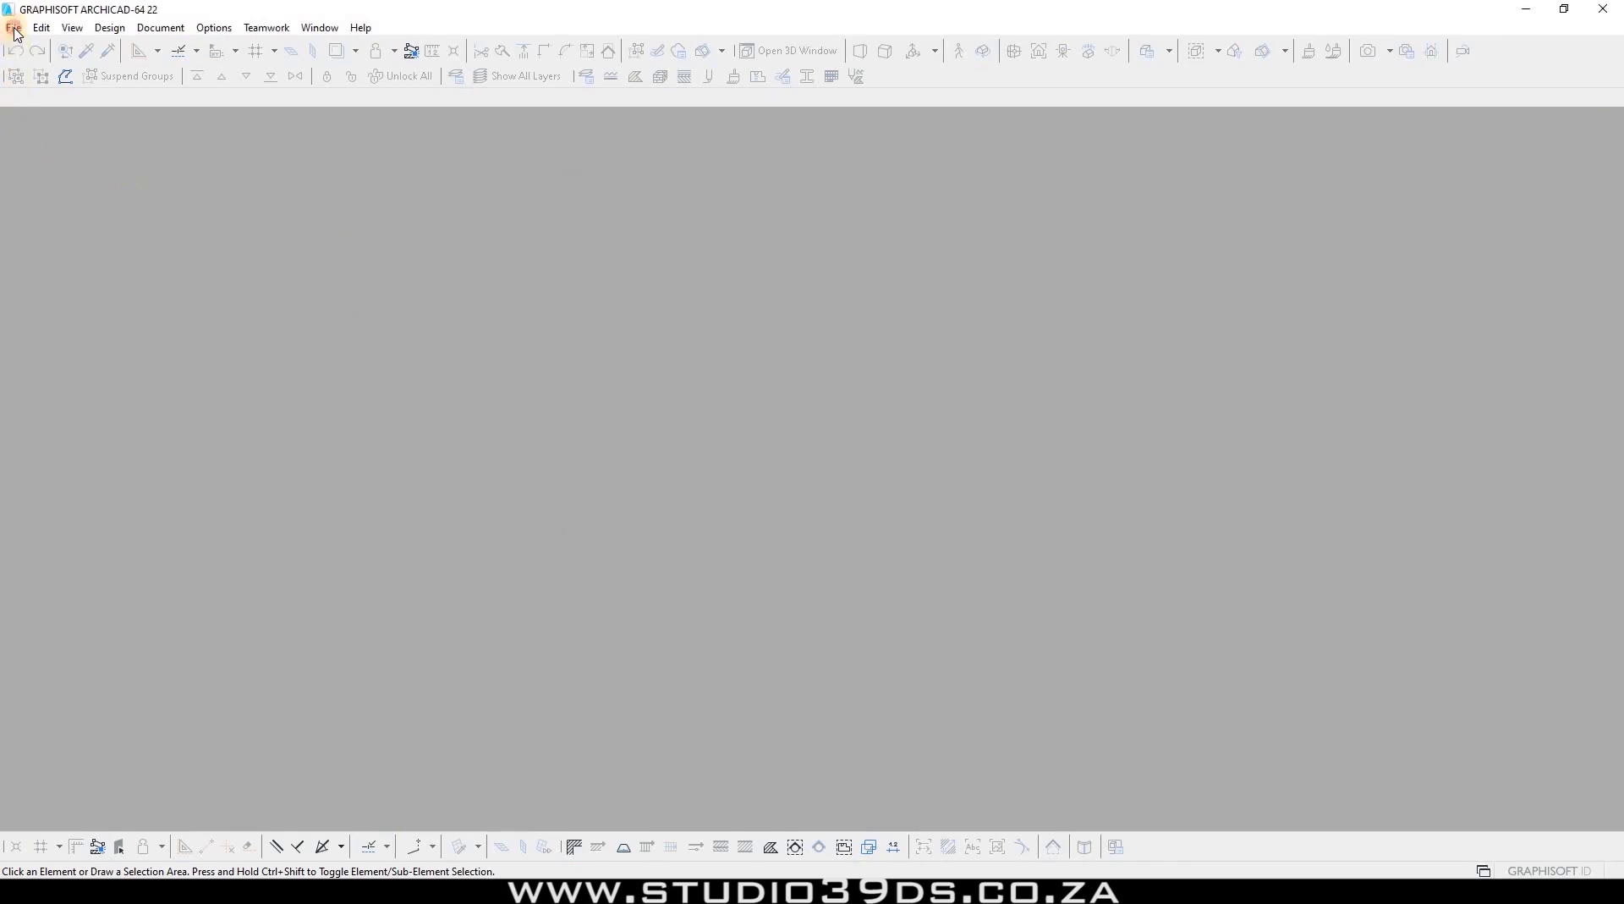
Open Studio 39 DS 2020 Standard.tpl, filtering the file list to project templates.
left_click(15, 29)
mouse_move(26, 71)
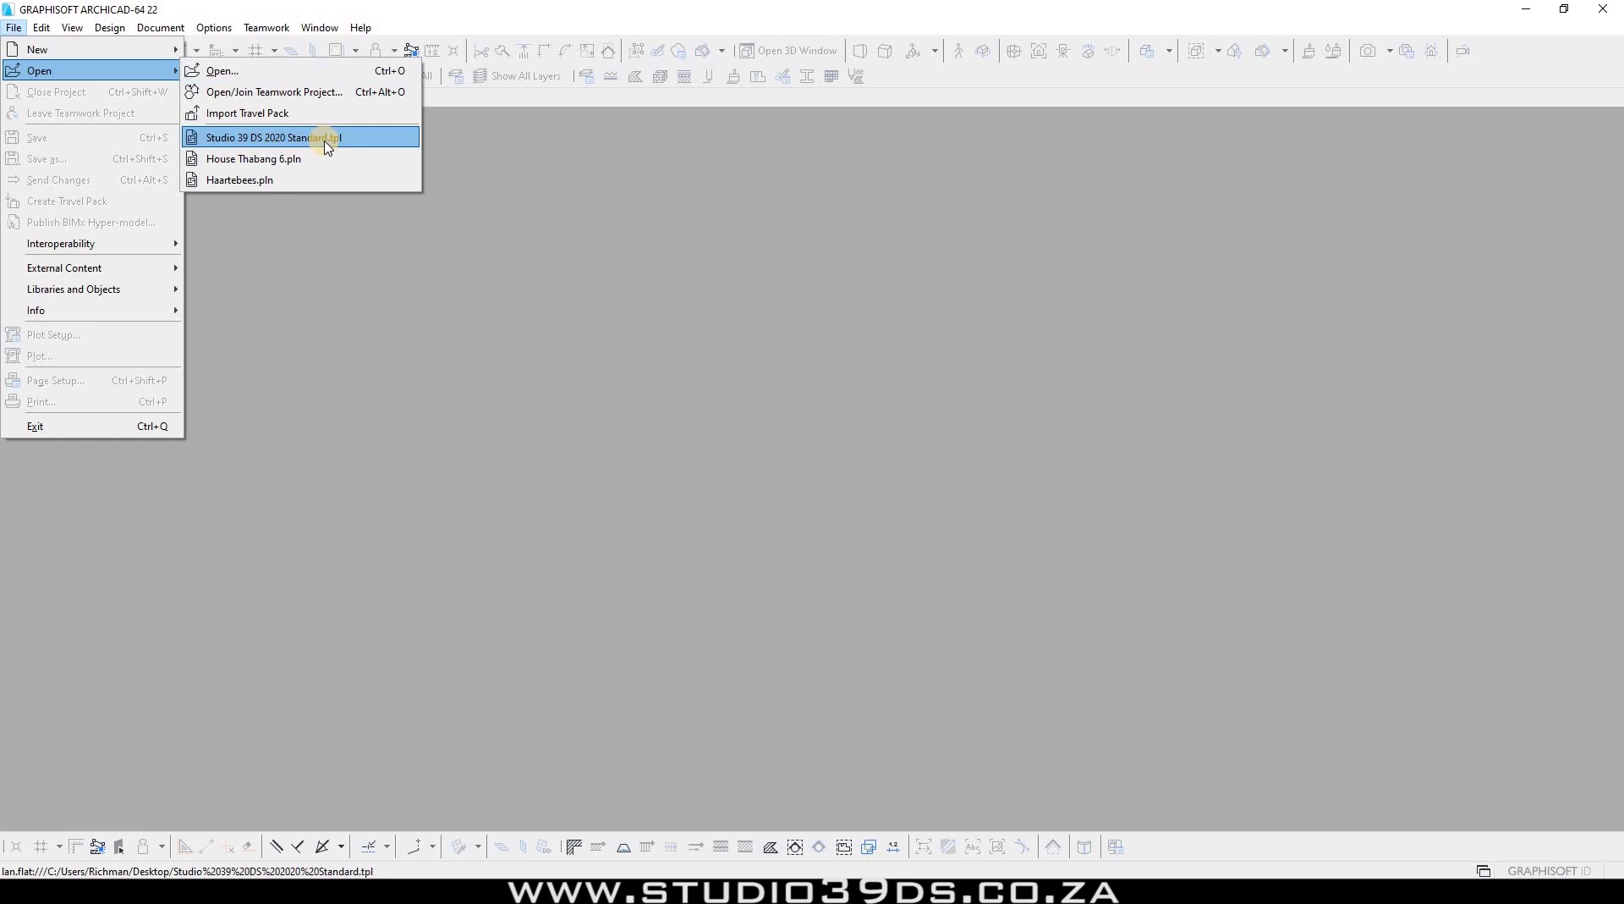
left_click(279, 76)
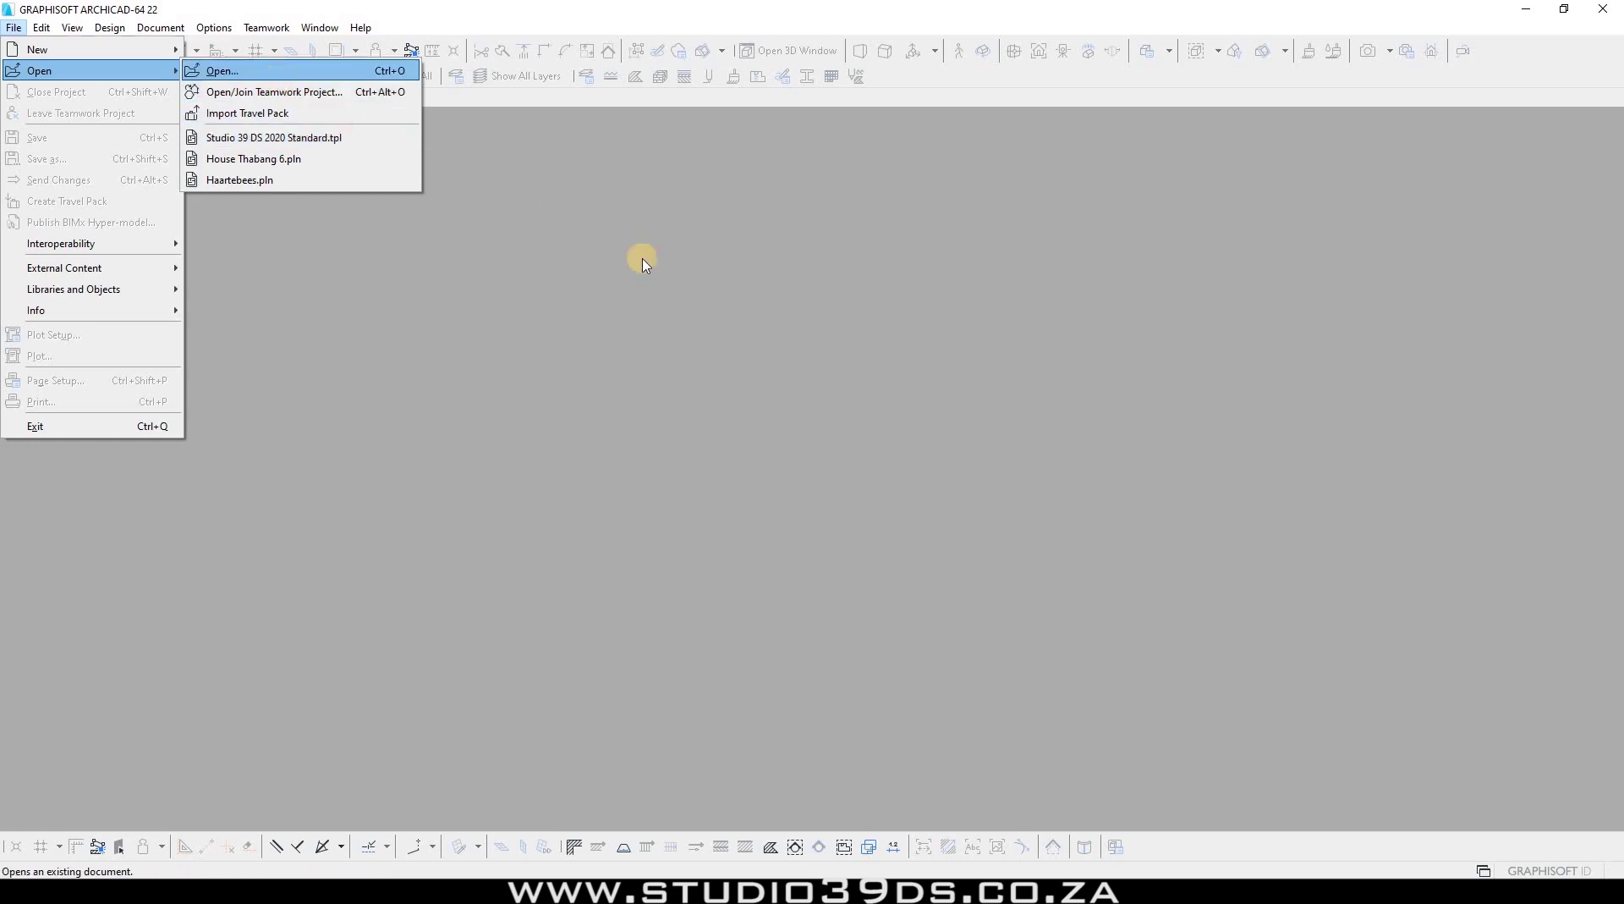
left_click(812, 511)
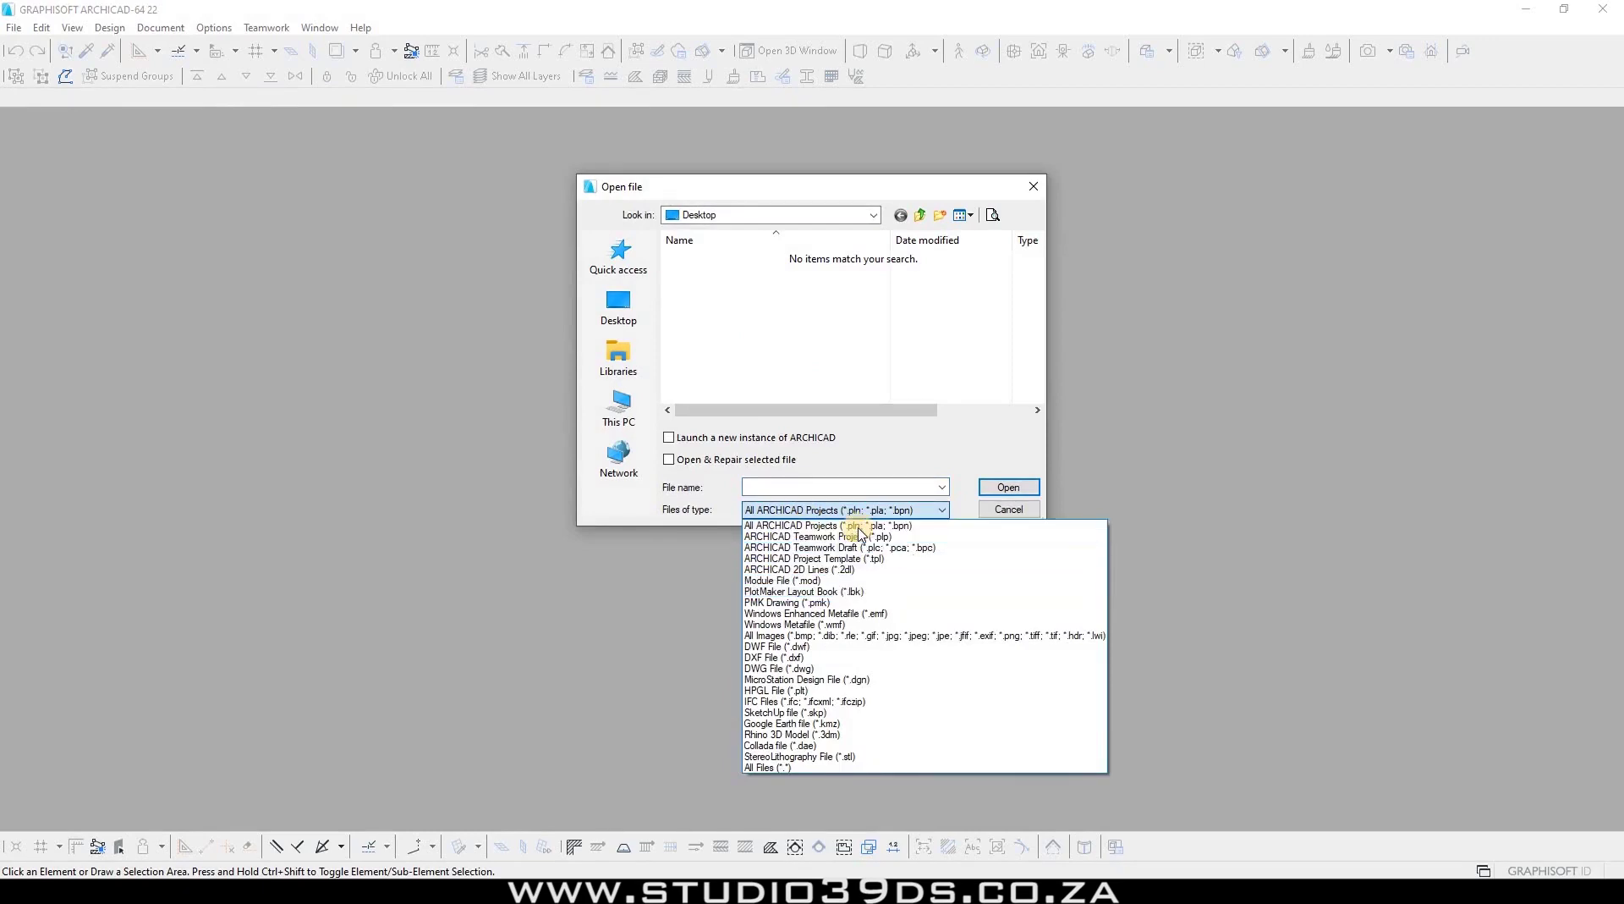
left_click(840, 558)
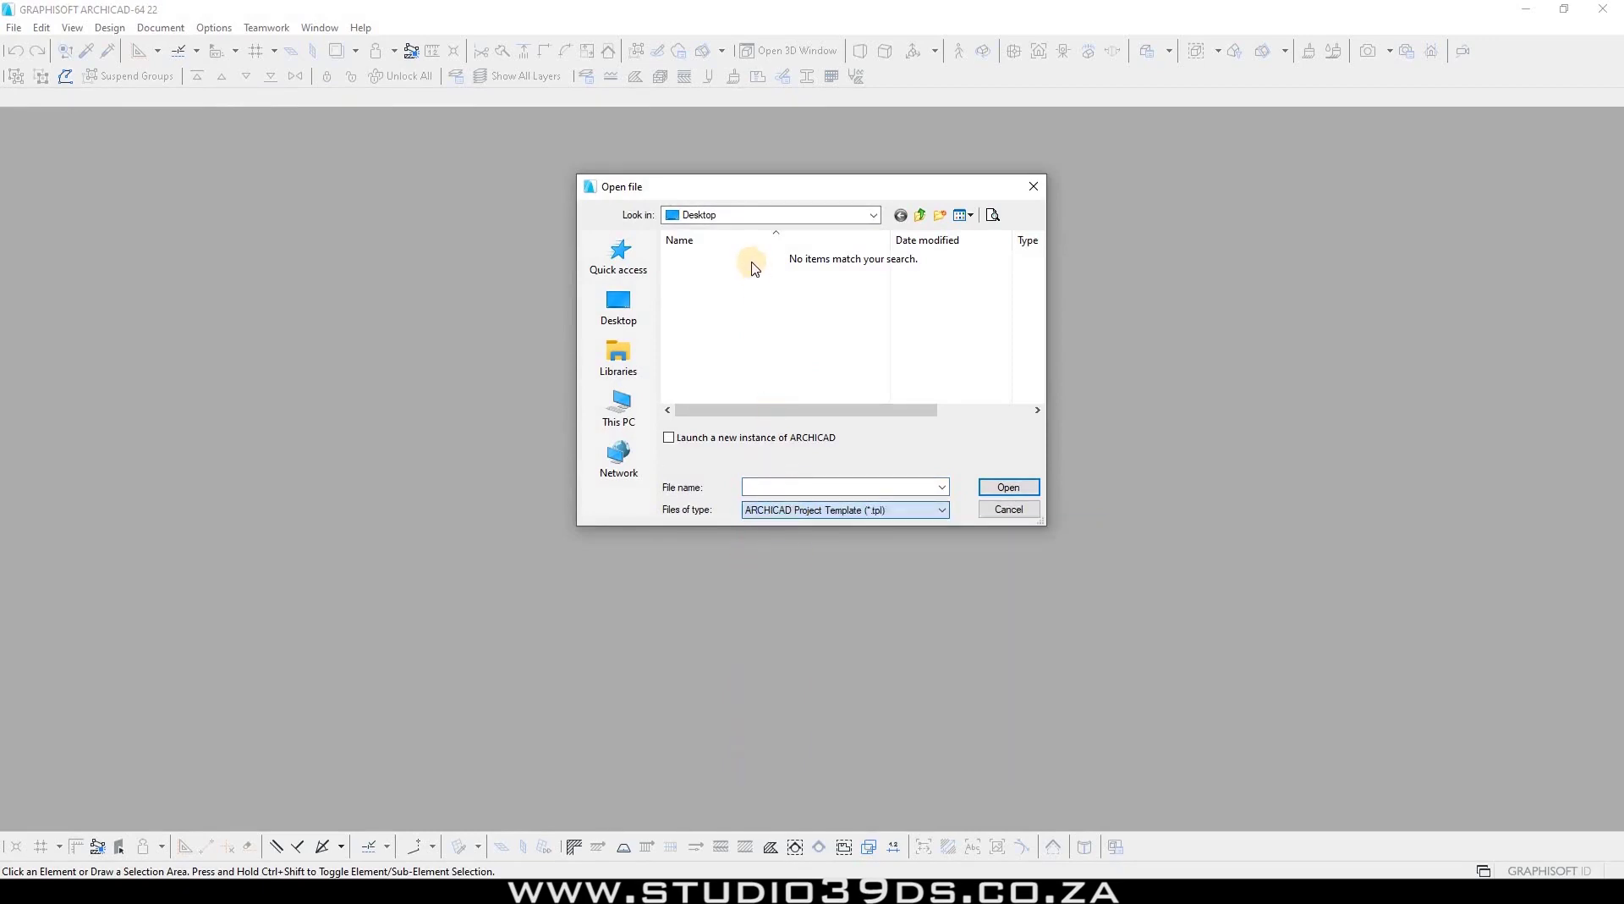
left_click(761, 258)
left_click(1022, 487)
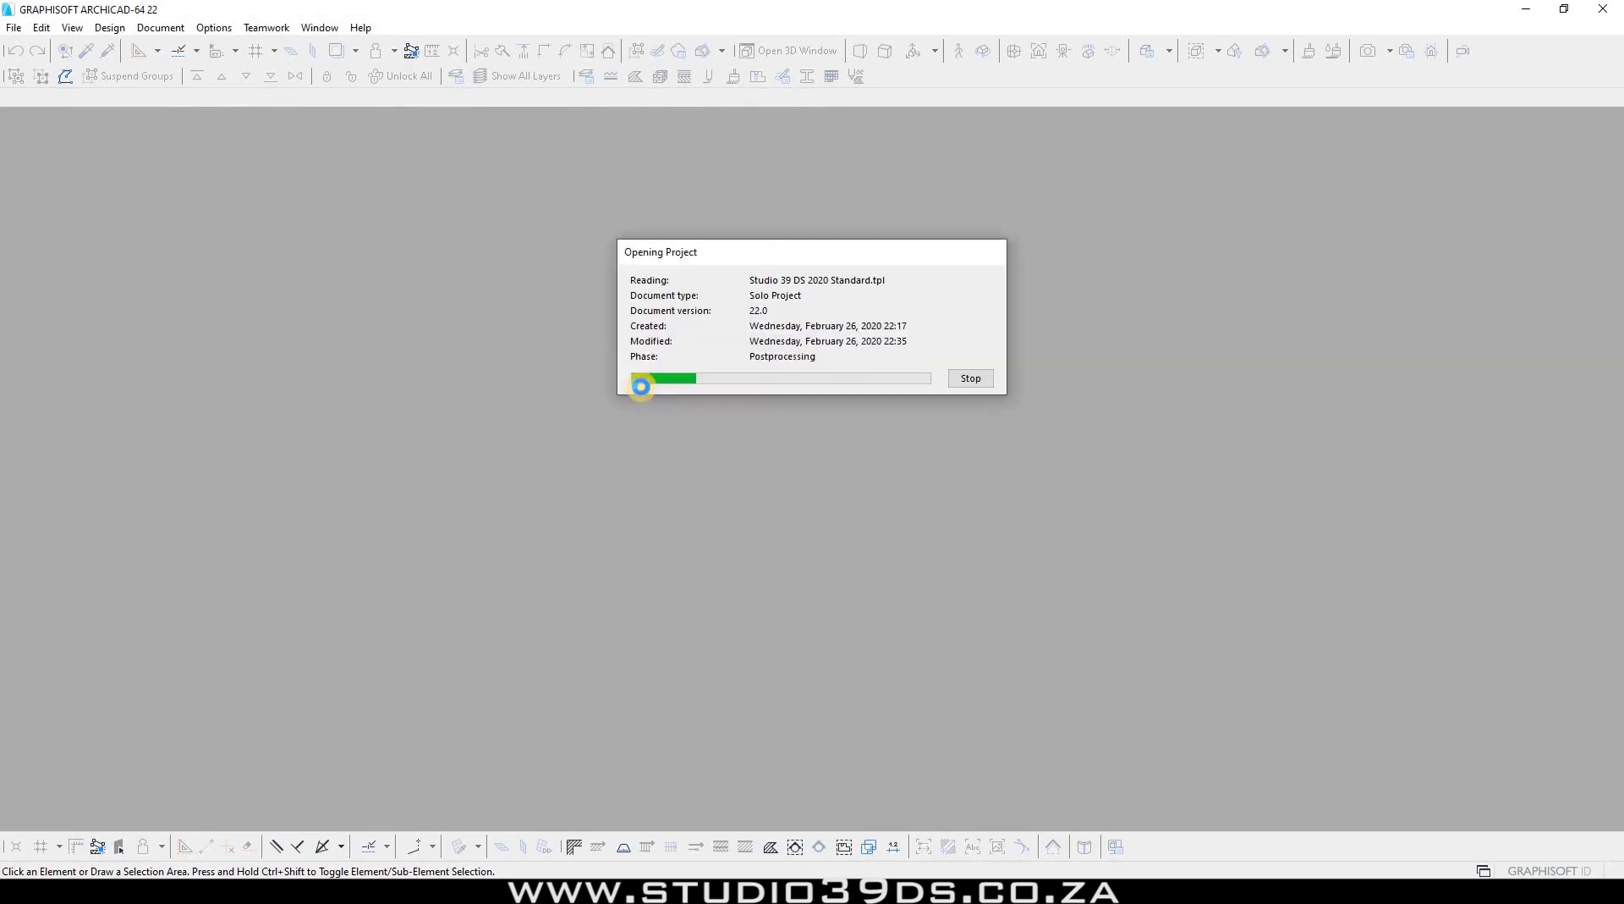